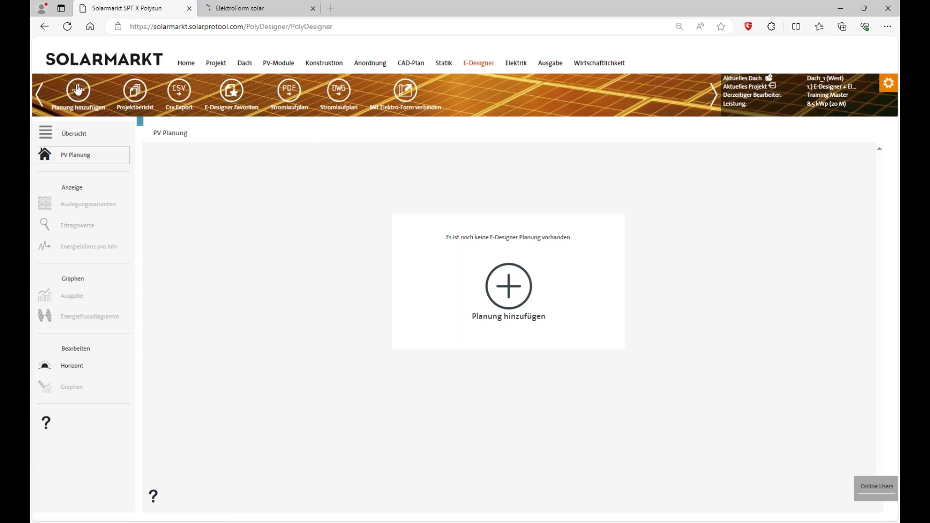
- Add a new E-Designer planning and keep its title as 'PV Planung #1'
click(84, 93)
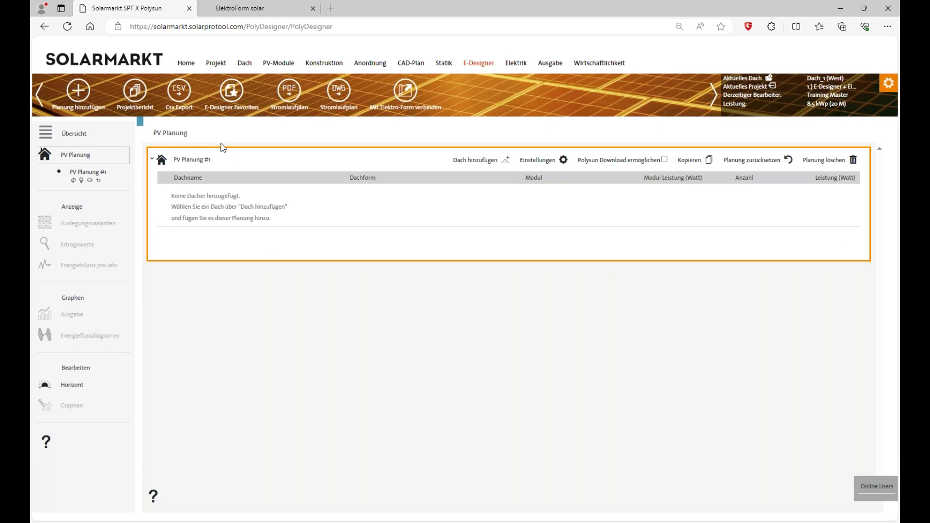
click(189, 163)
double_click(209, 161)
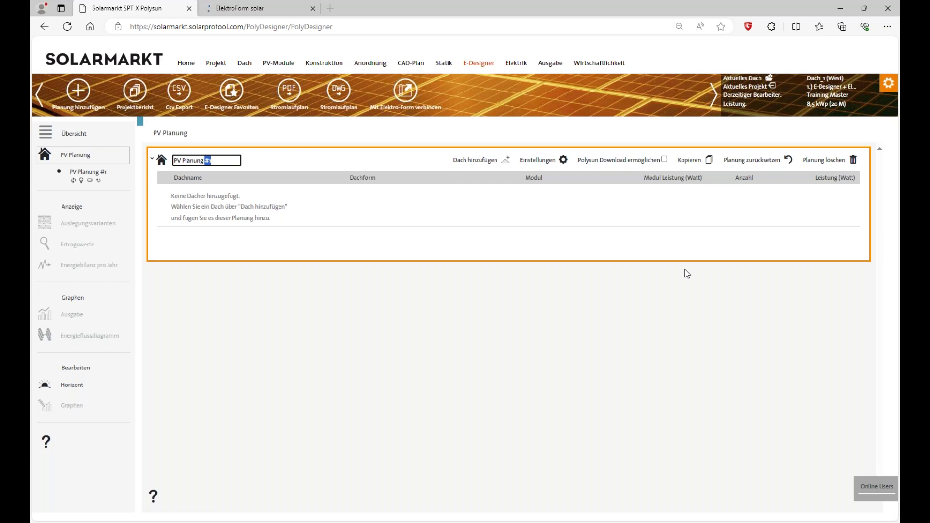
key(End)
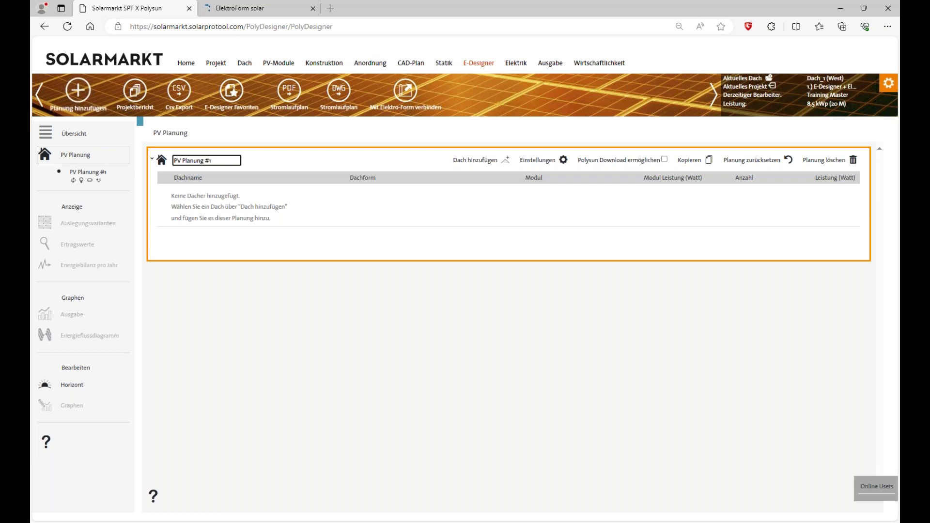
key(BackSpace)
key(BackSpace)
key(BackSpace)
text(West)
key(BackSpace)
key(BackSpace)
key(BackSpace)
key(BackSpace)
key(BackSpace)
text(We)
key(BackSpace)
key(BackSpace)
key(BackSpace)
text(#1)
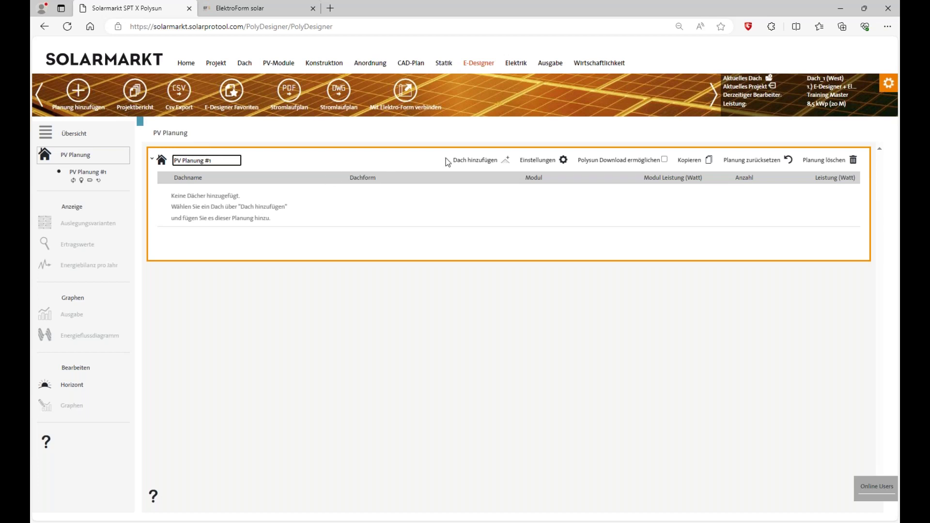
- Add all roofs, Dach_1 (Ost) and Dach_1 (West), to the planning
click(480, 165)
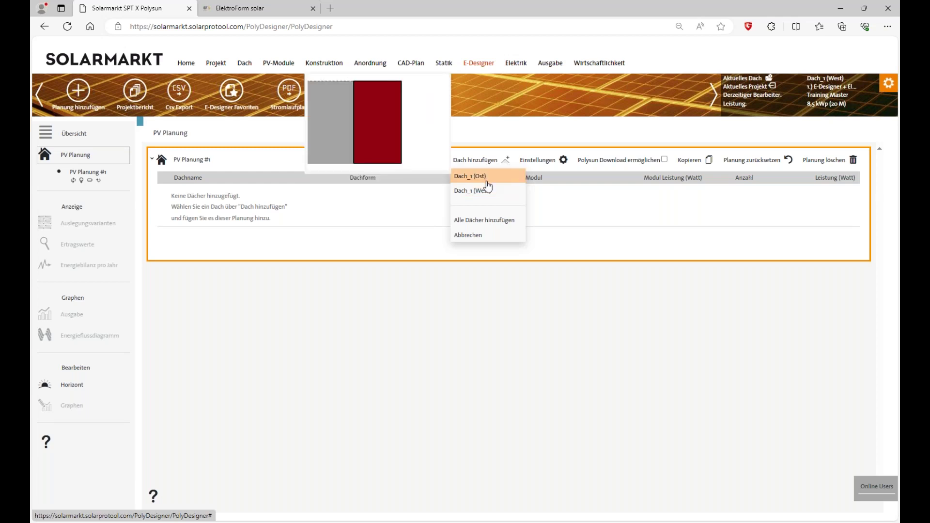
click(507, 224)
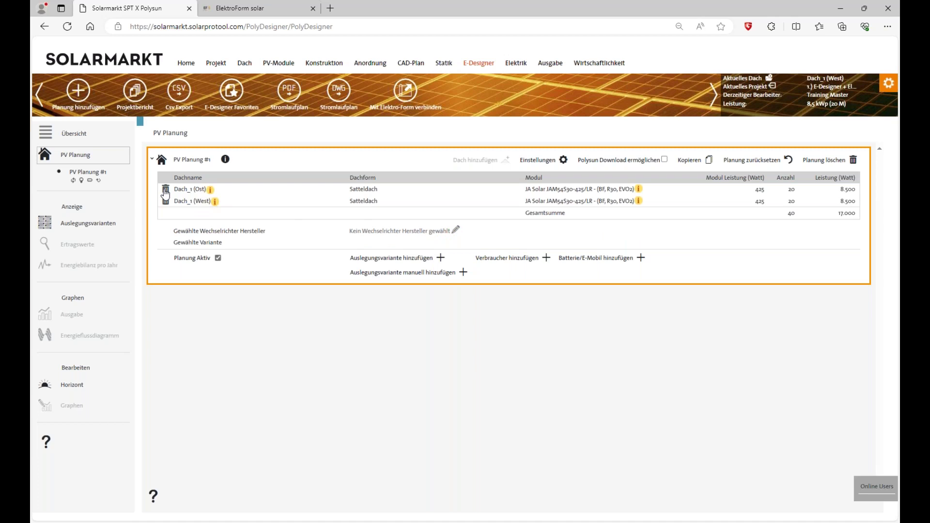
click(211, 190)
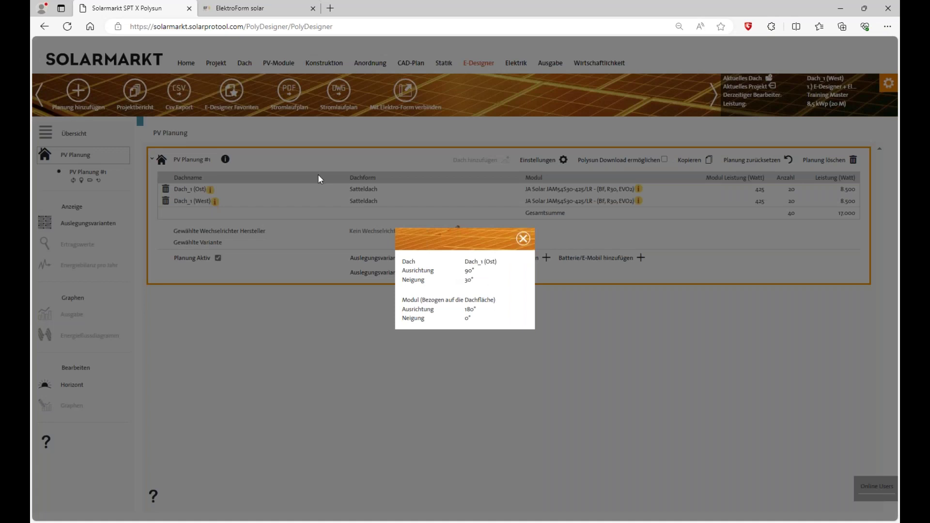
click(522, 238)
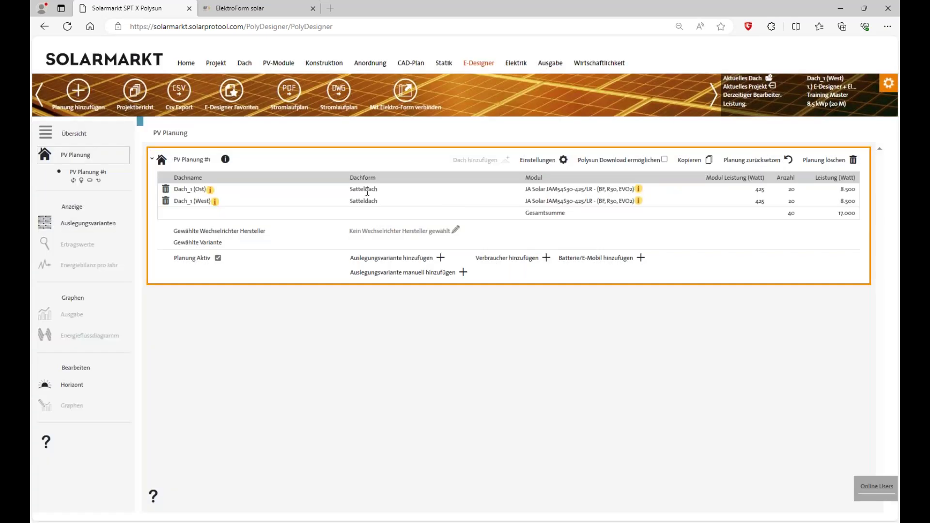
click(639, 192)
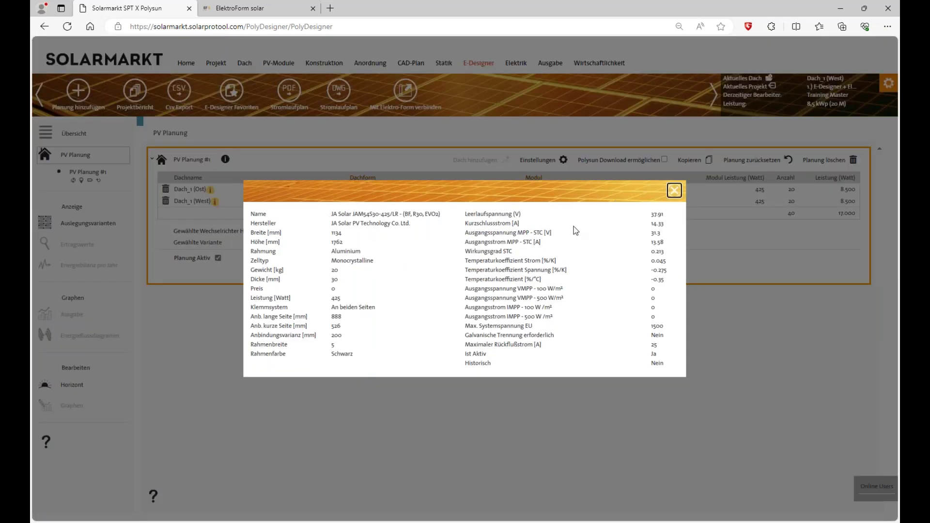
click(674, 191)
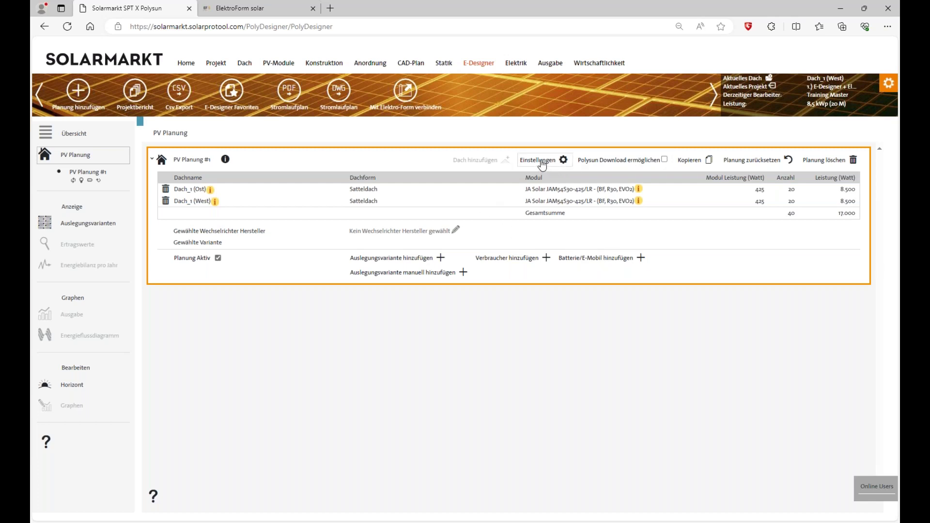
click(542, 164)
- Change Max. Leistungsverhältnis to 140, restore 120, then move to the 68.06 module temperature field
scroll(668, 254, down, 2)
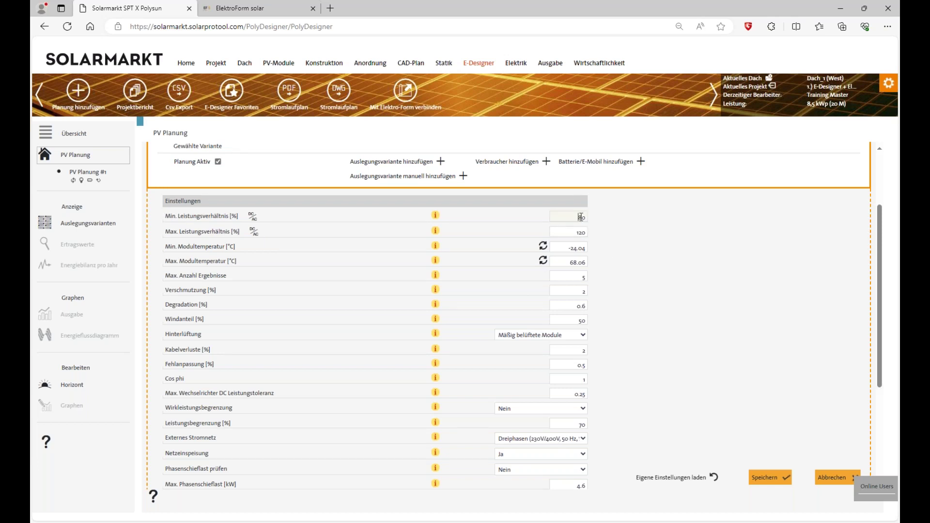
scroll(629, 245, up, 2)
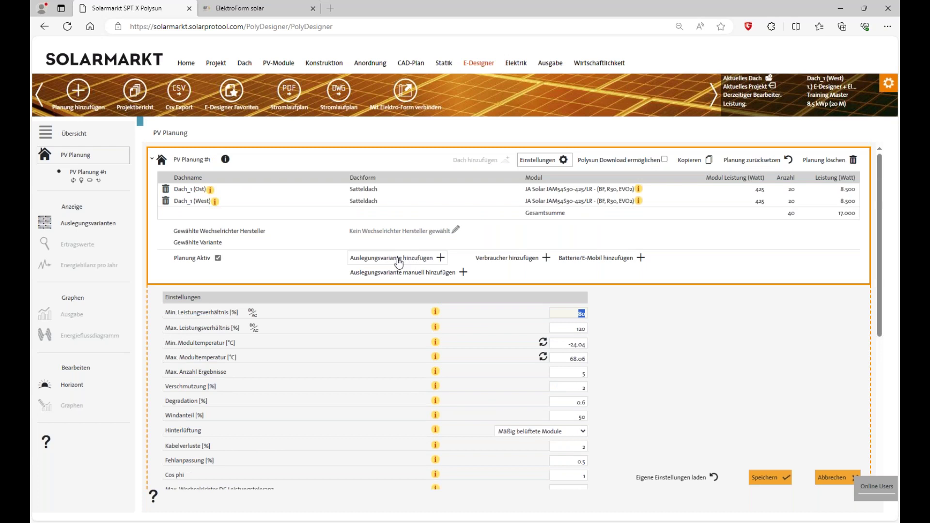
scroll(650, 336, down, 2)
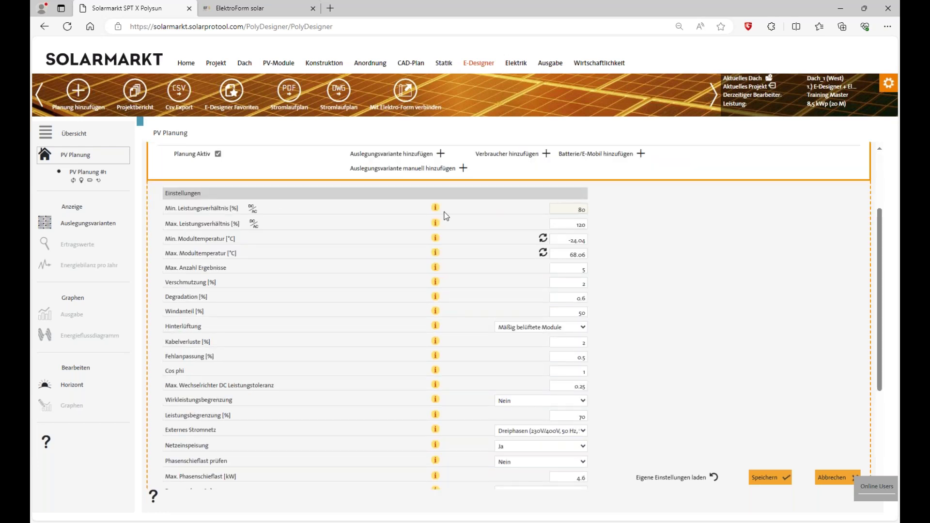
double_click(586, 224)
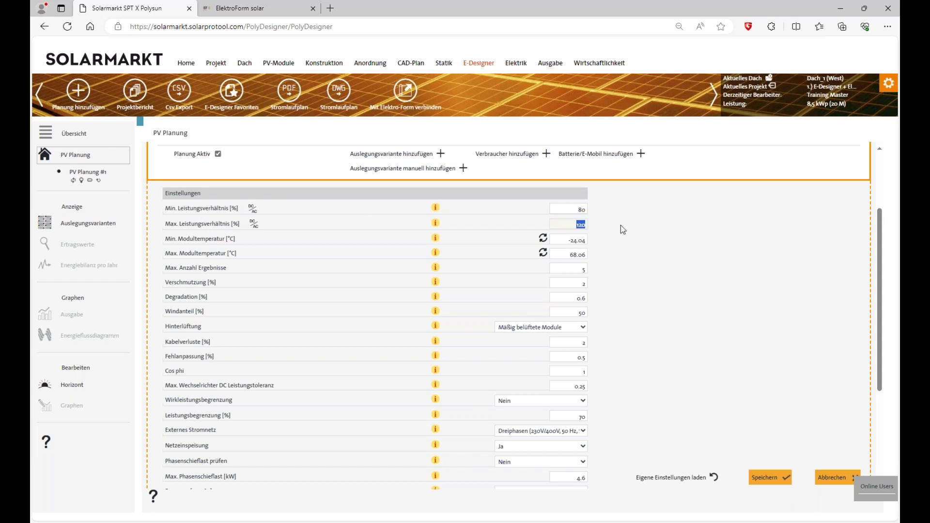
click(666, 230)
double_click(579, 225)
text(140)
double_click(576, 224)
text(120)
double_click(578, 225)
key(Tab)
key(Tab)
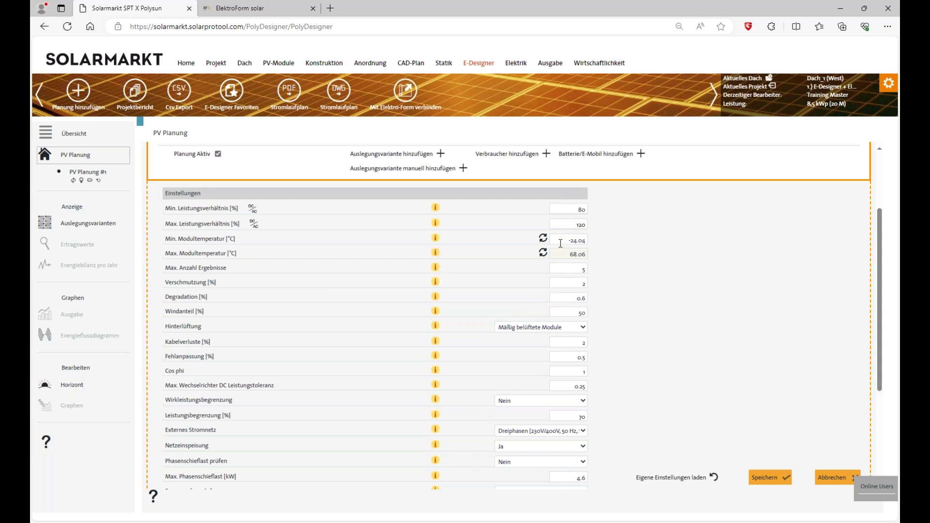
drag(562, 240, 597, 260)
scroll(620, 264, up, 3)
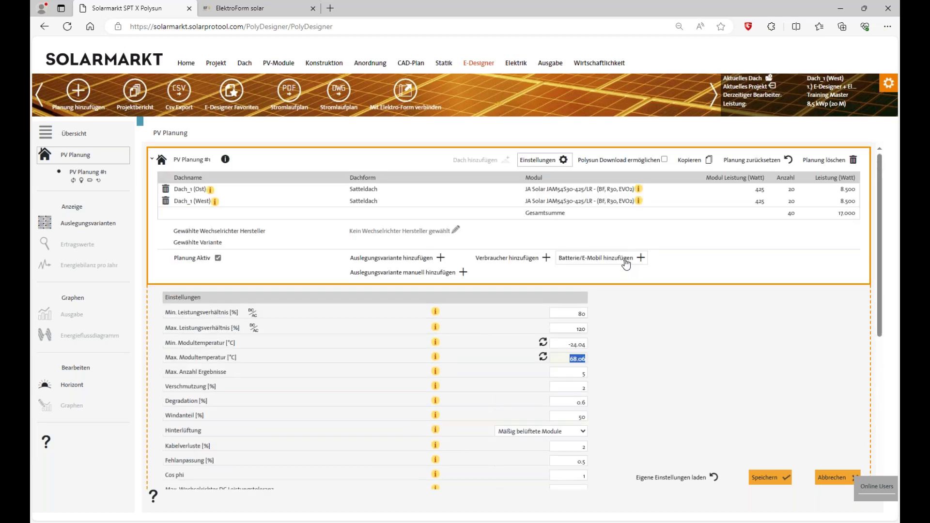
scroll(618, 371, down, 3)
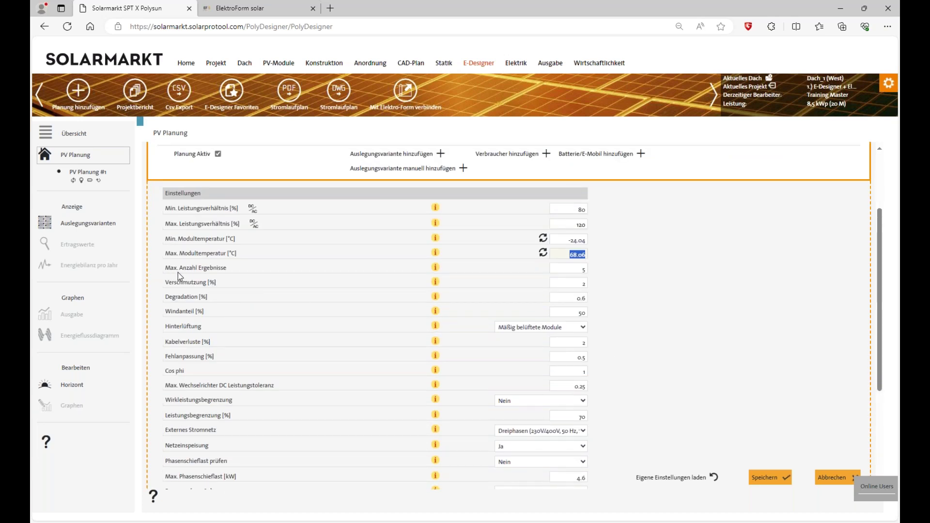
scroll(189, 277, down, 2)
key(Tab)
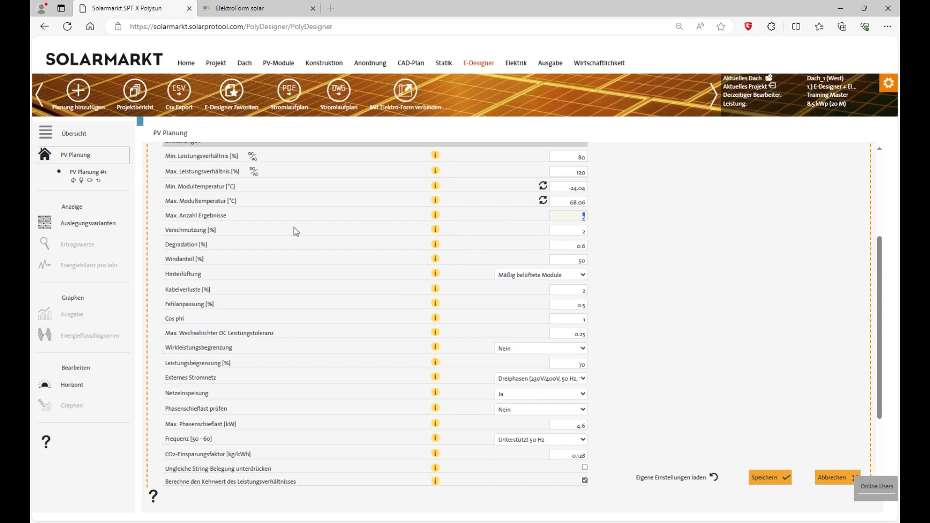
key(Tab)
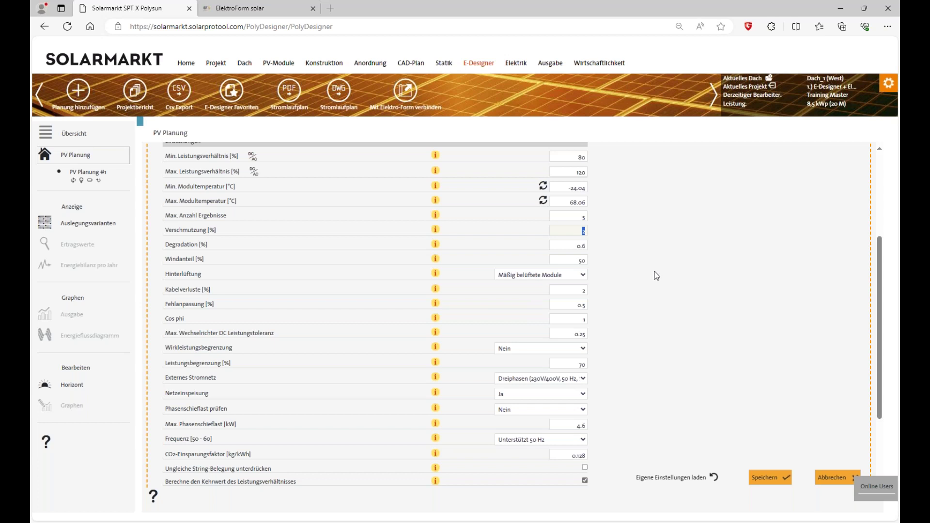
mouse_move(436, 229)
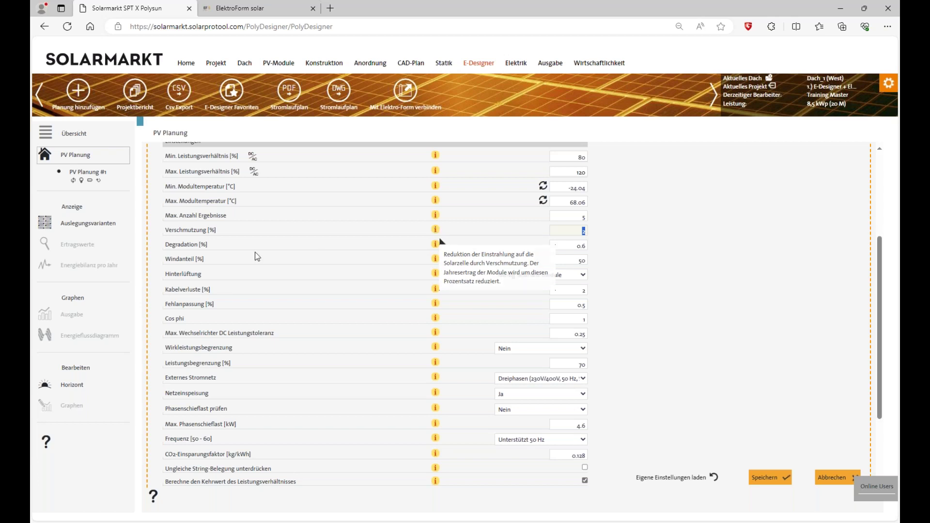
key(Tab)
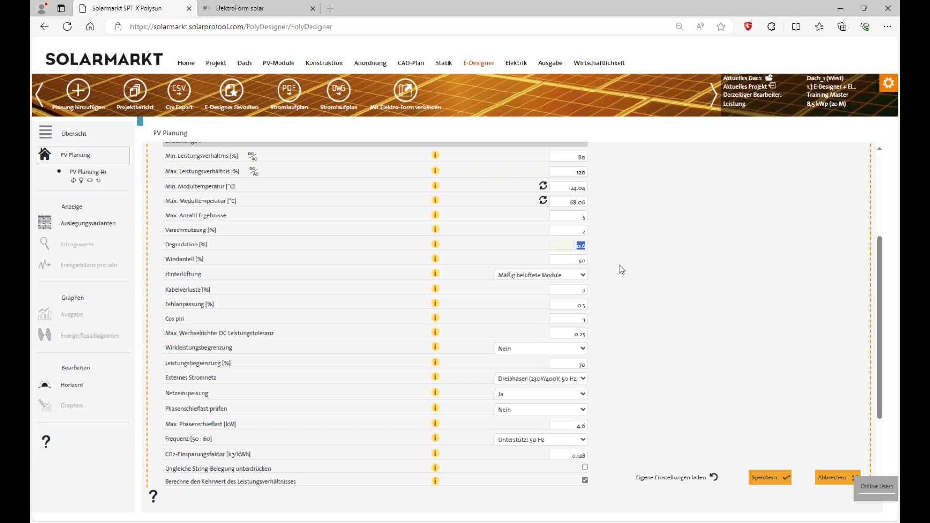
scroll(620, 266, down, 1)
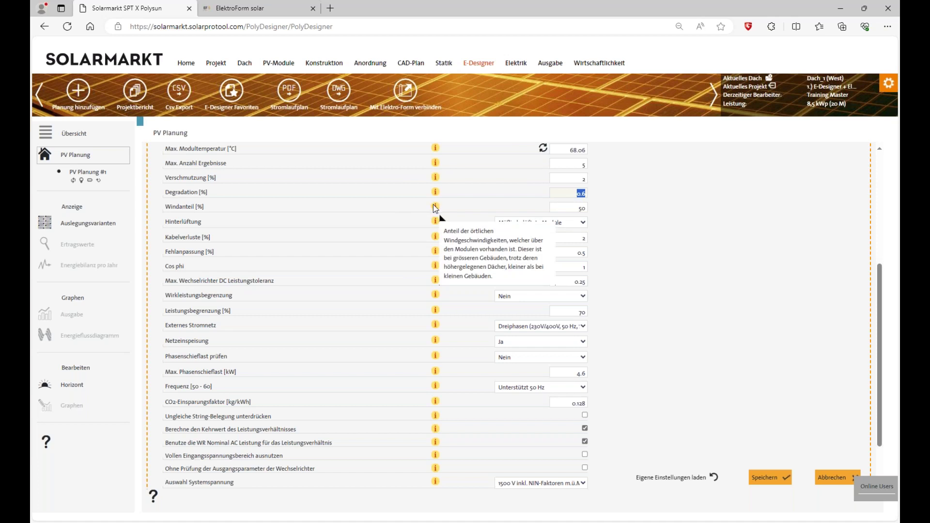
key(Tab)
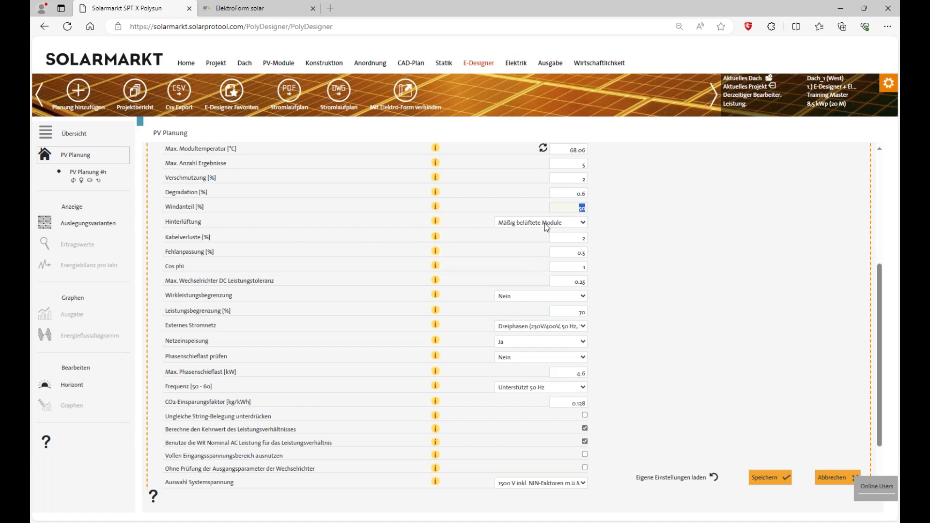
click(575, 222)
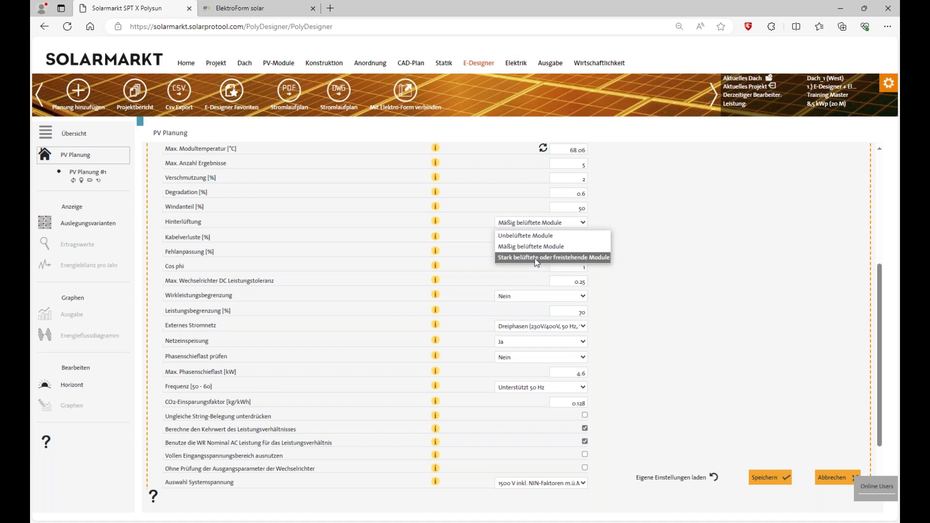
click(656, 233)
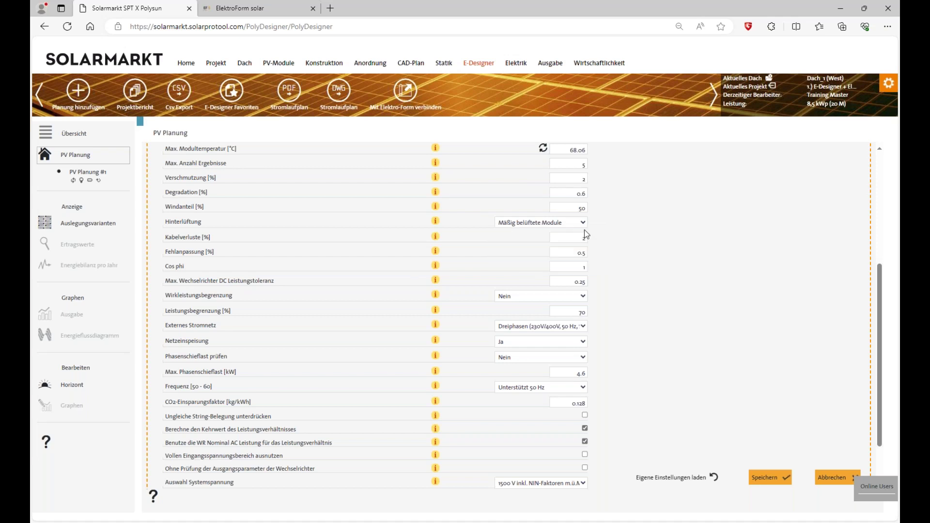
click(498, 226)
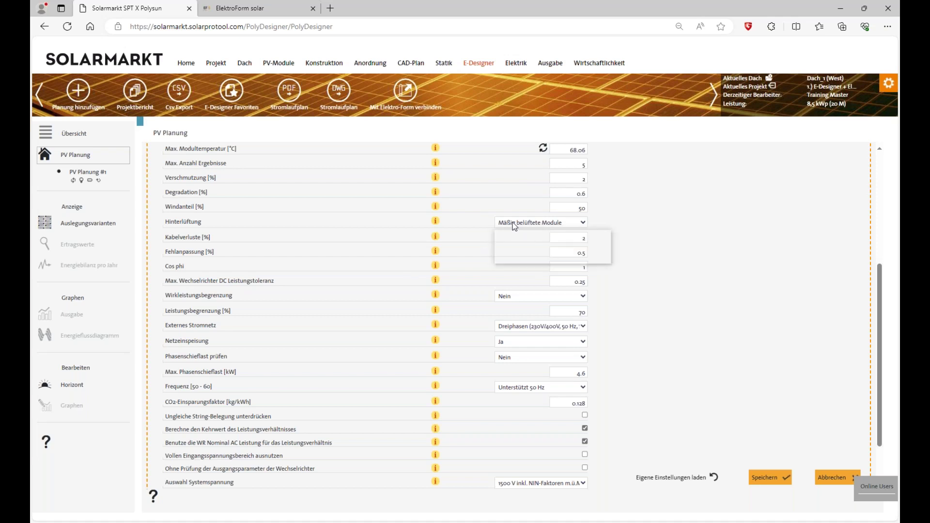
click(496, 226)
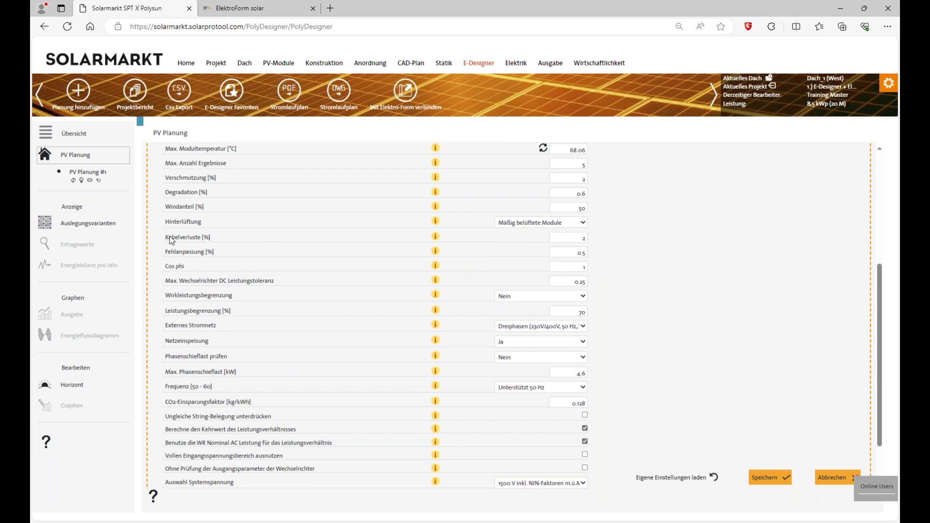
double_click(562, 238)
double_click(571, 267)
click(614, 270)
scroll(492, 337, down, 1)
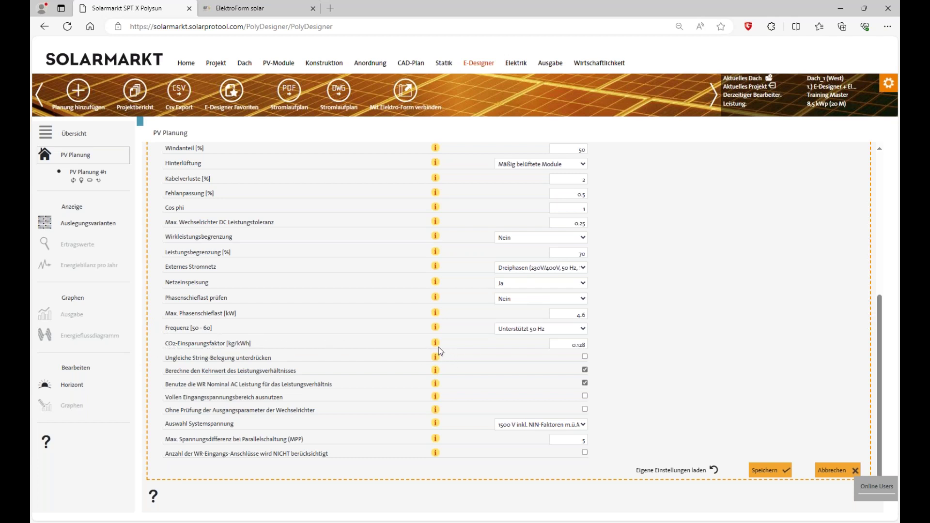
drag(562, 344, 612, 348)
- Try 1500 V and 1000 V system voltage, then choose 1500 V inkl. NIN-Faktoren m.ü.M
click(562, 341)
click(564, 344)
mouse_move(437, 425)
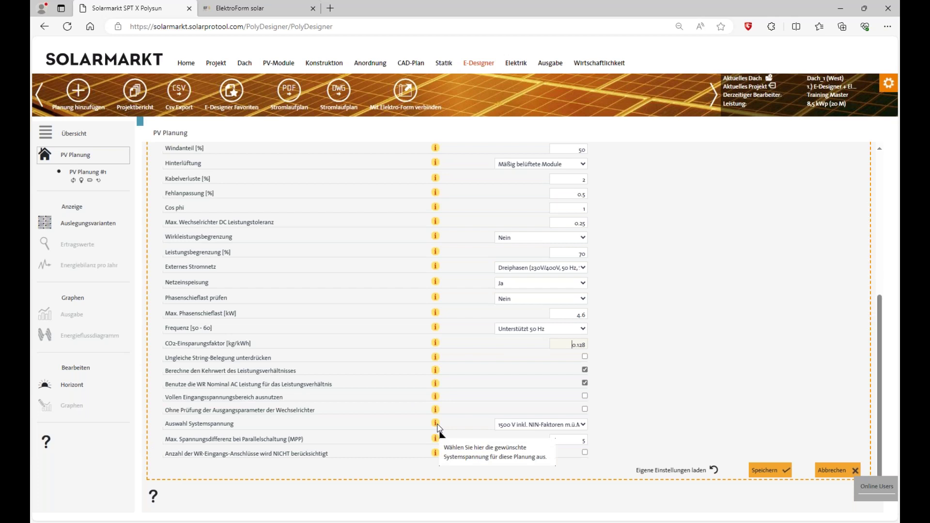
click(581, 425)
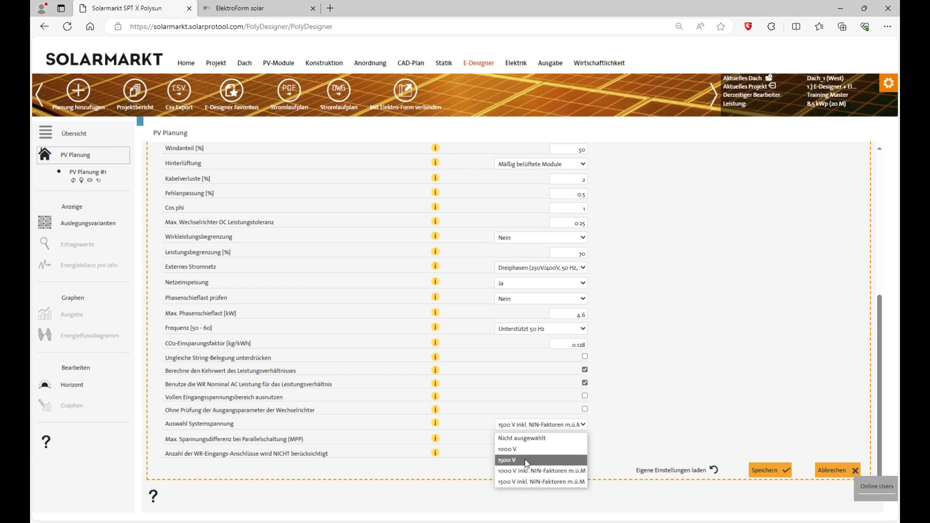
click(523, 460)
click(543, 429)
click(531, 448)
click(538, 425)
click(525, 480)
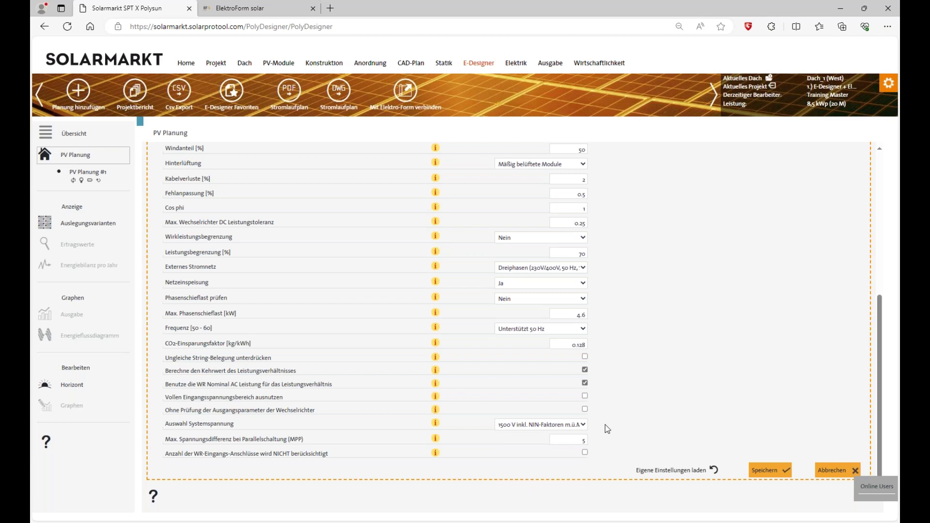
- Switch the system voltage to 1500 V once more, then back to 1500 V inkl. NIN-Faktoren m.ü.M
click(519, 429)
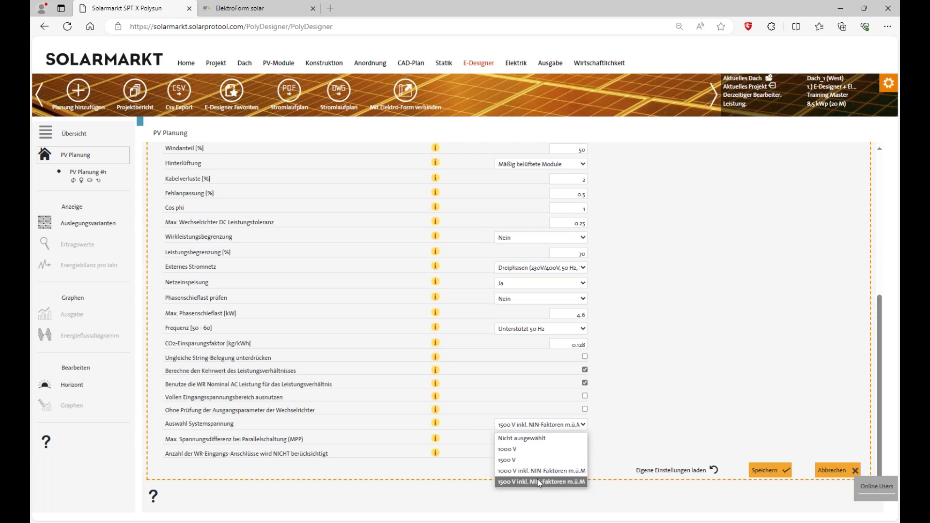
click(524, 461)
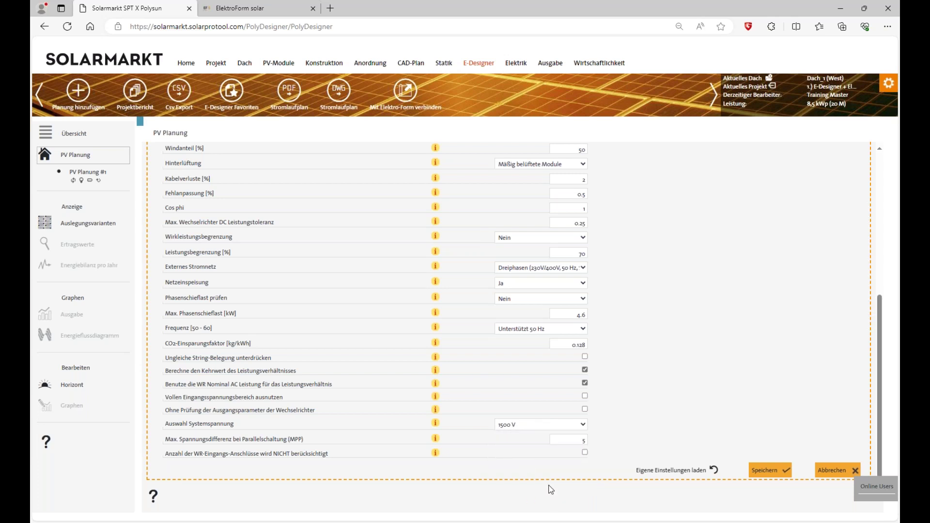
click(529, 426)
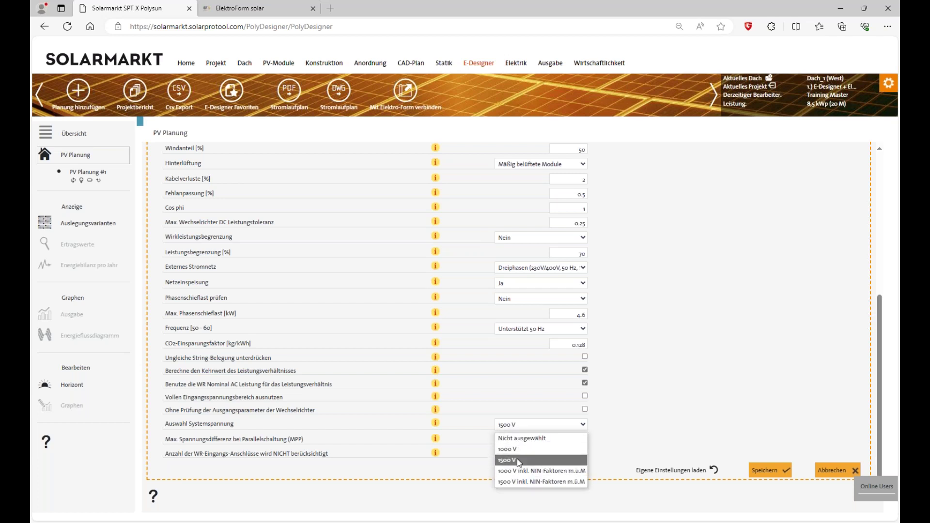
click(530, 481)
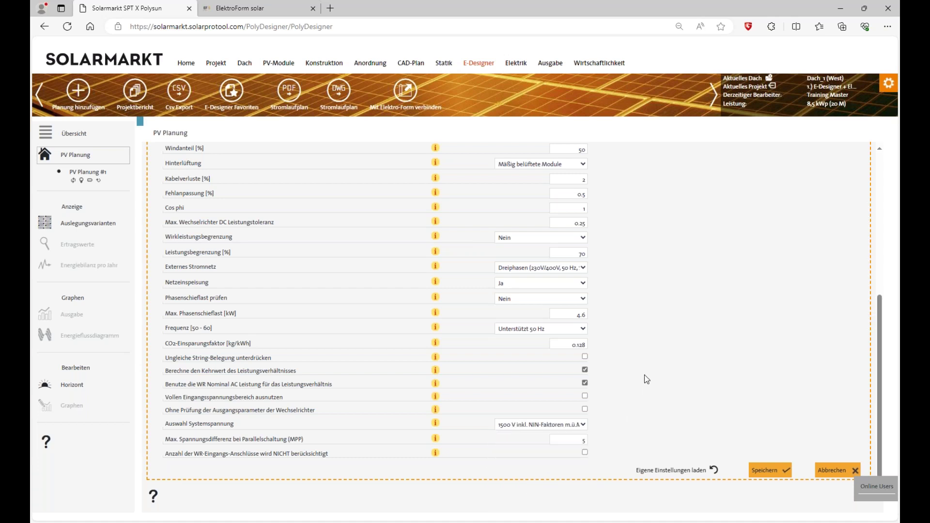
- Review the minimum and maximum module temperature values
scroll(612, 390, up, 4)
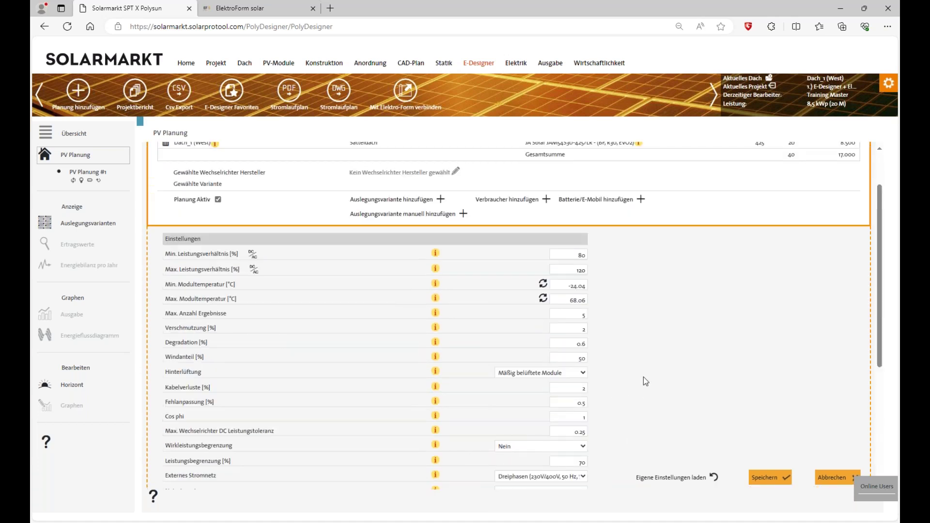
scroll(643, 378, down, 4)
scroll(643, 379, up, 3)
double_click(576, 234)
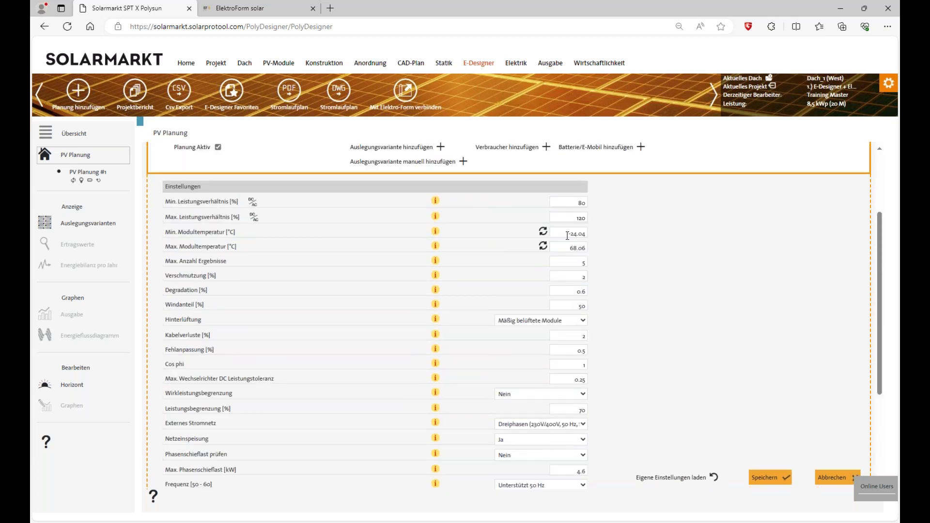
double_click(566, 249)
click(622, 249)
- Reload the settings and close them with Abbrechen without saving
scroll(643, 374, down, 3)
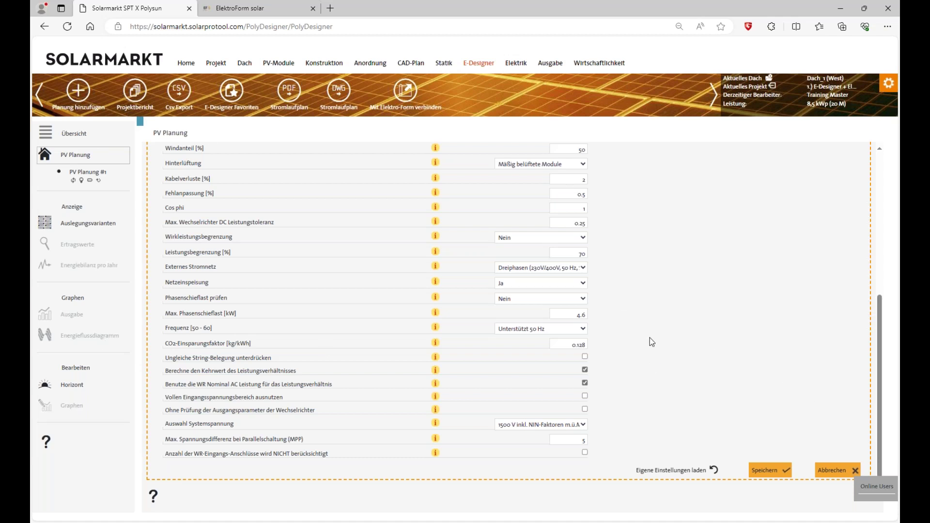
scroll(649, 338, up, 6)
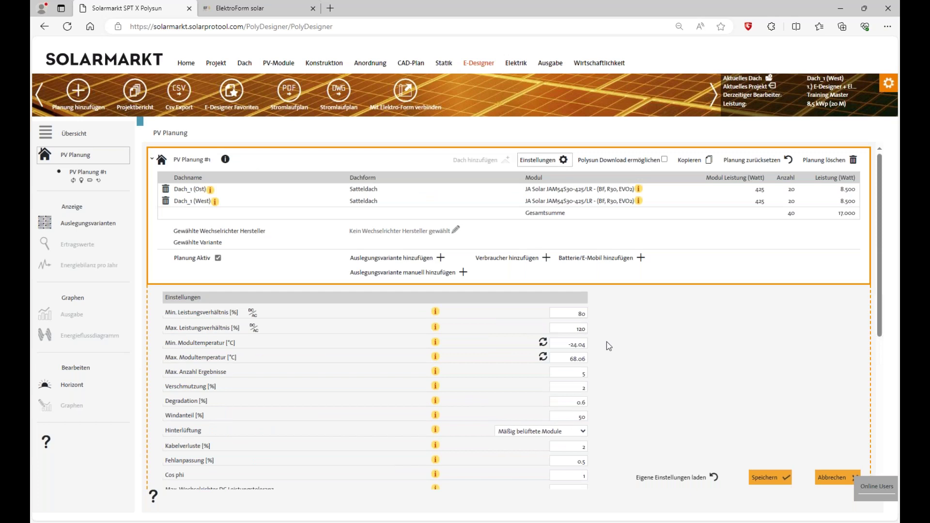
scroll(593, 320, down, 2)
scroll(549, 417, down, 3)
scroll(542, 419, up, 5)
click(541, 161)
scroll(726, 388, down, 2)
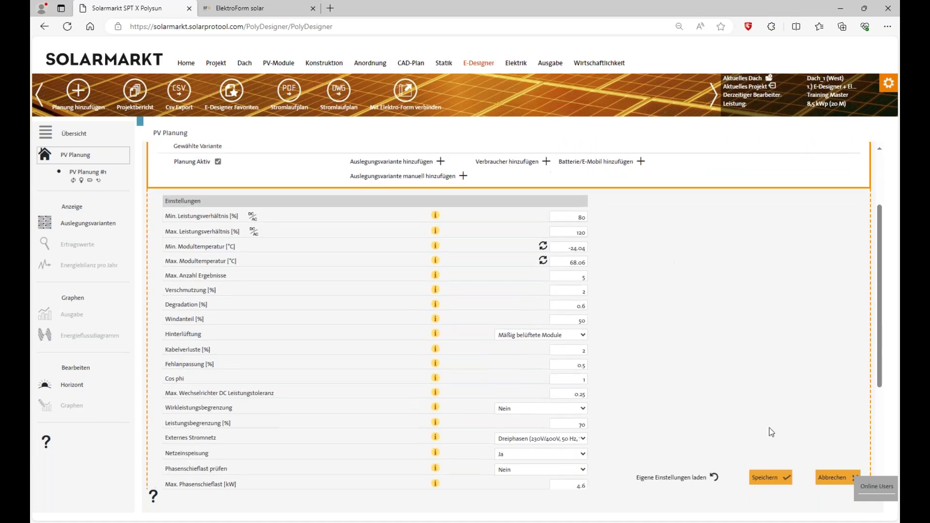
click(830, 478)
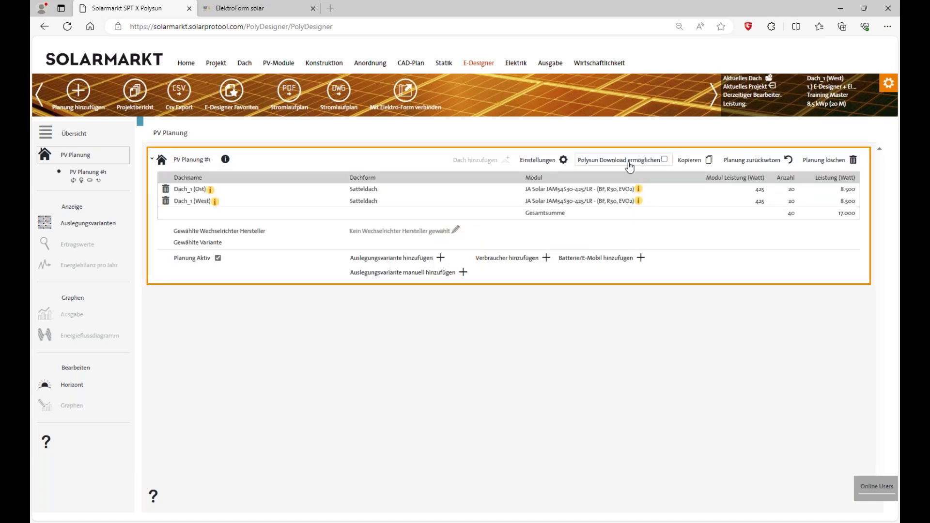
mouse_move(614, 165)
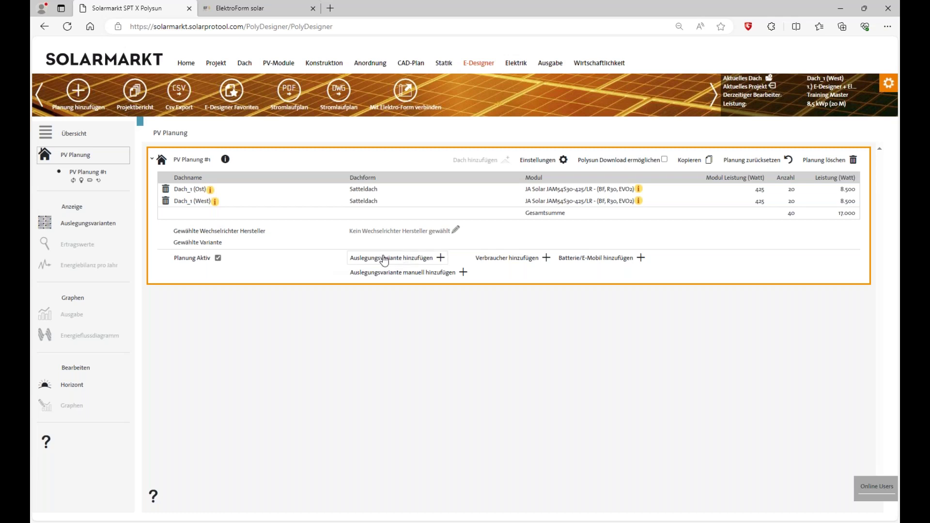
- Start a design variant, tick Alle Hersteller anzeigen, and focus the Wechselrichter Hersteller field
click(383, 260)
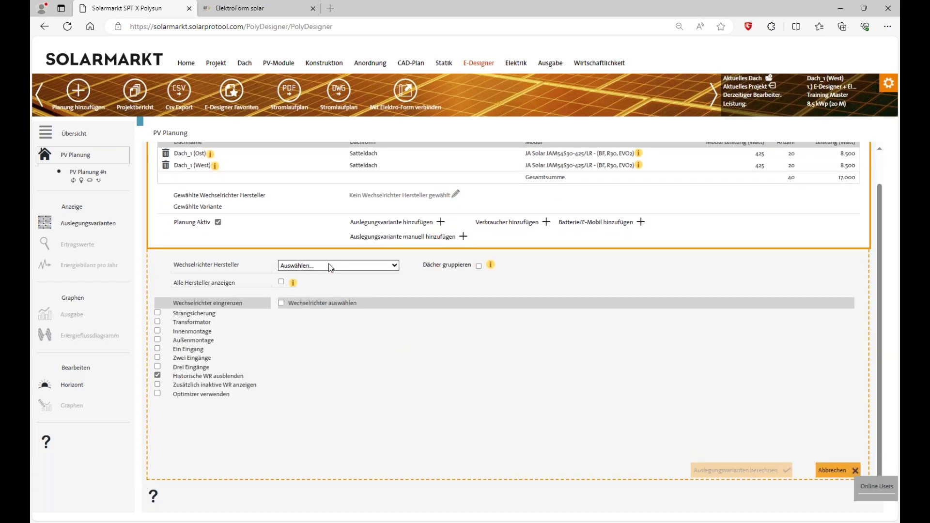
click(304, 266)
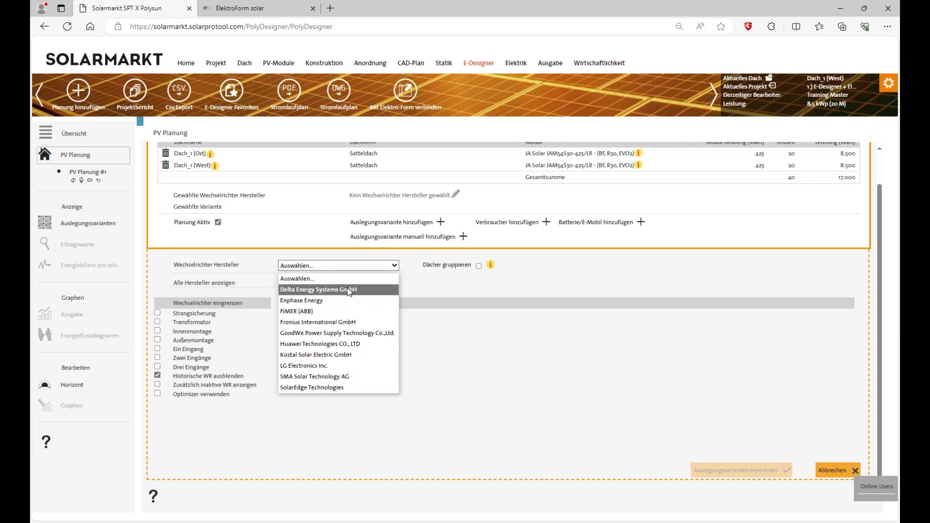
click(204, 263)
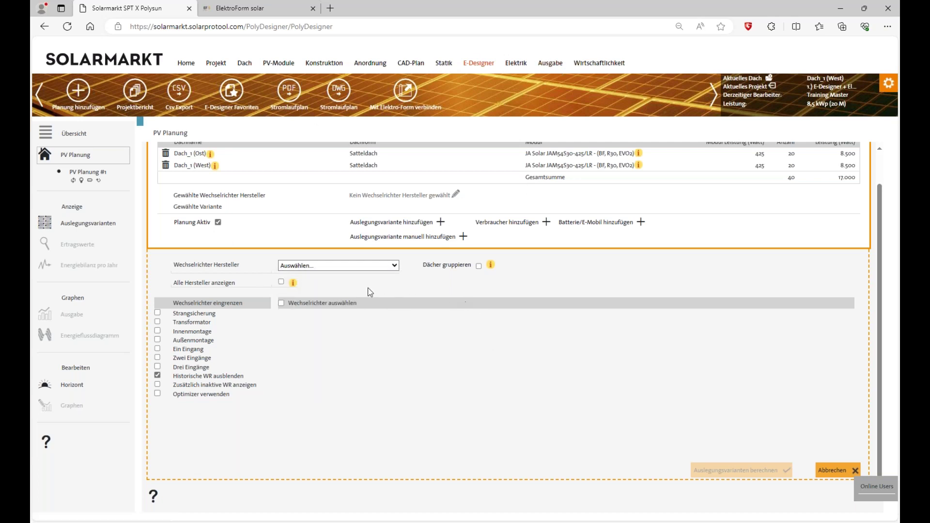
click(315, 266)
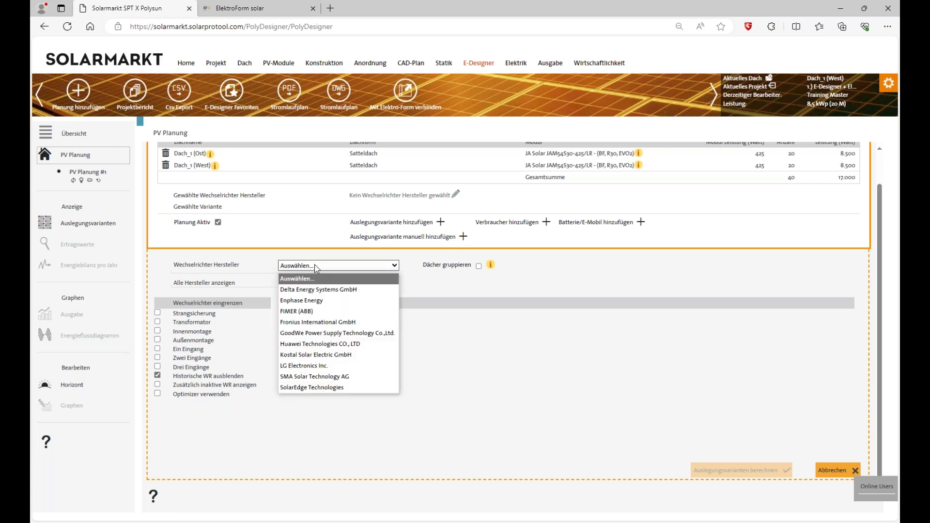
click(312, 267)
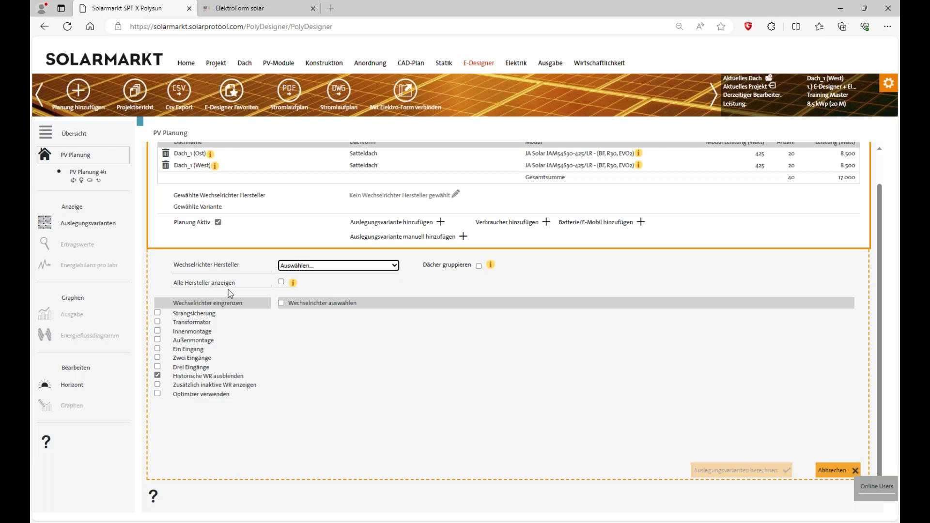
click(281, 283)
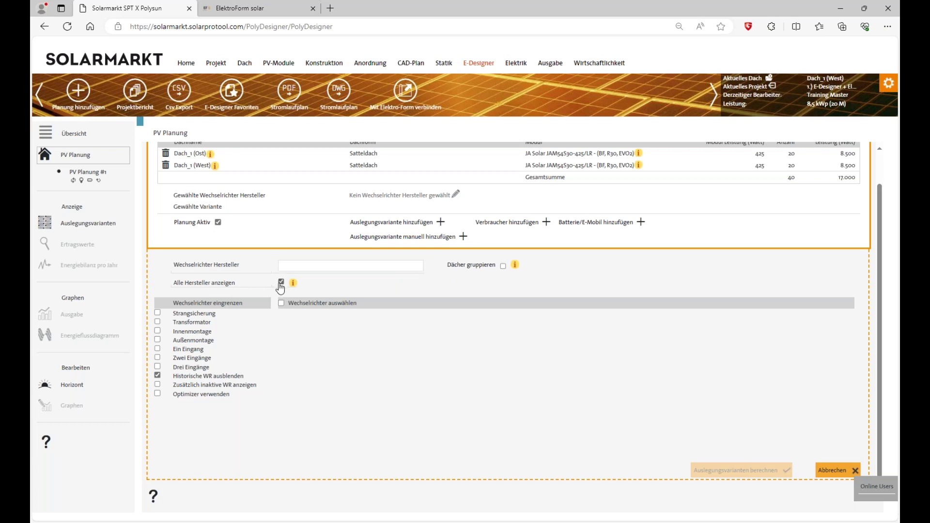
click(293, 265)
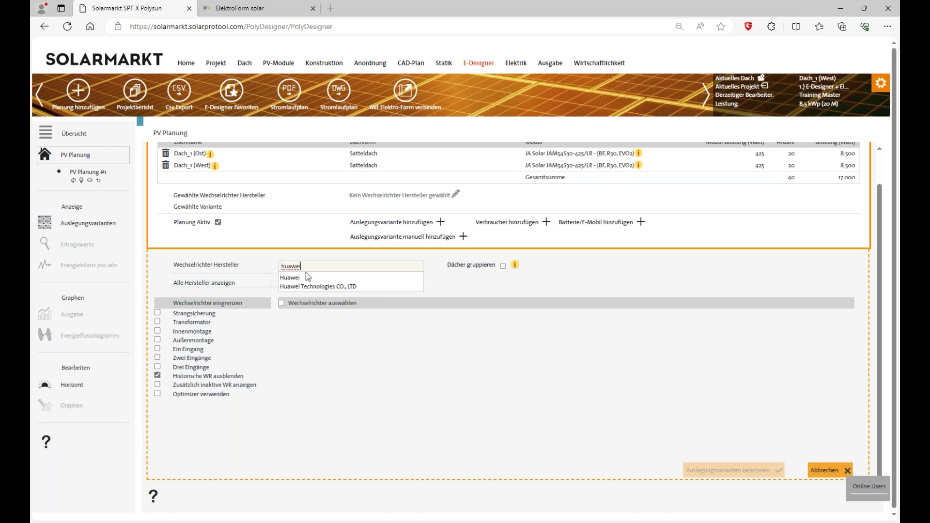
- Choose Huawei Technologies CO., LTD as manufacturer, untick Alle Hersteller anzeigen, and enable roof grouping
click(345, 288)
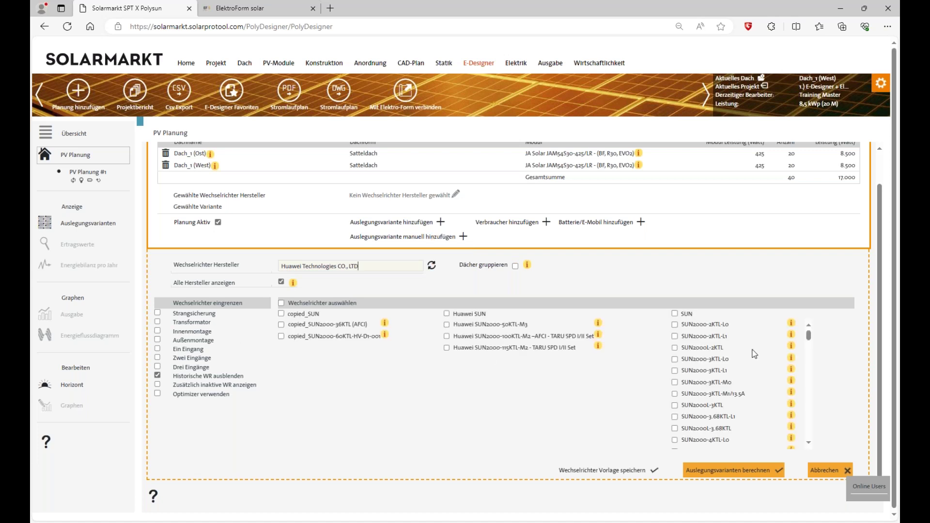
click(352, 285)
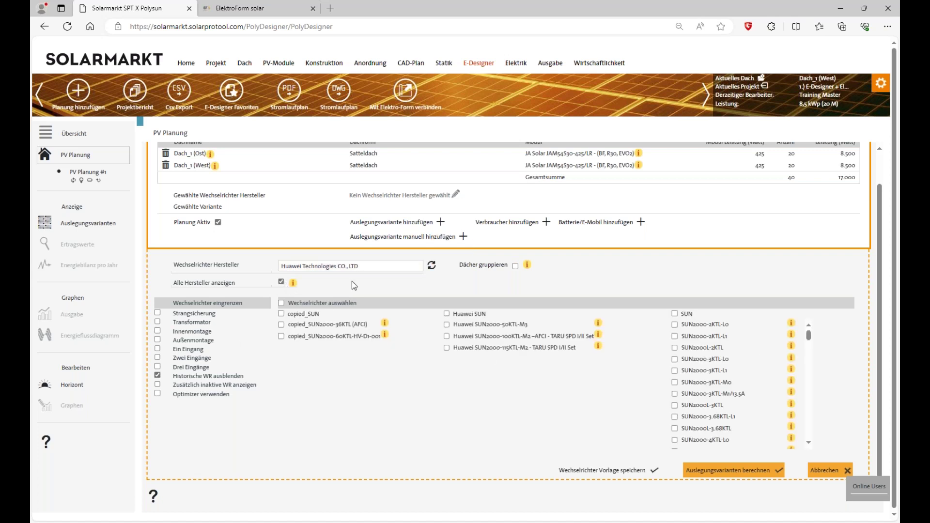
click(281, 284)
click(373, 266)
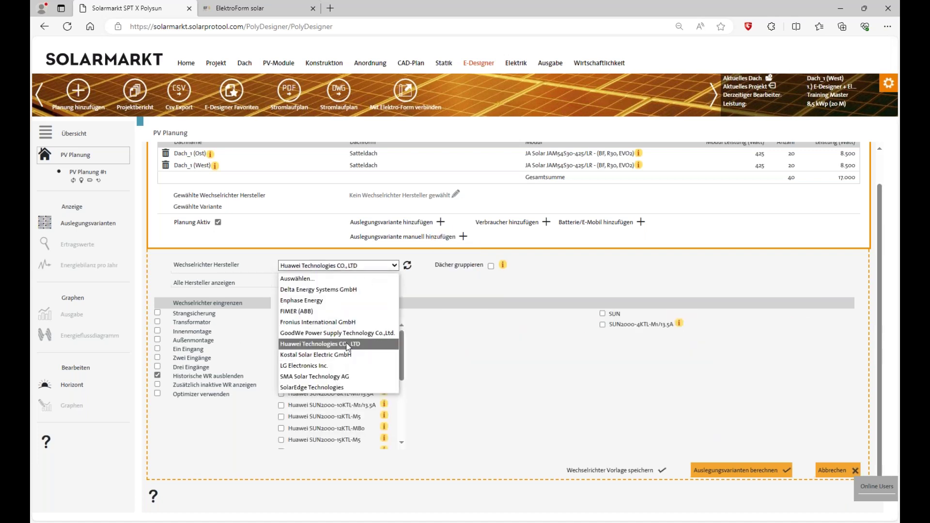
click(305, 278)
click(365, 266)
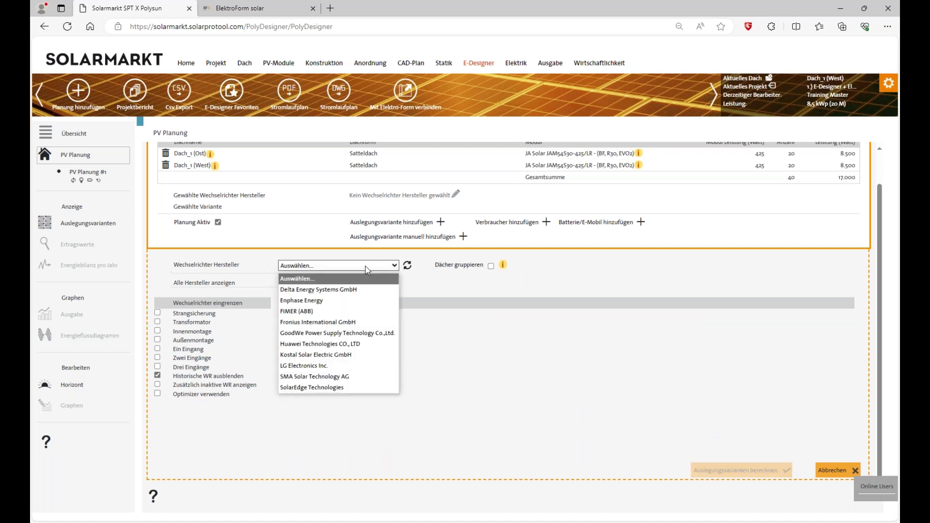
click(357, 344)
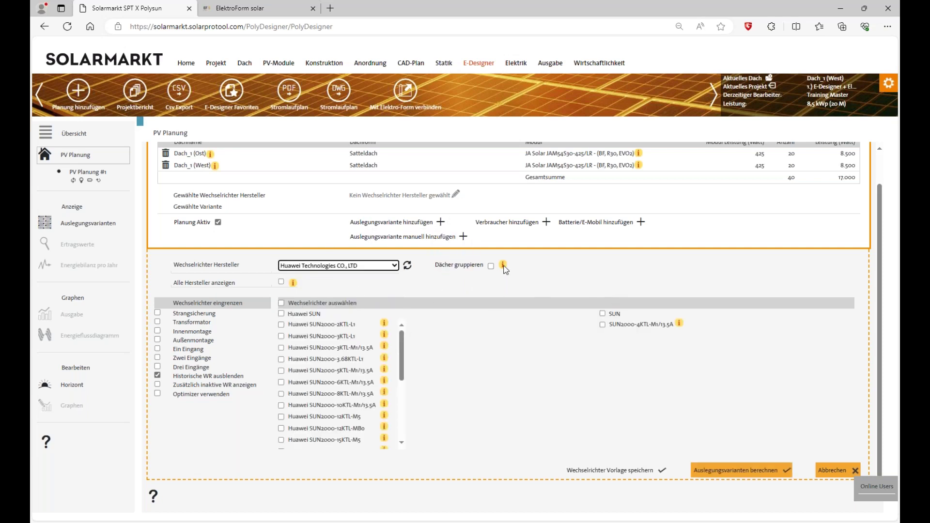
mouse_move(505, 270)
click(491, 267)
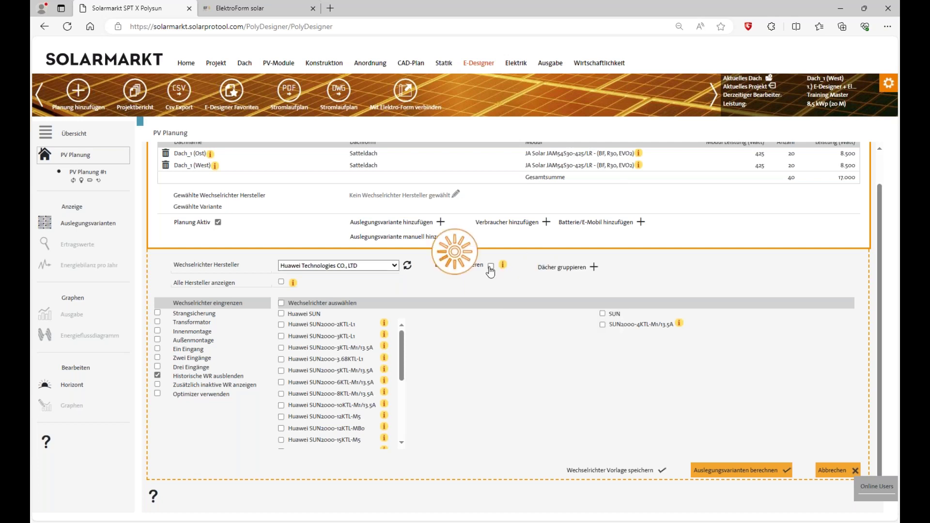
click(584, 274)
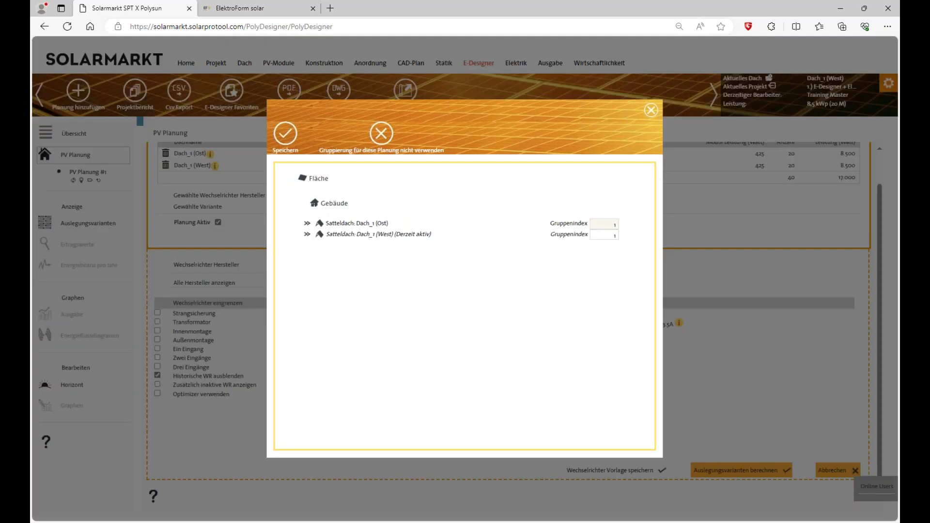
click(307, 224)
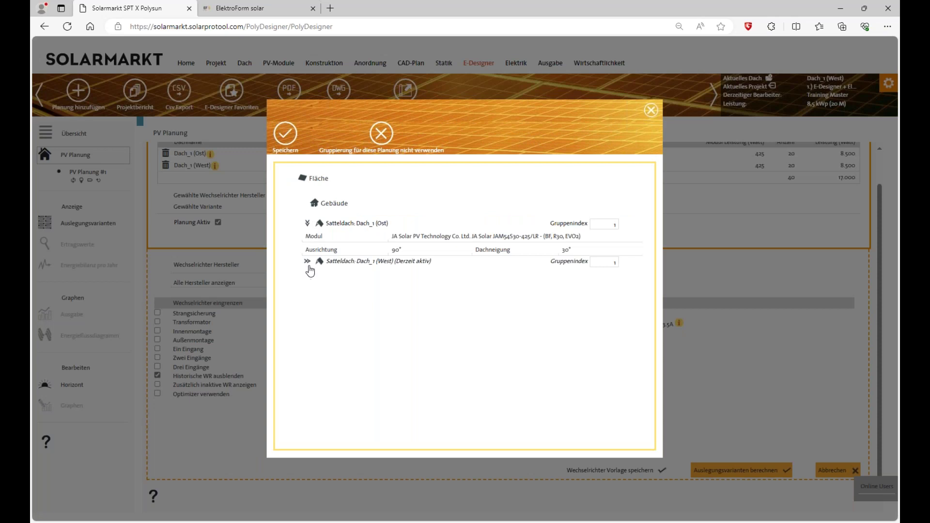
click(307, 261)
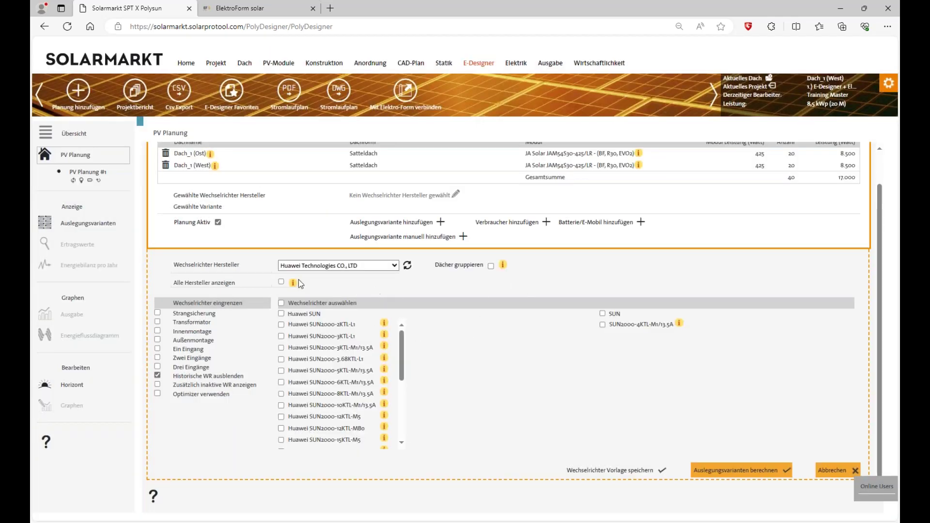
- Select the 17.000 W total power value in the overview
double_click(838, 182)
scroll(835, 187, up, 1)
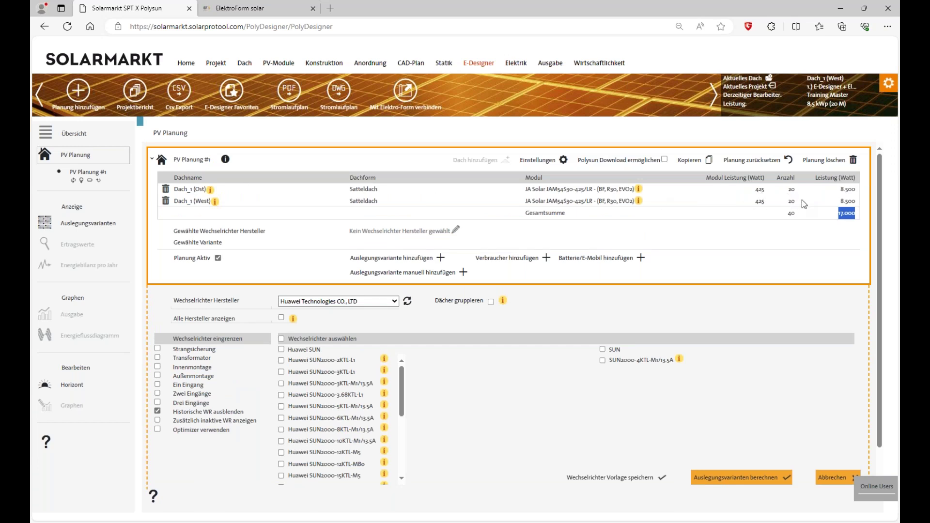
click(841, 217)
drag(837, 214, 861, 217)
scroll(413, 335, down, 1)
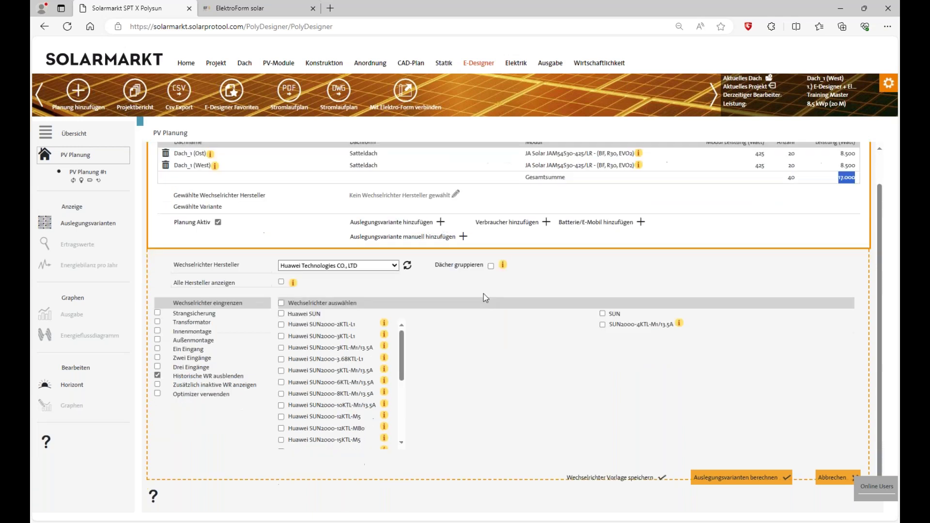
scroll(334, 354, down, 1)
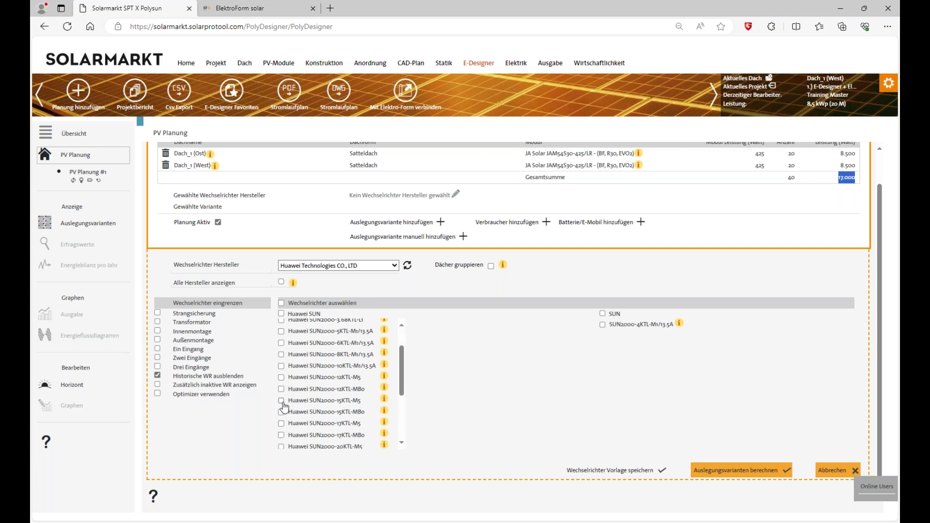
- Tick SUN2000-17KTL-MBo so it joins SUN2000-15KTL-MBo as an inverter candidate
click(281, 435)
scroll(344, 389, up, 1)
scroll(344, 390, up, 1)
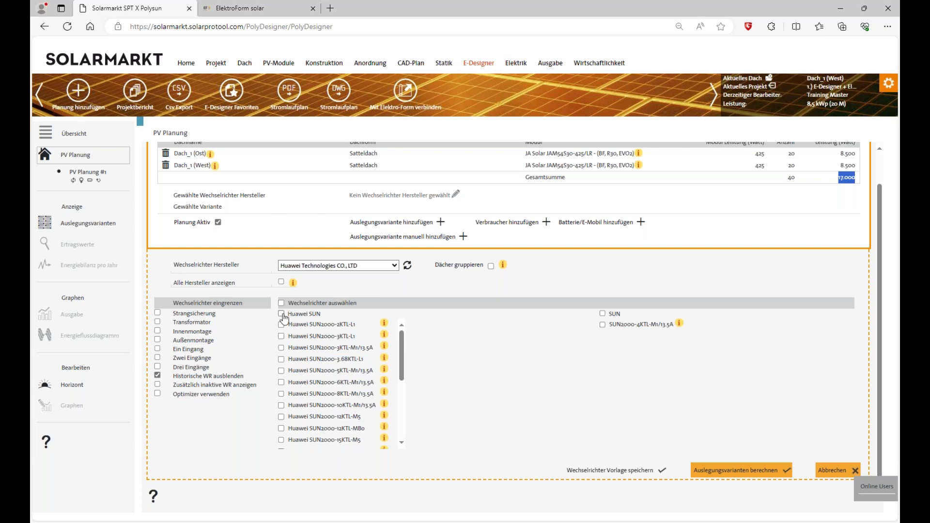
scroll(297, 341, down, 6)
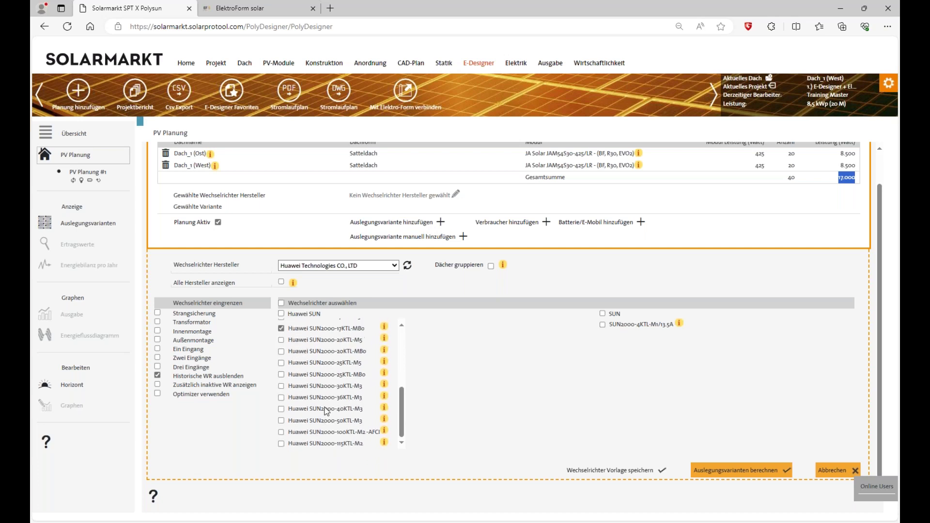
scroll(313, 402, up, 8)
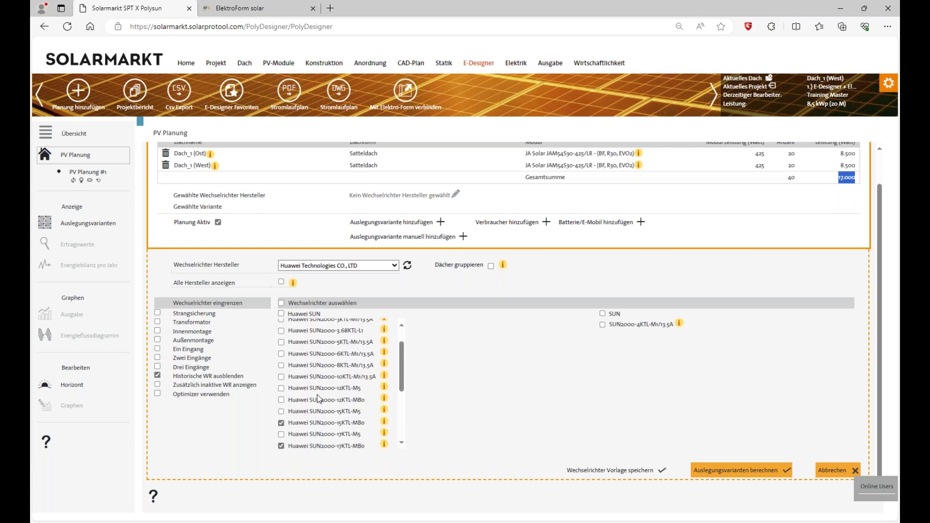
scroll(472, 336, down, 1)
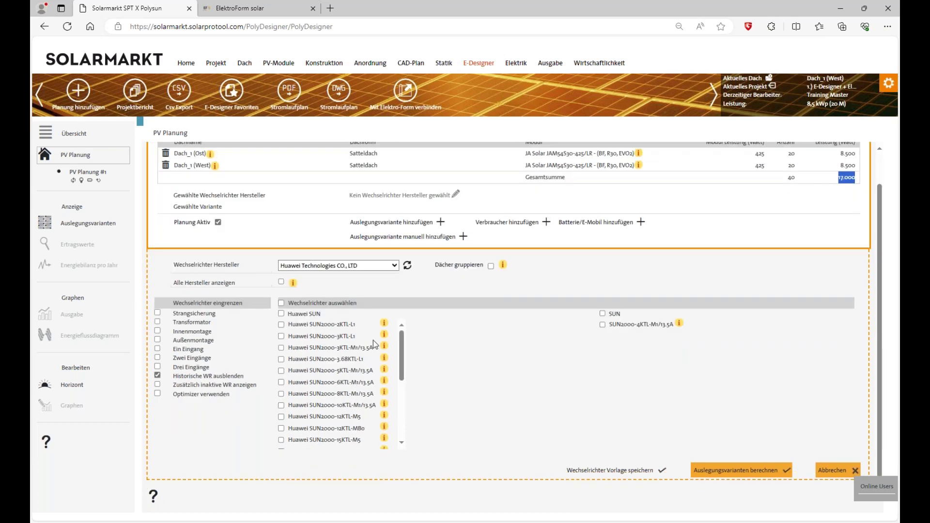
scroll(342, 348, down, 1)
scroll(343, 347, down, 2)
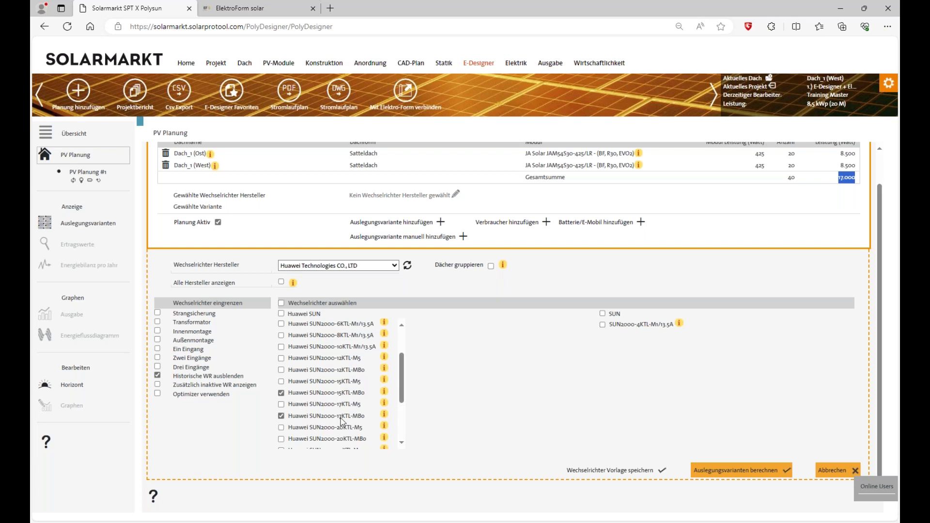
click(738, 473)
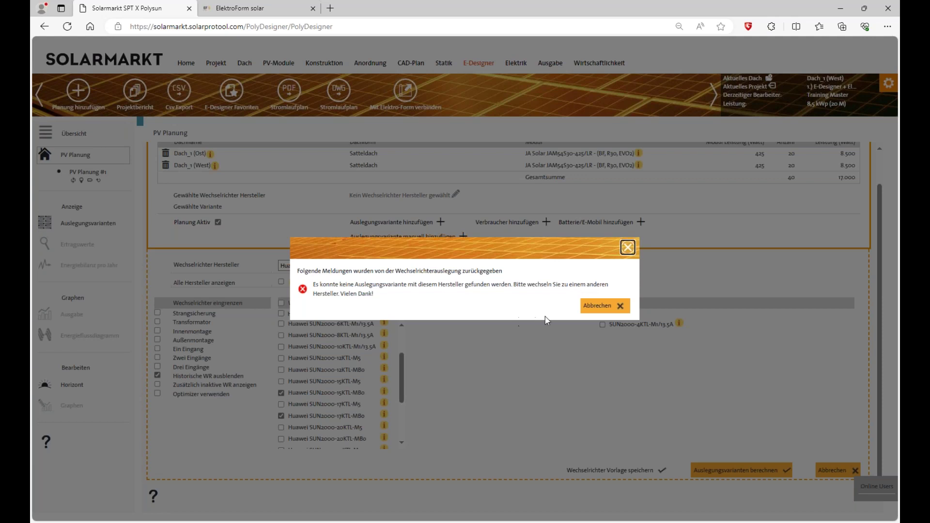
click(604, 307)
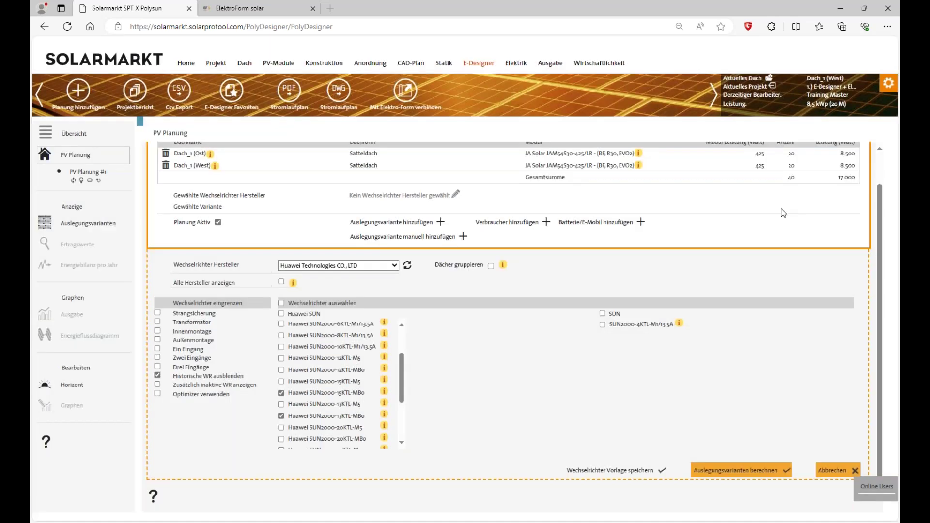
click(639, 155)
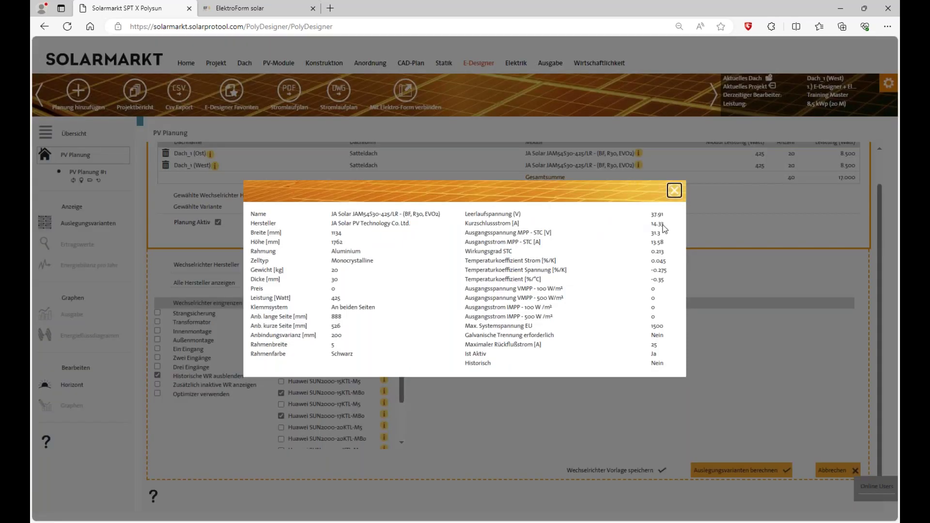
drag(464, 223, 671, 229)
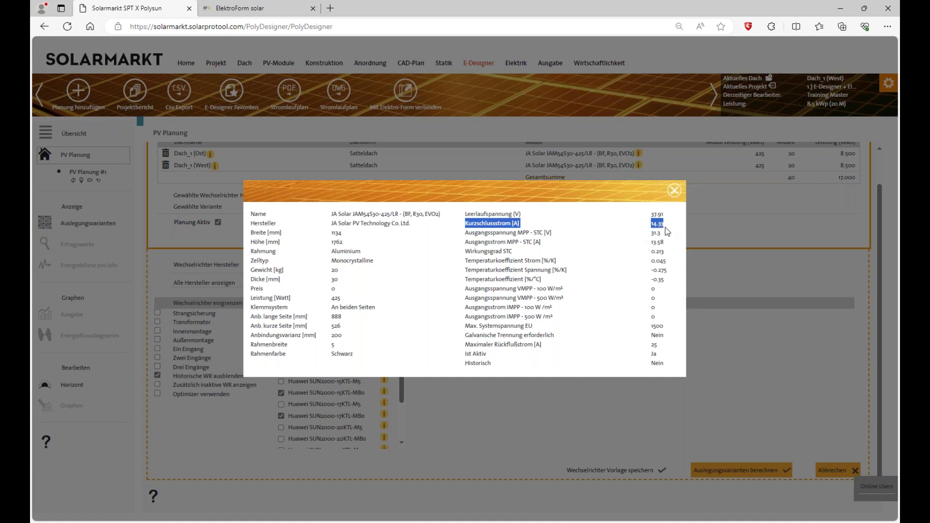
click(673, 191)
scroll(626, 243, up, 2)
- Open and reload the planning settings, then revisit the inverter manufacturer list
click(552, 159)
scroll(589, 325, down, 3)
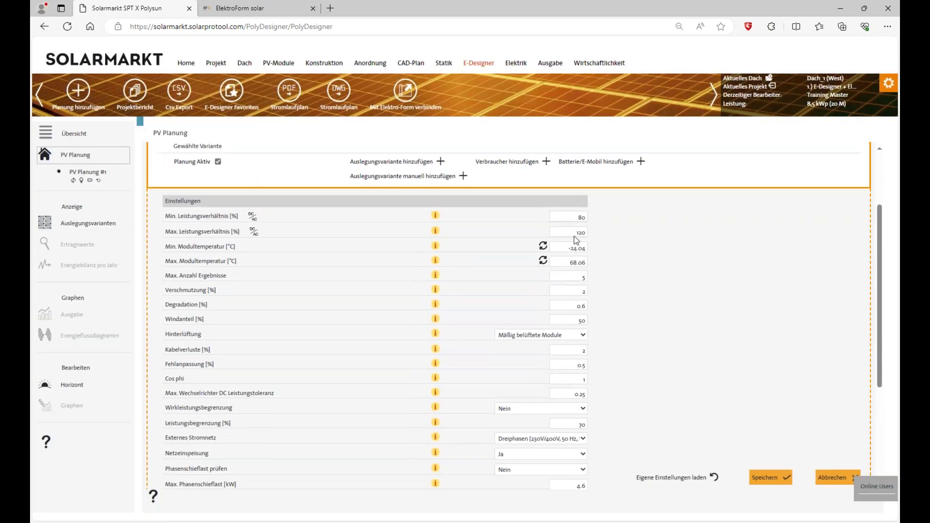
scroll(593, 263, up, 2)
click(564, 162)
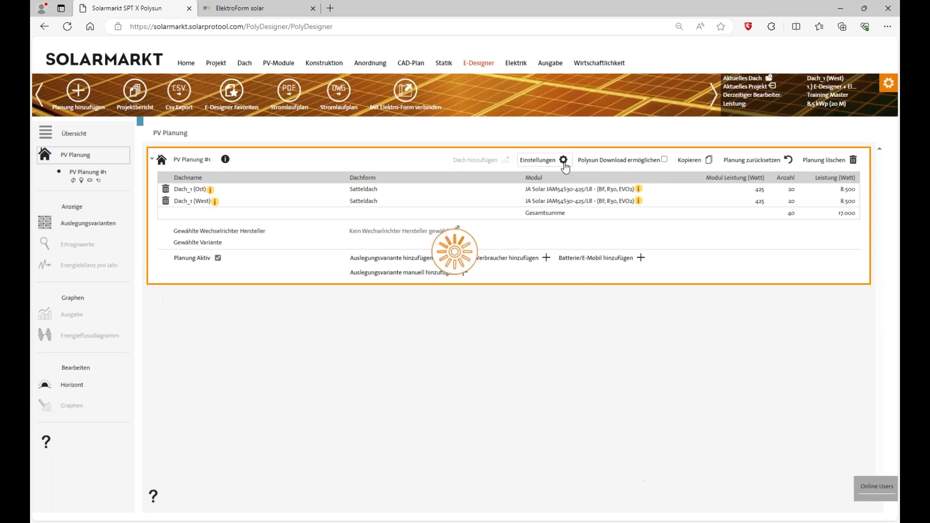
scroll(413, 185, down, 2)
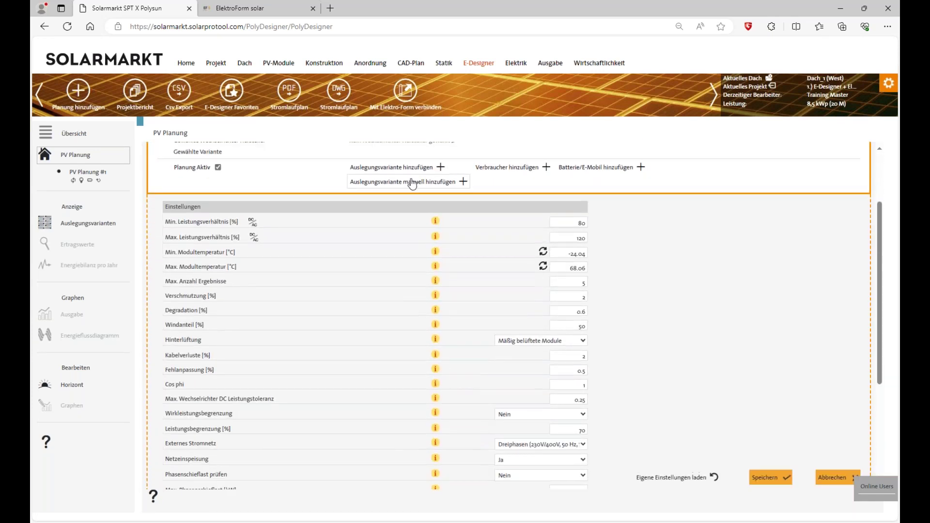
click(412, 183)
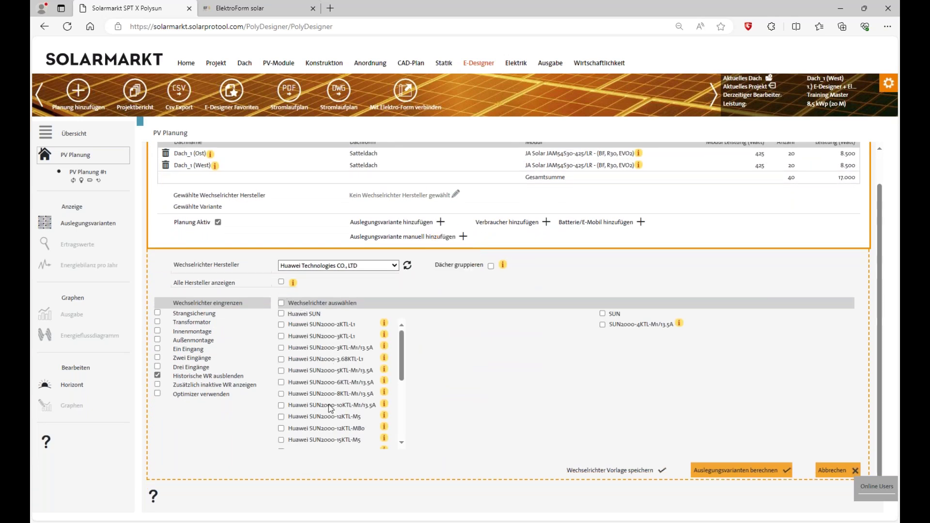
scroll(330, 408, down, 3)
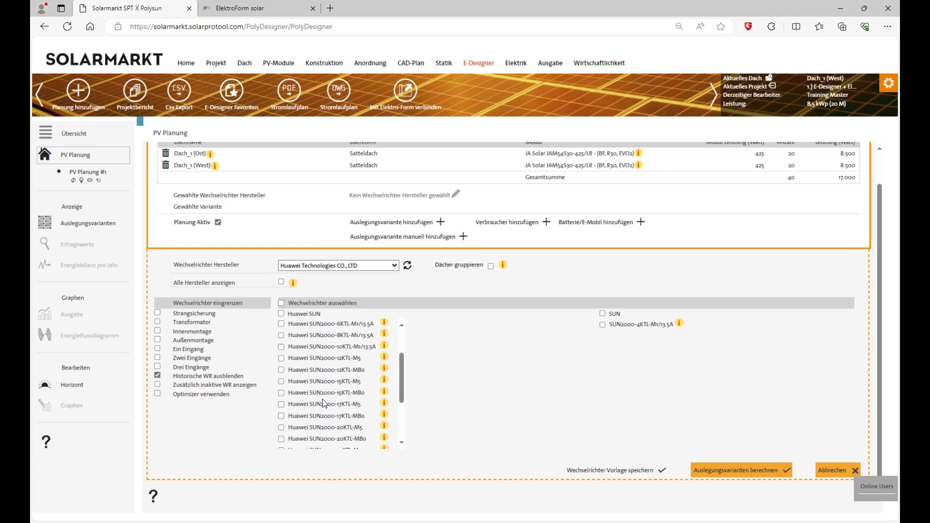
scroll(324, 402, up, 2)
click(351, 266)
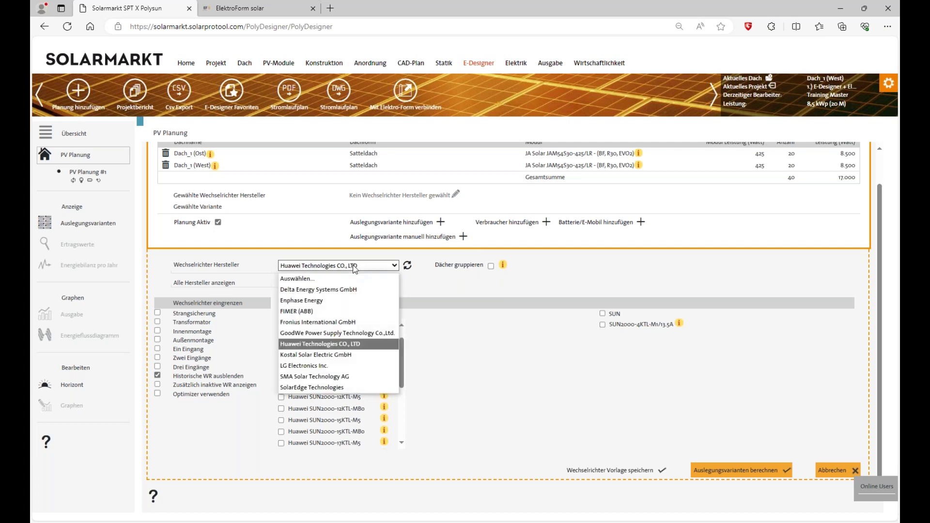
scroll(474, 208, up, 1)
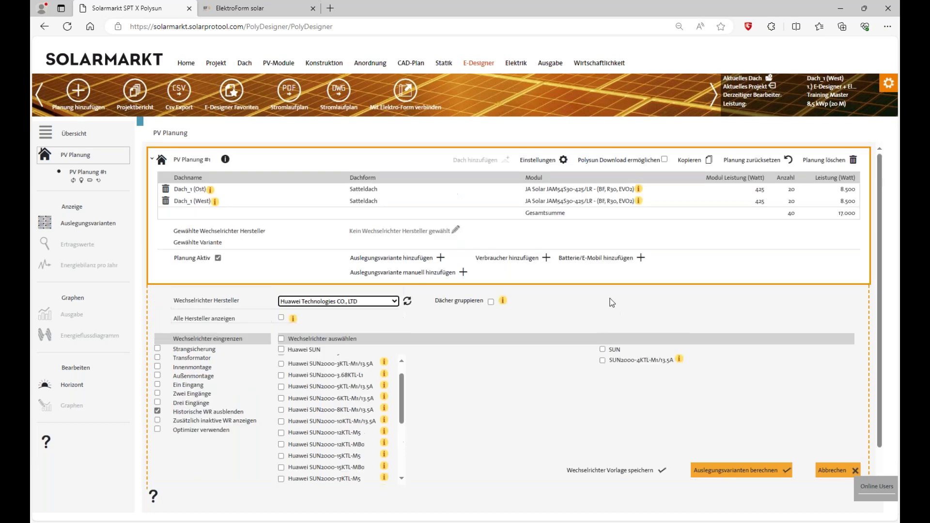
- Replace the 68.06 maximum module temperature with a new value and save the settings
click(546, 166)
scroll(575, 263, down, 3)
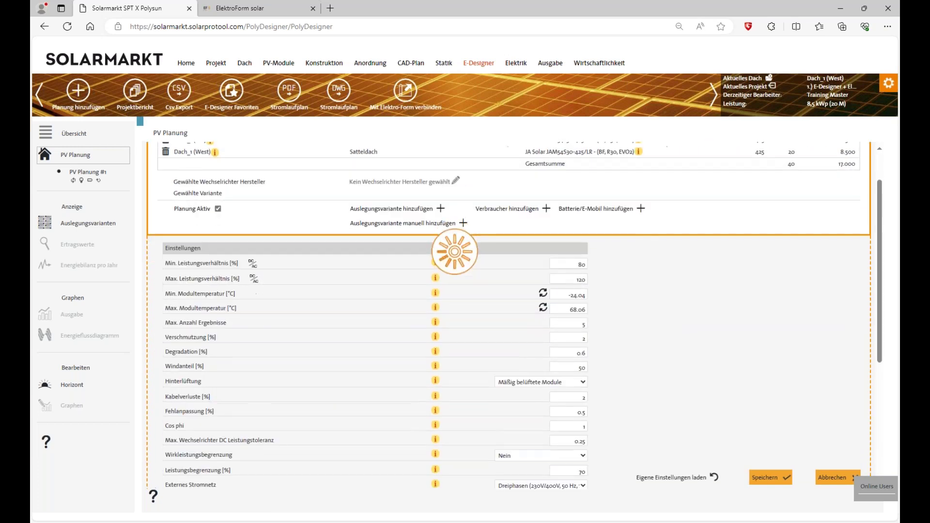
double_click(574, 262)
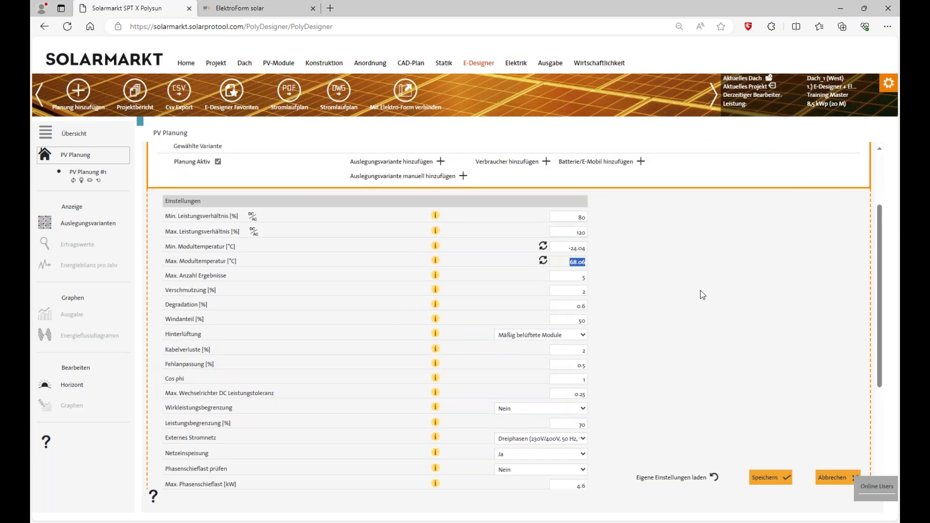
text(7)
click(774, 477)
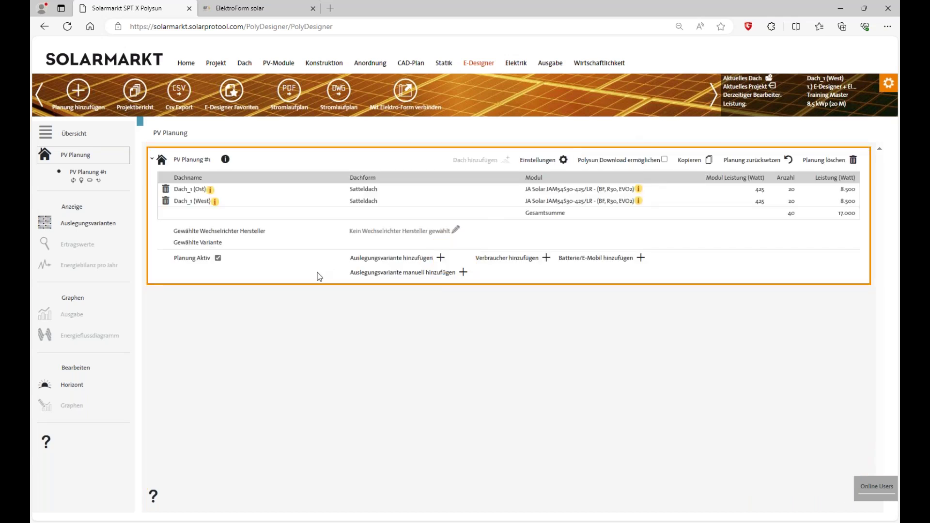
click(394, 261)
- Tick SUN2000-15KTL-MBo and SUN2000-17KTL-MBo and calculate their design variants
scroll(310, 400, down, 2)
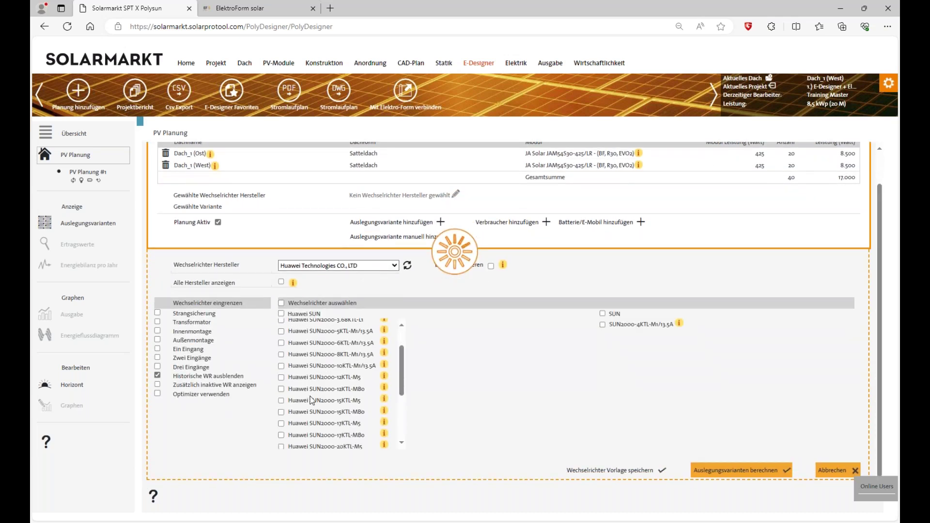
scroll(311, 400, up, 2)
scroll(293, 397, down, 2)
click(281, 401)
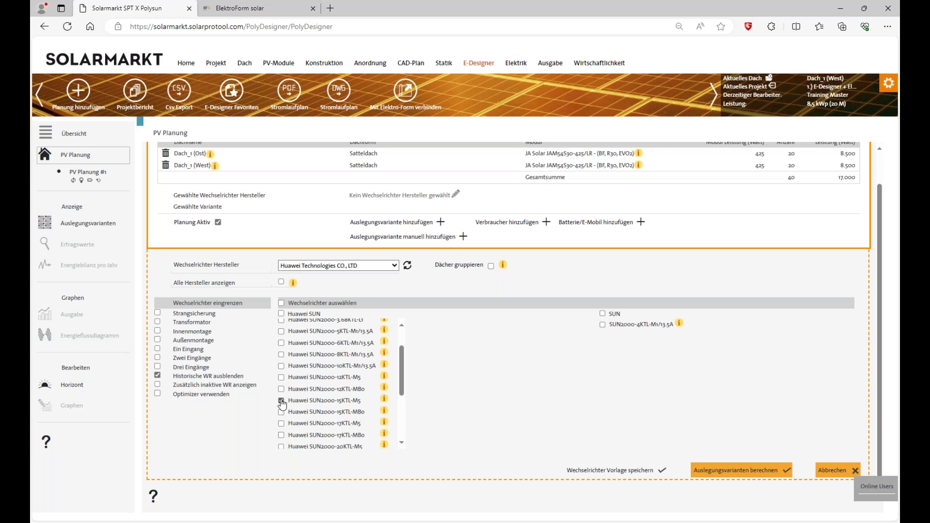
click(281, 435)
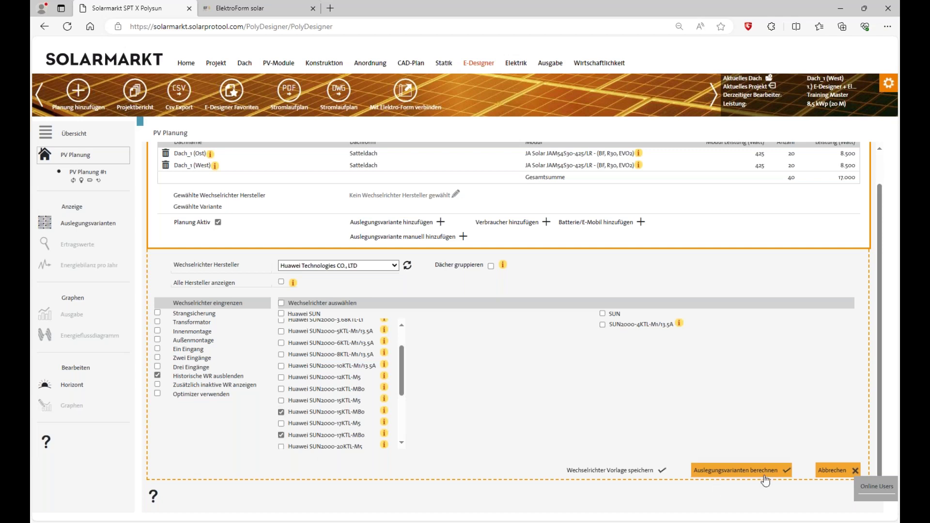
click(743, 471)
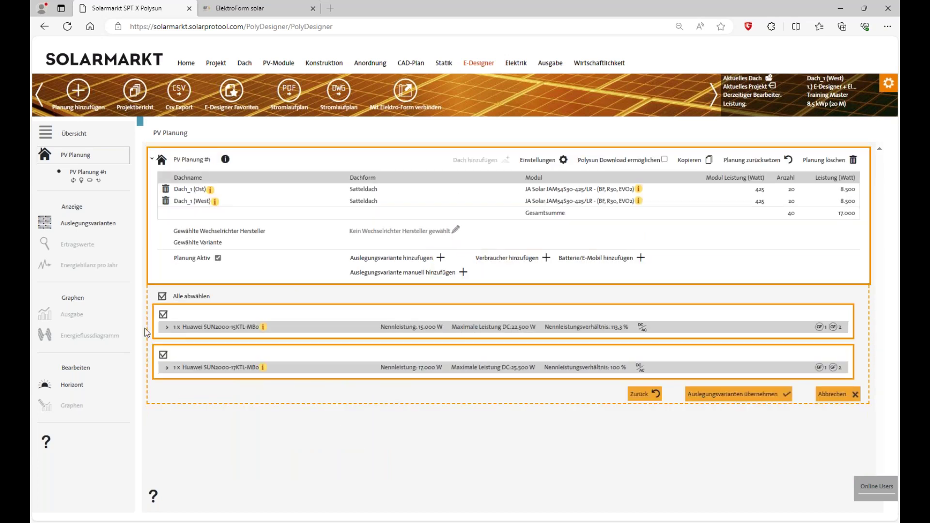
- Inspect the first inverter's technical details and expand both variants' string details
click(263, 328)
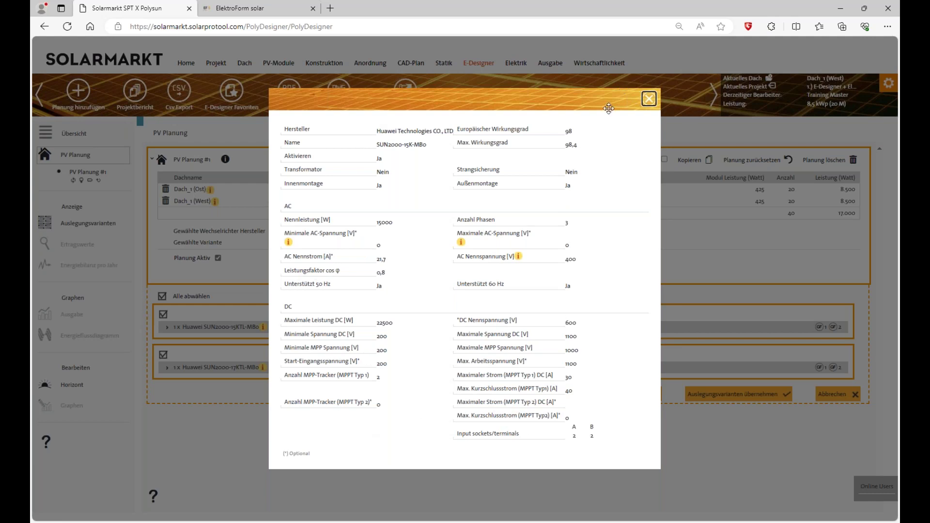
click(648, 99)
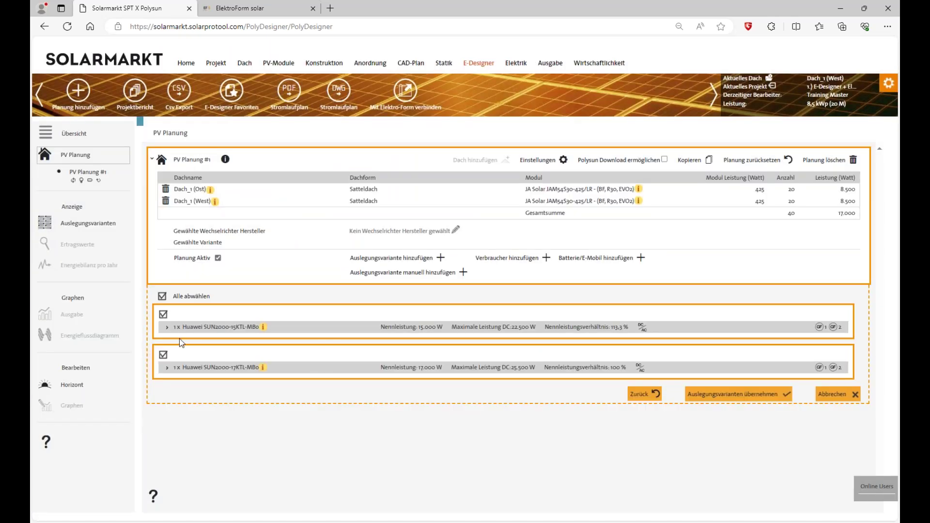
click(167, 329)
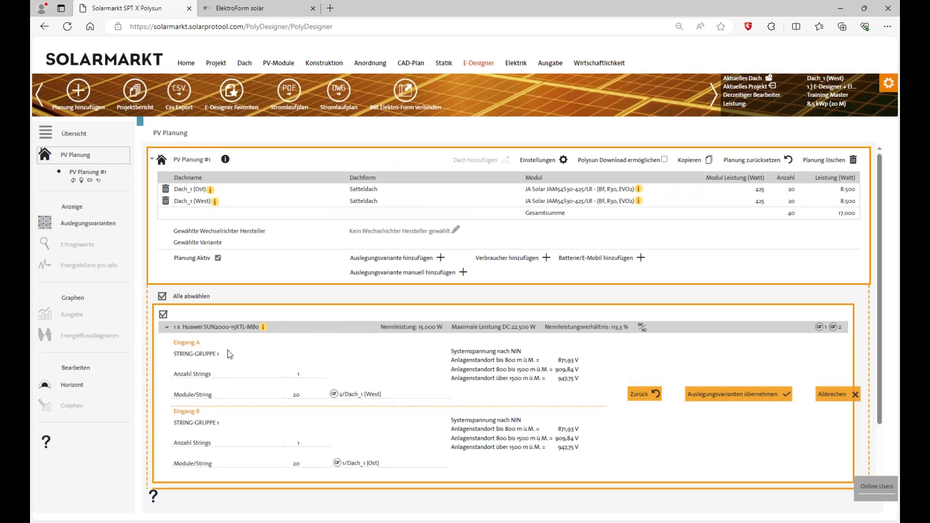
scroll(146, 472, down, 1)
click(167, 444)
scroll(296, 403, down, 3)
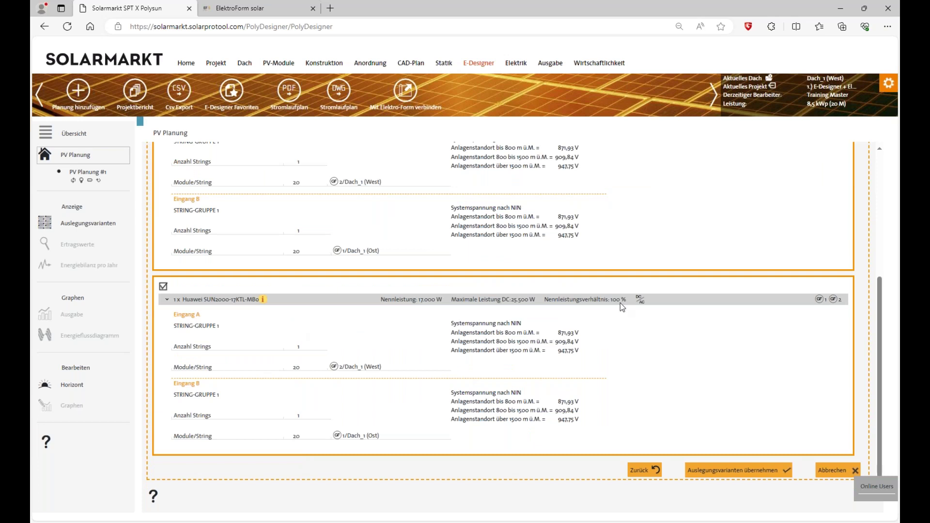
scroll(610, 304, up, 2)
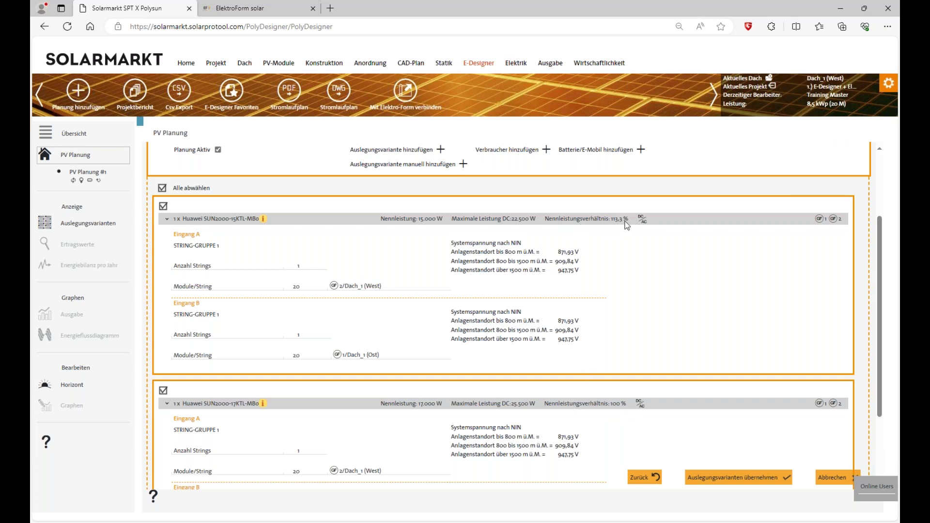
- Untick the SUN2000-17KTL-MBo variant and adopt only the SUN2000-15KTL-MBo variant
drag(462, 220, 534, 222)
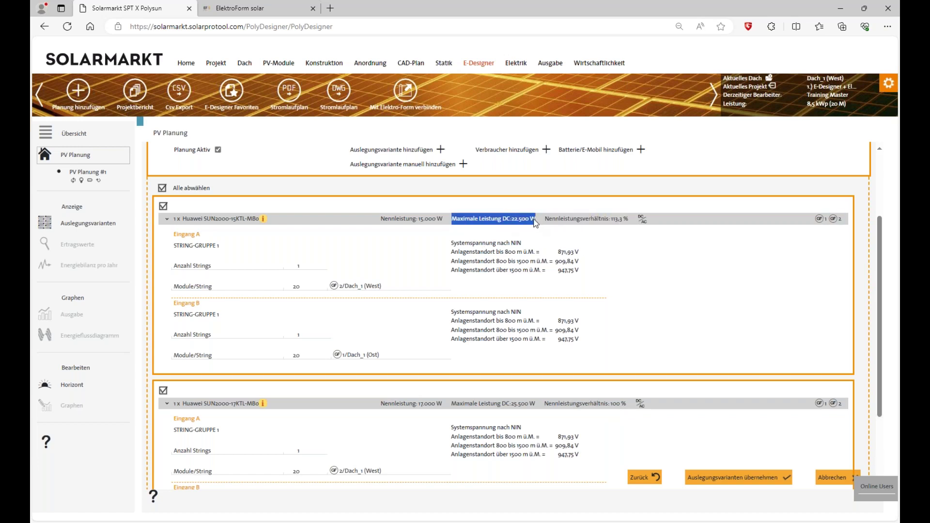
drag(381, 221, 445, 220)
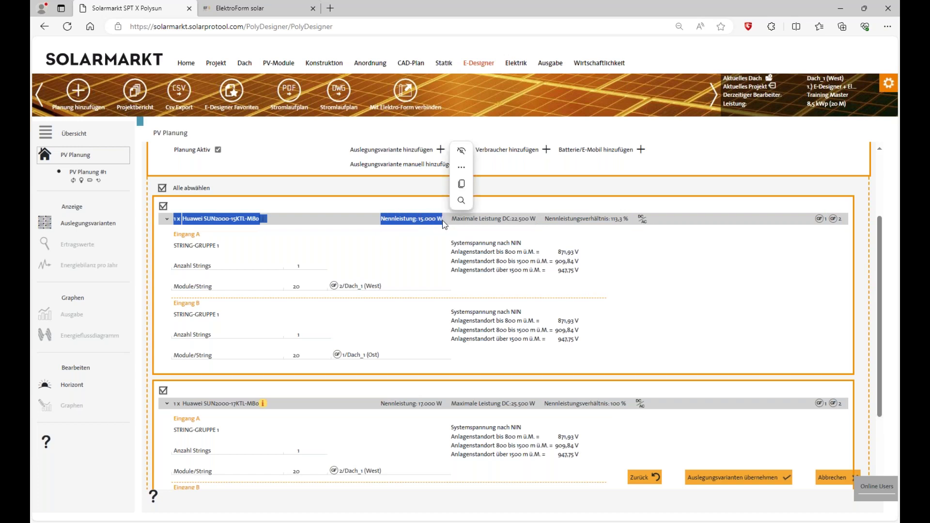
click(446, 221)
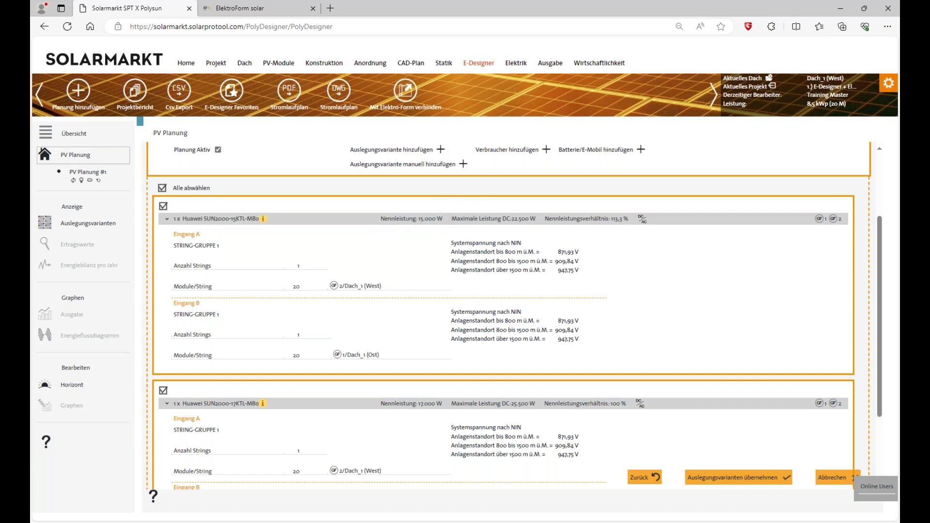
click(163, 391)
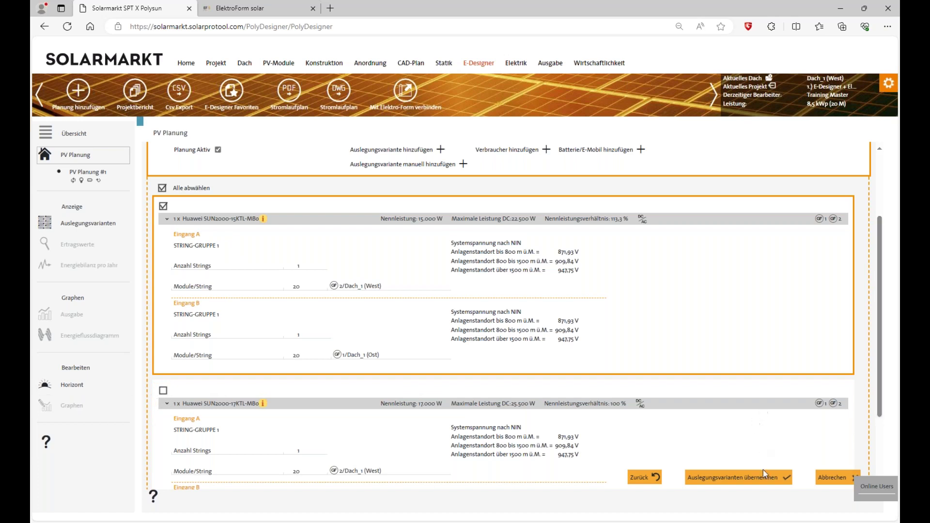
click(754, 481)
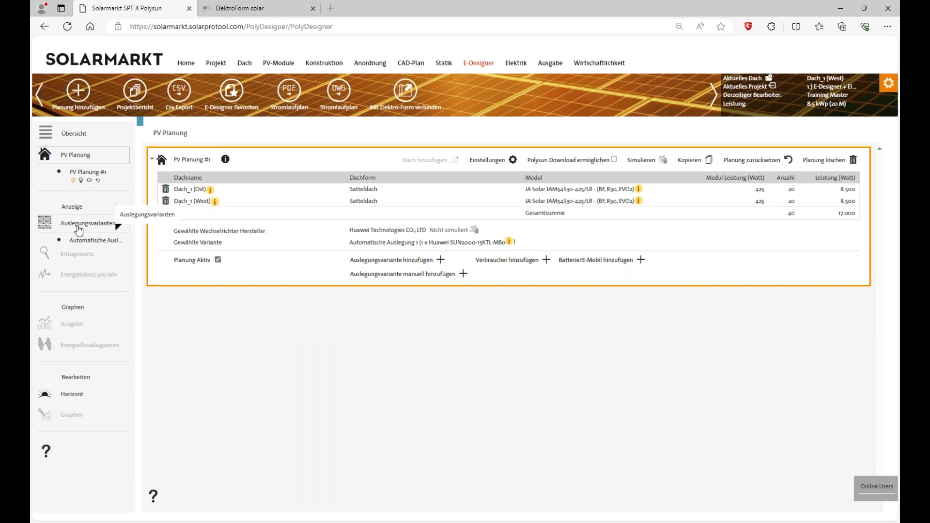
- Show the string details of the Automatische Auslegung 1 variant on the design variants page
click(78, 229)
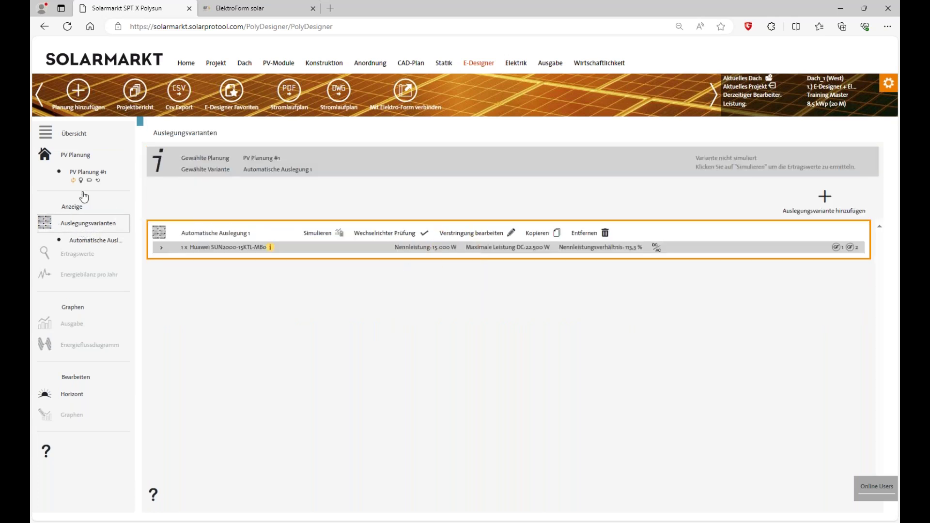
click(87, 154)
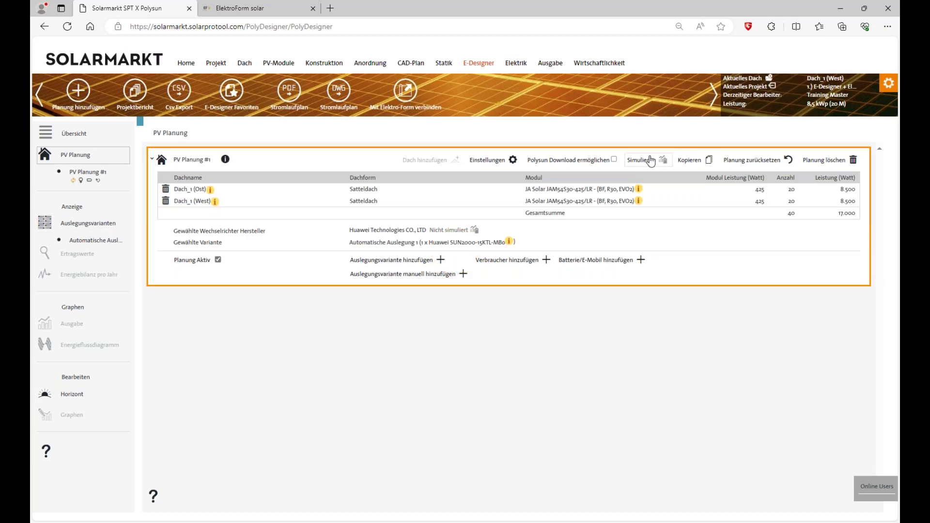
click(80, 226)
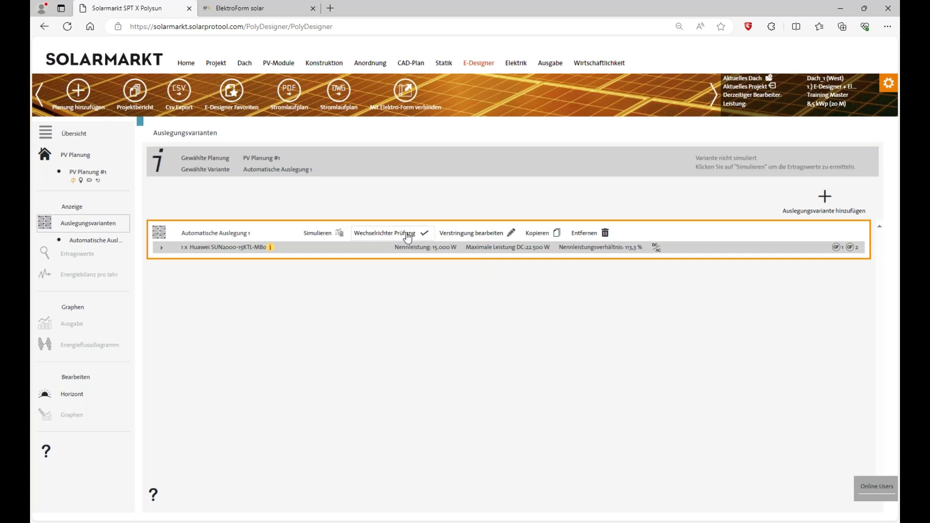
click(160, 248)
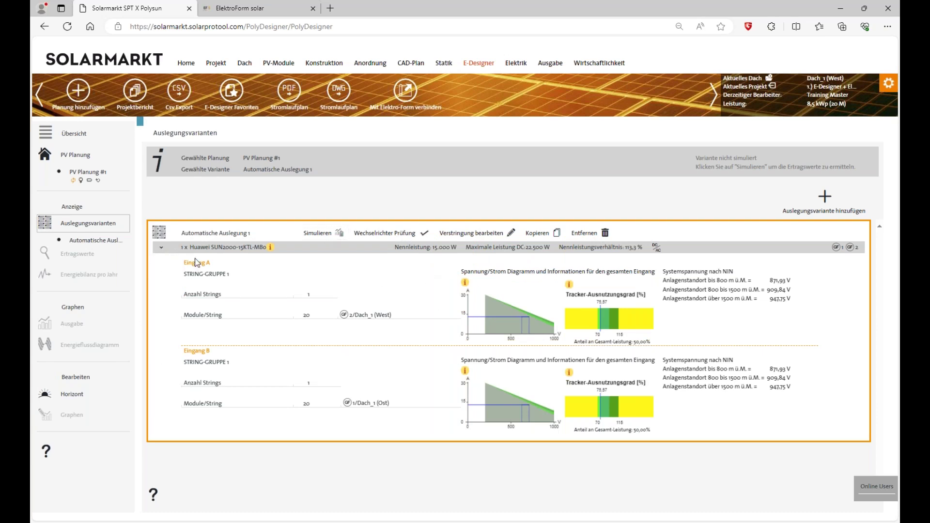
click(310, 295)
- Highlight Eingang A's system voltage figures in the string details
drag(664, 271, 790, 299)
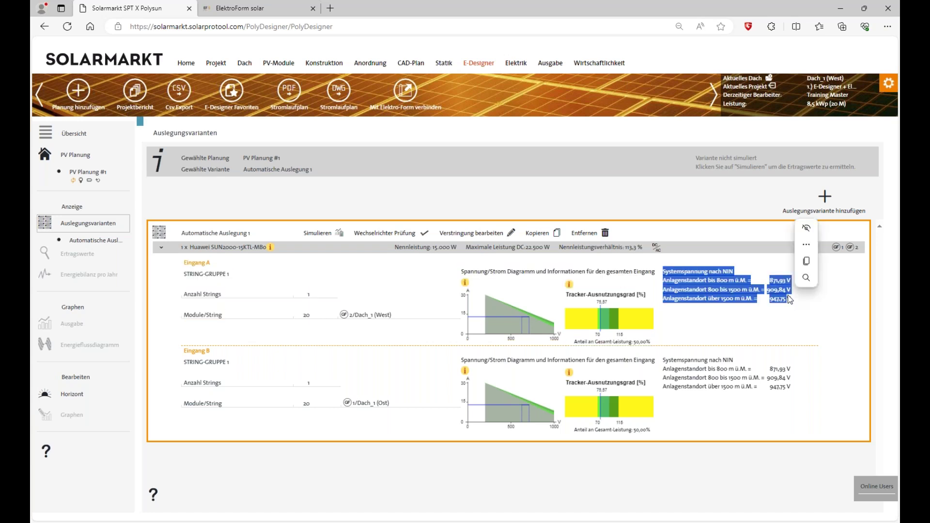
click(790, 299)
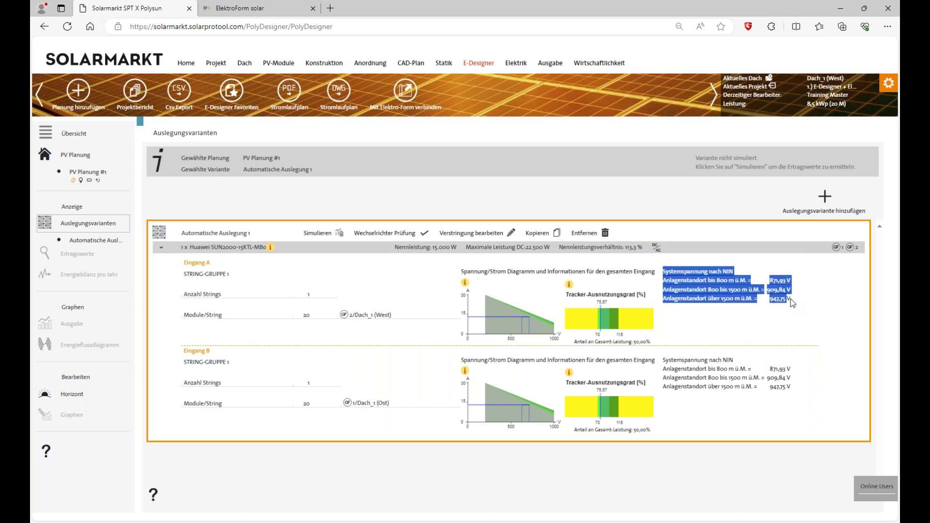
triple_click(791, 299)
click(764, 301)
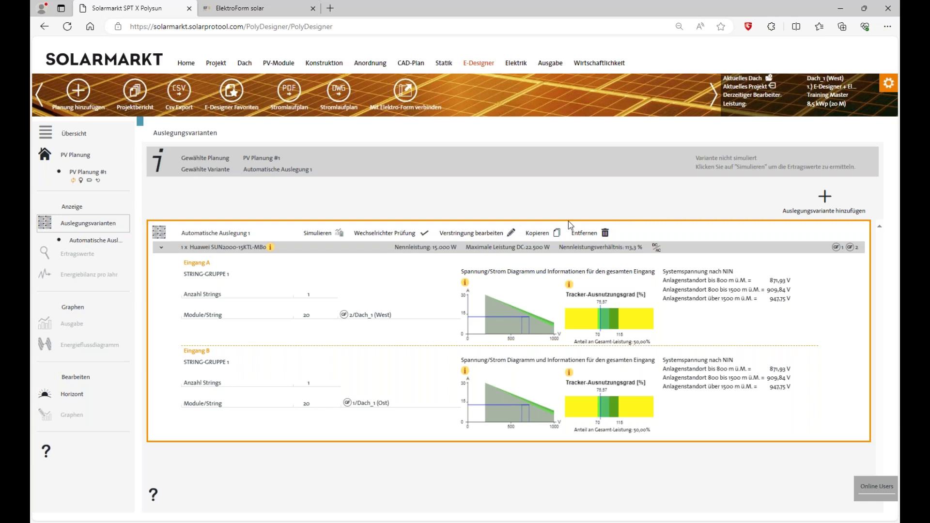
- Run the Wechselrichter Prüfung, review the passing limits, and show Eingang A's MPP diagram
click(393, 234)
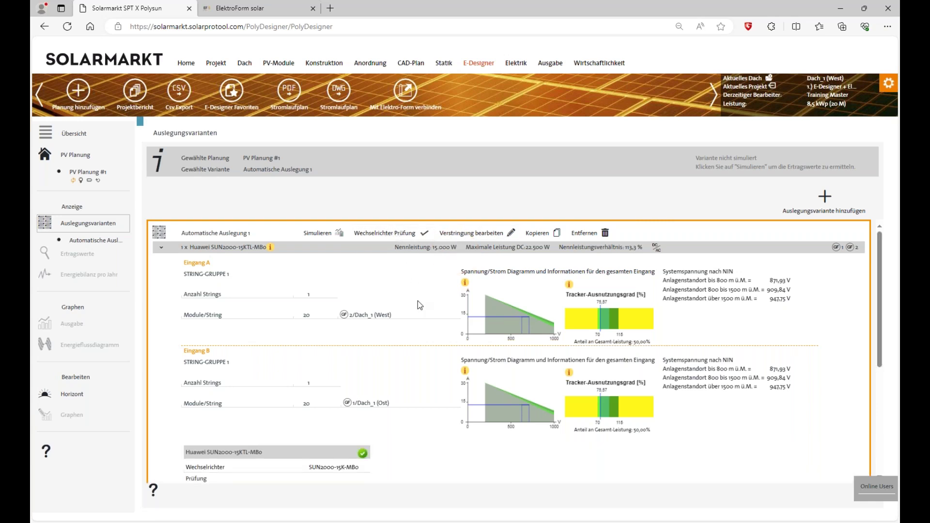
scroll(381, 339, down, 2)
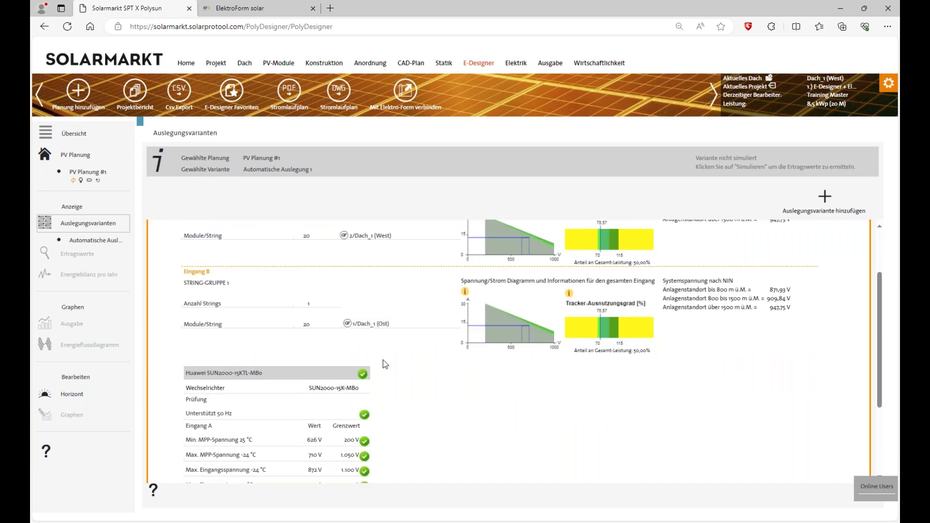
scroll(382, 357, down, 1)
scroll(380, 369, down, 1)
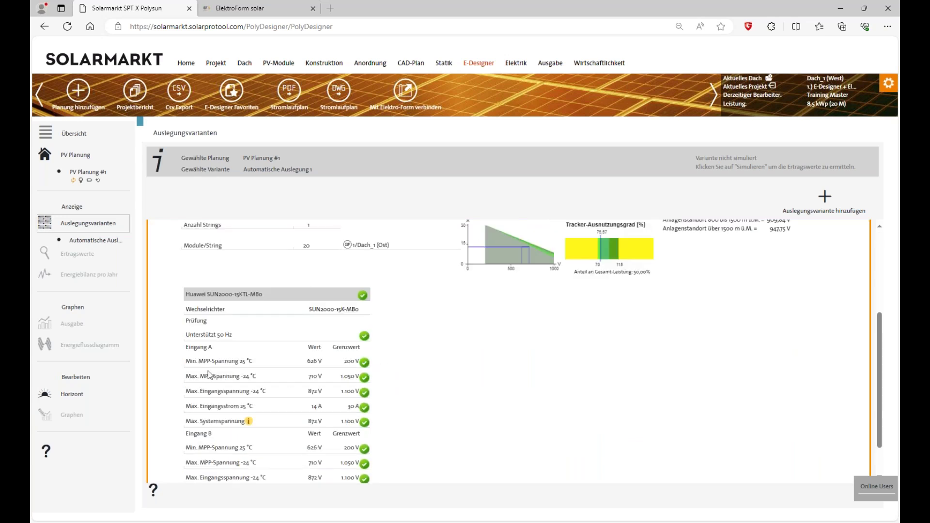
scroll(369, 378, up, 1)
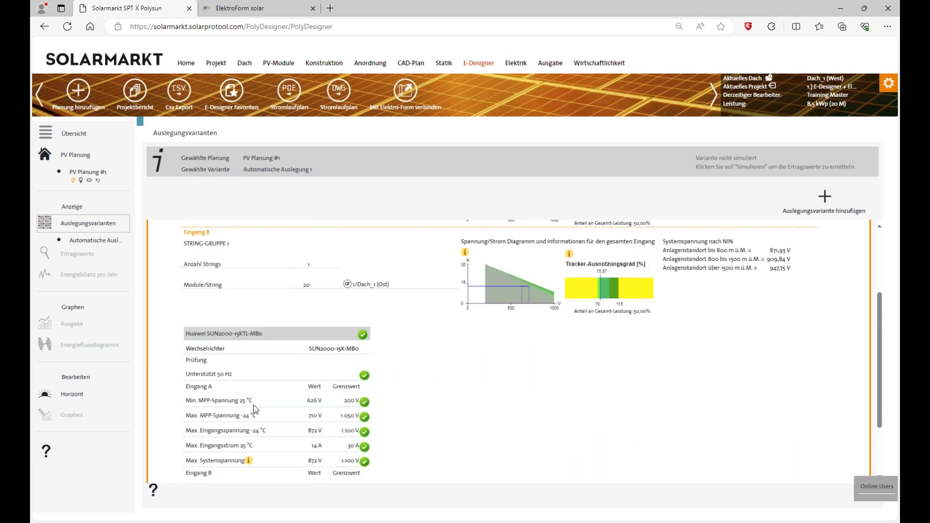
scroll(207, 408, down, 1)
scroll(209, 409, down, 1)
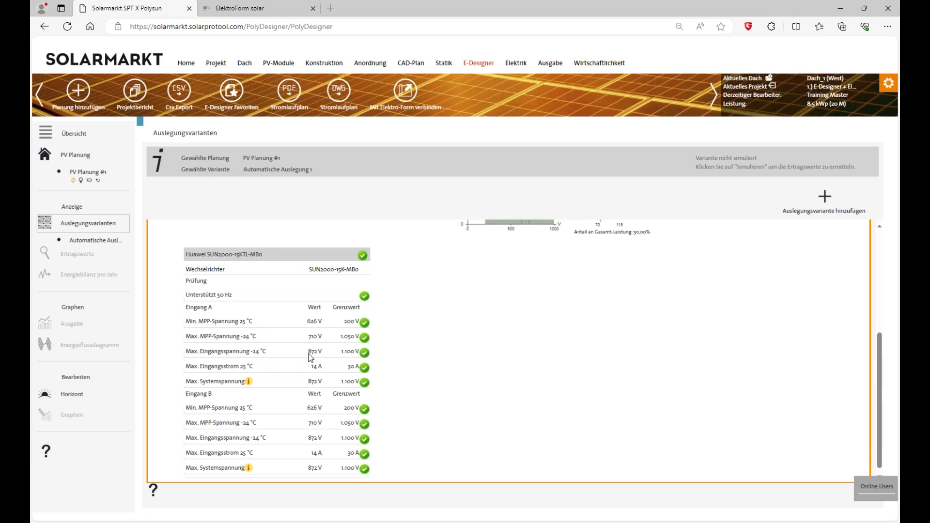
scroll(461, 371, up, 3)
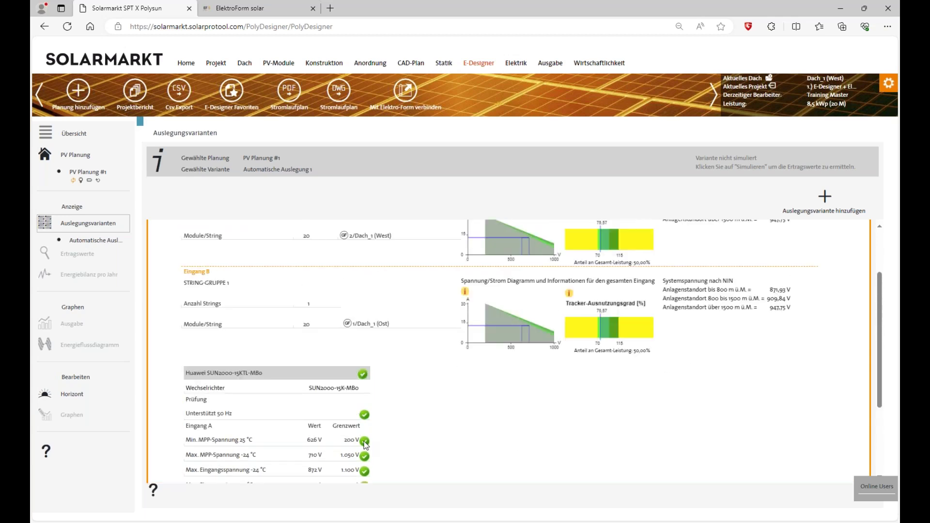
scroll(349, 424, down, 2)
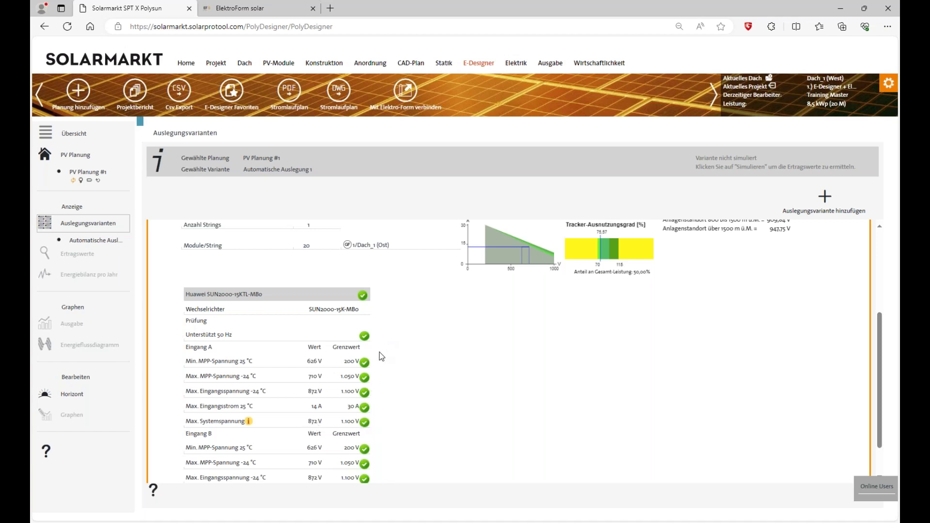
scroll(380, 344, down, 1)
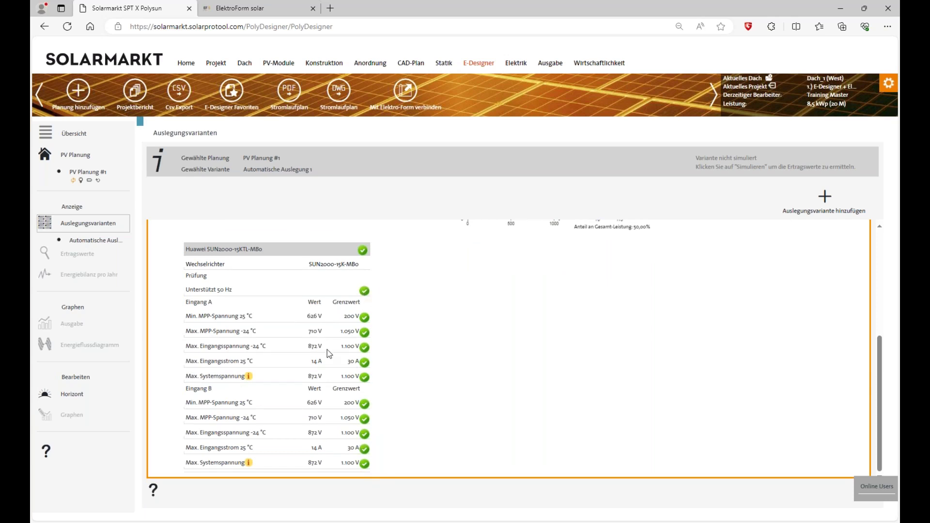
scroll(434, 391, up, 5)
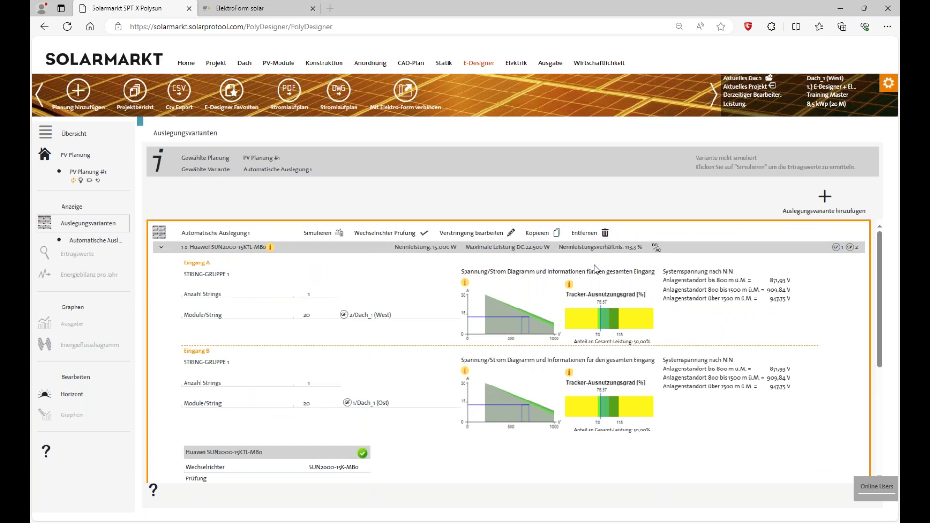
click(465, 285)
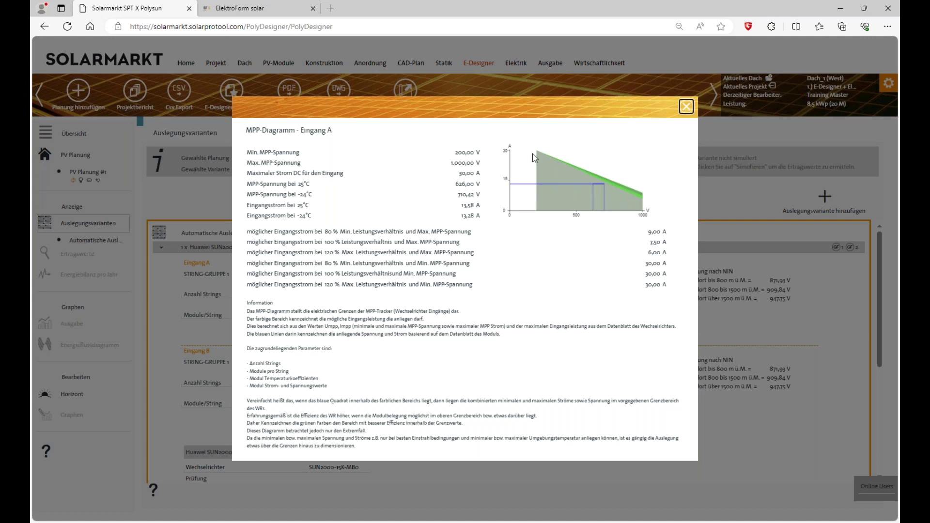
mouse_move(527, 151)
click(686, 106)
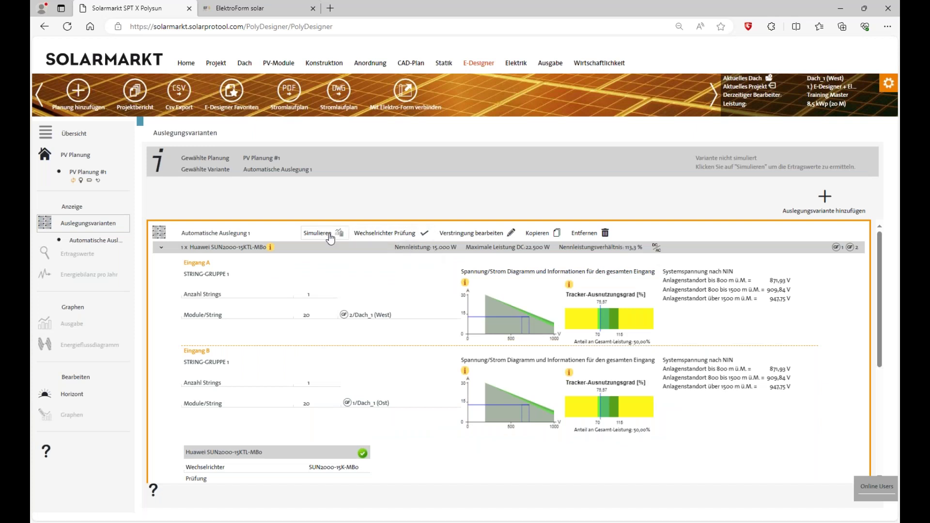
click(474, 237)
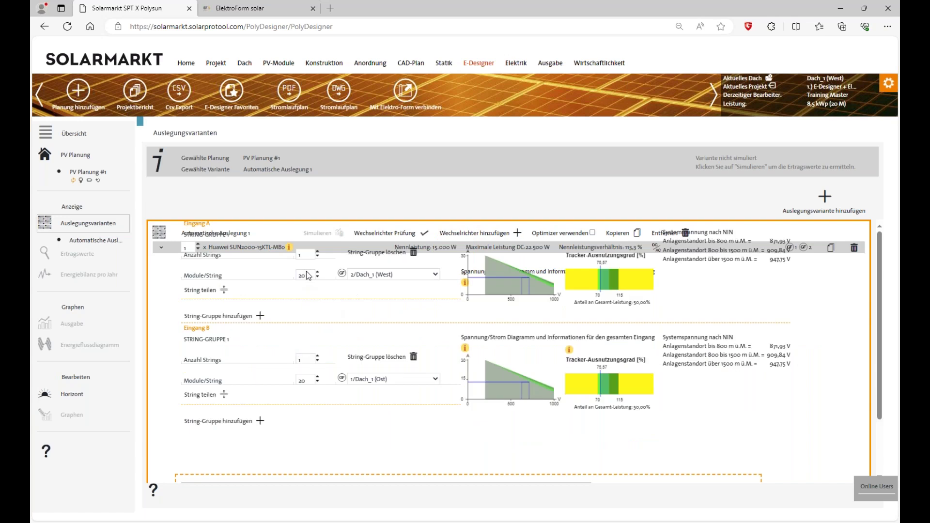
double_click(302, 314)
text(40)
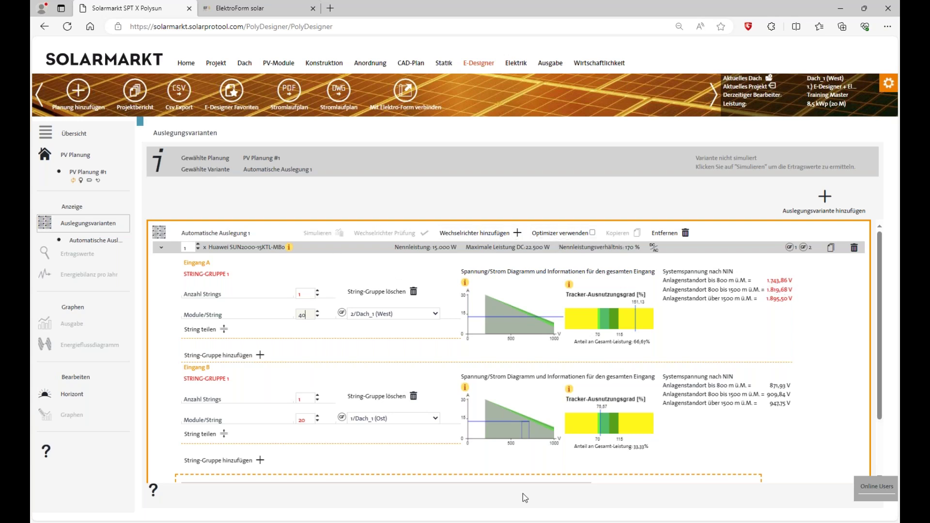
scroll(630, 475, down, 2)
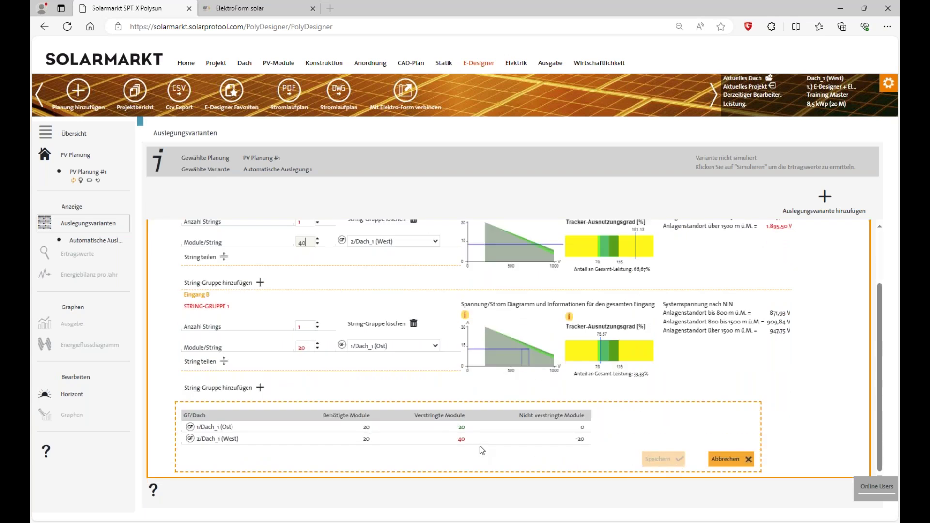
double_click(366, 439)
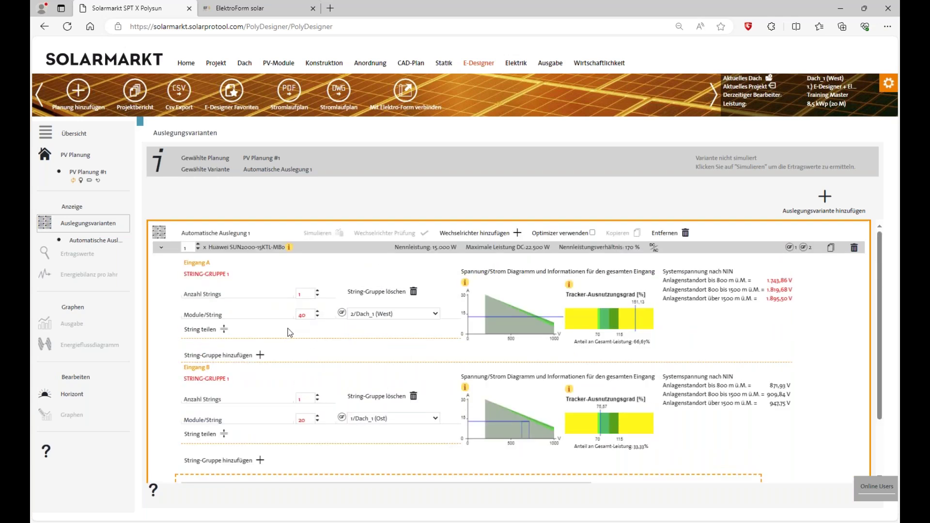
drag(294, 315, 400, 318)
text(20)
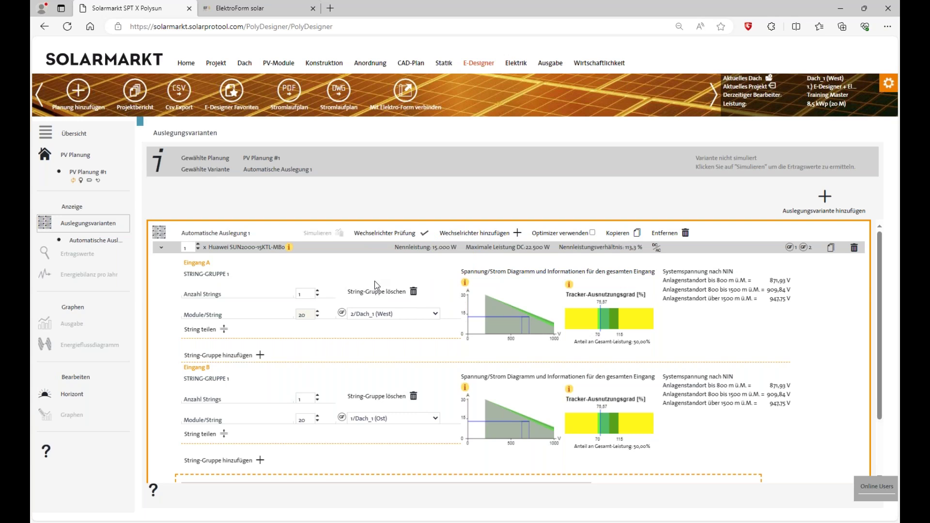
key(Return)
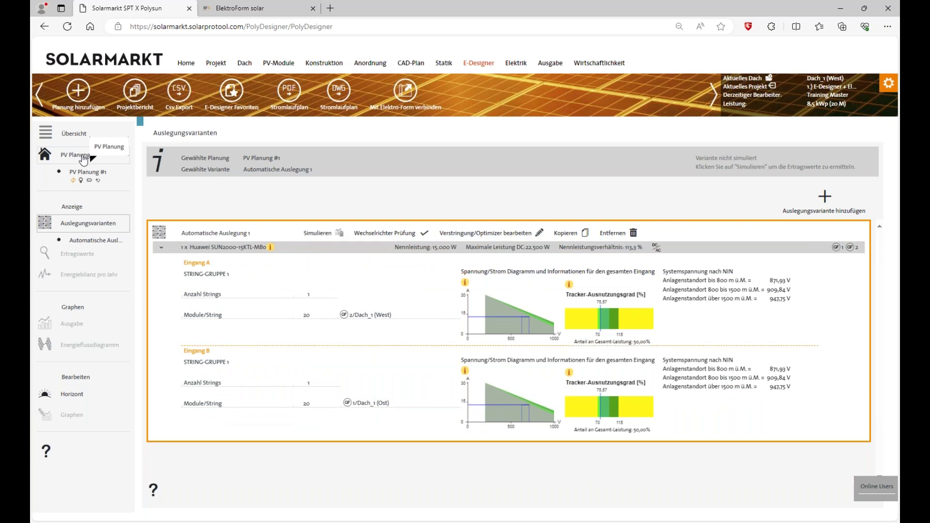
- Simulate PV Planung #1 using Automatische Auslegung 1 with the 1 x Huawei SUN2000-15KTL-MBo inverter
click(84, 159)
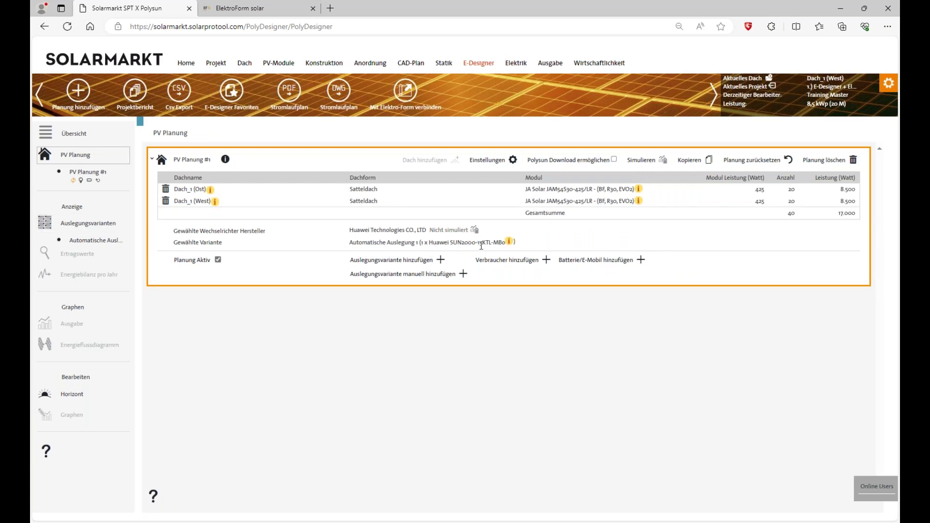
drag(353, 243, 482, 243)
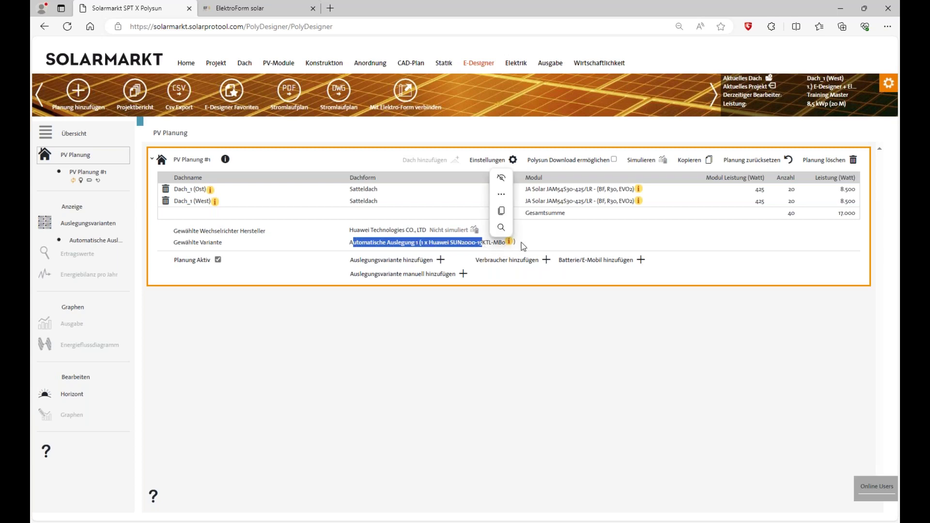
click(509, 244)
click(651, 166)
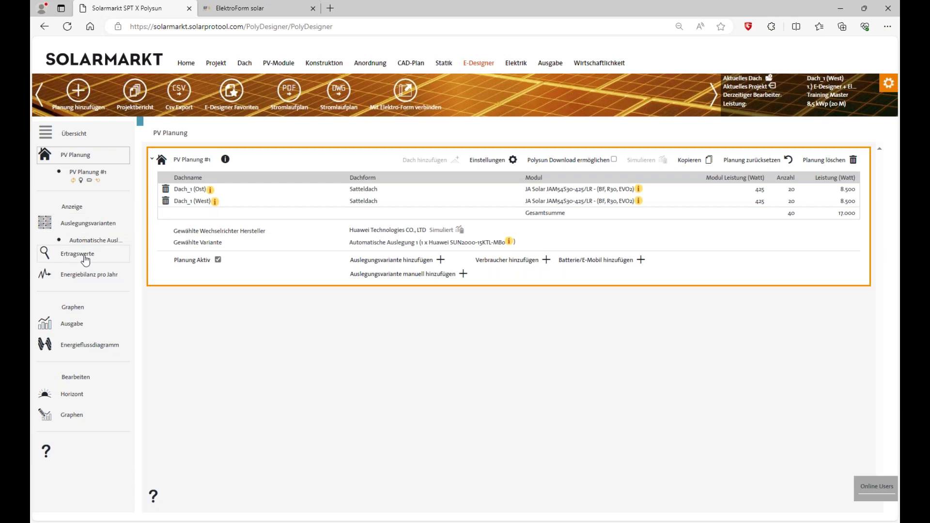
click(78, 257)
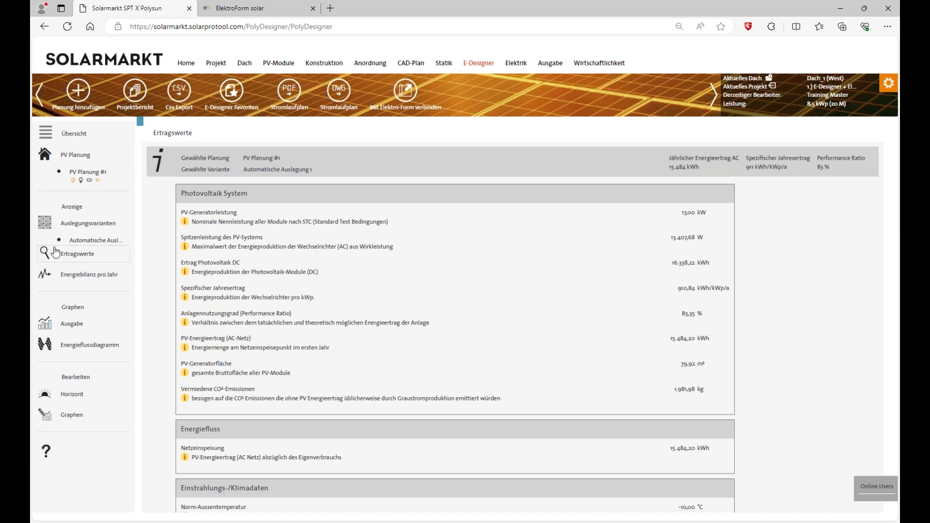
click(67, 26)
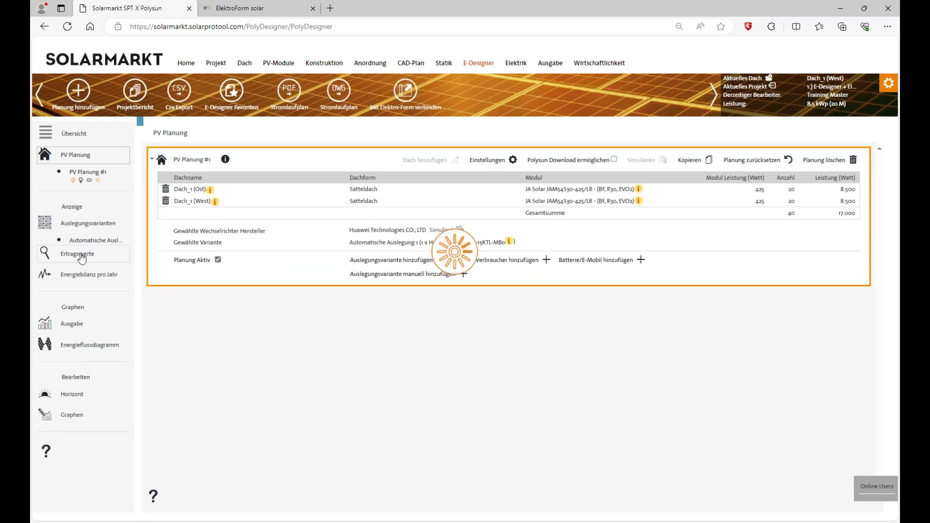
click(80, 257)
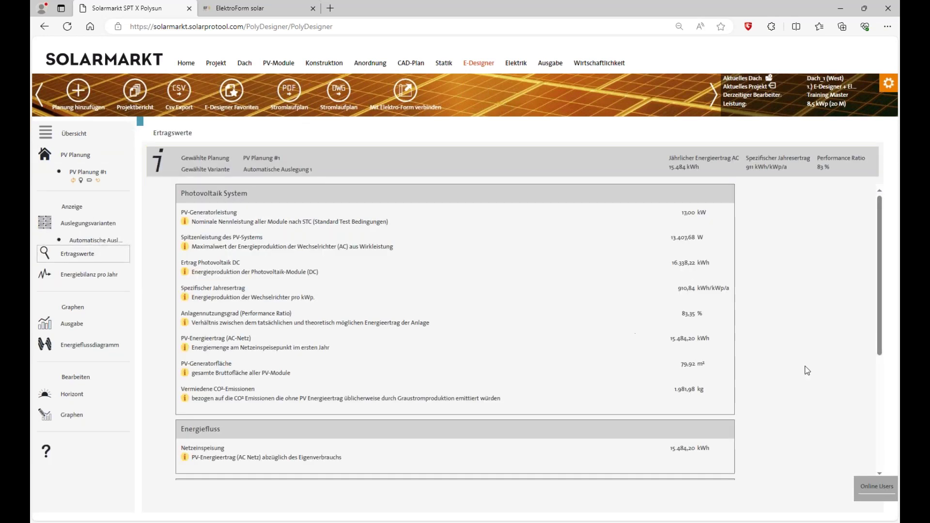
- Review the outdoor temperature, the 1.186,04 global irradiation and its station list
drag(876, 281, 873, 416)
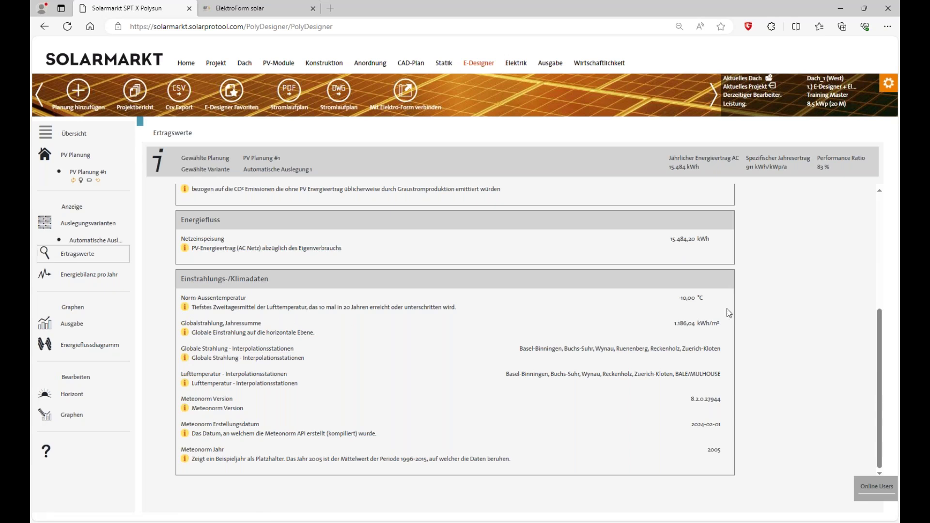
drag(192, 309, 431, 315)
click(412, 319)
drag(675, 323, 712, 328)
click(708, 329)
drag(523, 354, 605, 354)
click(680, 357)
- Review the air temperature stations and the Meteonorm details: 2024-02-01 creation date, 1996-2015 period
drag(505, 374, 721, 401)
click(294, 387)
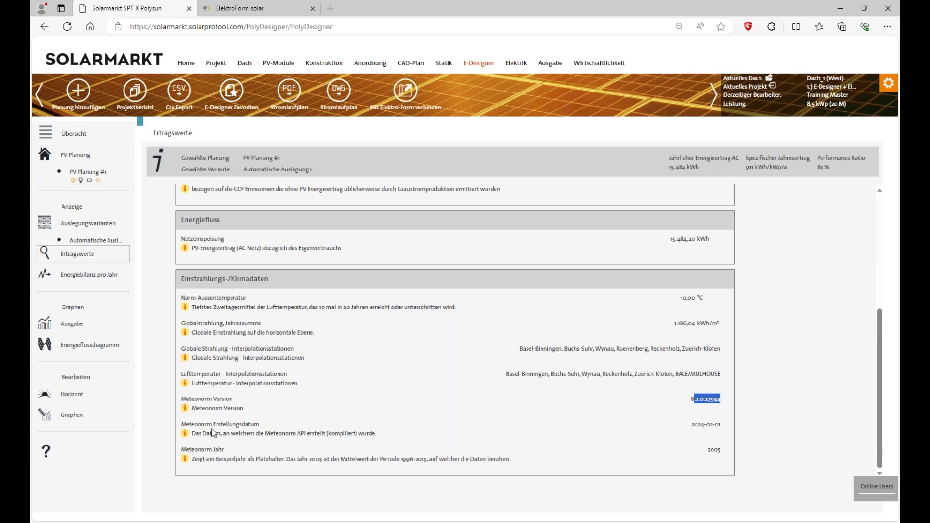
click(283, 431)
drag(691, 426, 722, 426)
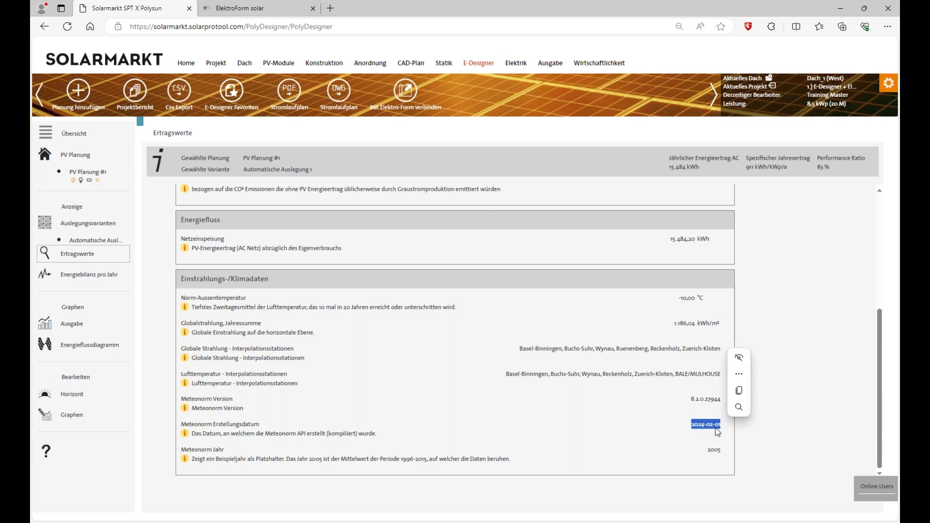
click(216, 465)
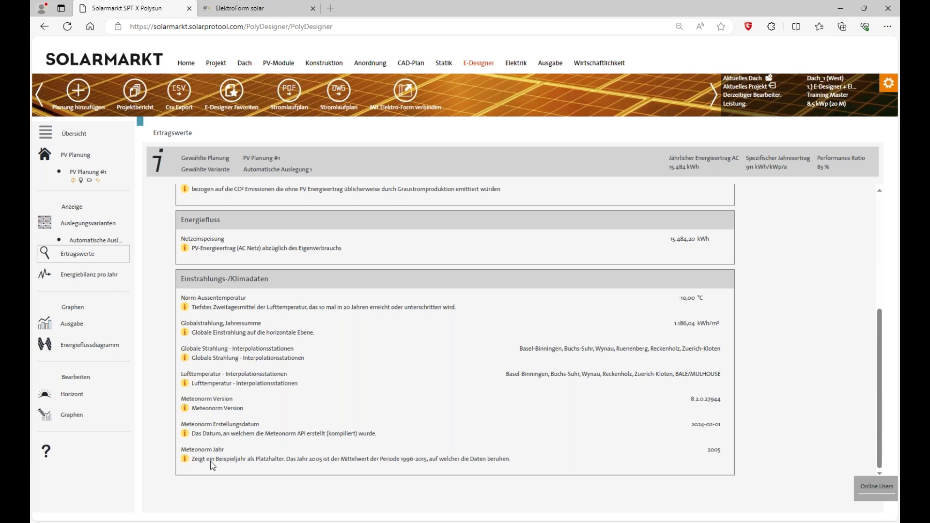
triple_click(717, 451)
click(388, 457)
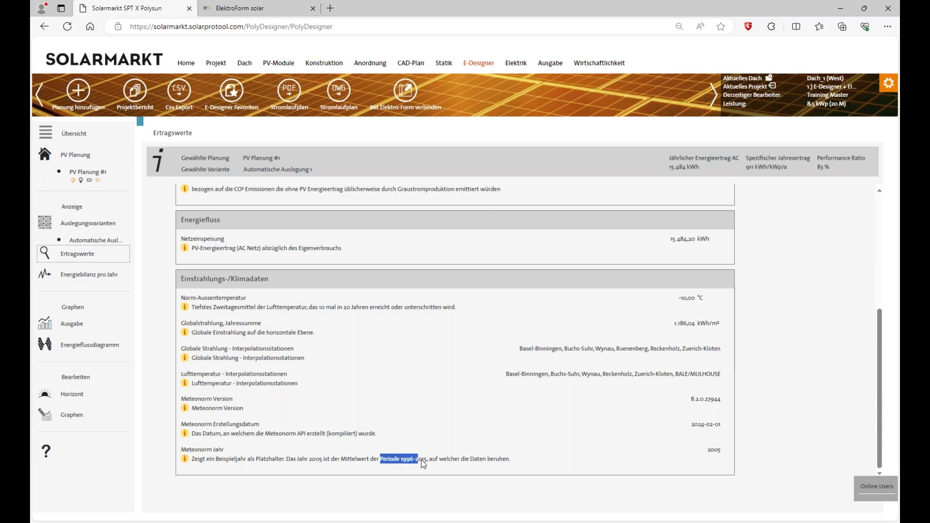
drag(430, 465, 431, 464)
click(421, 395)
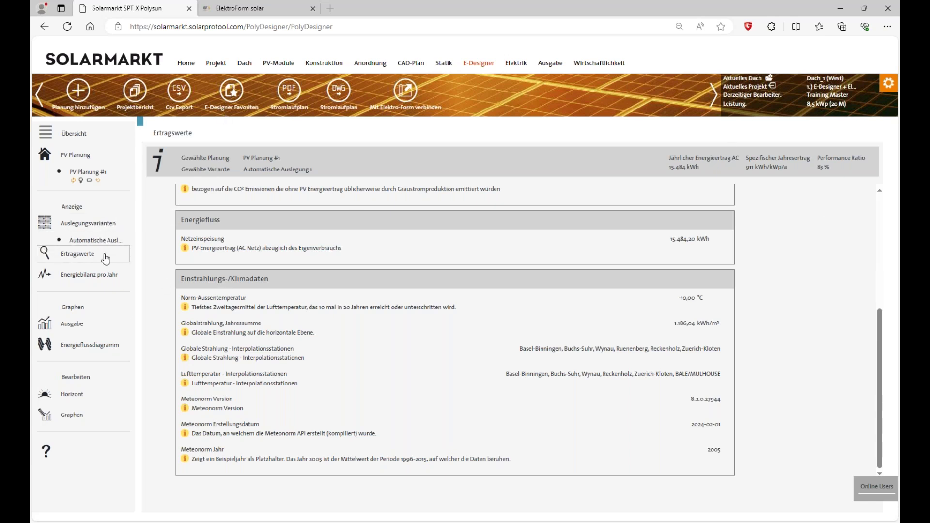
click(95, 279)
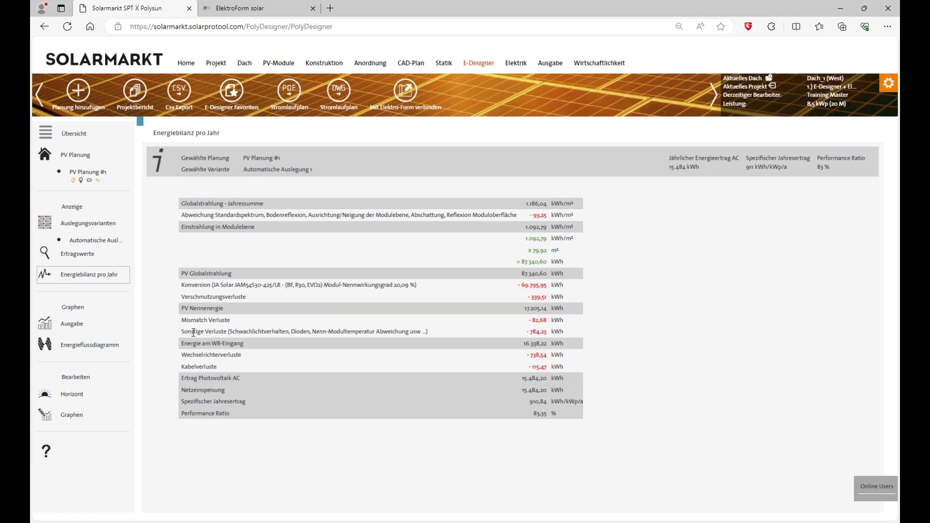
- Highlight the Sonstige Verluste row and the Globalstrahlung to Wechselrichterverluste rows in the annual balance
drag(227, 333, 427, 332)
click(234, 356)
drag(174, 353, 214, 368)
click(213, 367)
- Note the 910,84 specific yield, view the Netzeinspeisung output graph, then show the energy flow diagram
double_click(530, 401)
click(568, 404)
click(76, 324)
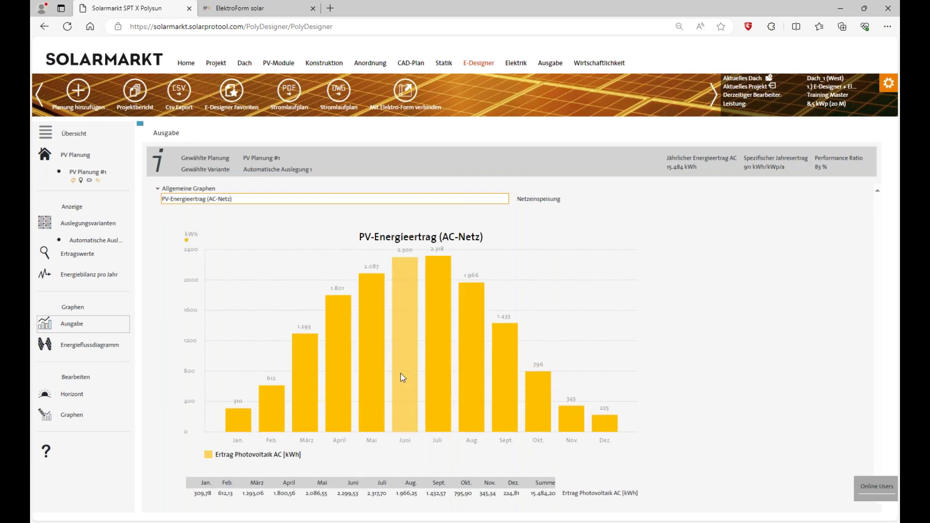
click(538, 199)
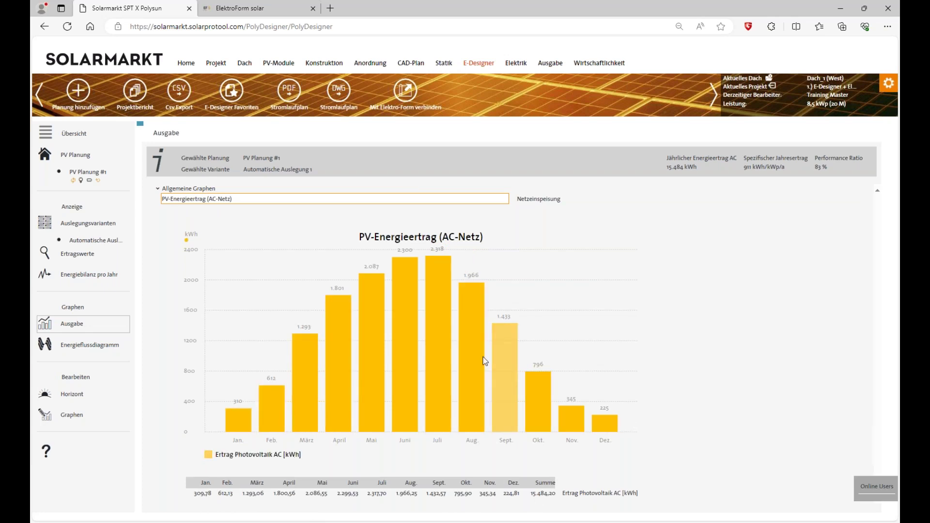
click(110, 344)
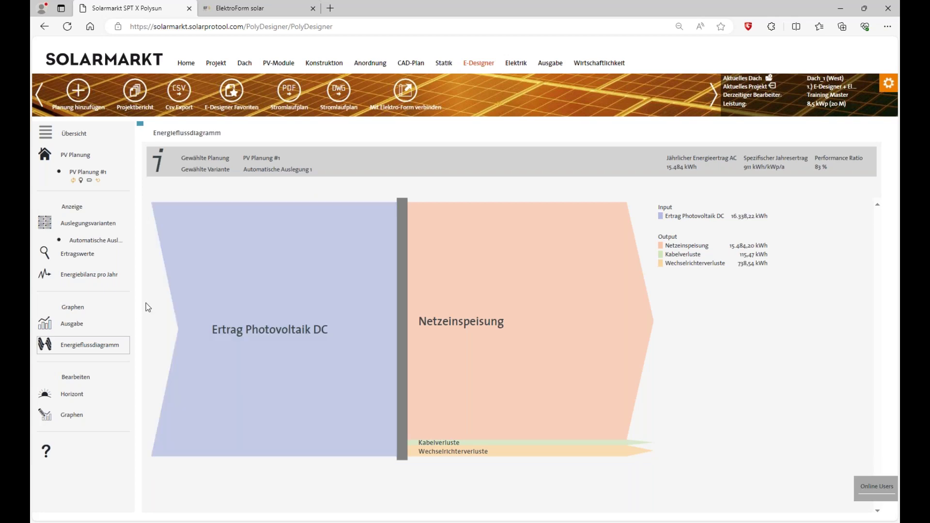
mouse_move(251, 316)
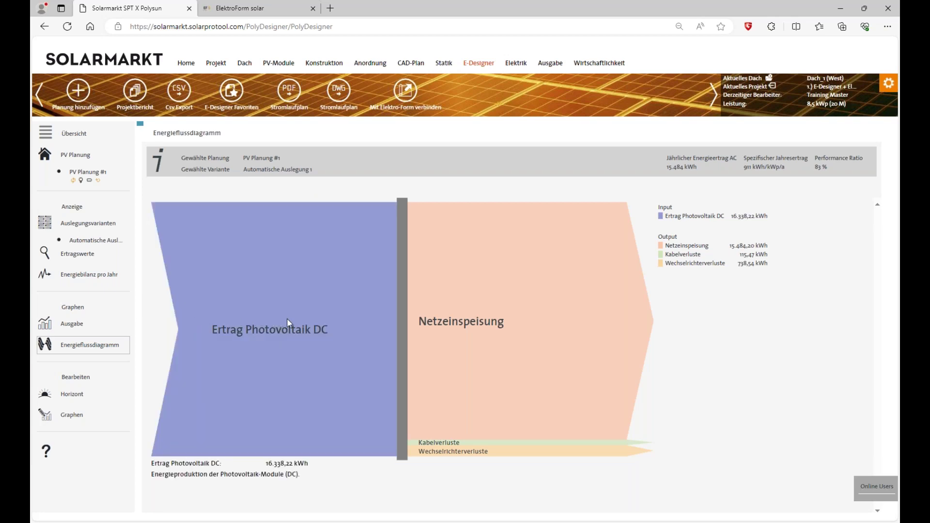
mouse_move(469, 443)
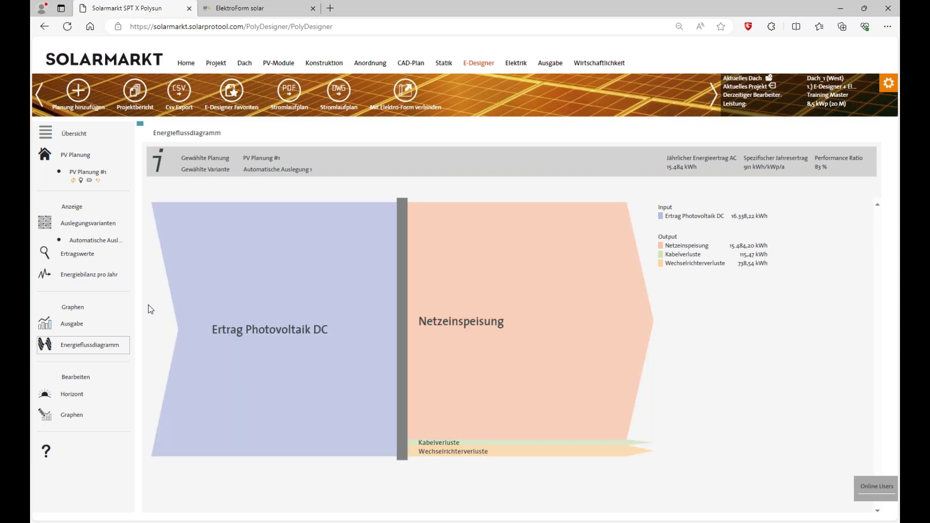
mouse_move(195, 307)
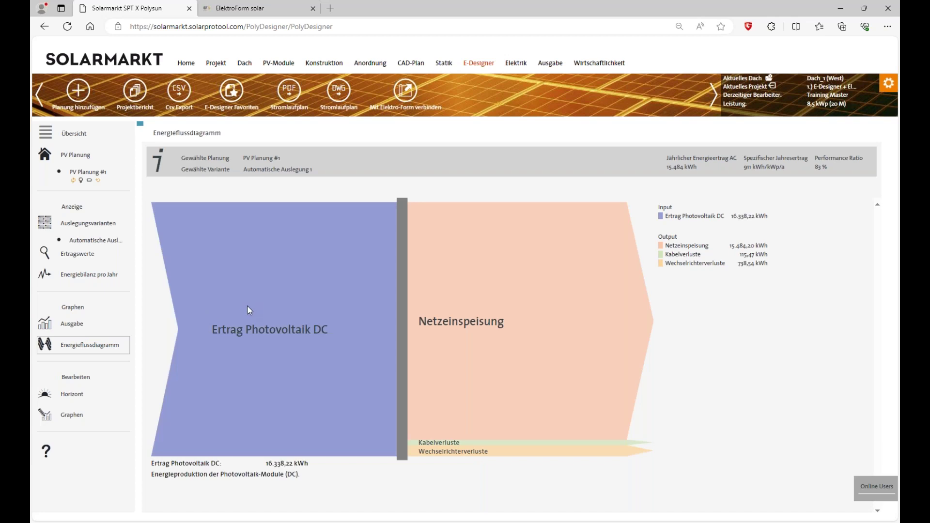
mouse_move(224, 292)
mouse_move(556, 263)
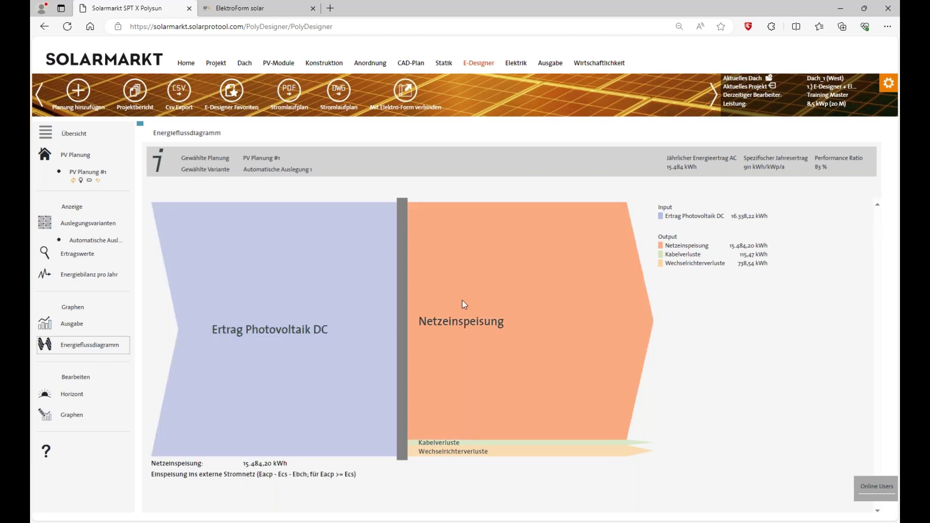
click(77, 399)
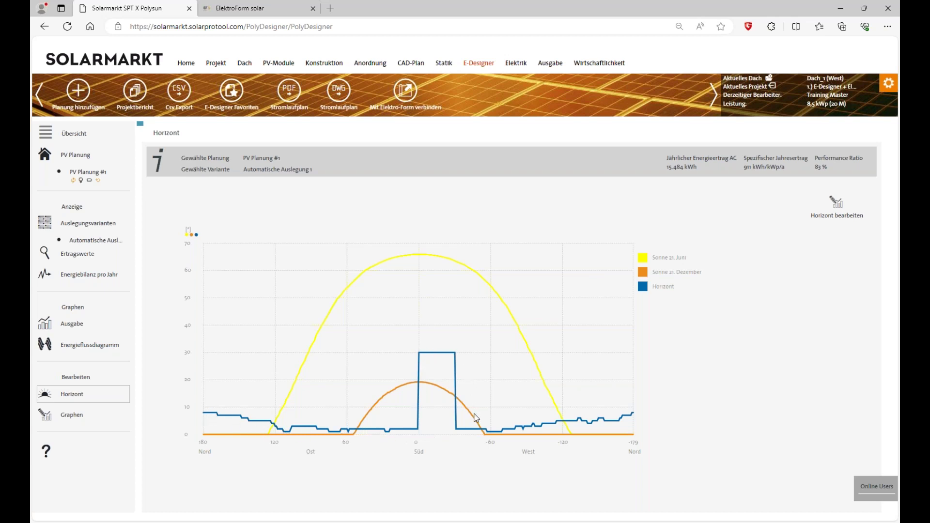
- Go to the Anordnung page showing the roof's module layout grid
click(371, 64)
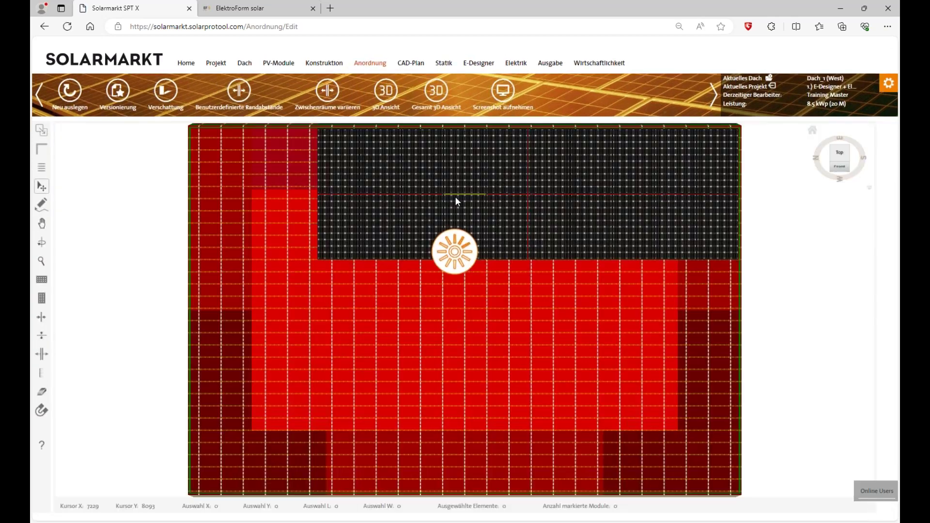
- Show the Gesamt 3D Ansicht on Google Maps HD terrain, zoomed out at a low angle
click(437, 91)
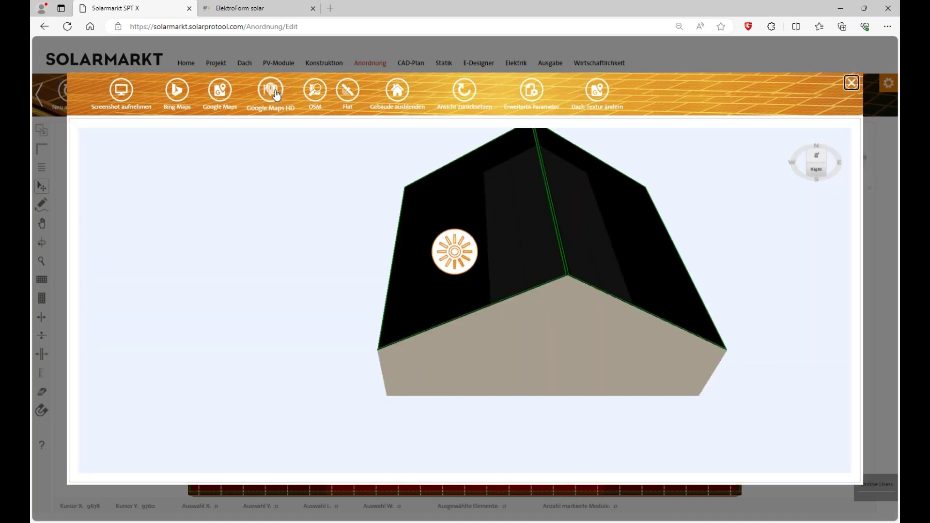
click(276, 93)
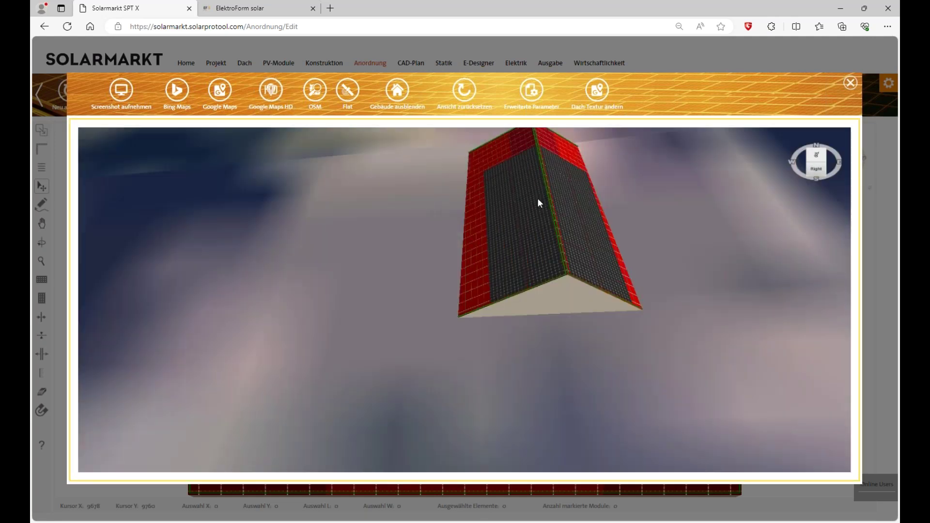
scroll(536, 198, down, 5)
scroll(536, 207, down, 3)
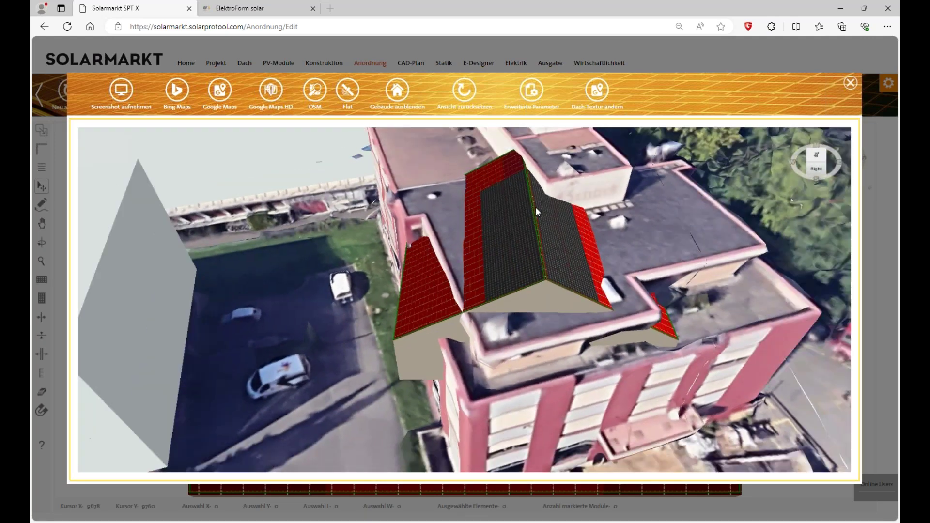
drag(517, 238, 478, 267)
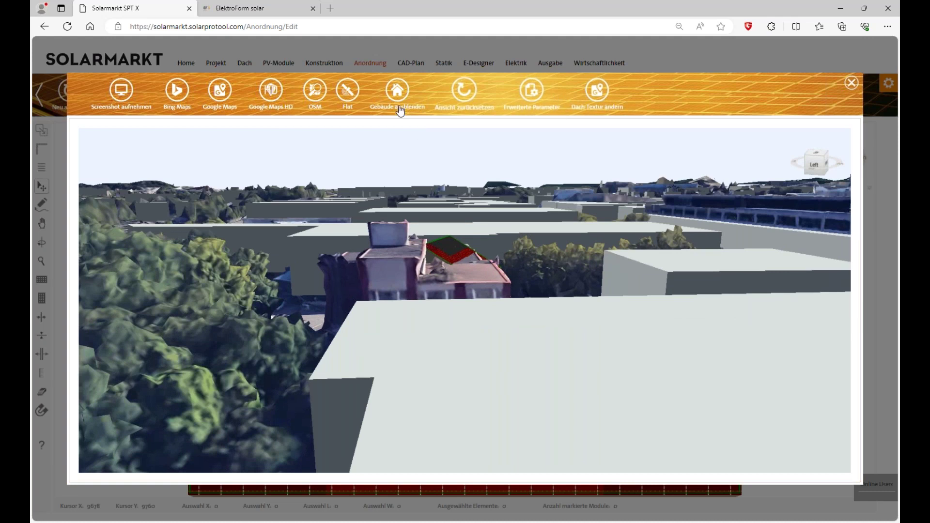
- Hide the neighbouring buildings, orbit around the house, then close the 3D view and return to E-Designer
click(395, 97)
drag(477, 313, 313, 288)
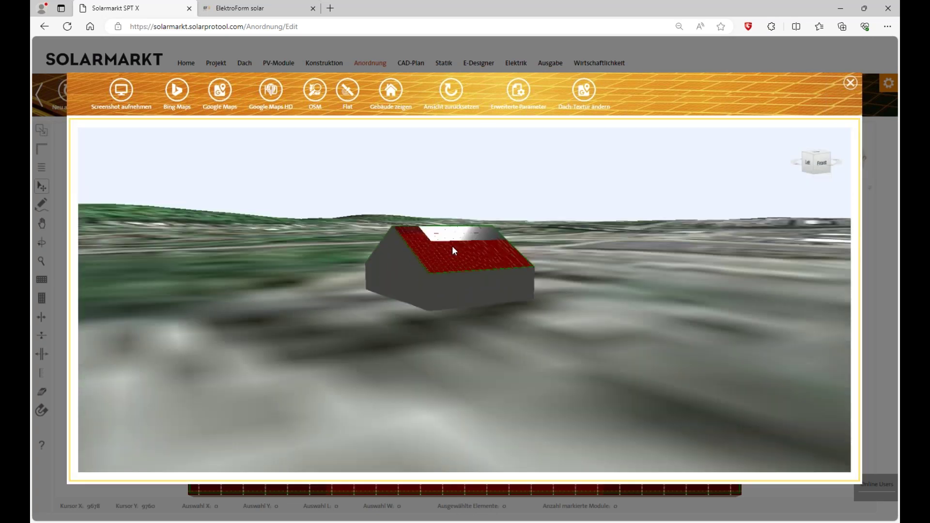
drag(483, 245, 507, 281)
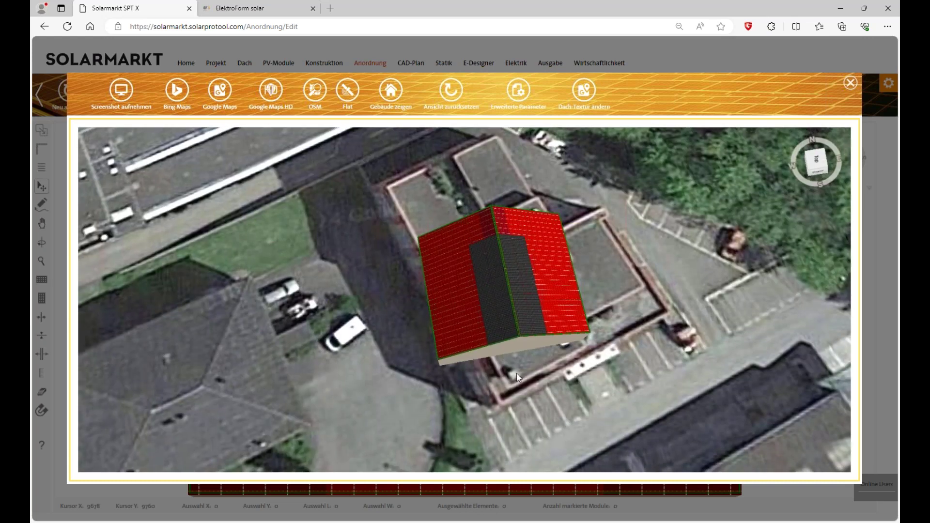
drag(514, 356, 445, 290)
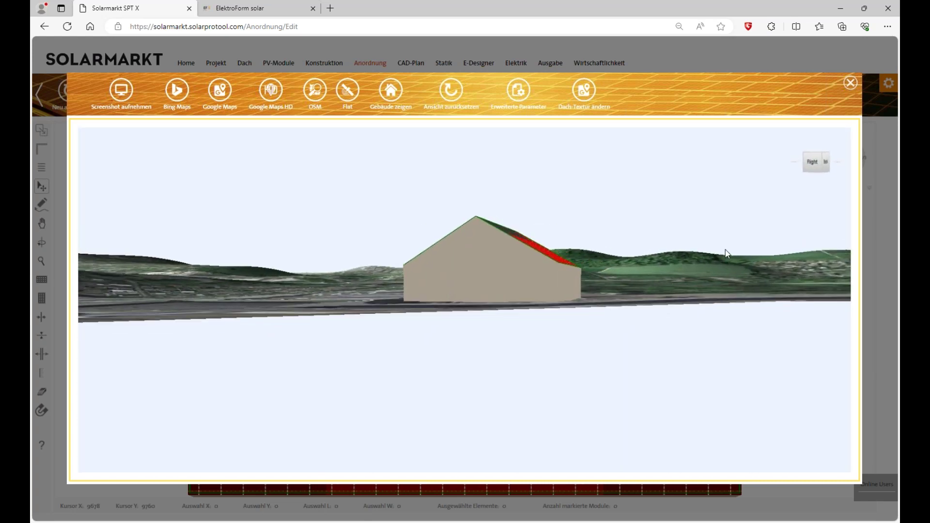
drag(590, 301, 605, 291)
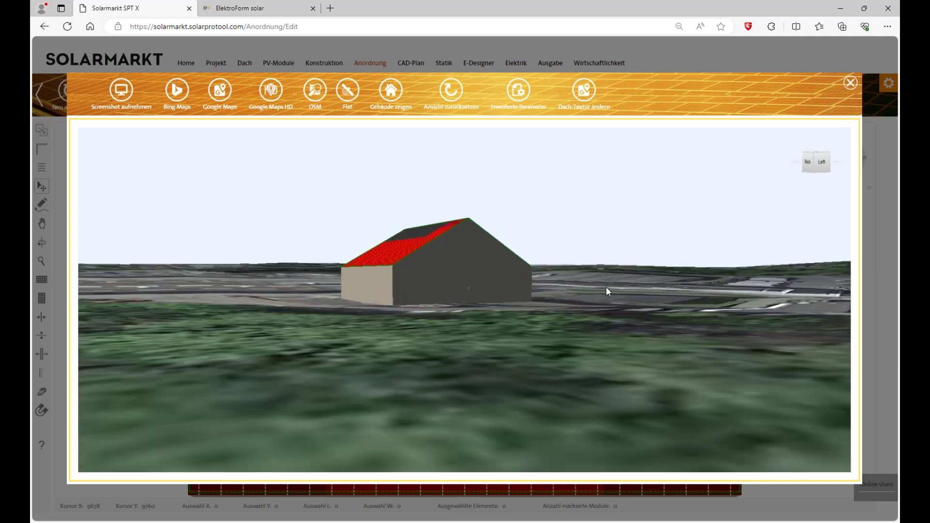
click(852, 83)
click(478, 64)
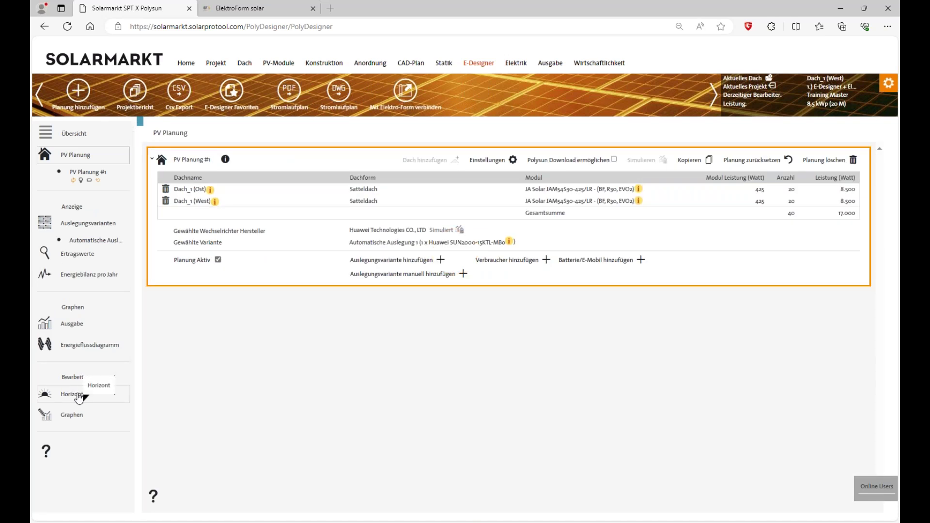
- Open the horizon editor and load the Meteonorm horizon into the chart
click(83, 392)
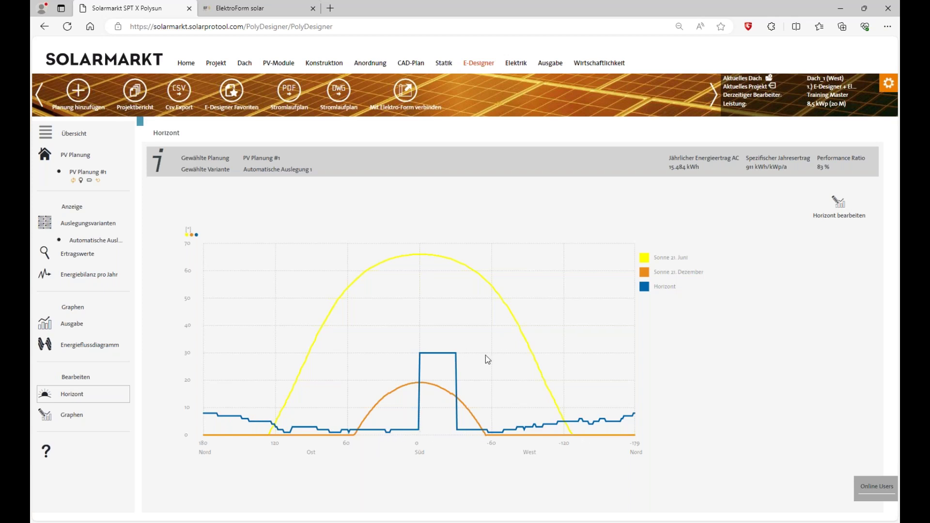
click(840, 207)
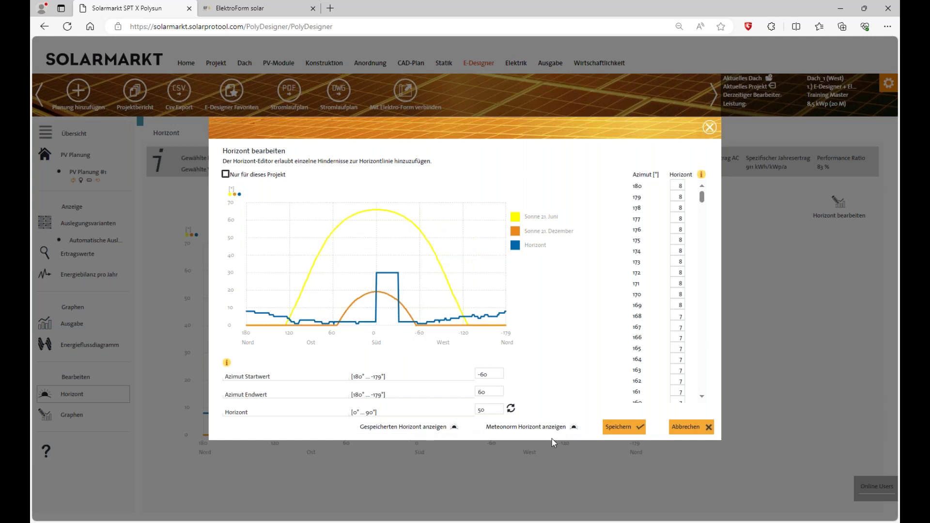
click(572, 429)
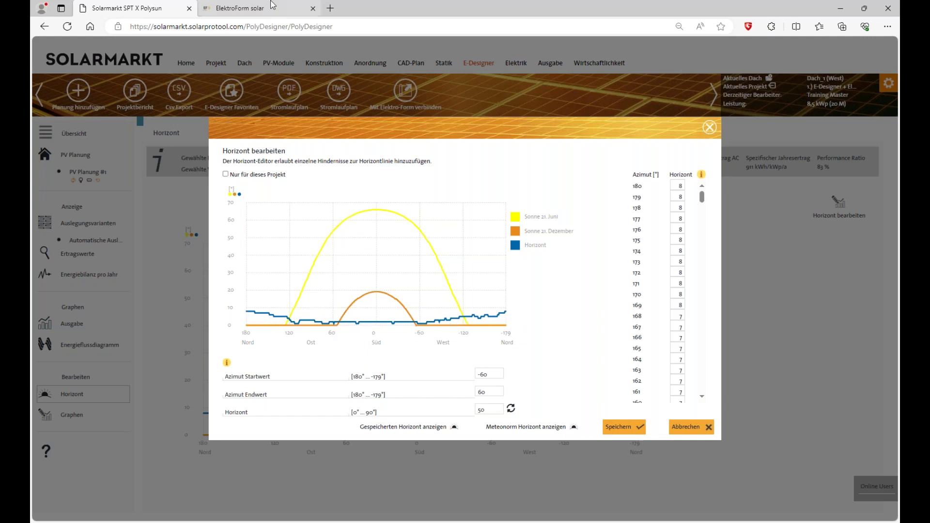
click(329, 9)
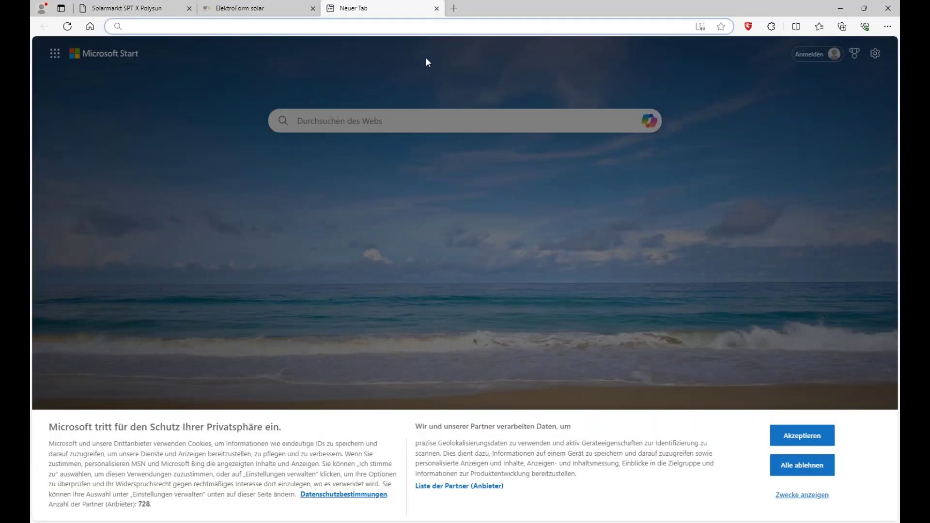
- Search for 'aarau' and open its map in Google Maps
text(aarau)
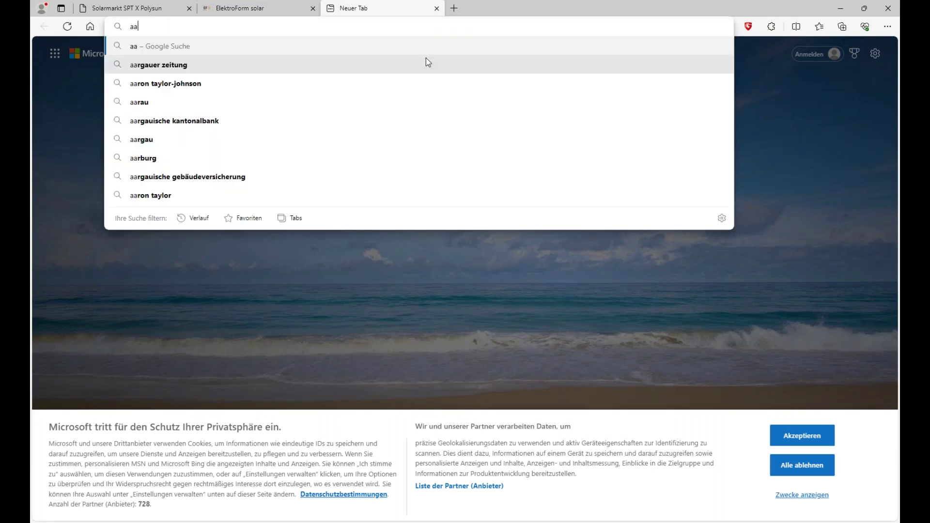
key(Return)
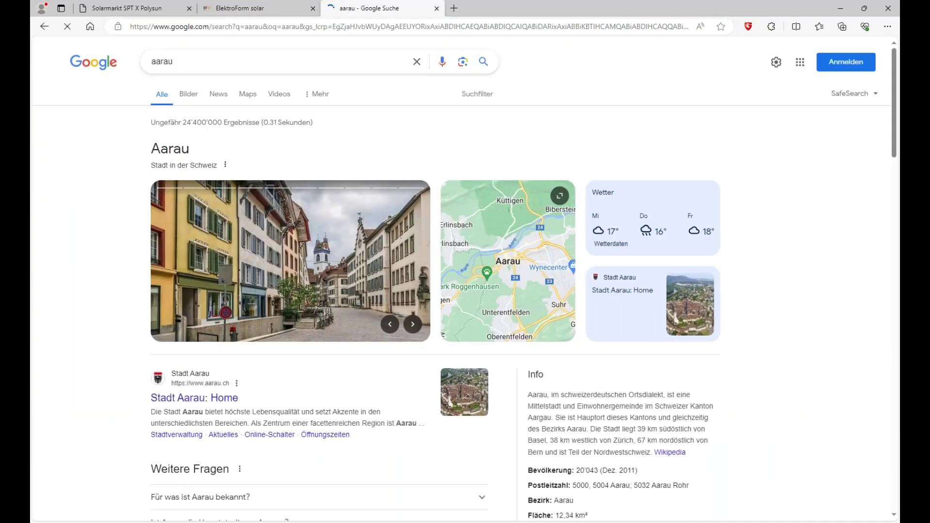
click(509, 271)
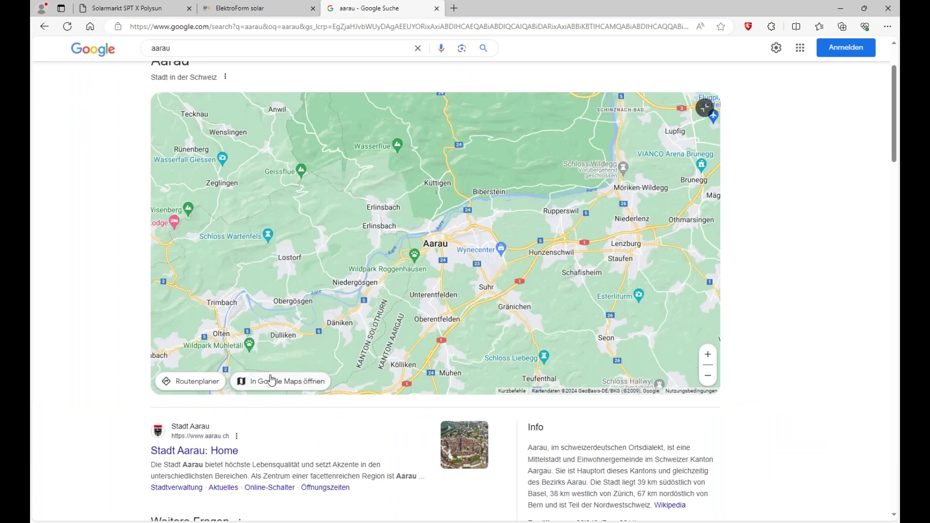
click(270, 381)
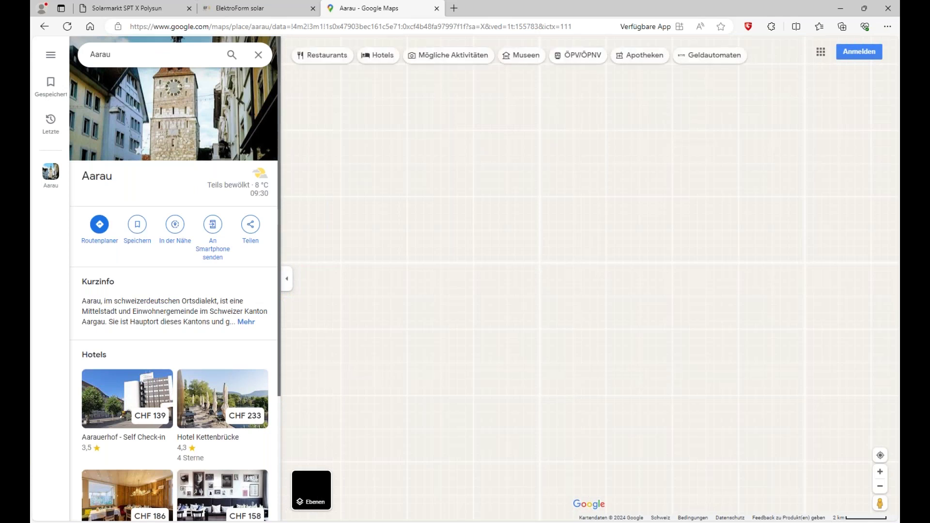
- Switch Google Maps to the Gelände terrain layer and search for the building's street address in Aarau
click(311, 489)
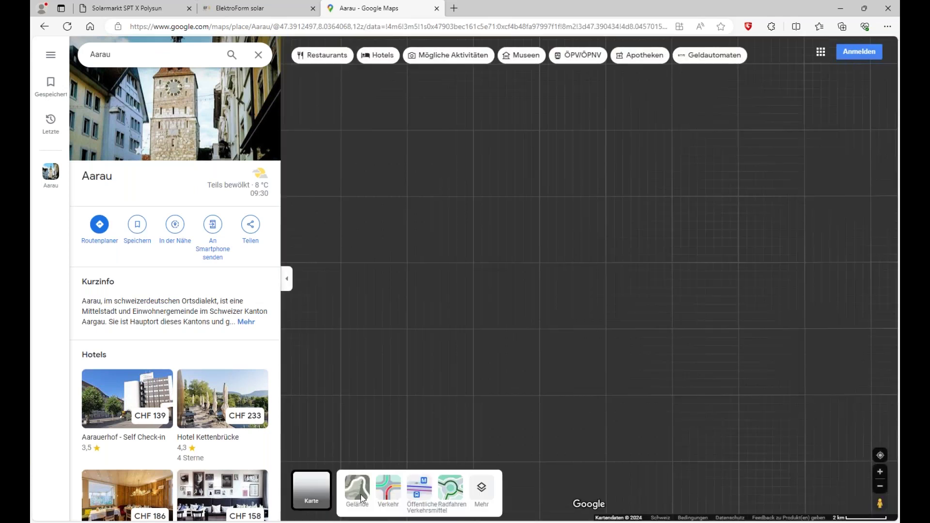
click(363, 496)
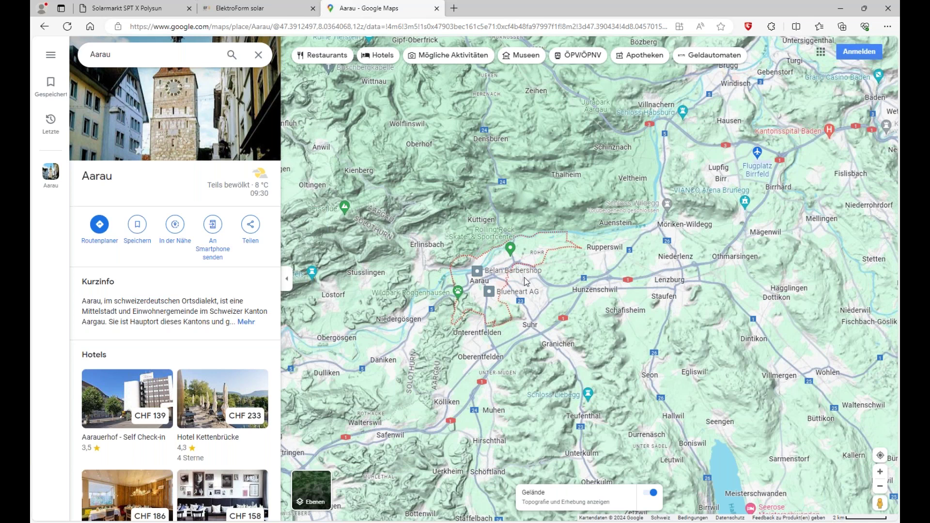
scroll(434, 266, up, 3)
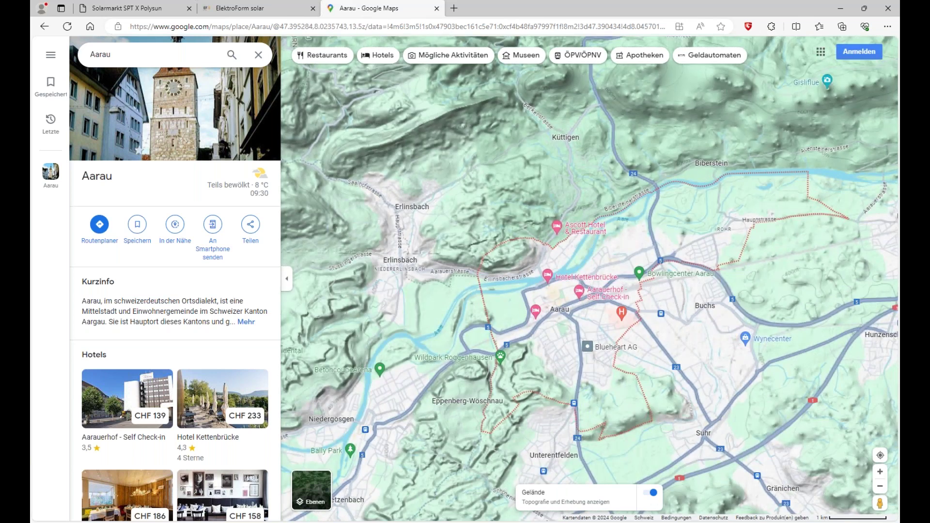
scroll(568, 293, up, 5)
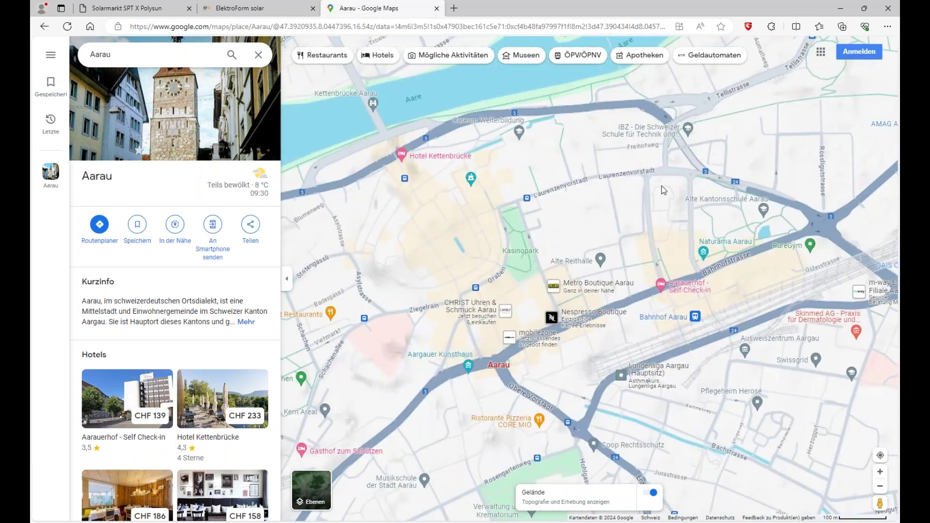
click(166, 52)
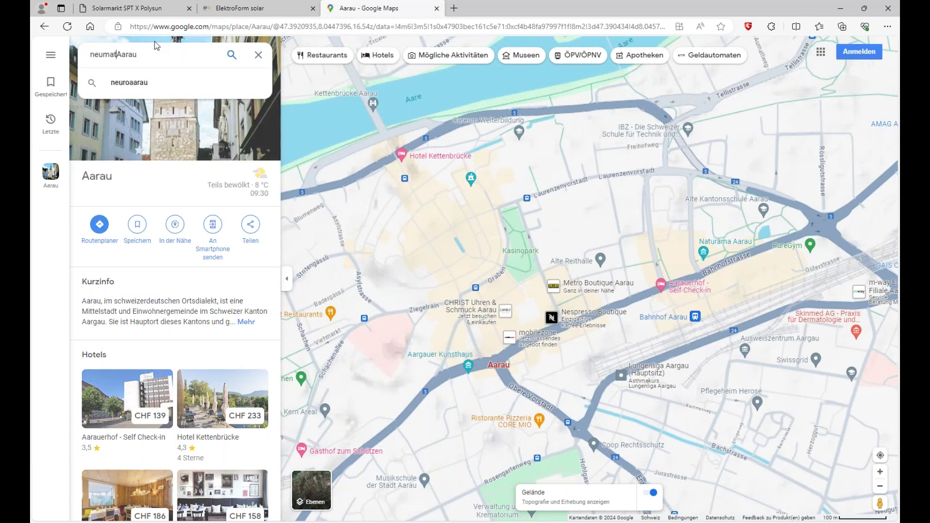
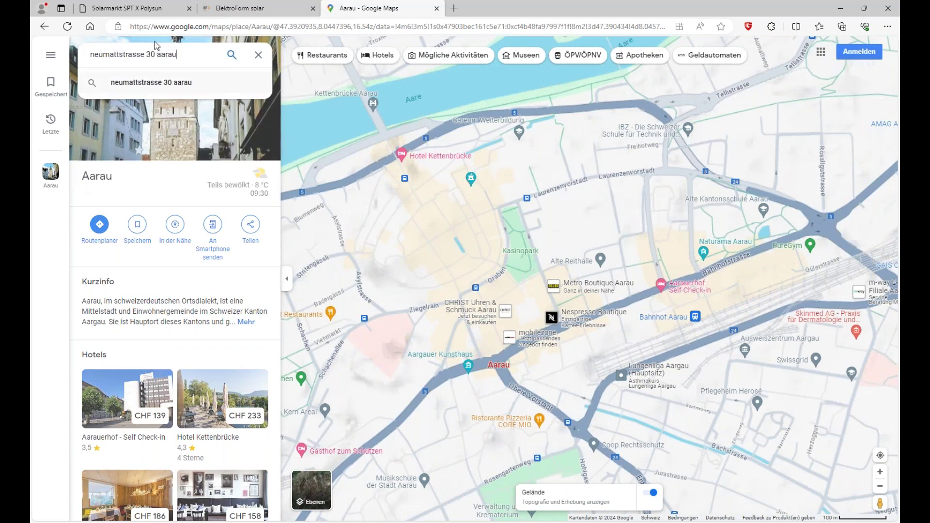
key(Return)
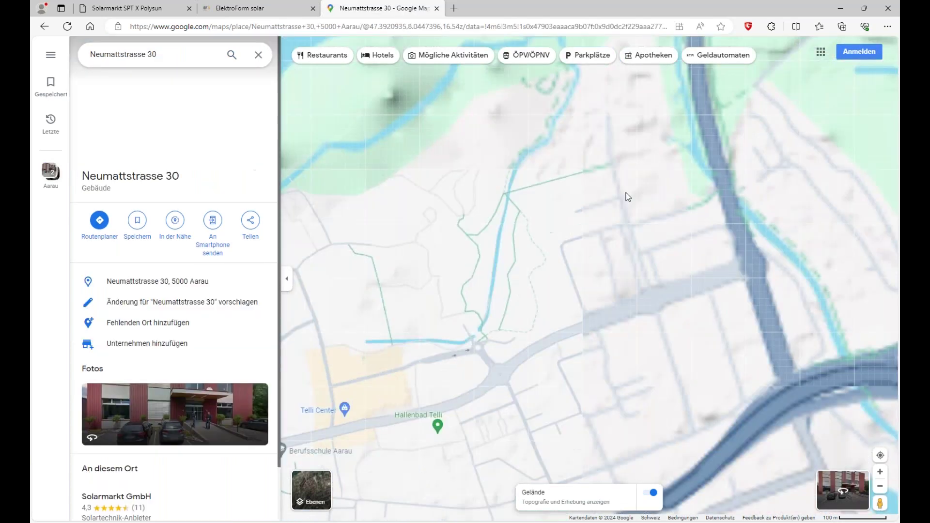
- Zoom out and pan the terrain map from Aarau toward Lucerne and Bern
scroll(594, 284, down, 5)
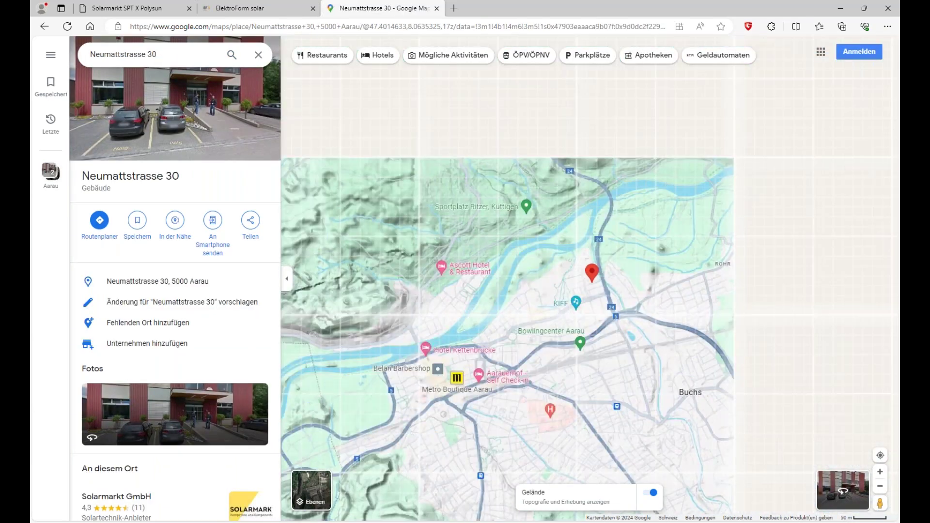
scroll(595, 283, down, 1)
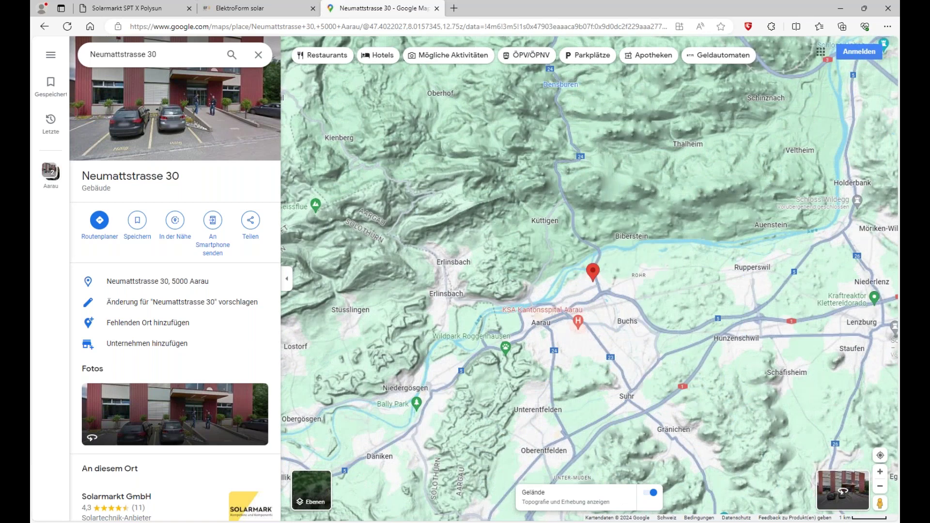
scroll(577, 164, up, 3)
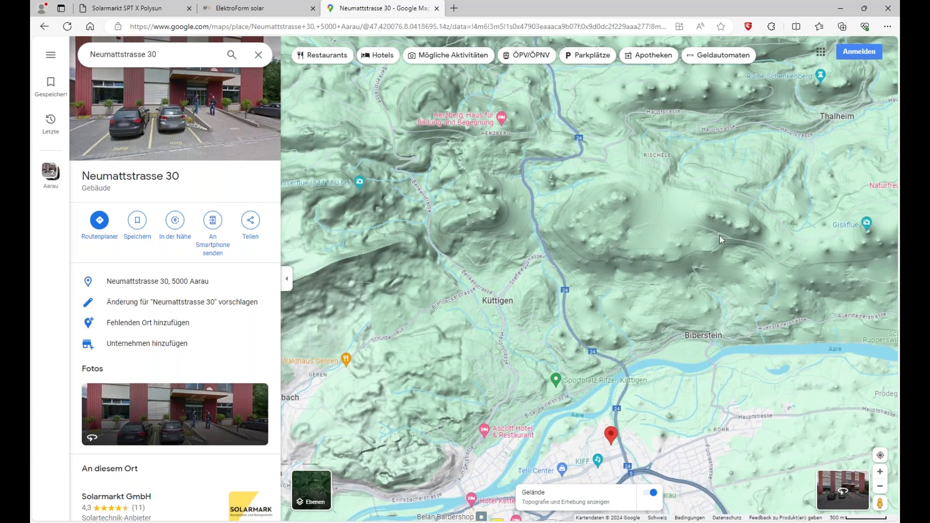
scroll(554, 307, down, 3)
drag(621, 384, 585, 339)
scroll(533, 363, down, 3)
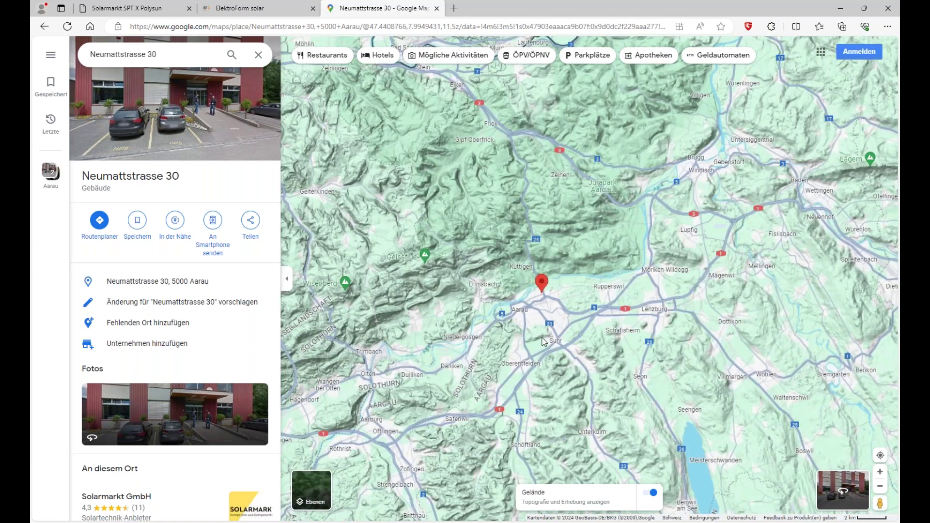
scroll(527, 376, down, 5)
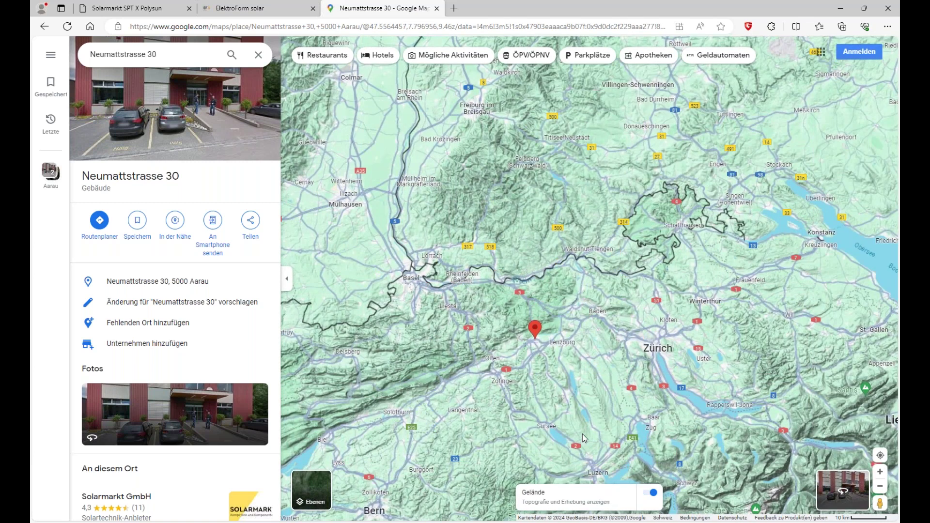
drag(582, 434, 583, 424)
drag(589, 387, 592, 307)
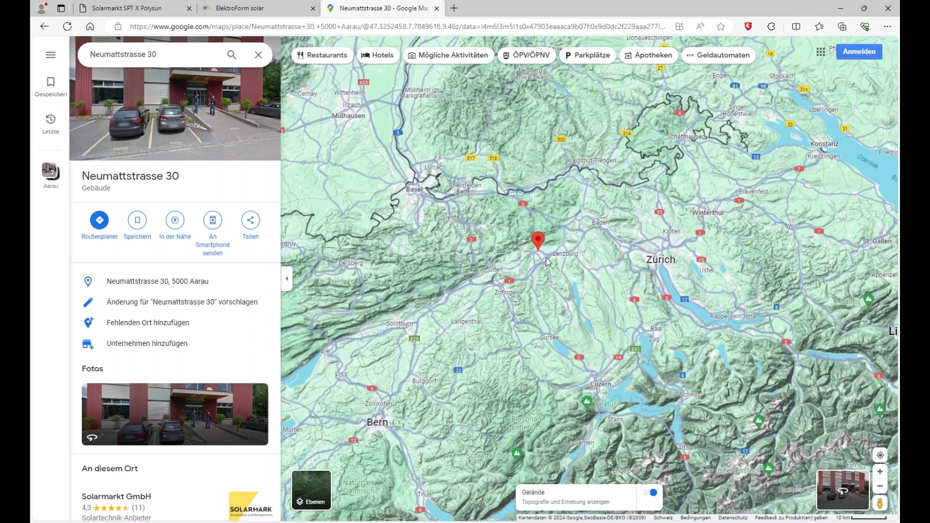
- Zoom the terrain back in, then return to the Solarmarkt Horizont bearbeiten editor
scroll(545, 256, up, 5)
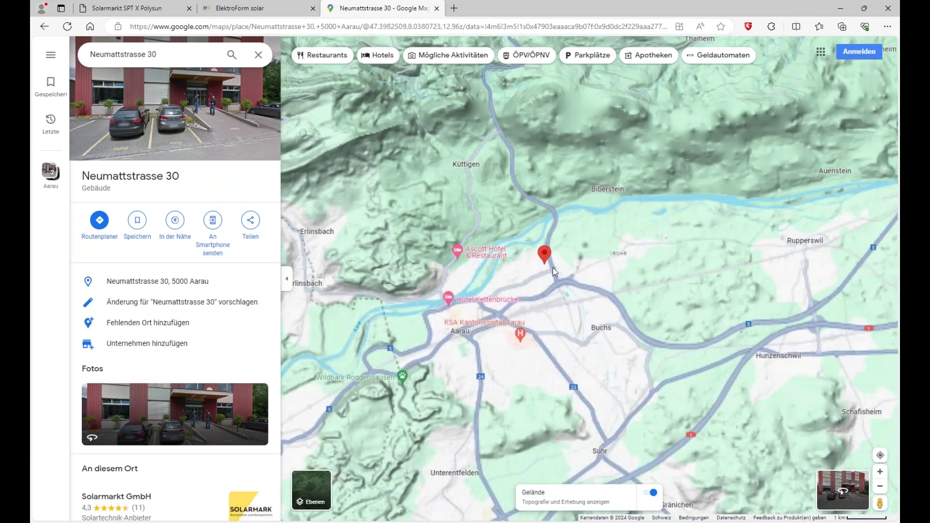
scroll(542, 265, up, 1)
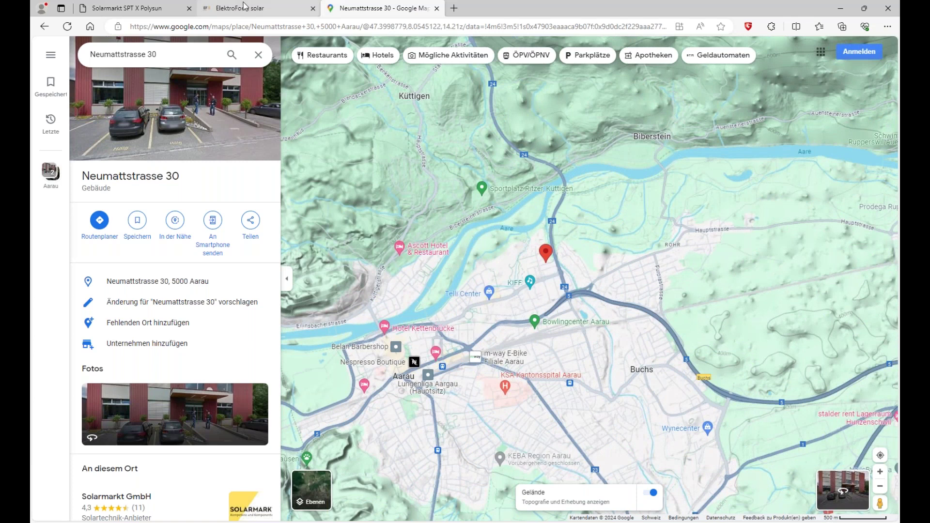
click(256, 7)
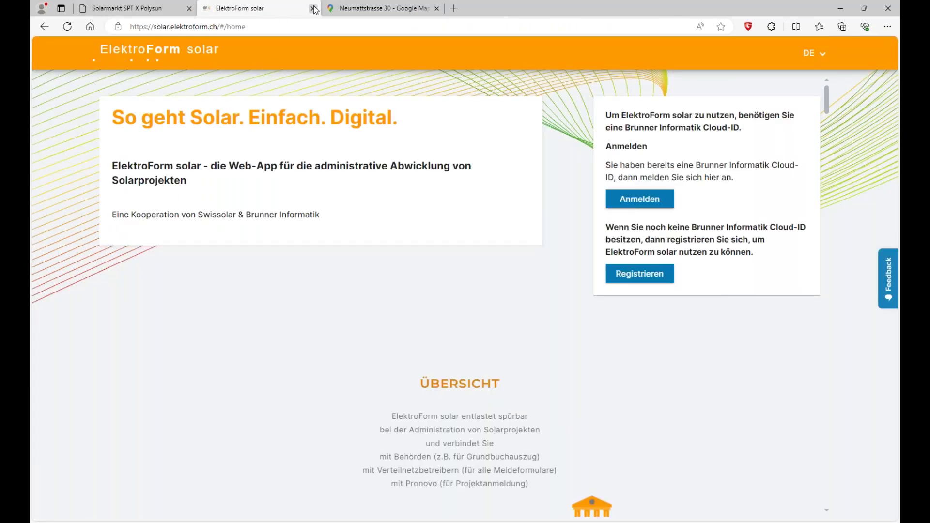
click(130, 8)
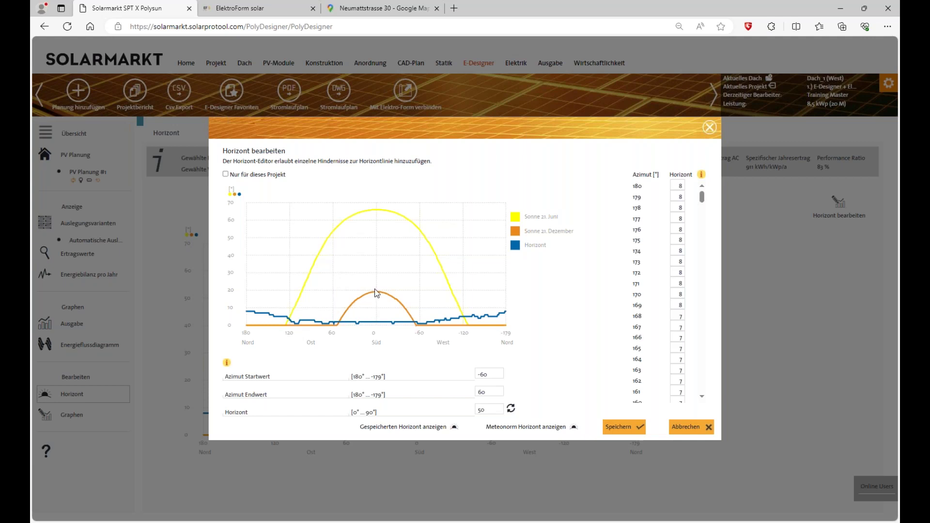
- Save the horizon profile, accept the simulation reset, attempt a PV simulation, then reload the home page
click(618, 428)
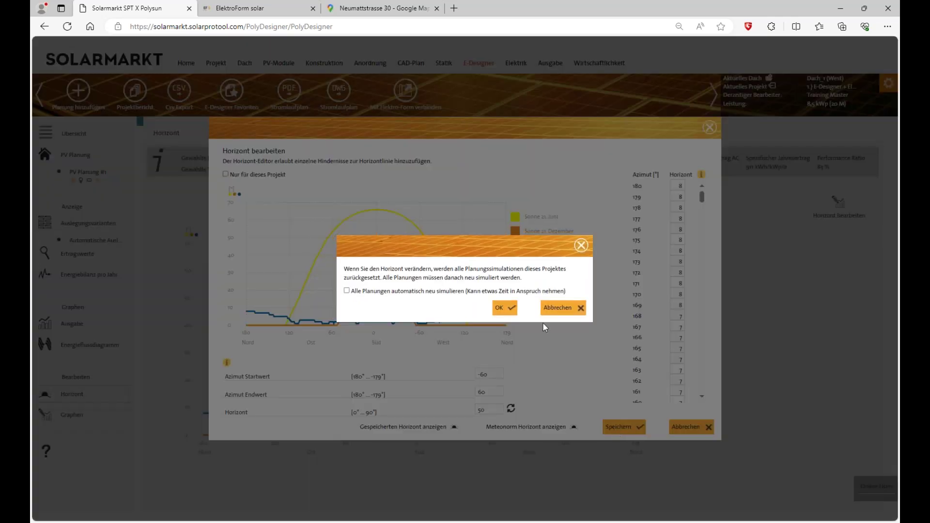
click(501, 310)
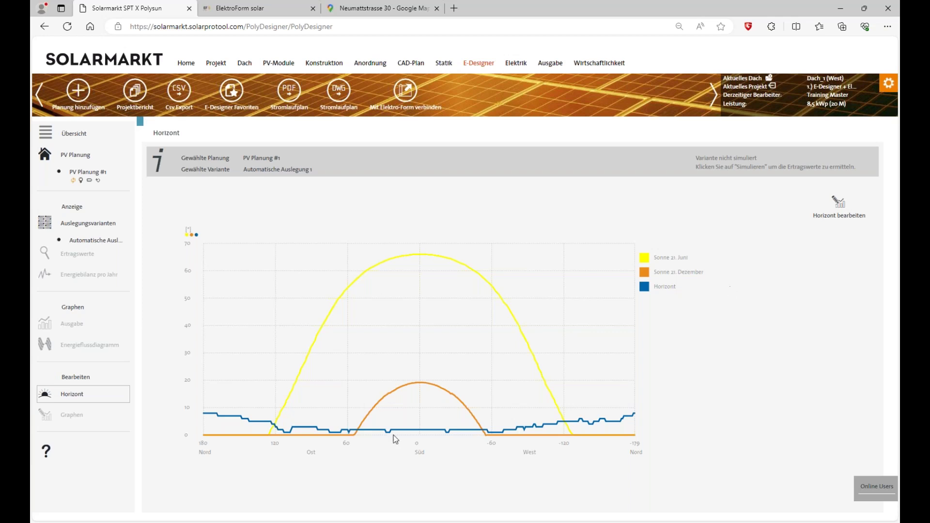
click(86, 154)
click(647, 165)
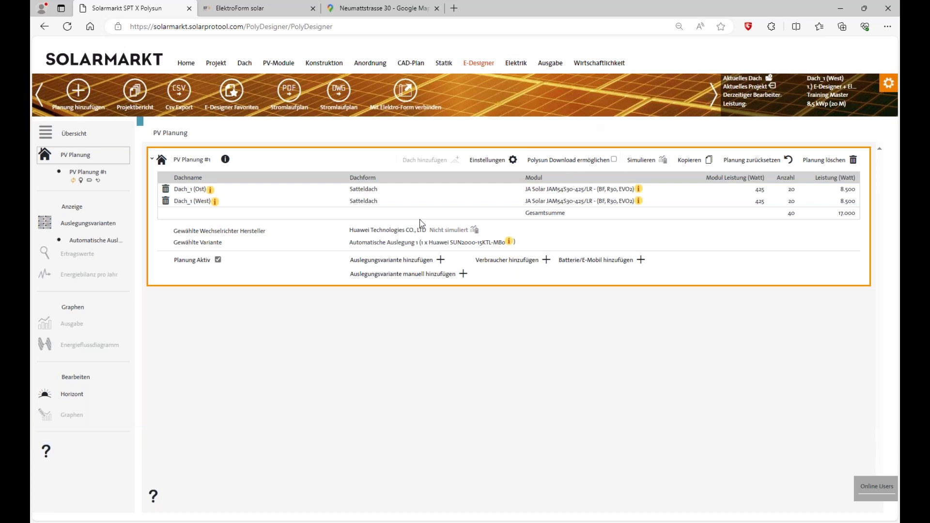
click(772, 86)
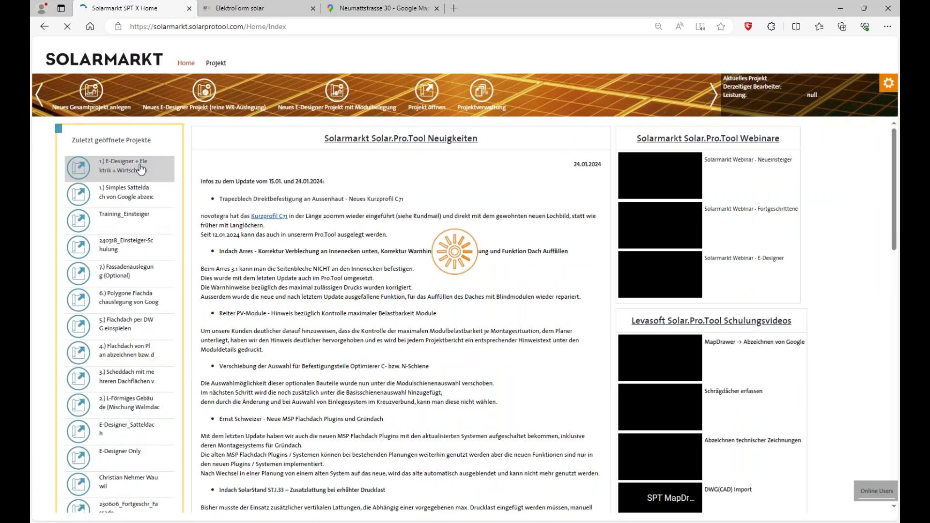
- Reopen the recent E-Designer project and simulate its automatic design variant
click(141, 168)
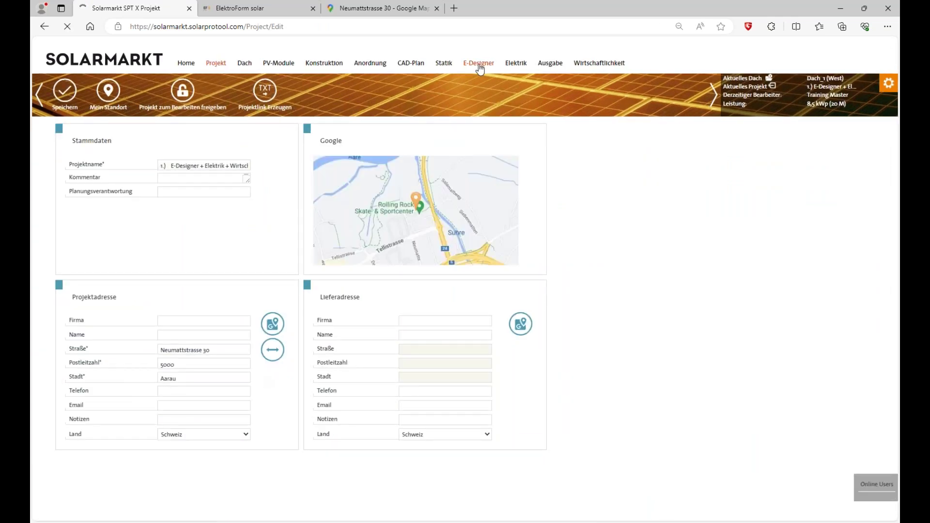
click(480, 68)
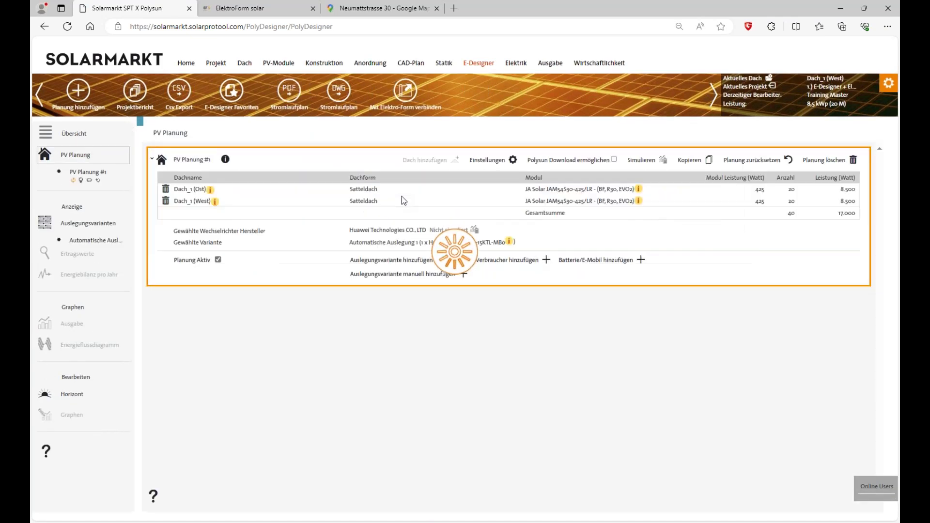
click(103, 222)
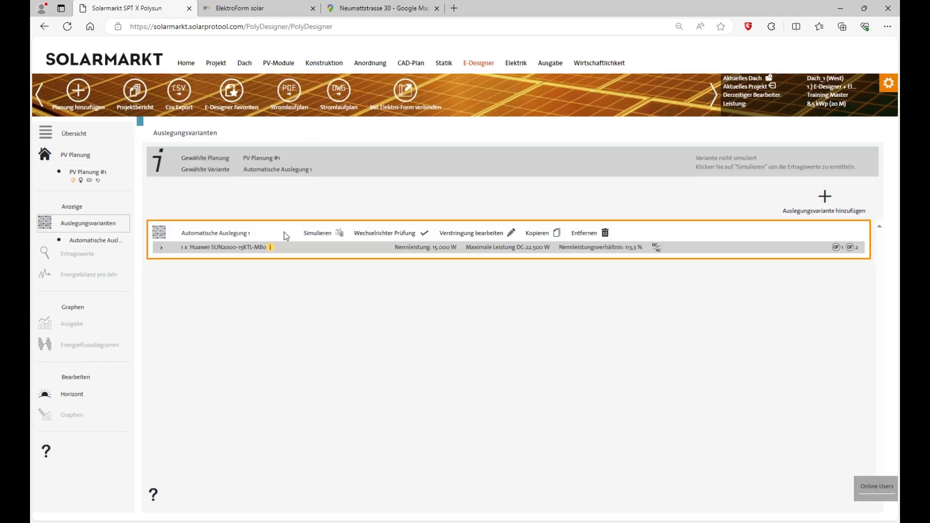
click(171, 249)
click(357, 246)
click(328, 235)
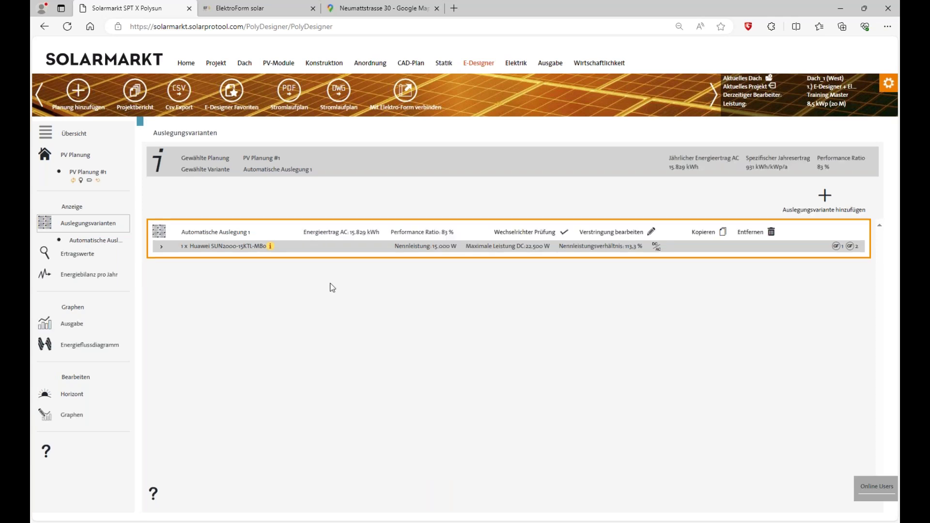
- Check the yield values (15,829 kWh AC per year, 83 % performance ratio) and return to PV Planung
click(89, 257)
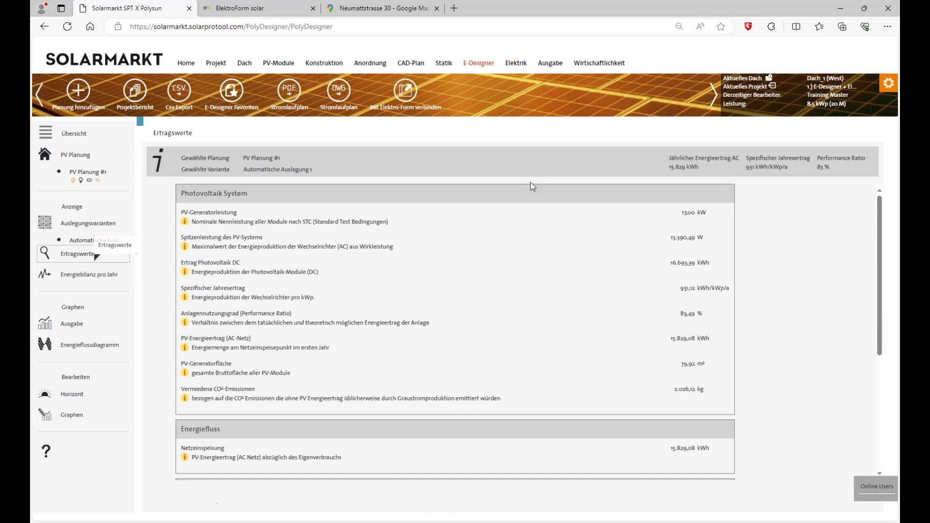
triple_click(674, 168)
click(671, 171)
click(93, 155)
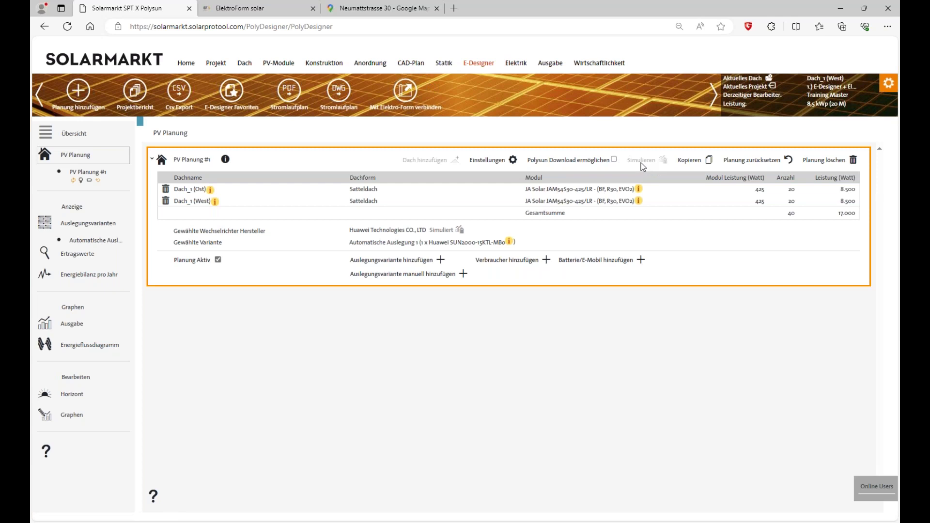
click(512, 67)
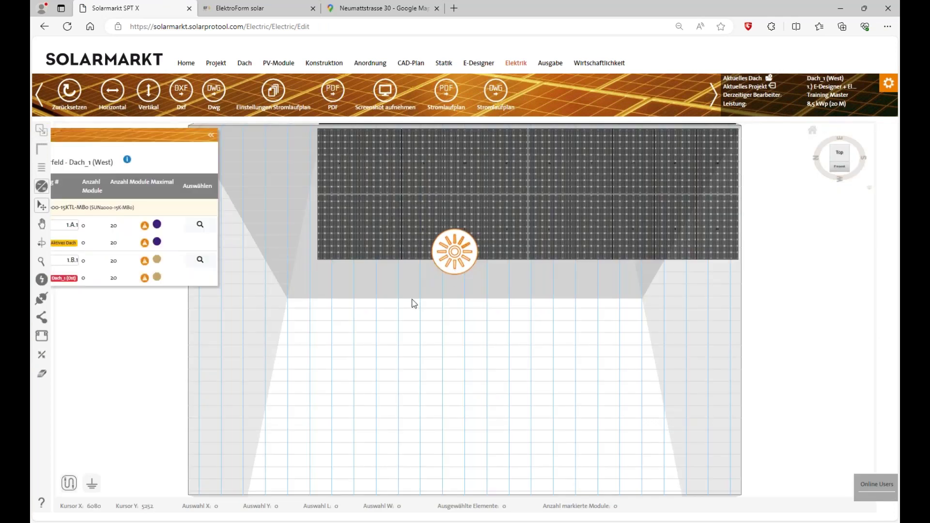
- Zoom the West roof's 3D view in and out, then apply automatic horizontal stringing to the module field
scroll(347, 281, up, 3)
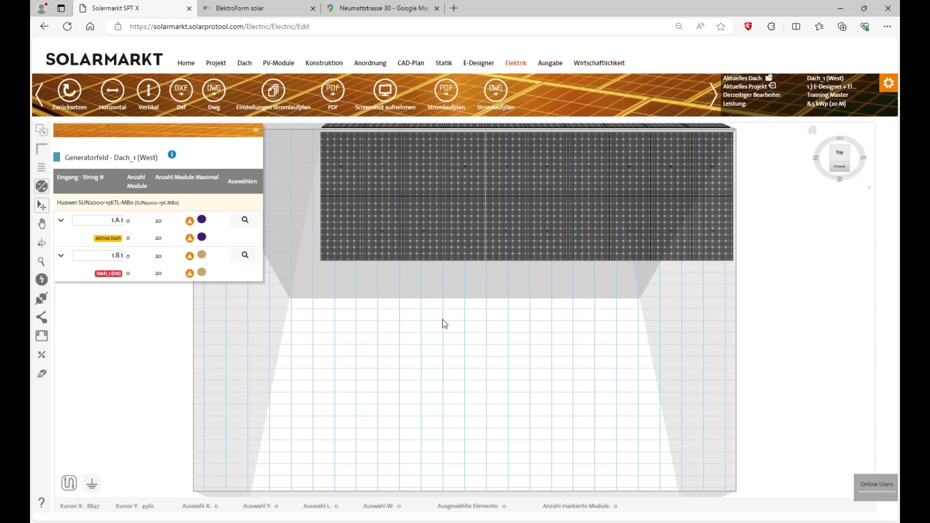
scroll(402, 323, down, 1)
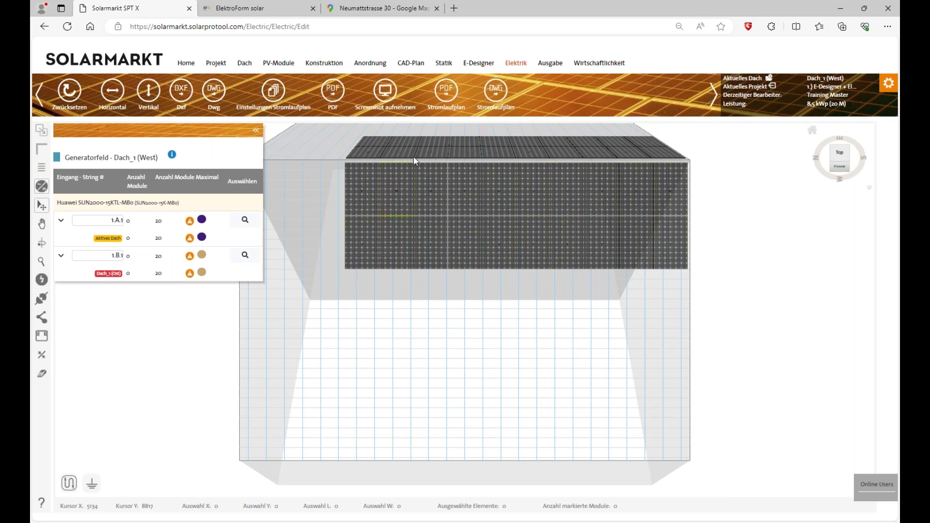
click(111, 91)
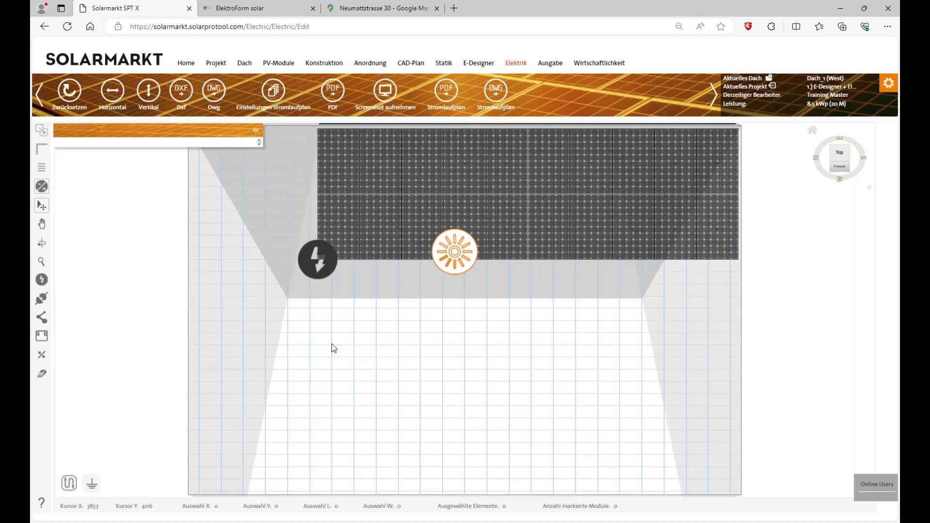
- Move the inverter to the upper-right corner of the West module field
click(350, 286)
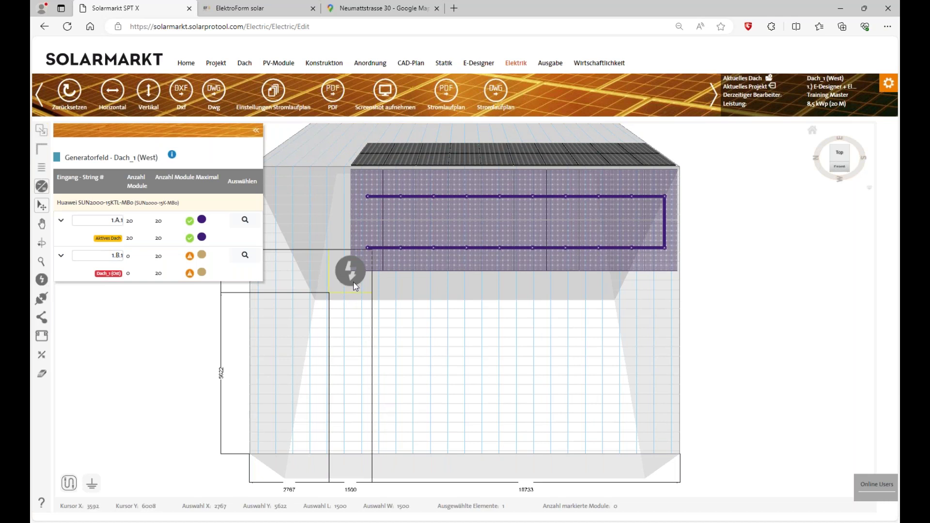
drag(422, 312, 569, 326)
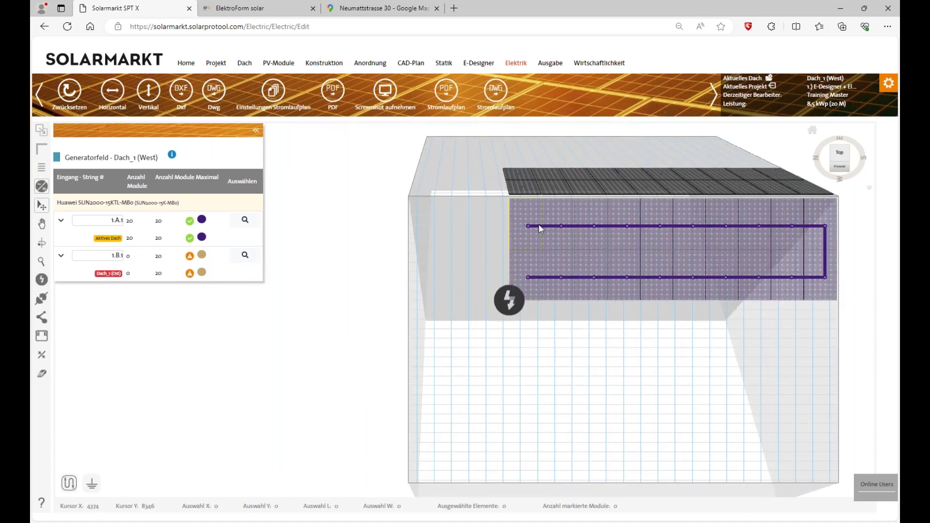
click(512, 310)
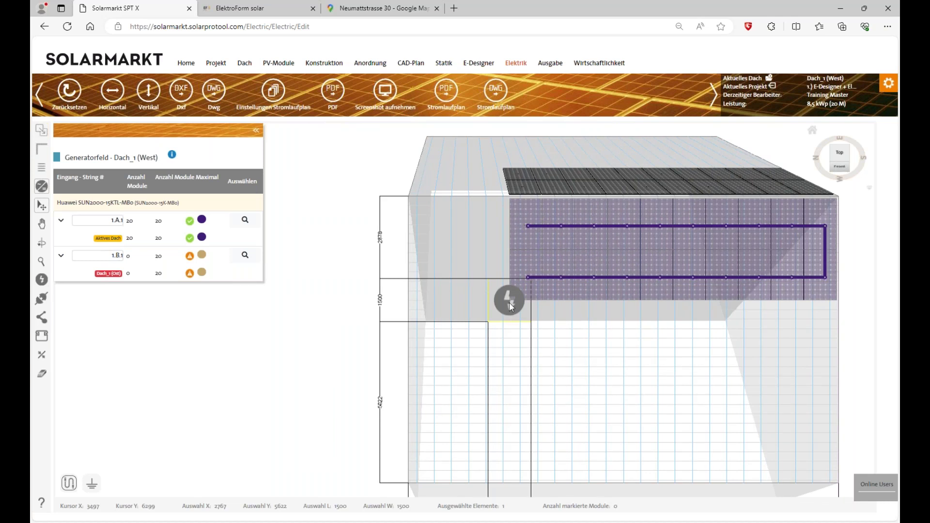
drag(510, 306, 839, 203)
drag(790, 346, 604, 230)
drag(597, 179, 599, 193)
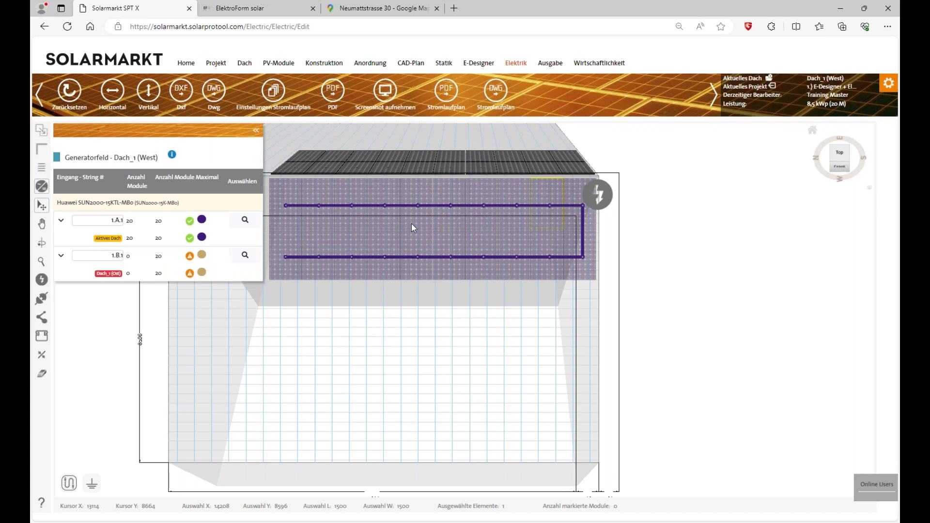
- Delete the automatic horizontal string 1.A.1 wiring and apply vertical auto-stringing instead
click(321, 207)
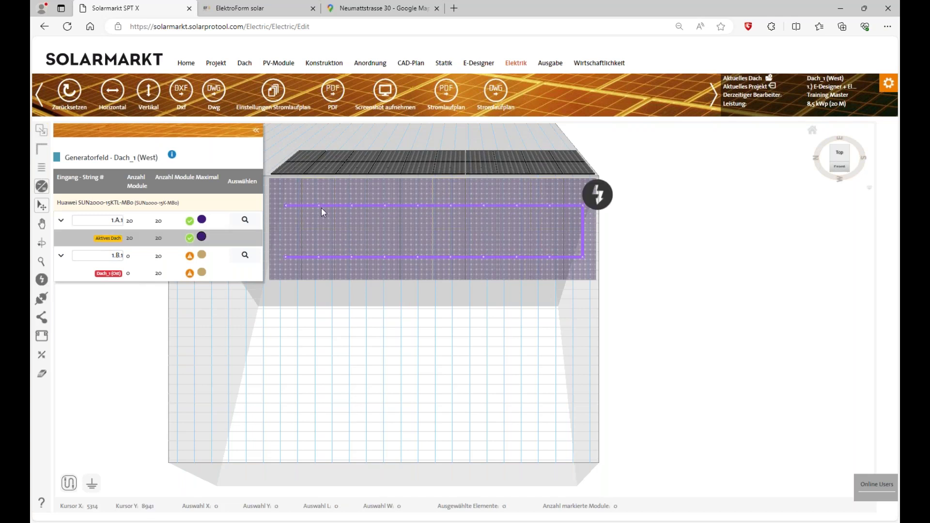
click(364, 234)
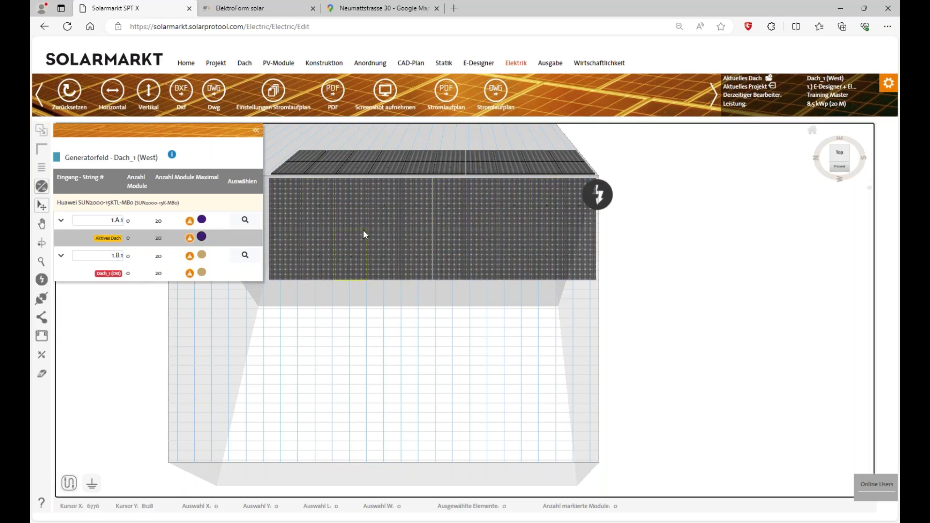
click(149, 97)
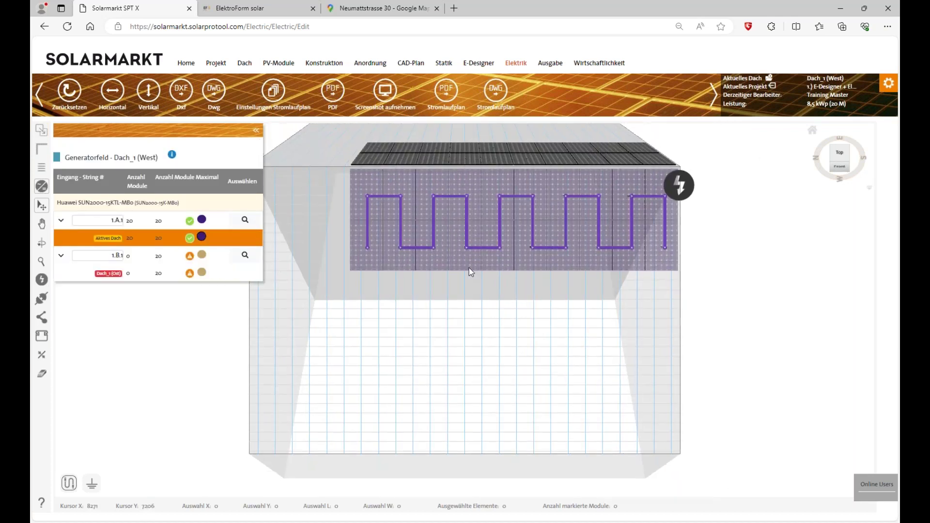
- Remove the vertical layout and manually wire all 20 West modules into string 1.A.1
click(531, 266)
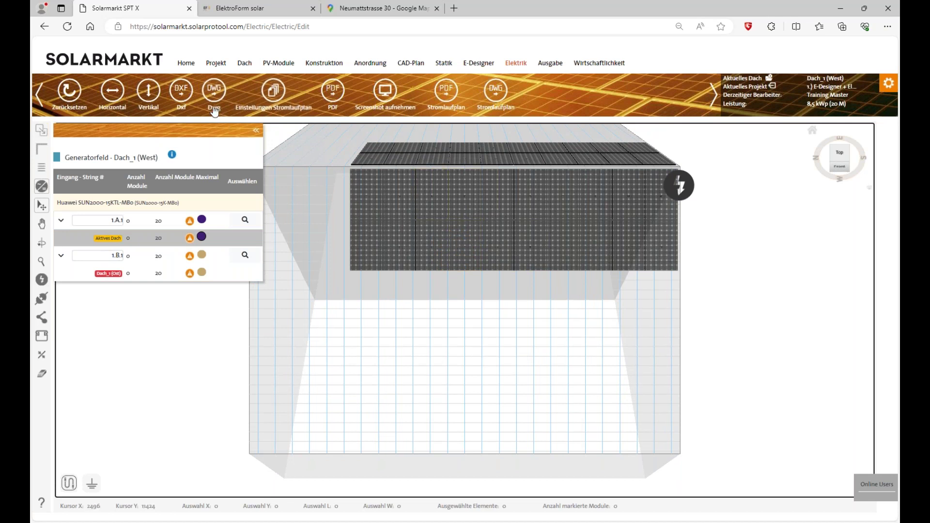
click(42, 318)
click(364, 205)
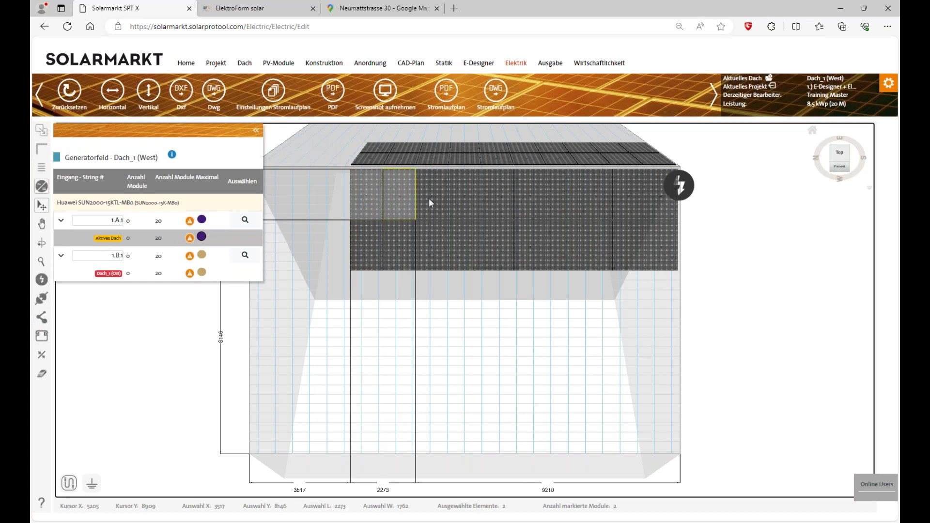
click(298, 181)
drag(419, 181, 299, 207)
mouse_move(398, 196)
mouse_down()
mouse_move(663, 199)
mouse_move(660, 237)
mouse_move(656, 201)
mouse_move(658, 227)
mouse_move(628, 249)
mouse_up()
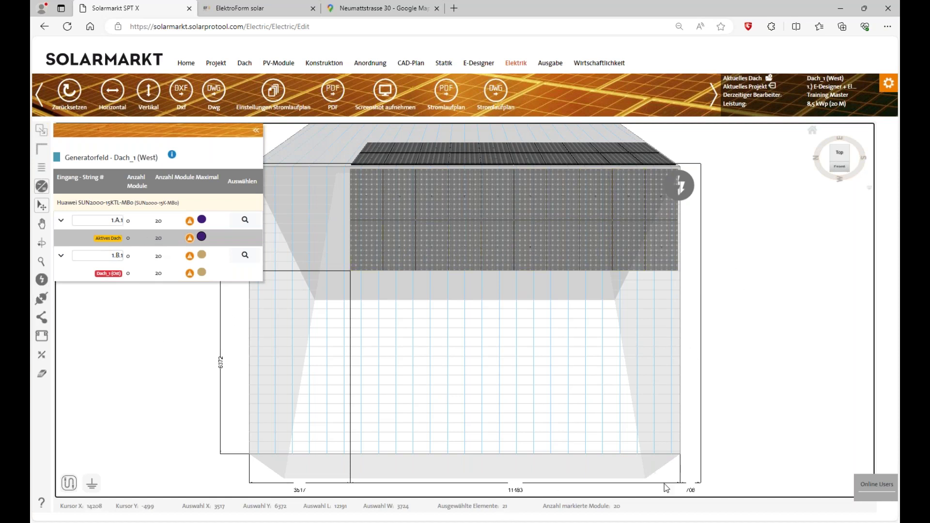
click(41, 302)
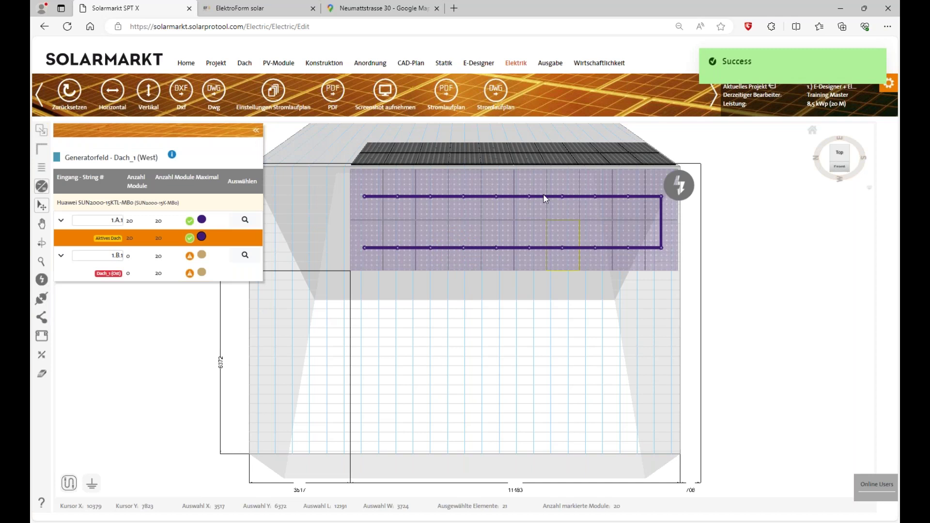
- Delete the new wiring and restring 1.A.1 from the top-right module across the remaining modules
click(519, 254)
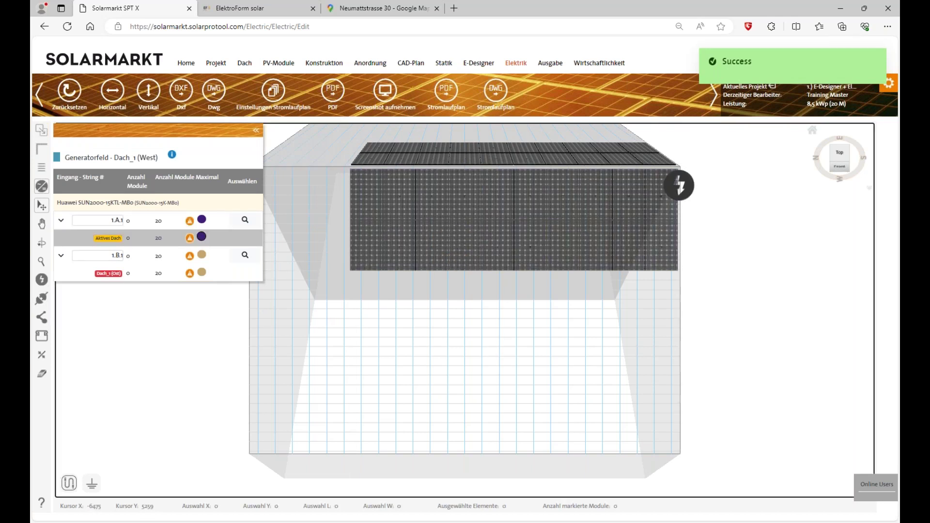
click(43, 321)
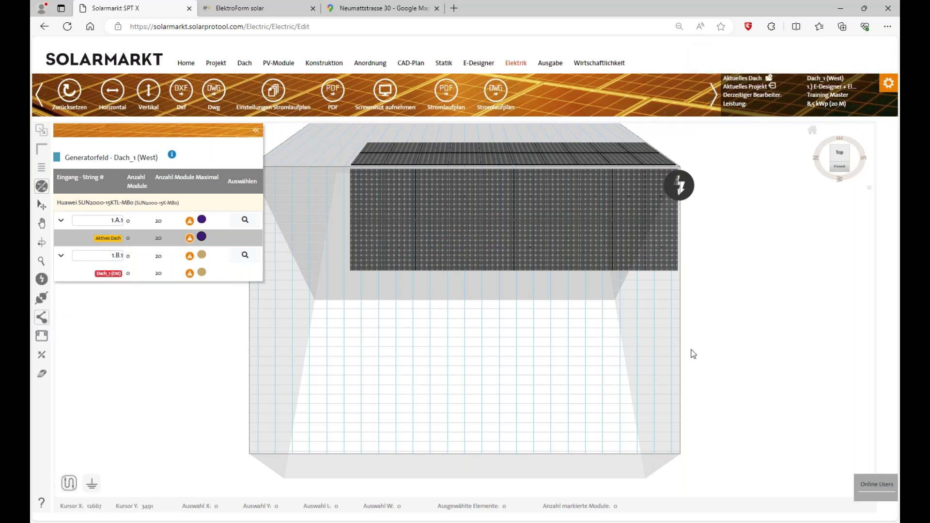
click(658, 205)
key(Escape)
click(697, 185)
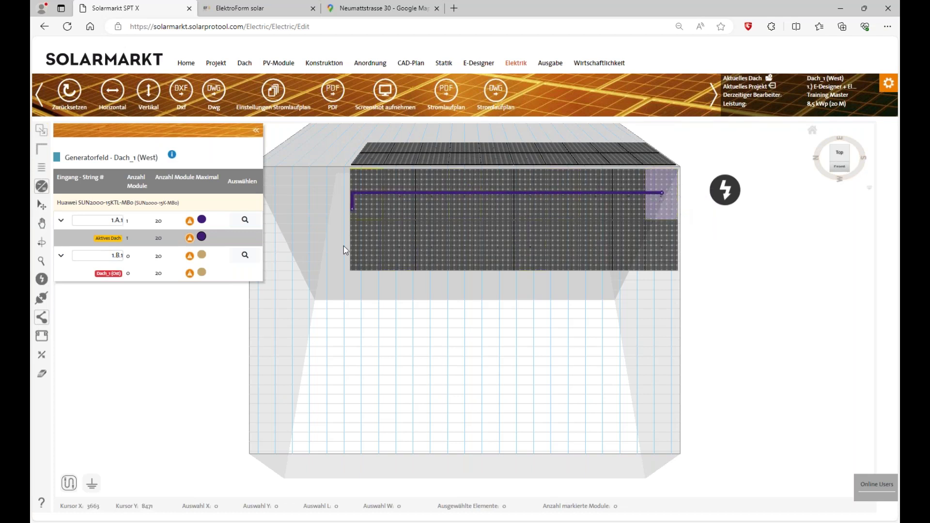
click(630, 191)
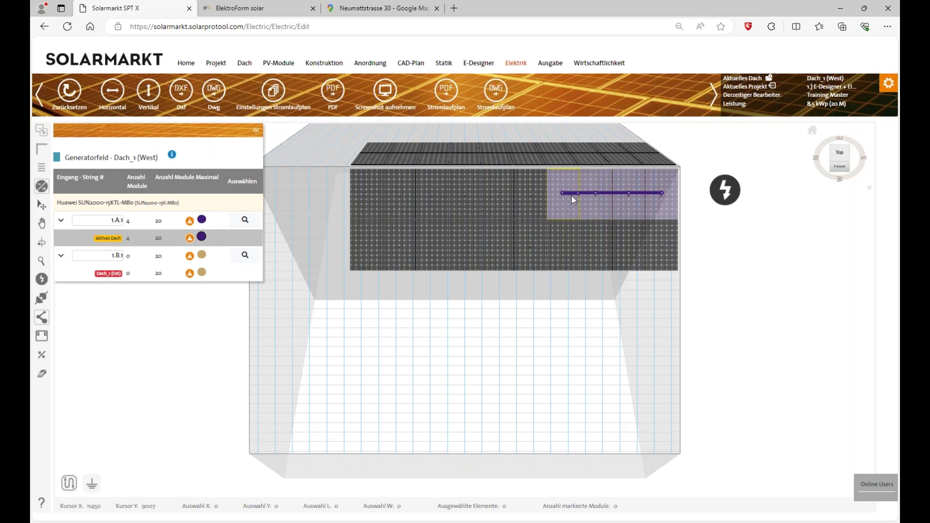
mouse_move(490, 194)
mouse_down()
mouse_move(391, 198)
mouse_move(341, 236)
mouse_move(541, 246)
mouse_up()
- Connect the 20-module string 1.A.1 to the inverter and move the inverter onto the roof's right edge
mouse_move(618, 251)
mouse_down()
mouse_move(694, 256)
mouse_move(737, 191)
mouse_up()
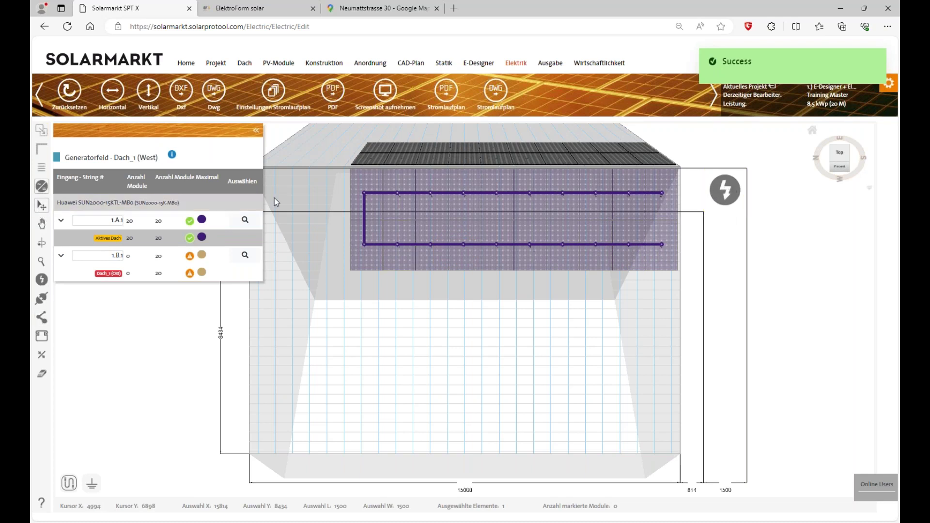
click(721, 199)
drag(721, 200, 686, 190)
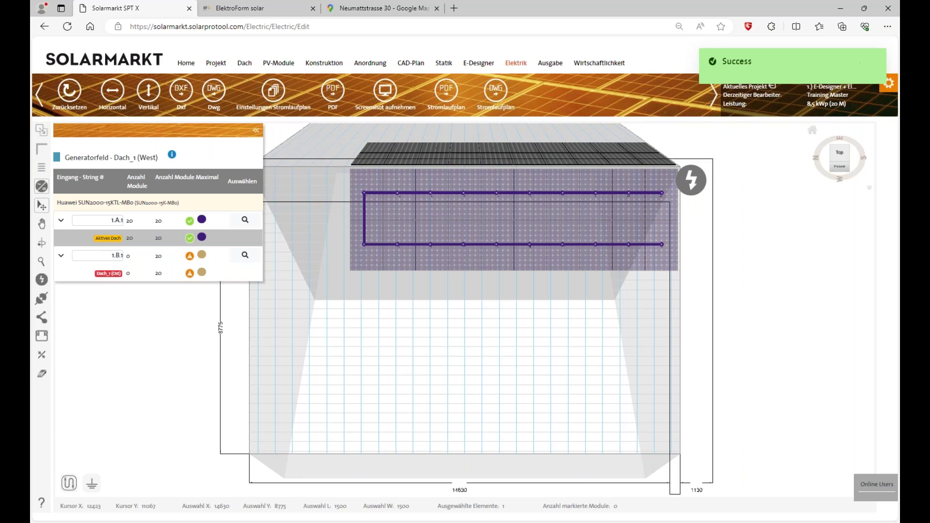
click(578, 141)
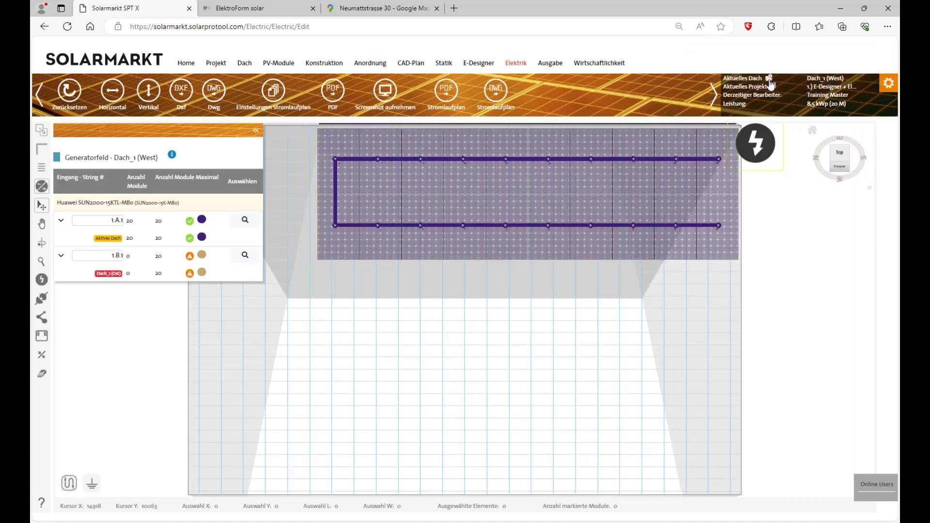
- Activate Satteldach Dach_1 (Ost) in the roof list and switch between the select and string tools
click(770, 81)
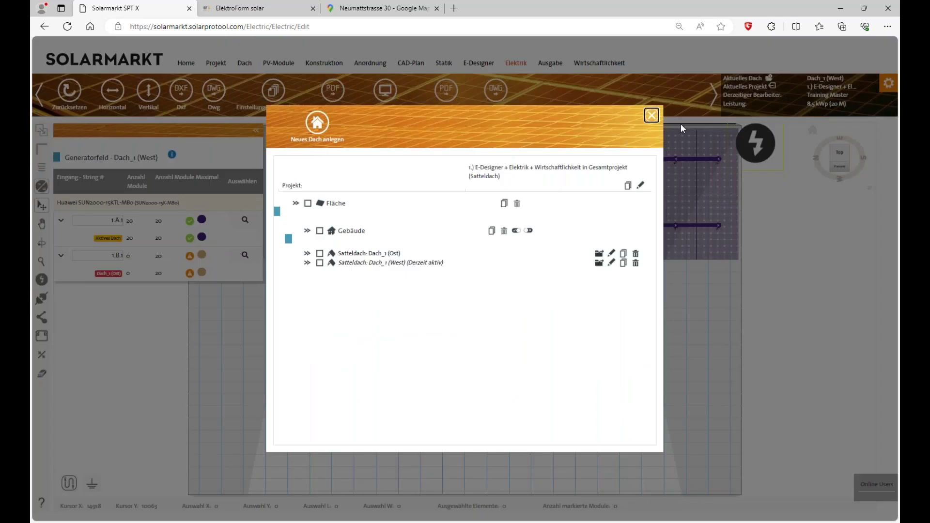
click(599, 255)
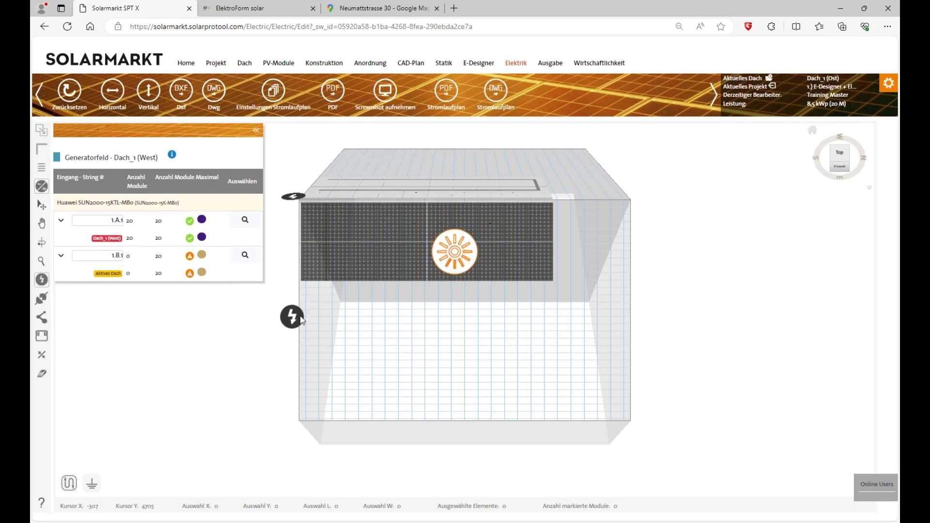
click(41, 204)
click(43, 318)
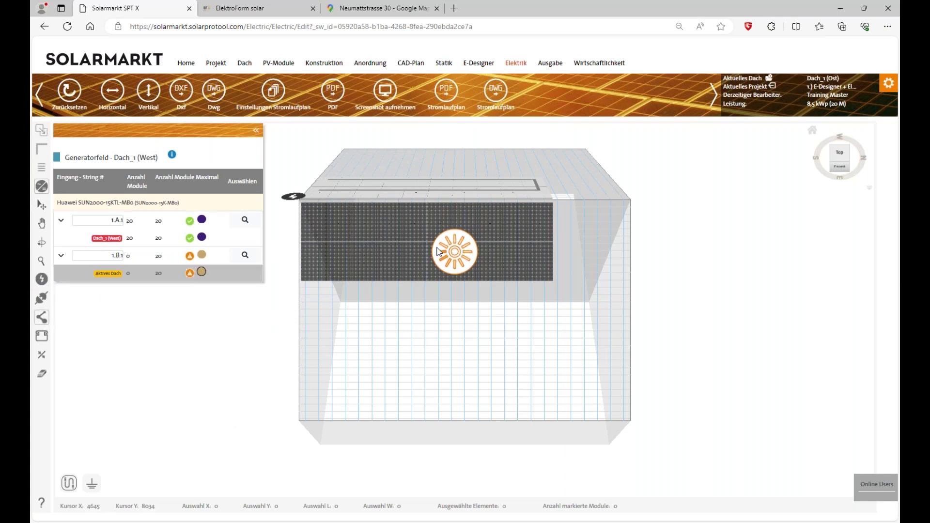
click(39, 213)
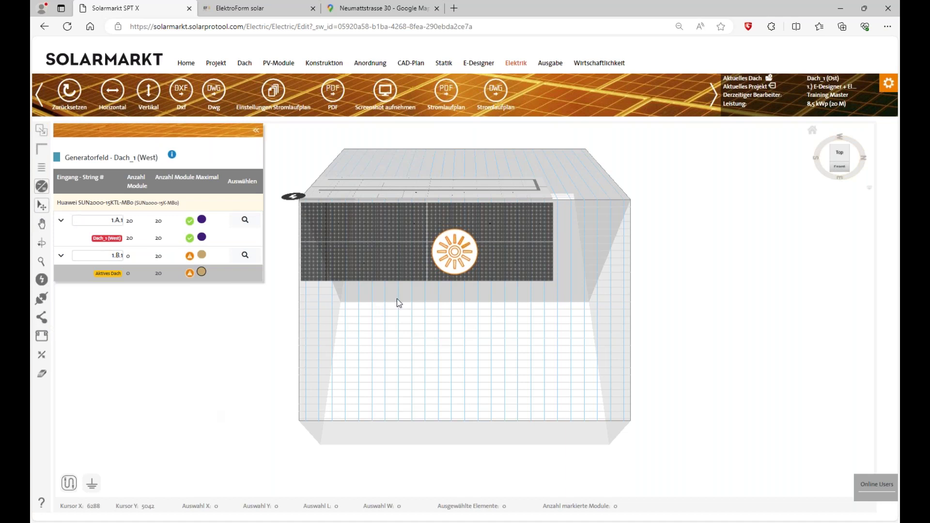
scroll(396, 312, up, 2)
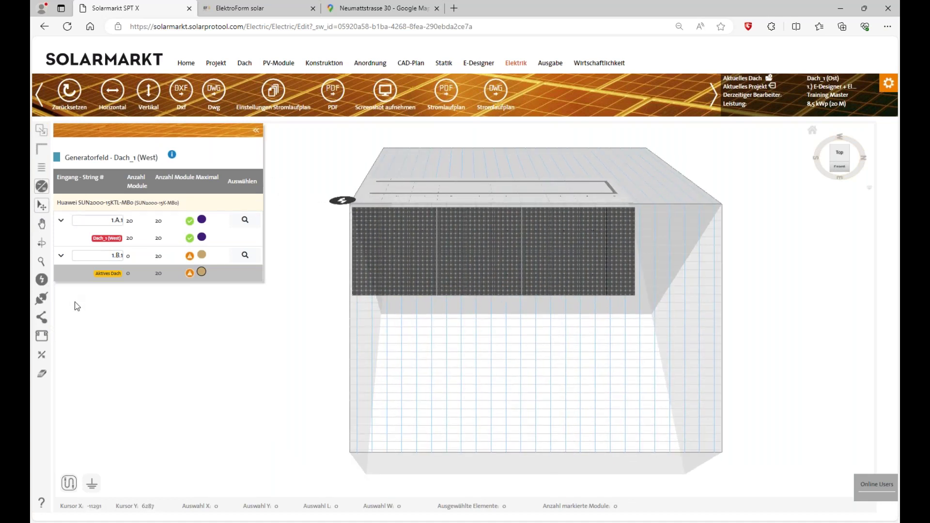
- Drag across the east roof's two module rows to fill string 1.B.1 with all 20 modules
click(42, 317)
mouse_move(461, 230)
mouse_down()
mouse_move(643, 236)
mouse_move(644, 255)
mouse_move(585, 265)
mouse_move(363, 267)
mouse_up()
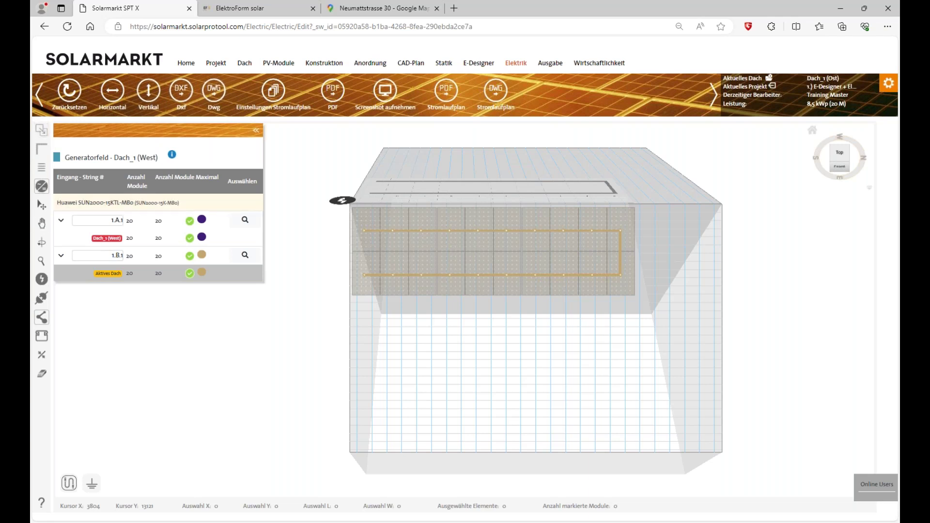
click(42, 167)
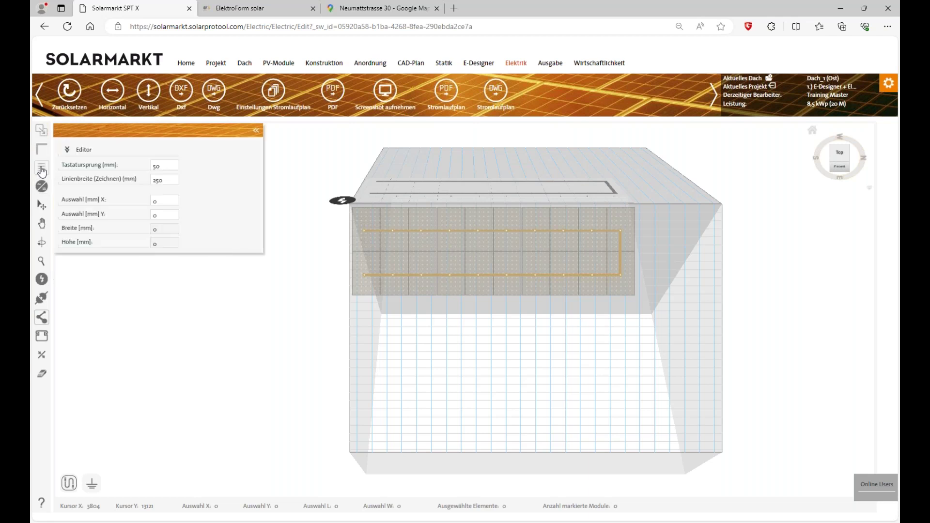
click(41, 187)
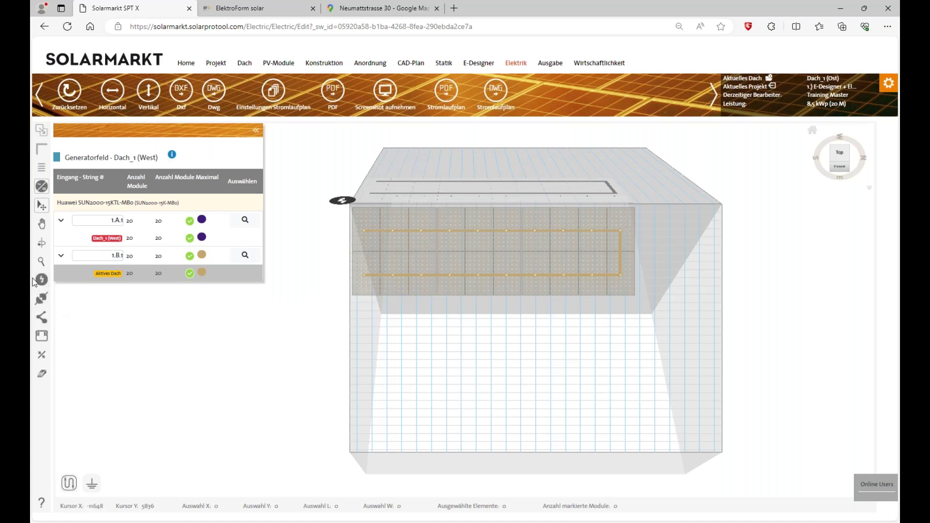
click(42, 317)
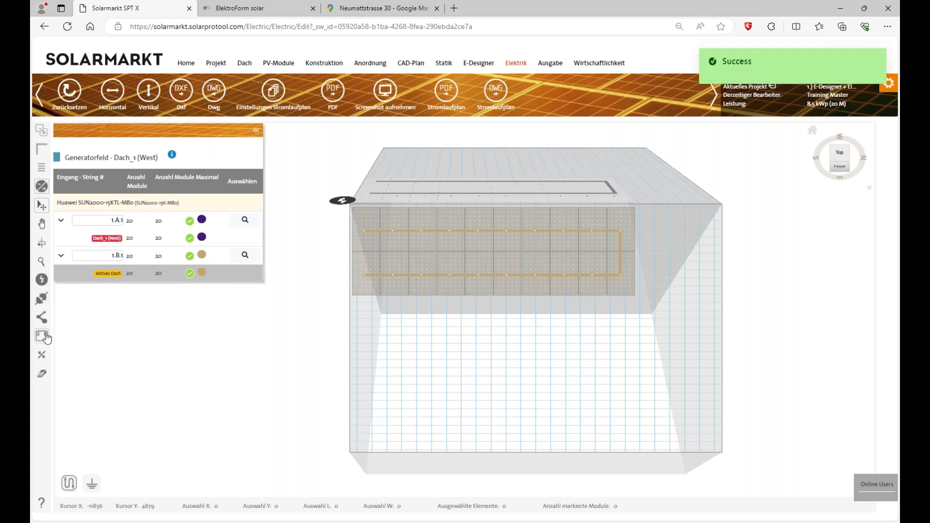
- Enable automatic cable drawing, choose Kabeltrasse 400mm, and place it along the east array's left edge
click(41, 337)
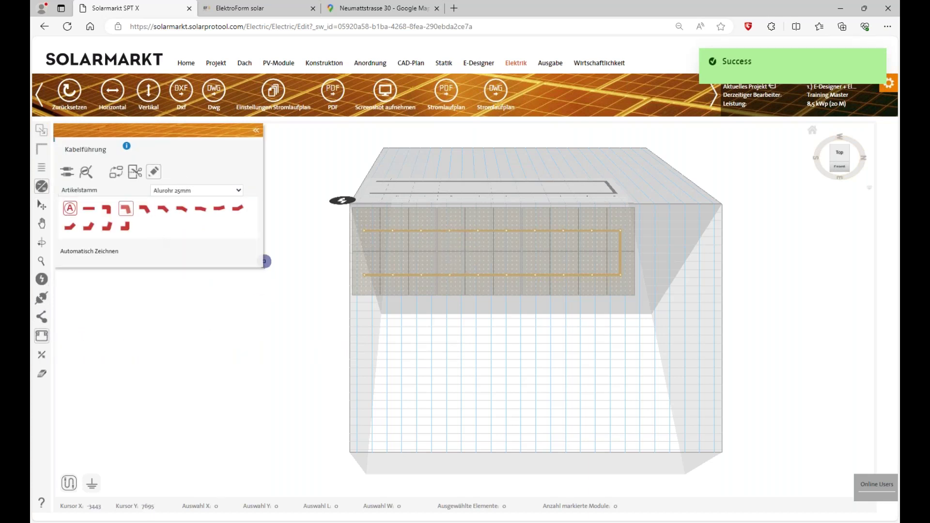
click(70, 211)
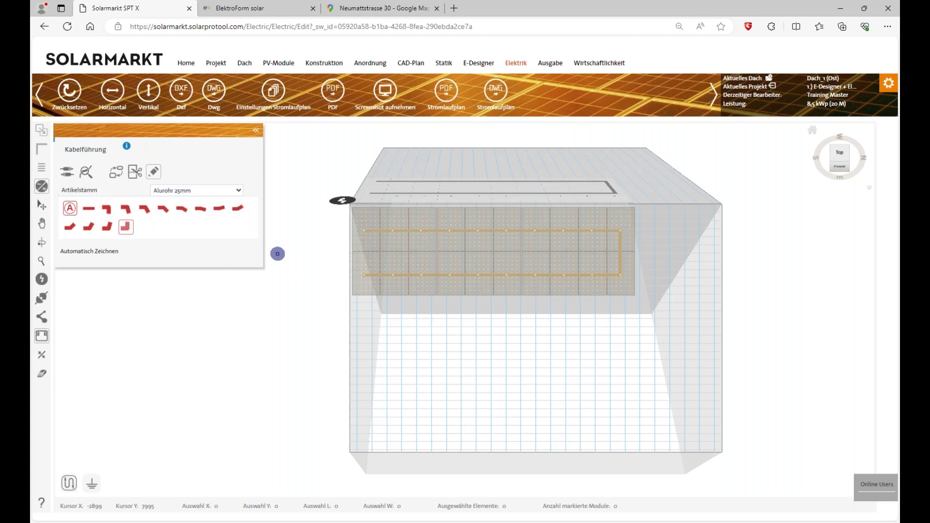
click(190, 192)
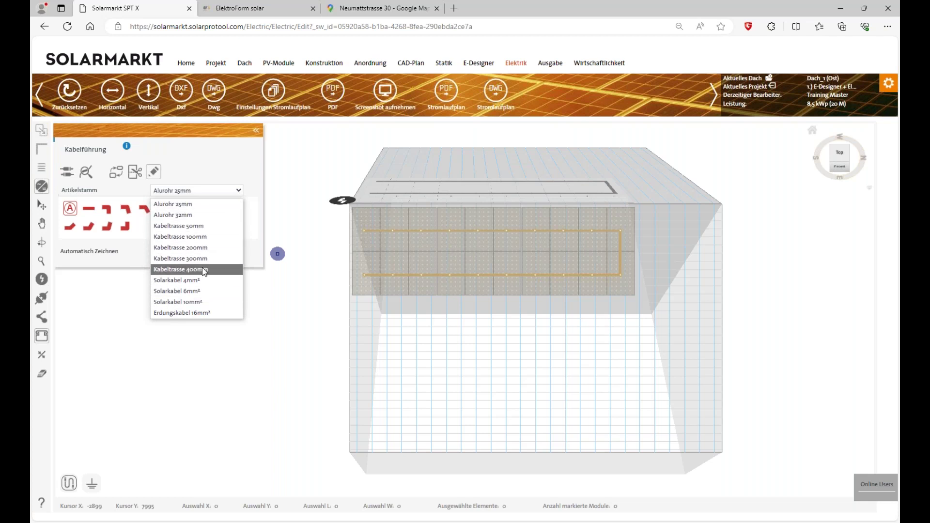
click(202, 269)
scroll(350, 290, up, 5)
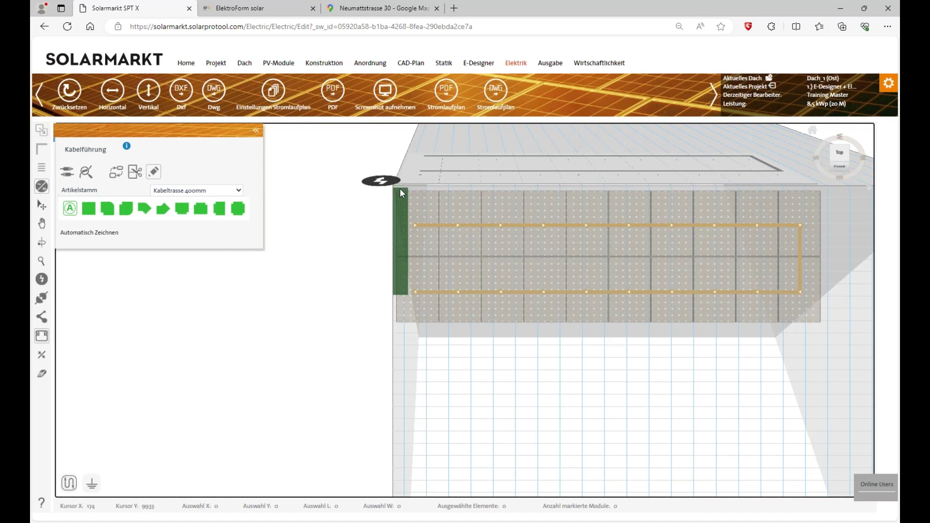
click(400, 187)
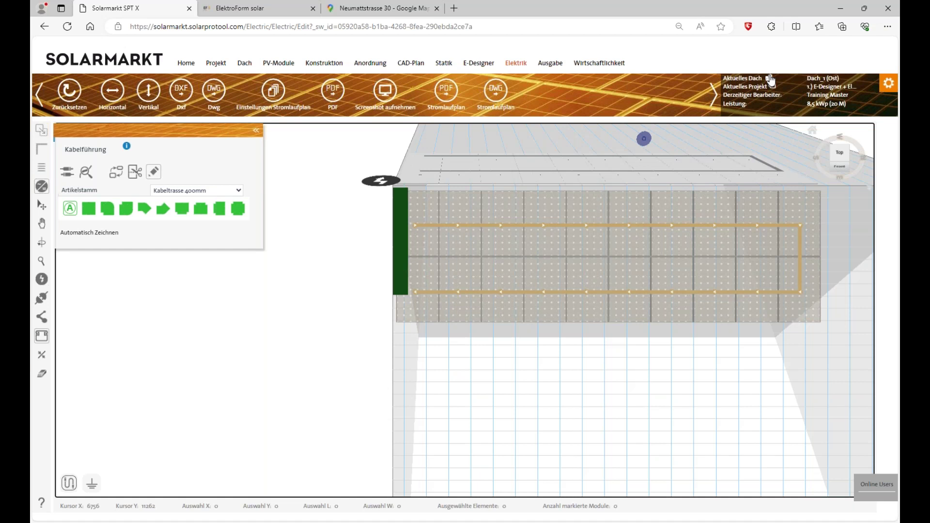
- Delete the placed 400 mm cable tray and reopen the cable routing options
click(41, 207)
click(393, 233)
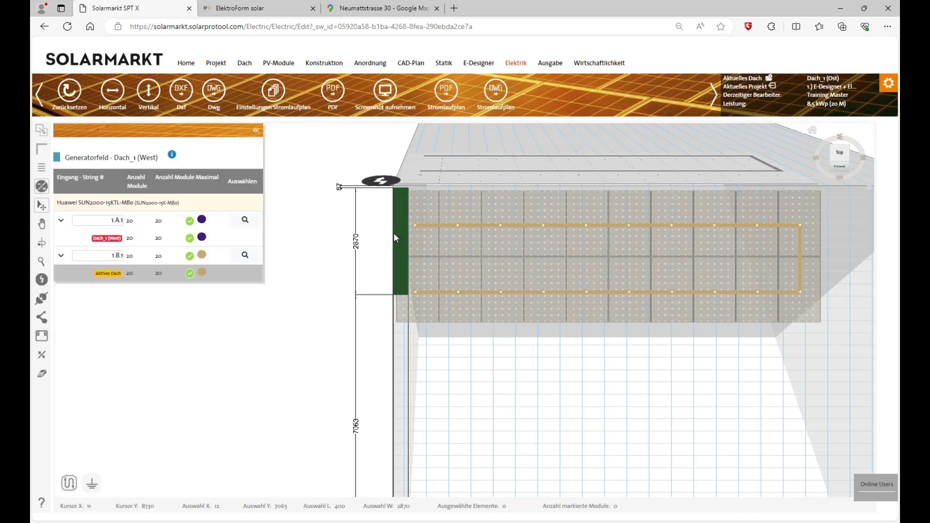
key(Delete)
click(41, 336)
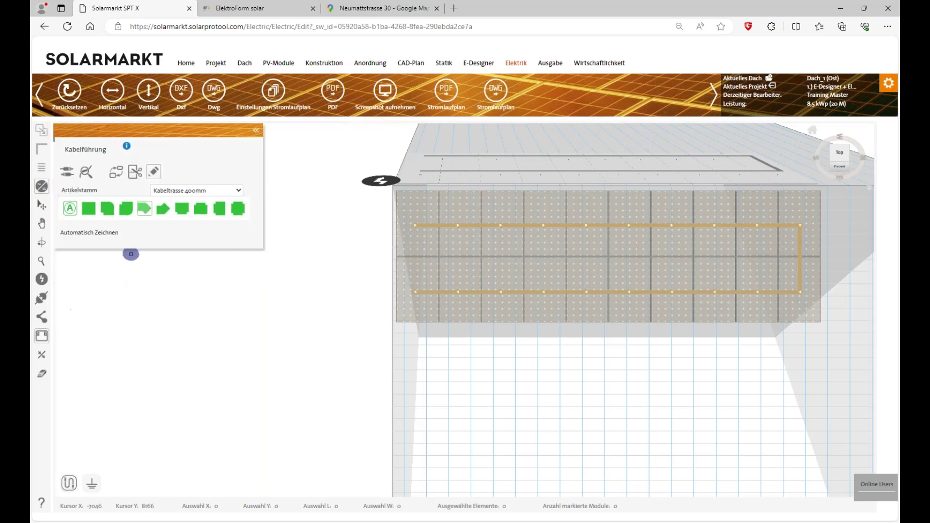
click(85, 173)
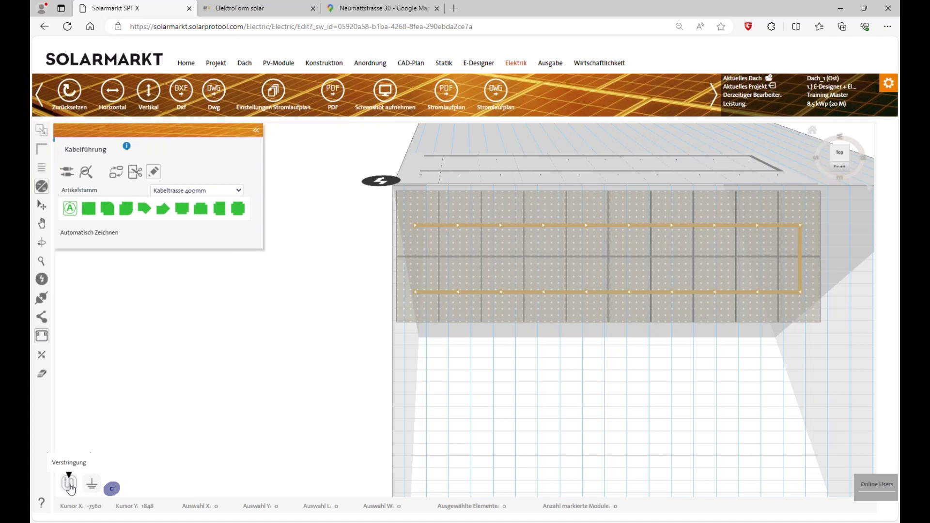
- Try laying a grounding conductor with the Erdungskabel 16mm² article, then stop drawing
click(92, 489)
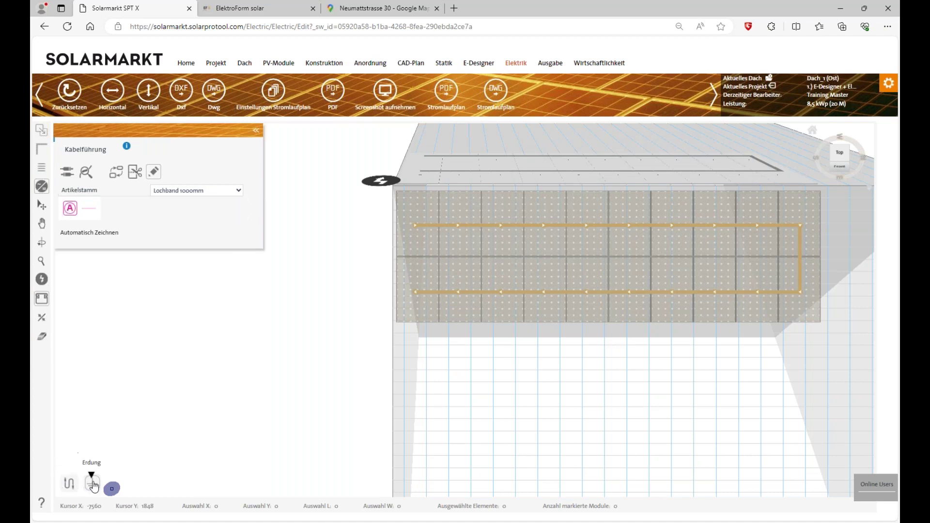
click(197, 194)
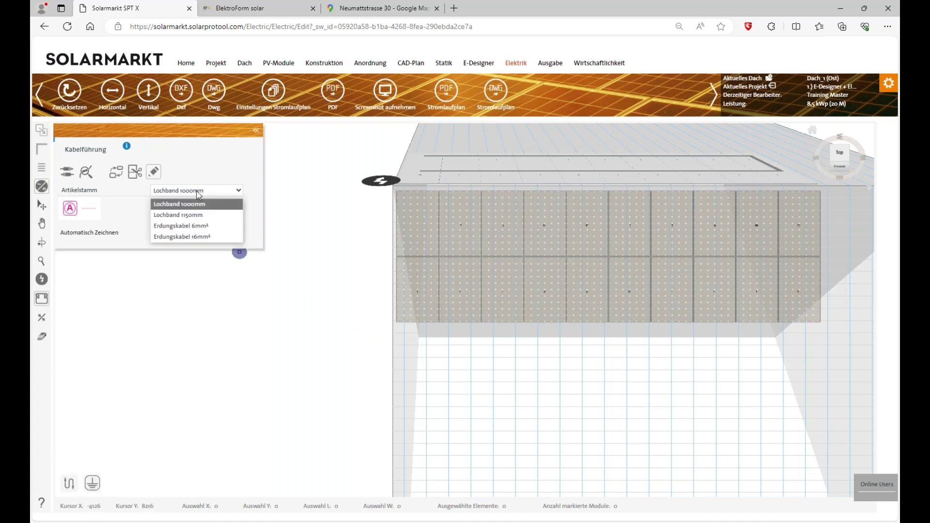
click(221, 189)
click(208, 191)
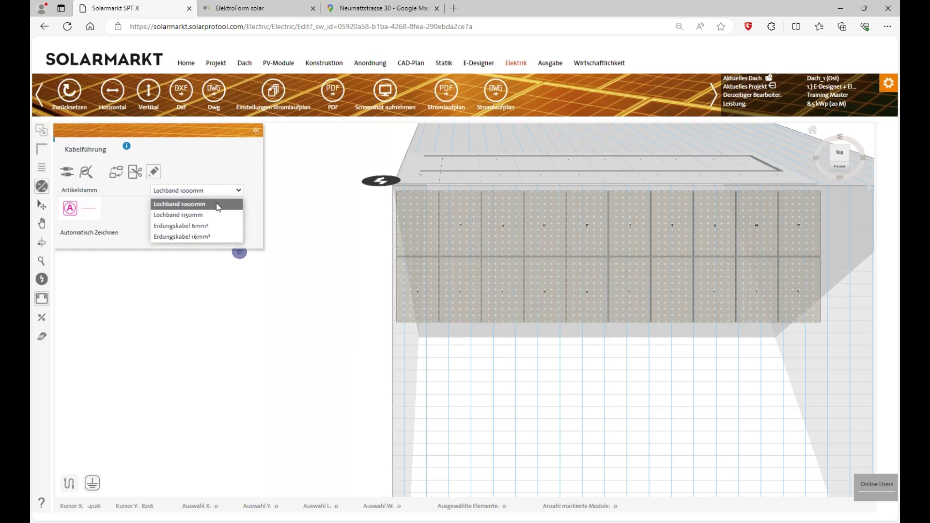
click(213, 238)
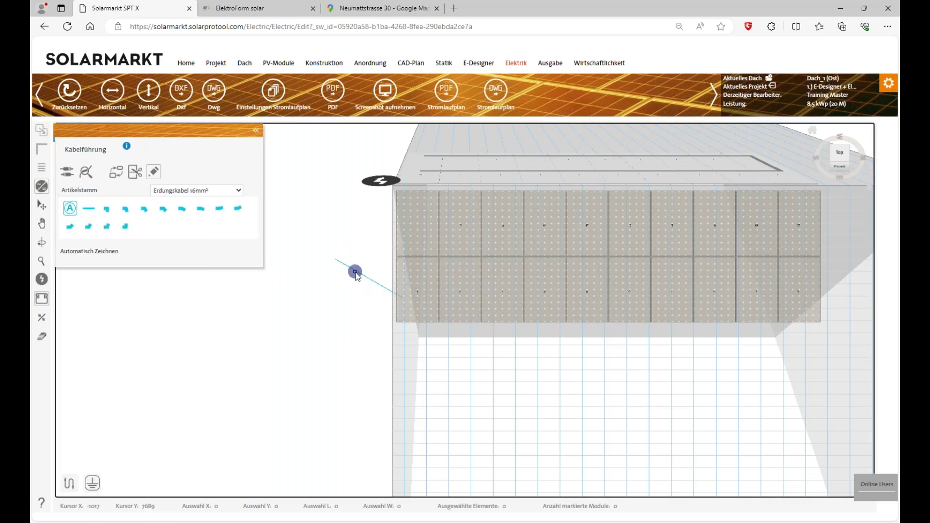
key(Escape)
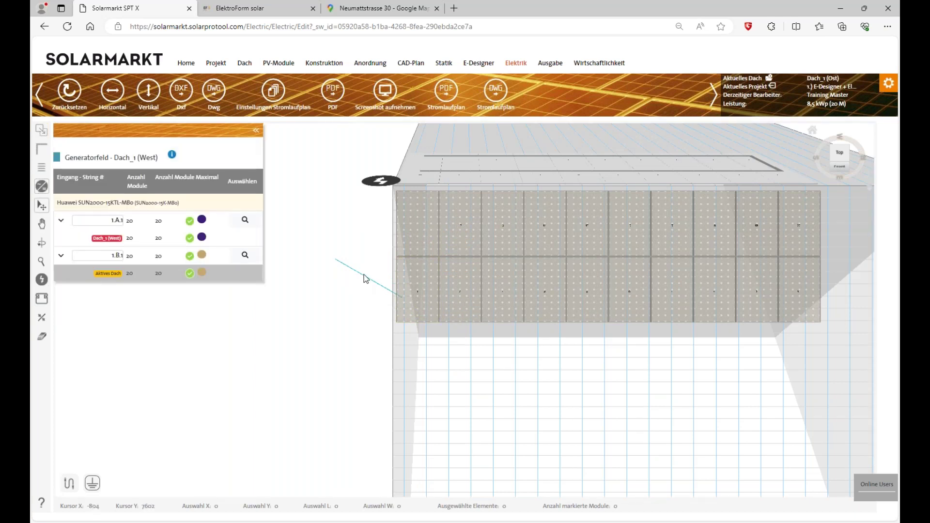
click(364, 280)
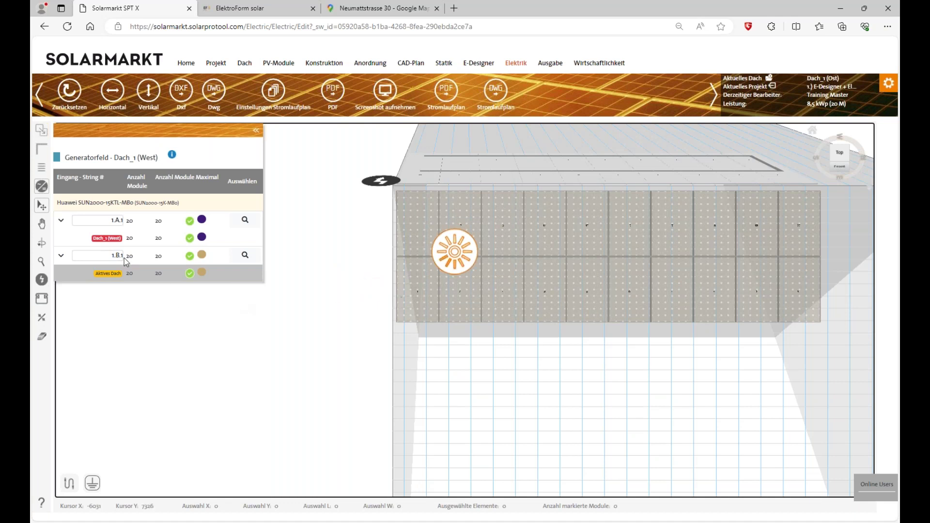
- Switch the cable routing article to the Lochband 1150mm perforated strap, then cancel drawing
click(43, 315)
click(193, 191)
click(180, 204)
click(194, 191)
click(178, 215)
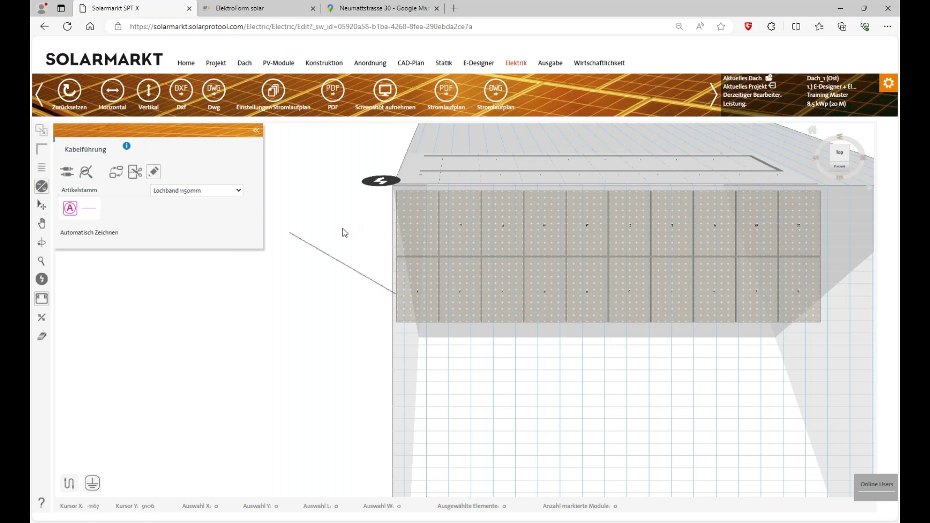
click(411, 240)
right_click(318, 272)
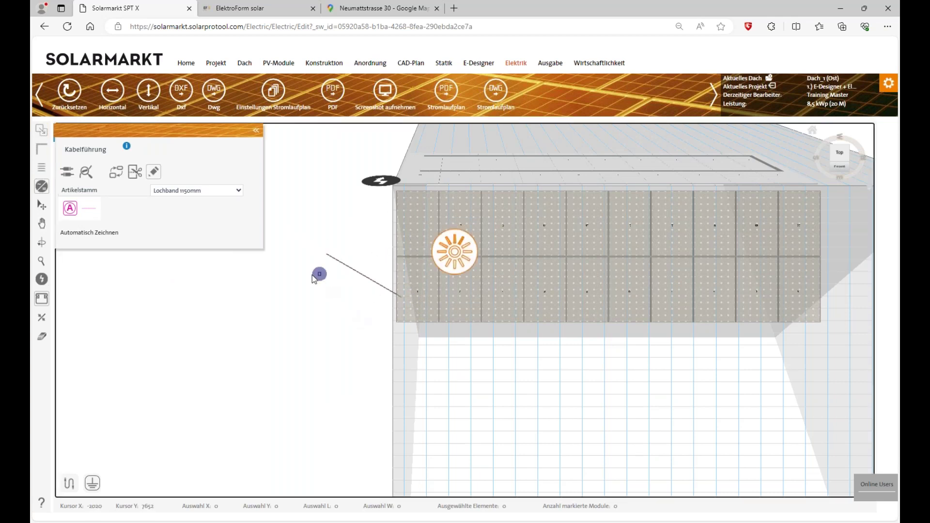
click(359, 275)
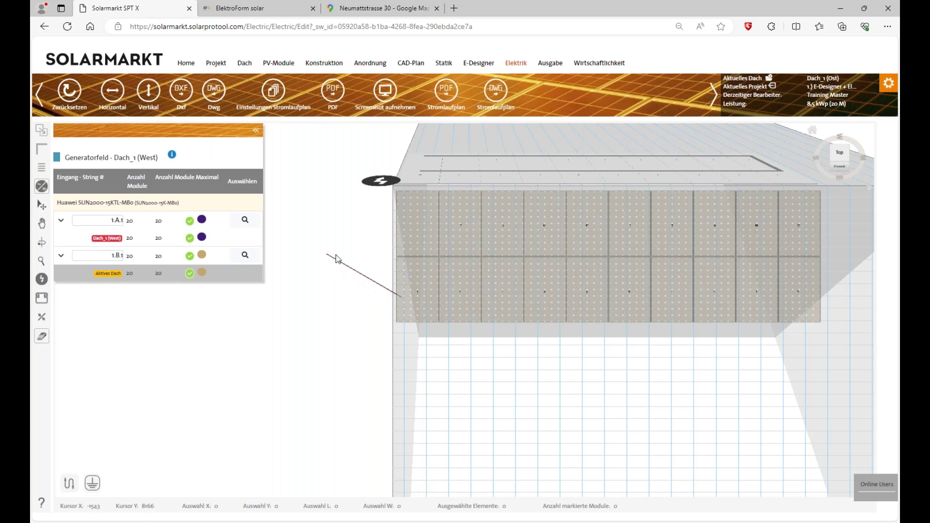
- Delete the four pieces of the stray west-roof cable and tilt back to the 3D overview
click(42, 205)
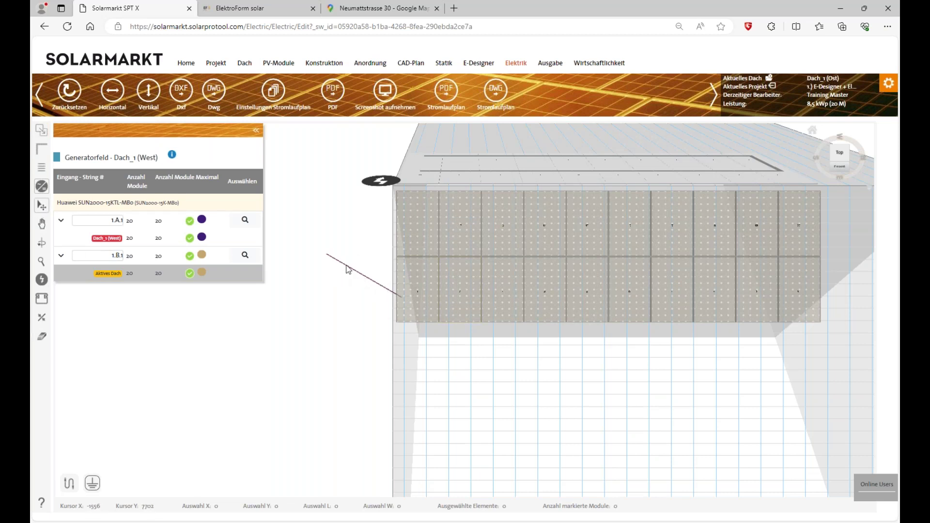
scroll(363, 283, up, 8)
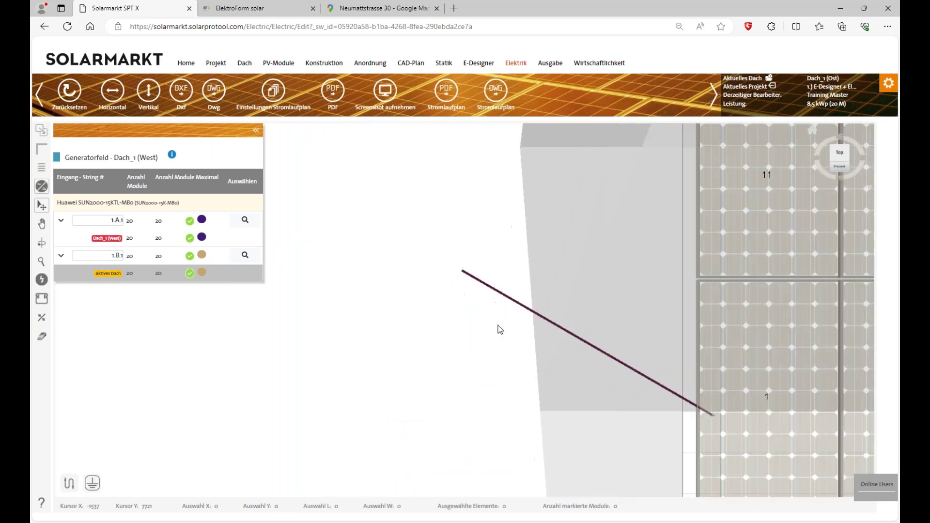
click(575, 330)
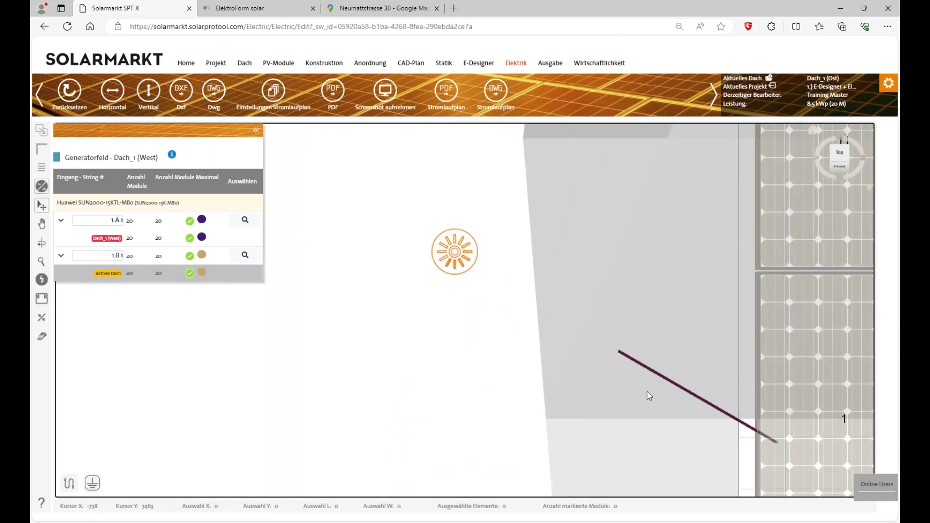
click(664, 382)
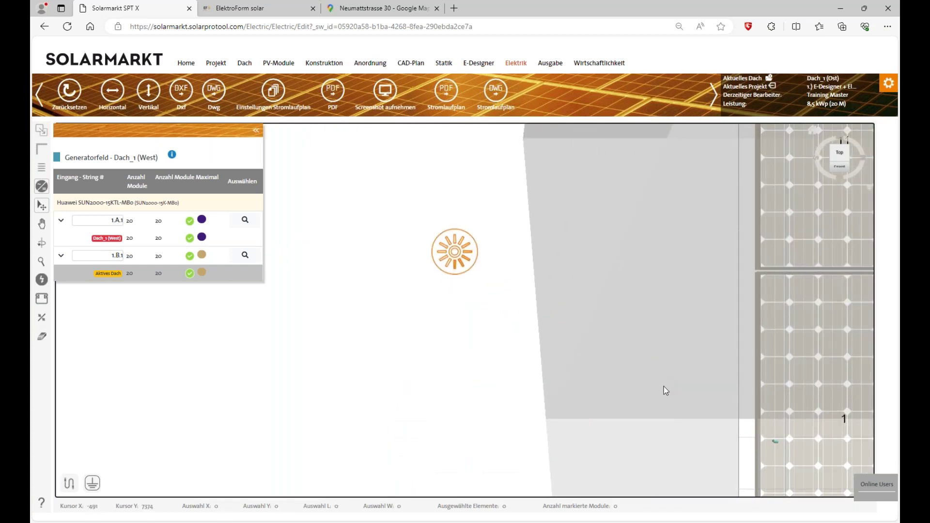
click(774, 441)
scroll(702, 441, up, 6)
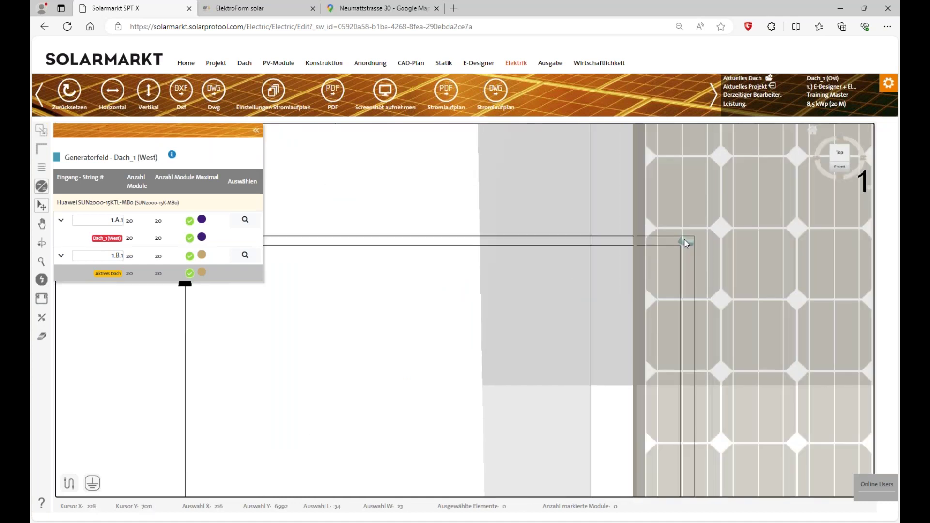
click(683, 238)
scroll(605, 324, down, 2)
scroll(605, 329, down, 3)
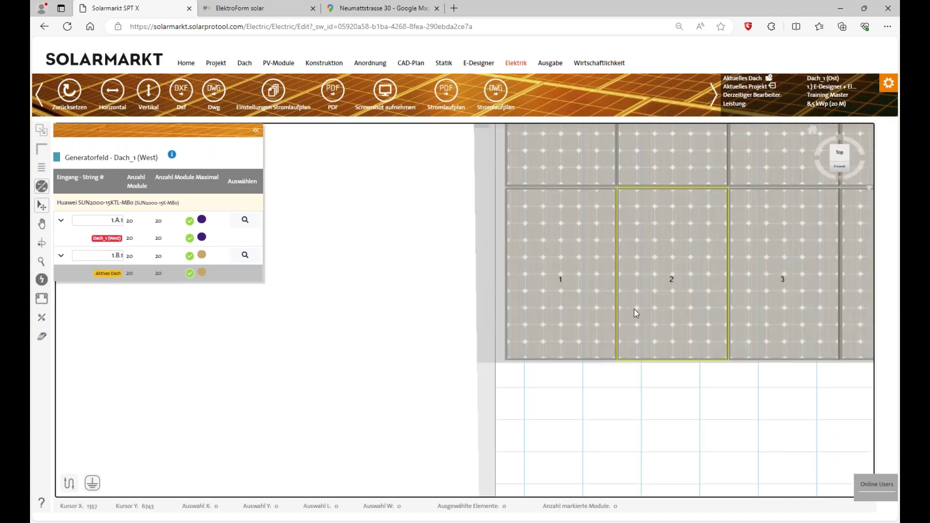
drag(583, 321, 755, 387)
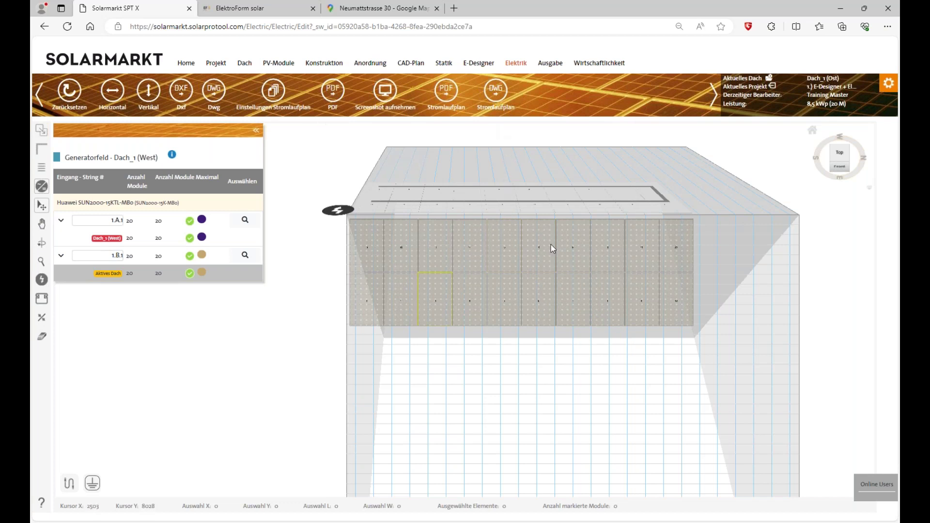
click(279, 99)
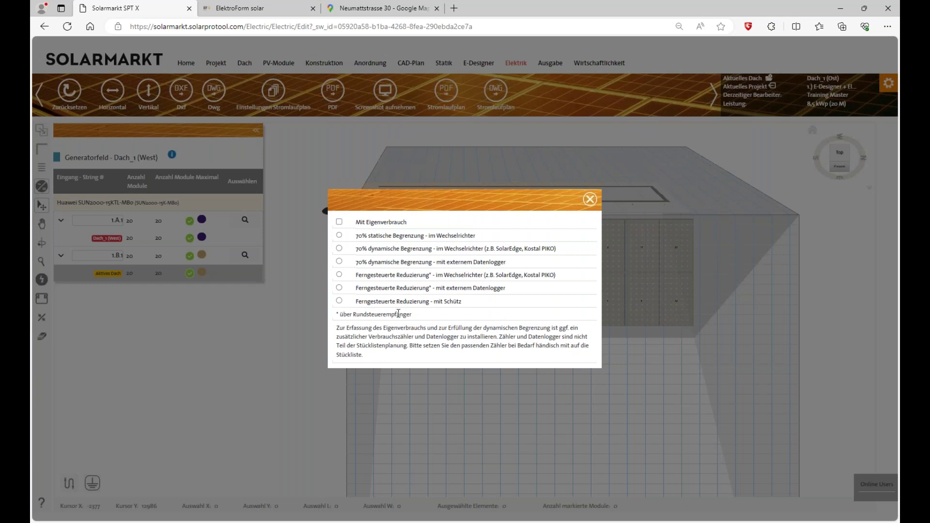
- Export the circuit diagram as a PDF without changing settings and view the downloaded file
click(589, 200)
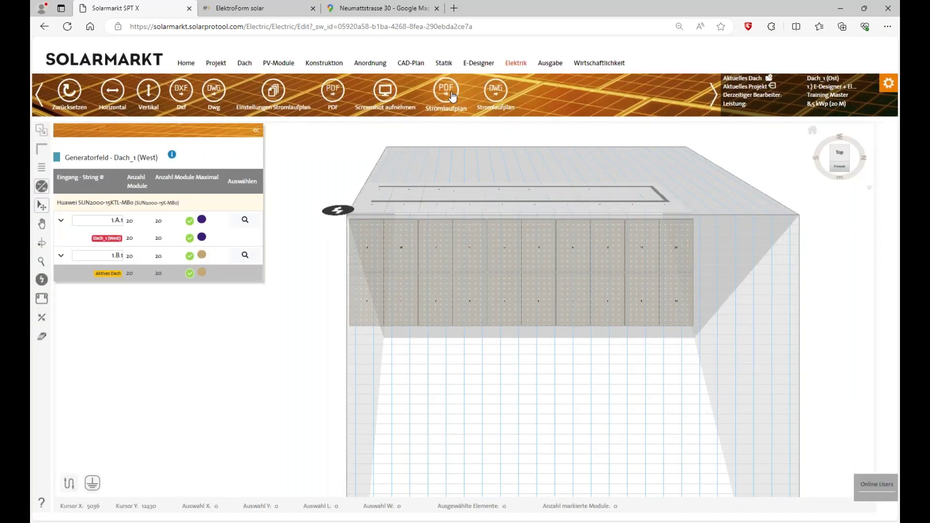
click(452, 96)
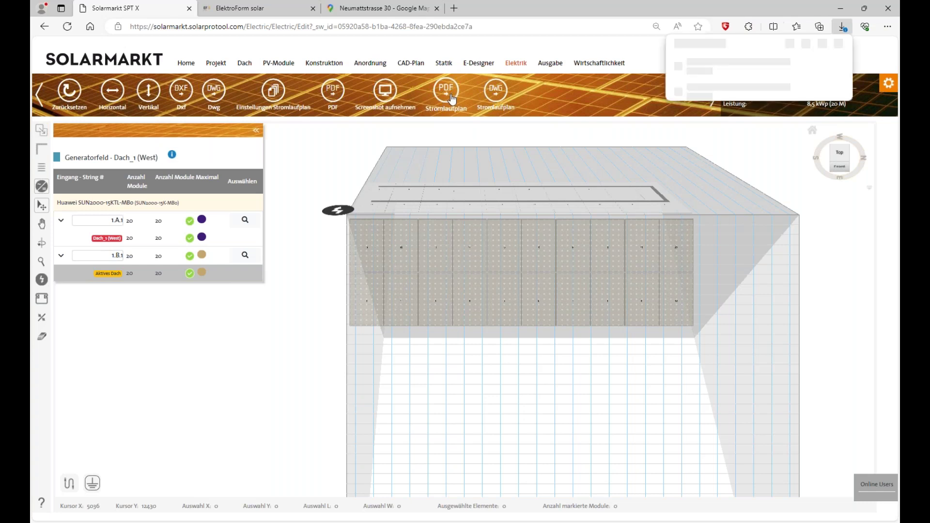
click(718, 76)
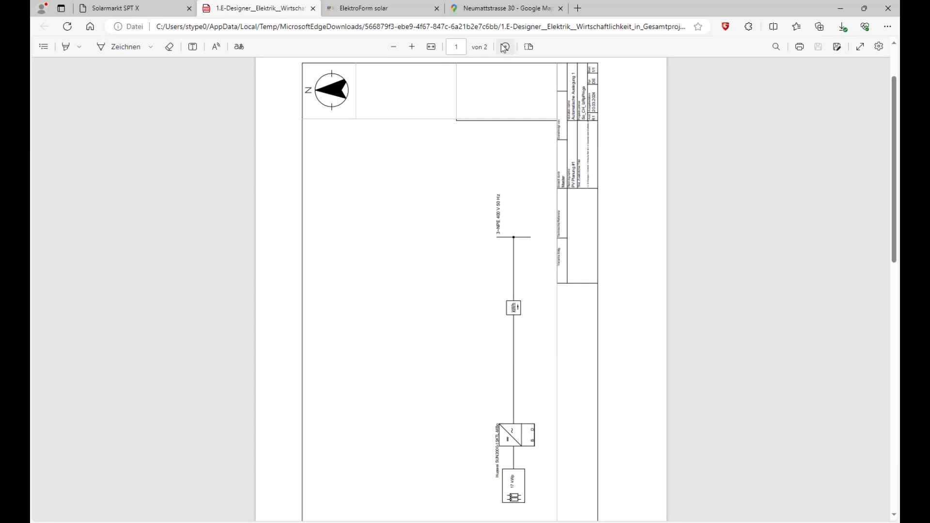
click(506, 46)
- Inspect the landscape schematic and its 17 kWp generator value, then close the PDF tab
scroll(286, 344, down, 5)
scroll(310, 329, up, 5)
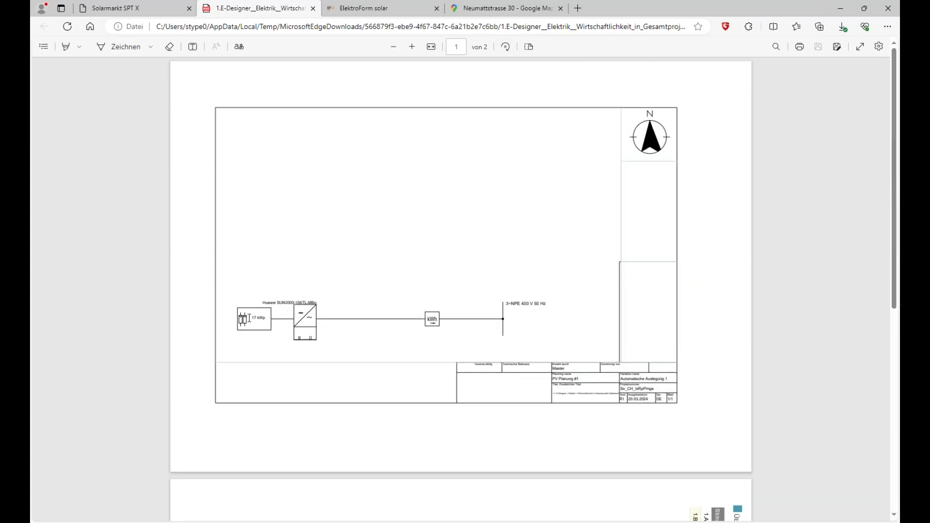
scroll(249, 318, up, 3)
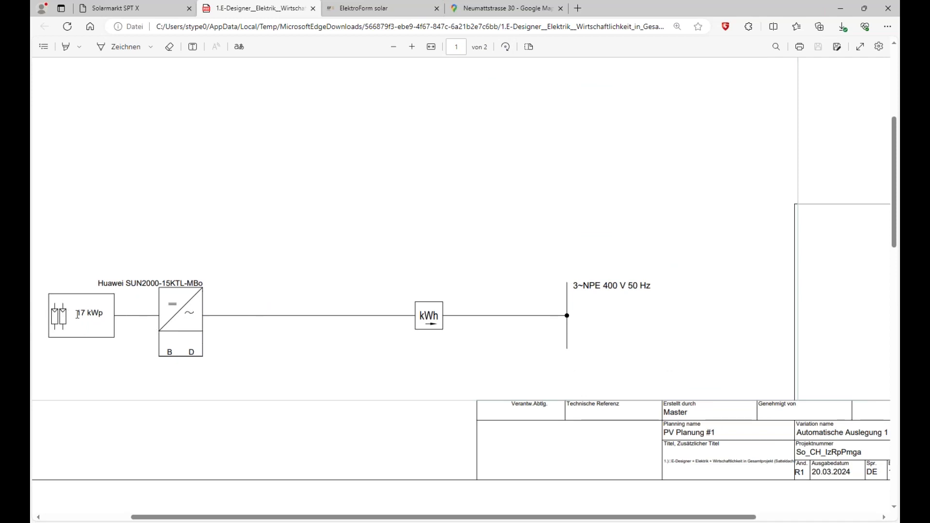
drag(101, 316, 101, 316)
click(99, 331)
scroll(378, 337, down, 2)
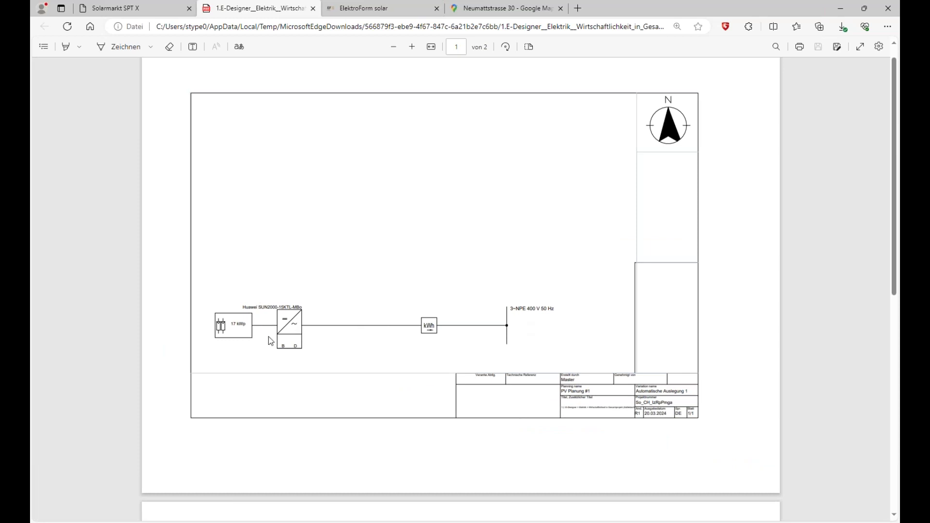
scroll(335, 332, down, 6)
scroll(508, 243, up, 6)
click(313, 9)
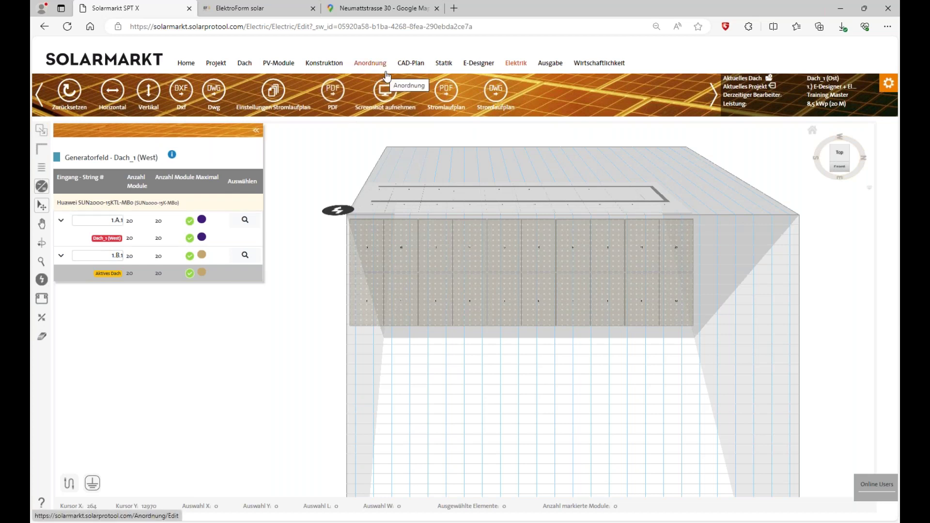
click(484, 68)
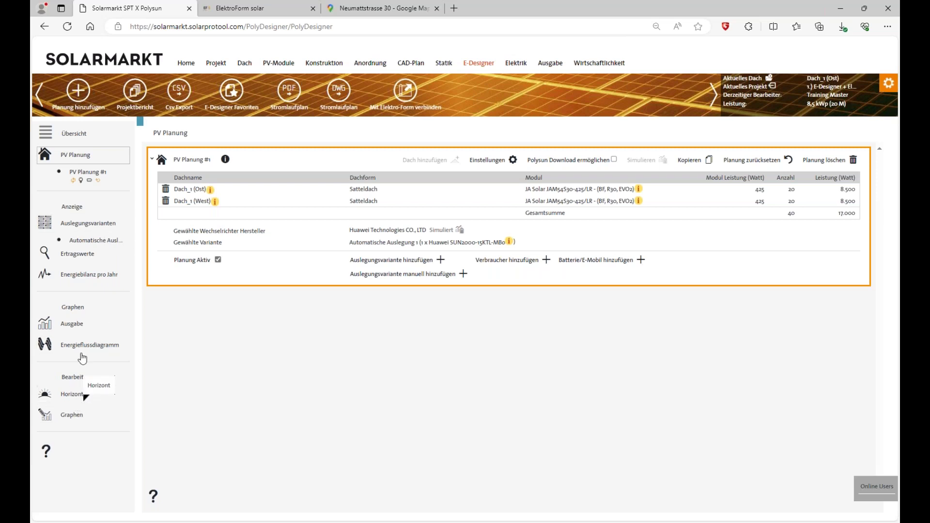
- Review PV Planung #1's yield values, then show the 21 June / 21 December sun-path horizon chart
click(90, 253)
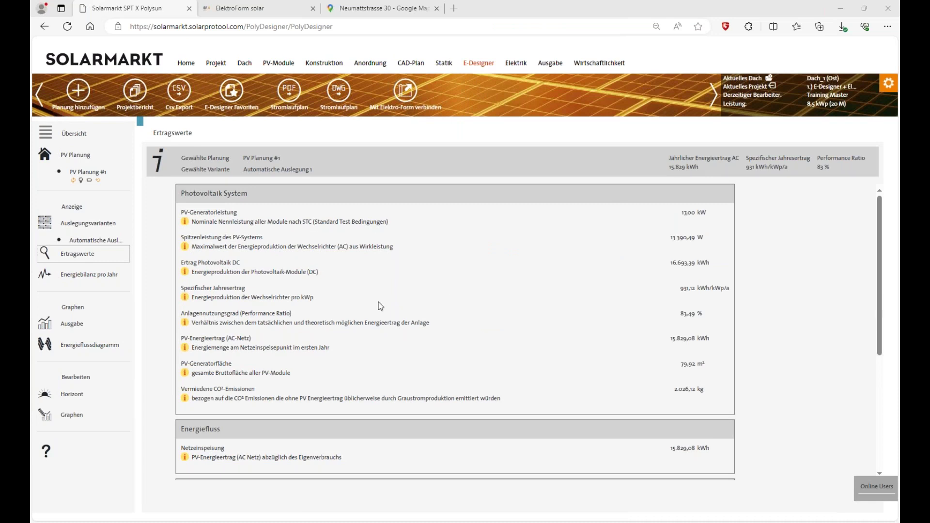
click(79, 396)
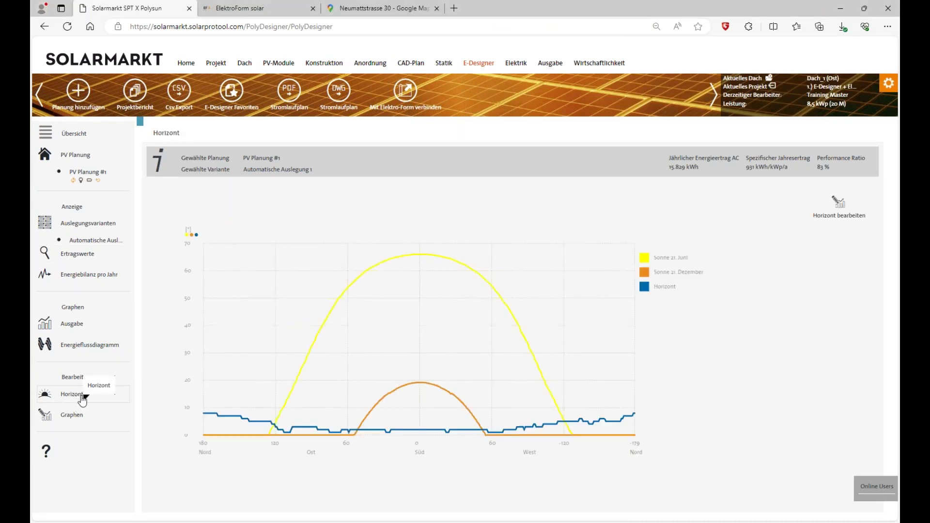
click(842, 217)
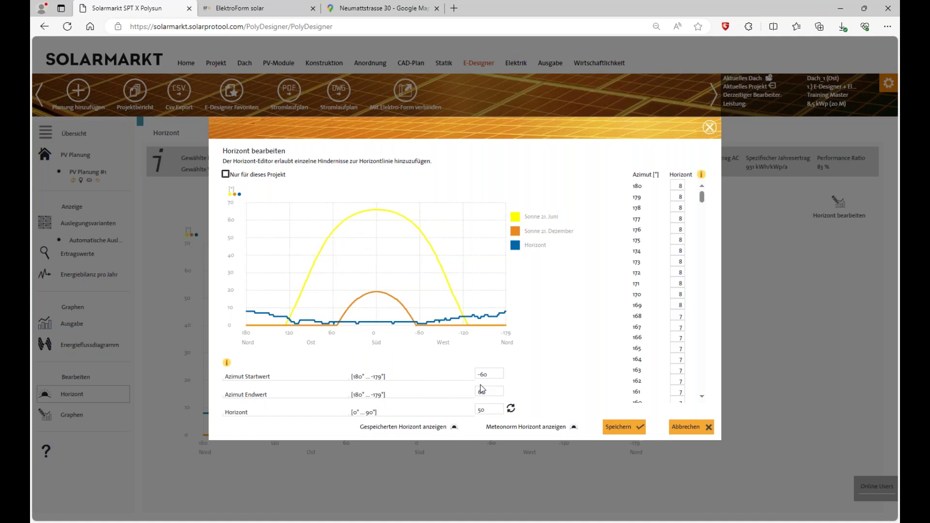
- Add a 40° horizon obstacle spanning azimuth 0 to -60
drag(494, 374, 445, 376)
text(0)
key(Tab)
text(-)
double_click(482, 410)
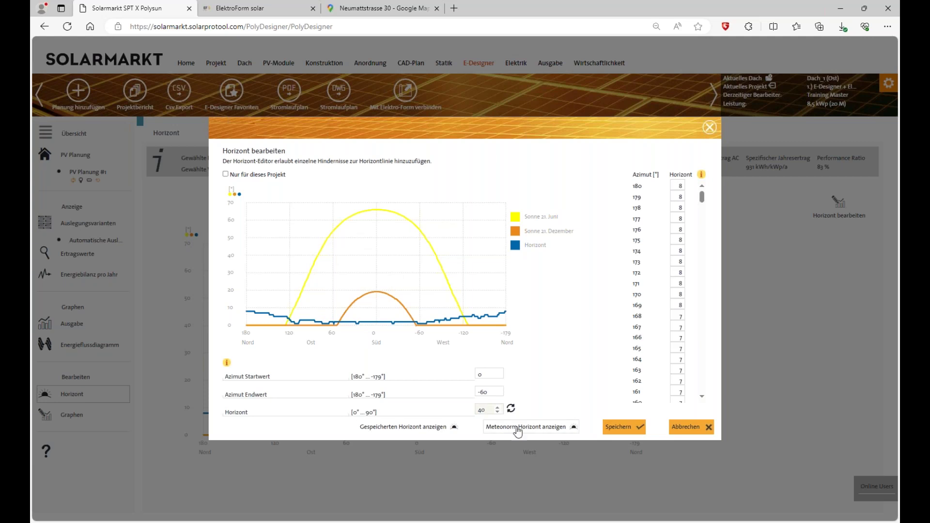
click(510, 409)
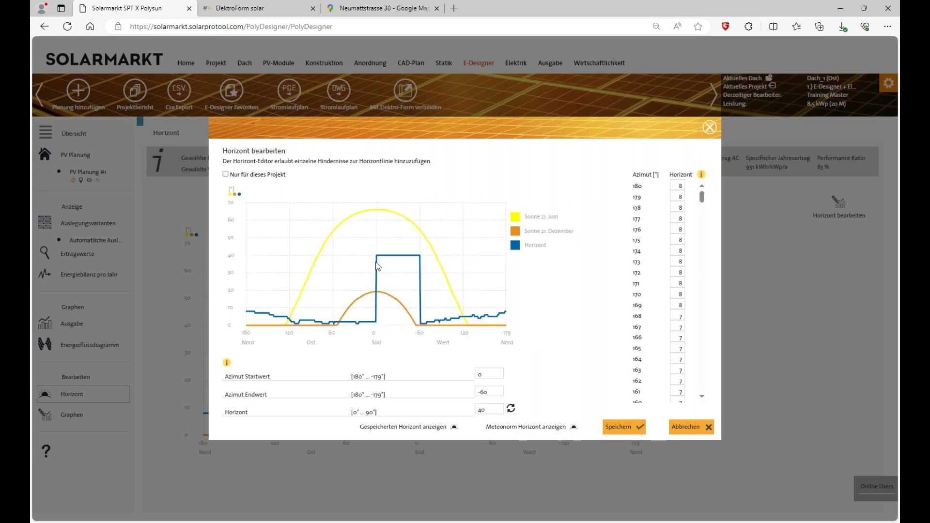
- Save the horizon for this project only, re-simulate all plannings, and compare the 15.829,08 kWh yield
click(625, 429)
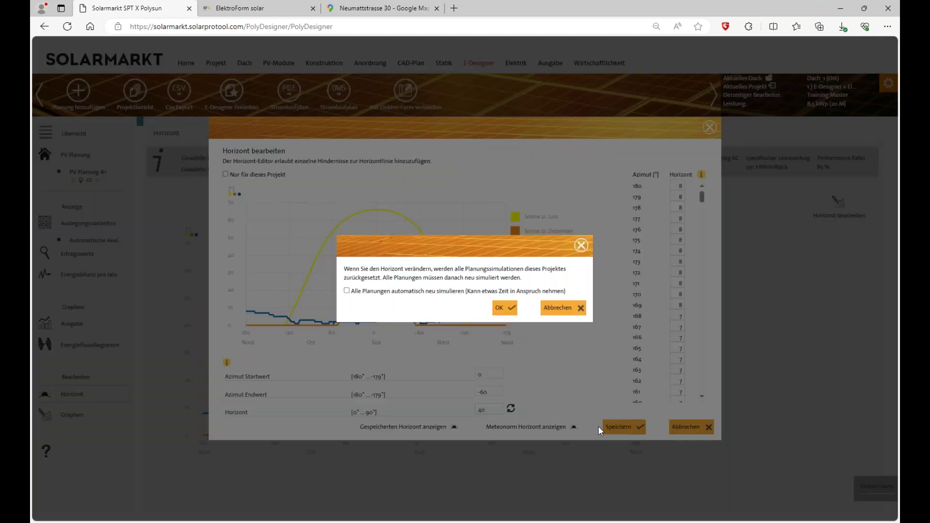
click(581, 246)
click(225, 175)
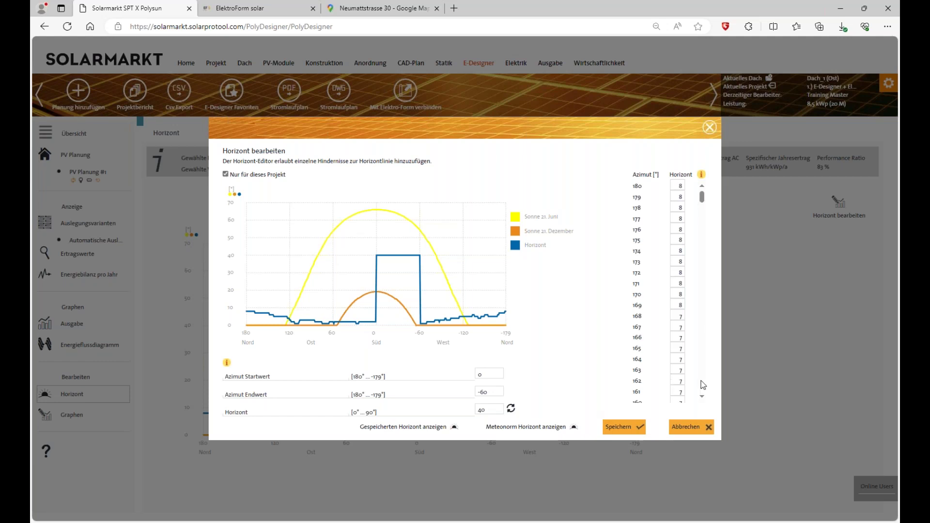
click(624, 428)
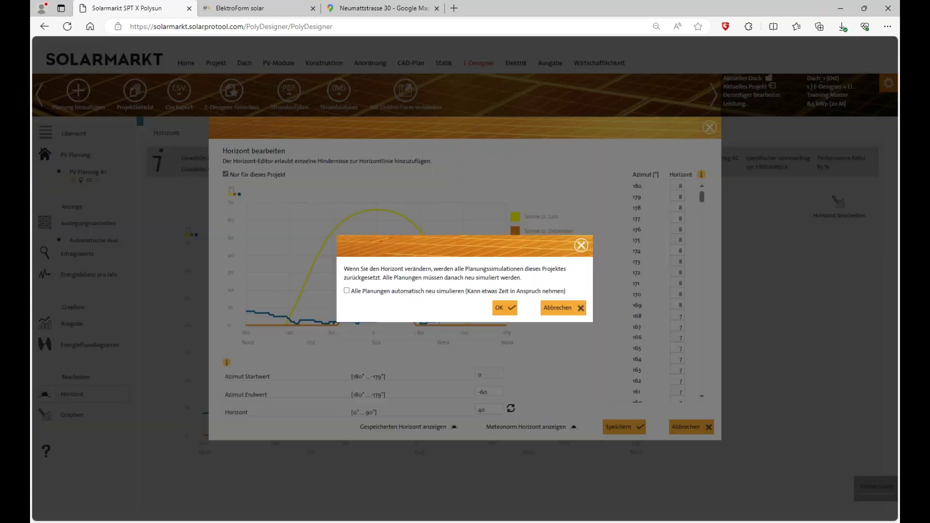
click(347, 291)
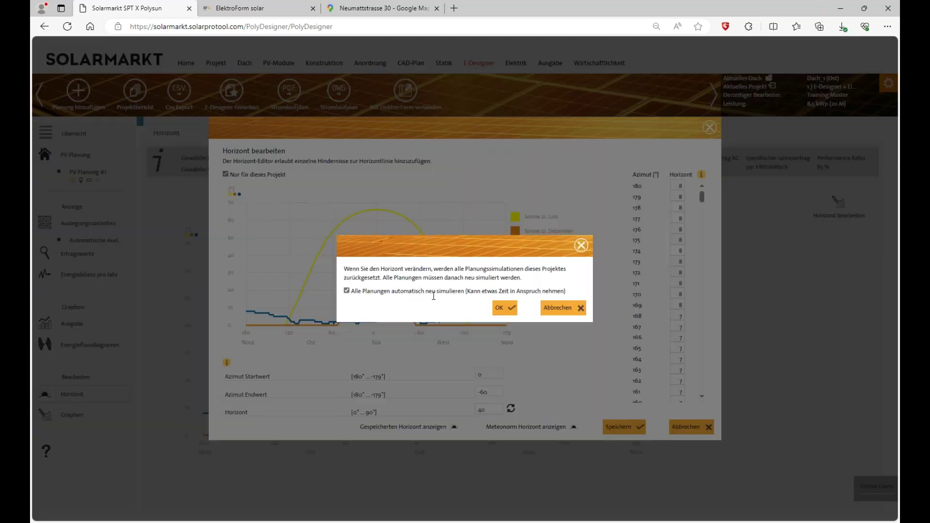
click(503, 310)
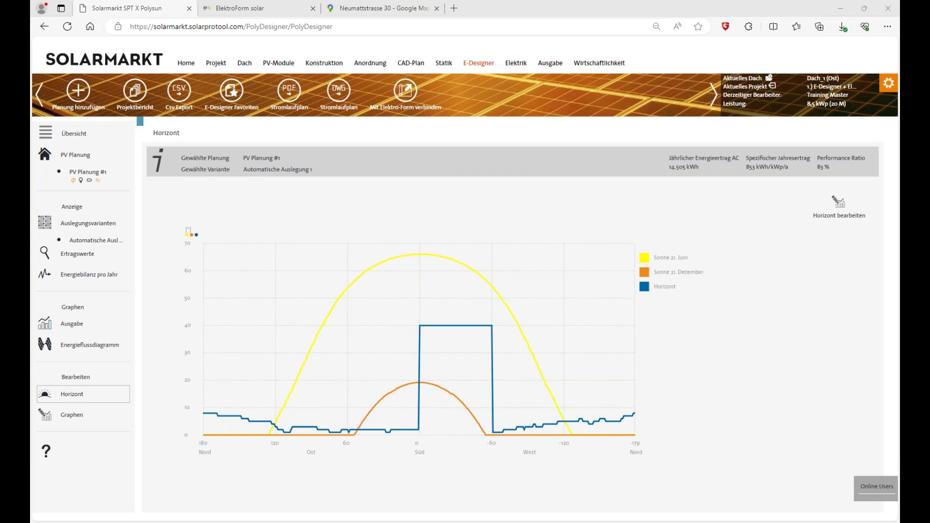
mouse_move(683, 168)
mouse_down()
mouse_move(700, 159)
mouse_move(670, 167)
mouse_up()
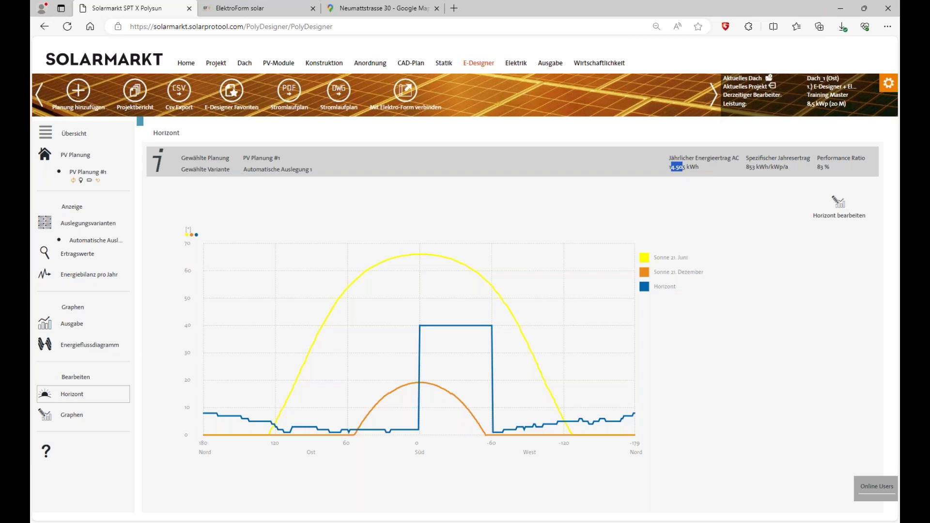
double_click(582, 162)
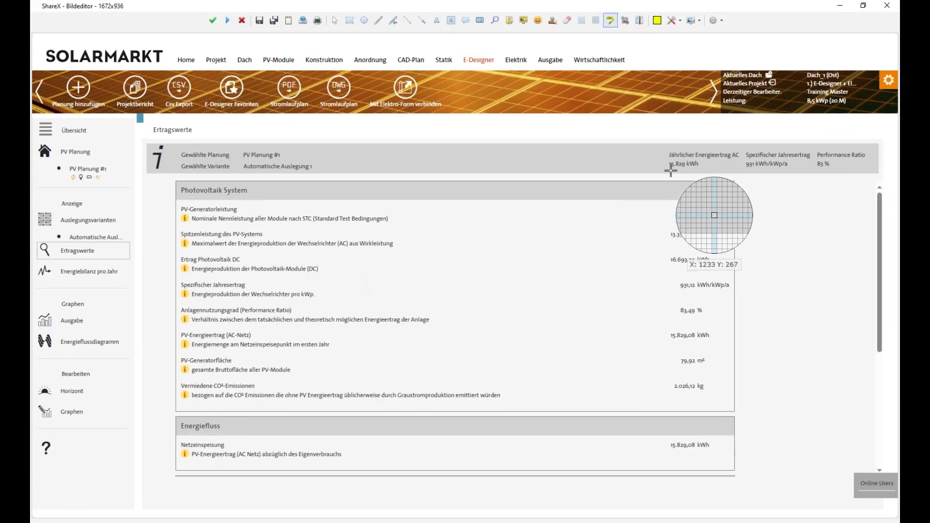
- Shrink and close the ShareX screenshot editor, returning to the Horizont bearbeiten view
drag(631, 7, 459, 199)
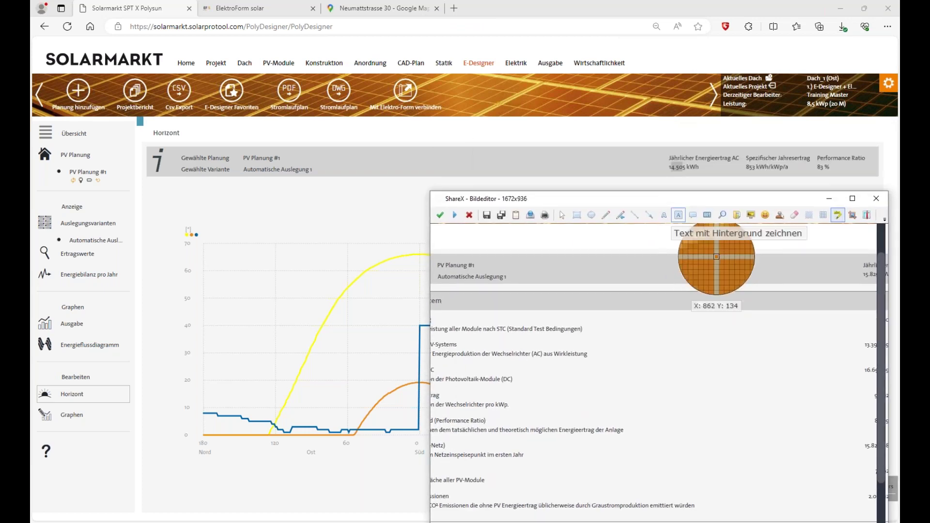
mouse_move(616, 194)
mouse_down()
mouse_move(455, 165)
mouse_move(623, 194)
mouse_up()
scroll(565, 381, right, 6)
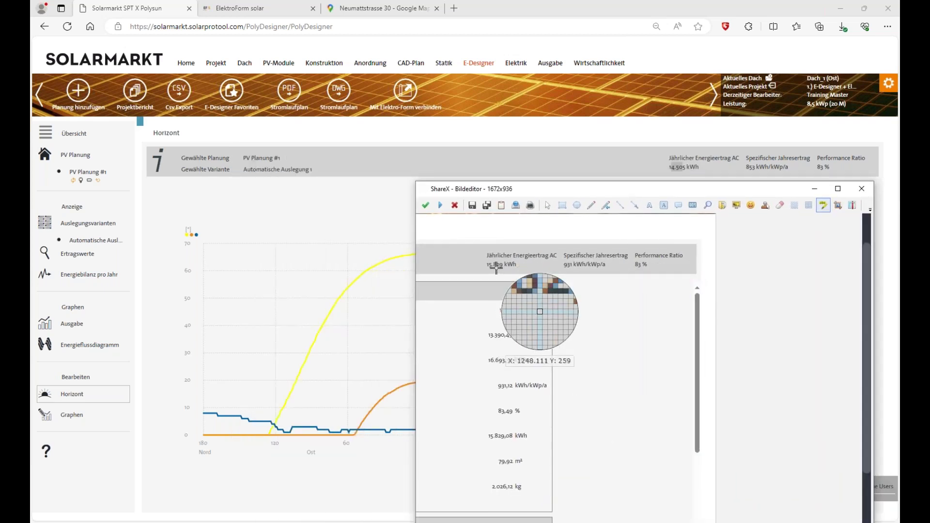
drag(416, 285, 466, 290)
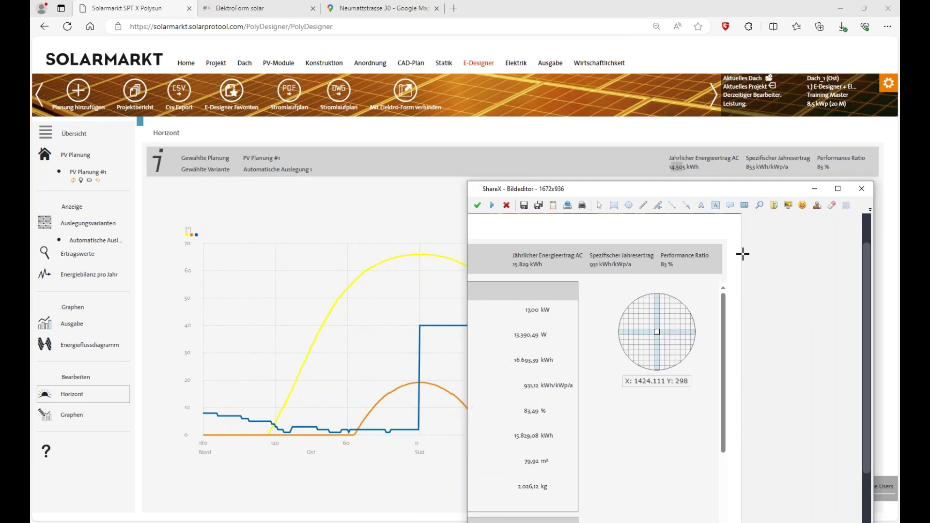
click(861, 188)
click(841, 209)
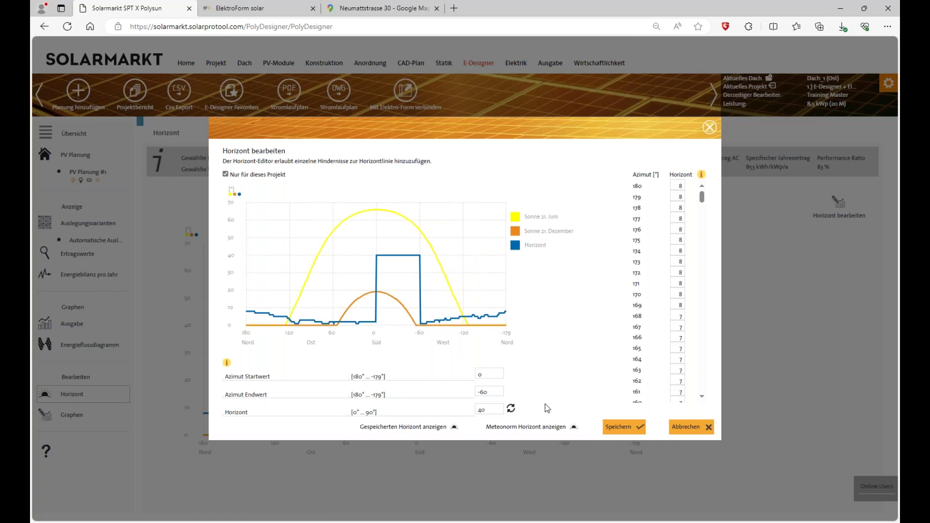
- Swap the 40° obstacle for the Meteonorm horizon, save it, and go back to PV Planung
click(549, 434)
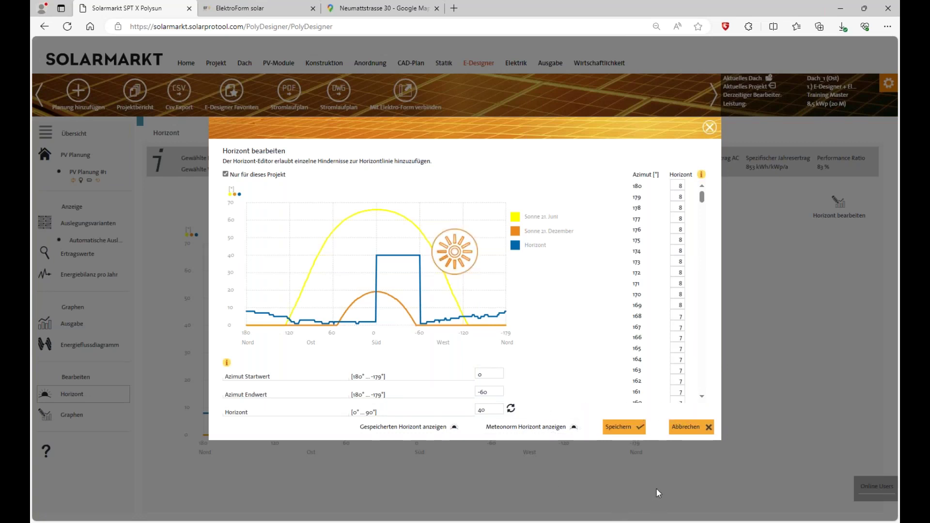
click(634, 428)
click(504, 310)
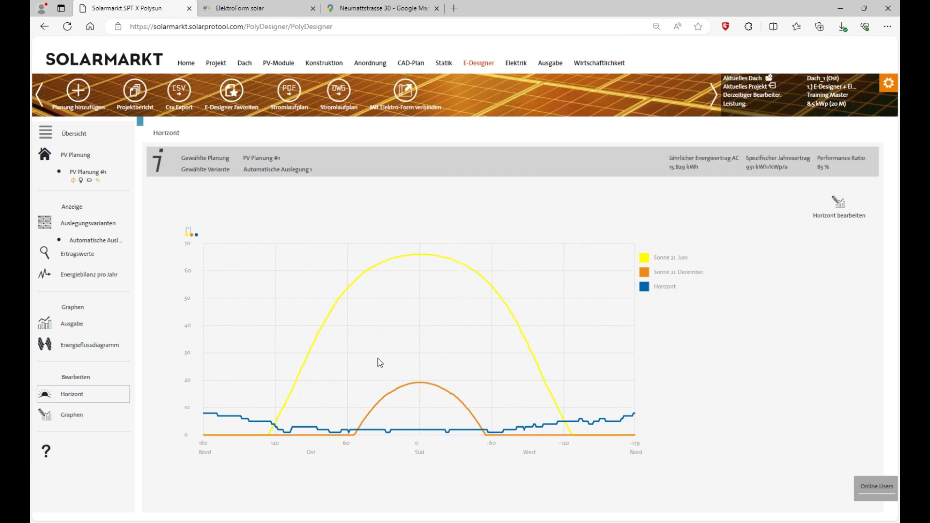
click(84, 155)
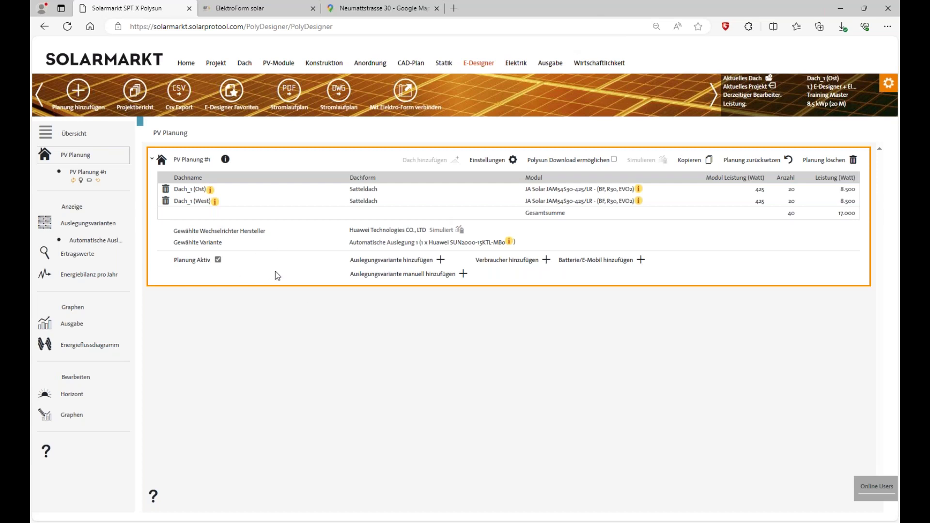
click(454, 8)
- Detach the stage-site tab into its own window and show Automatische Auslegung 1's stringing
drag(582, 8, 928, 162)
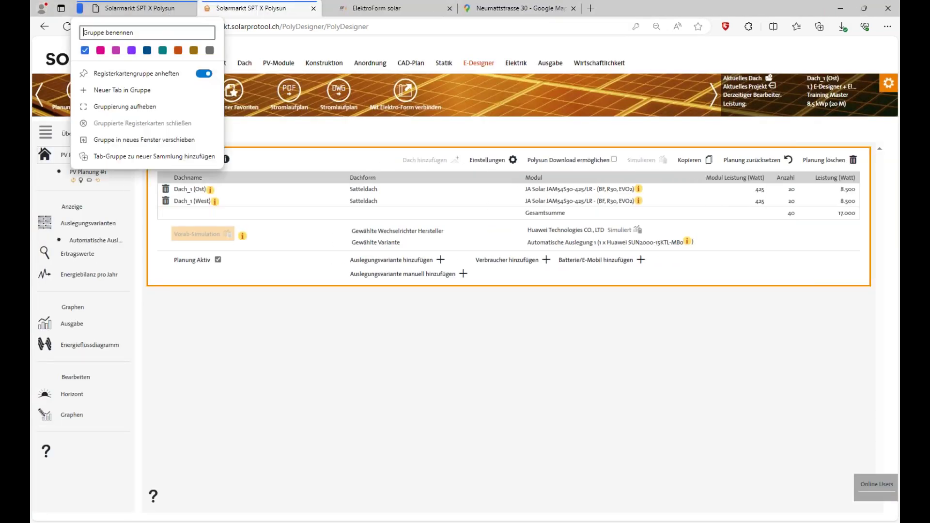
key(Escape)
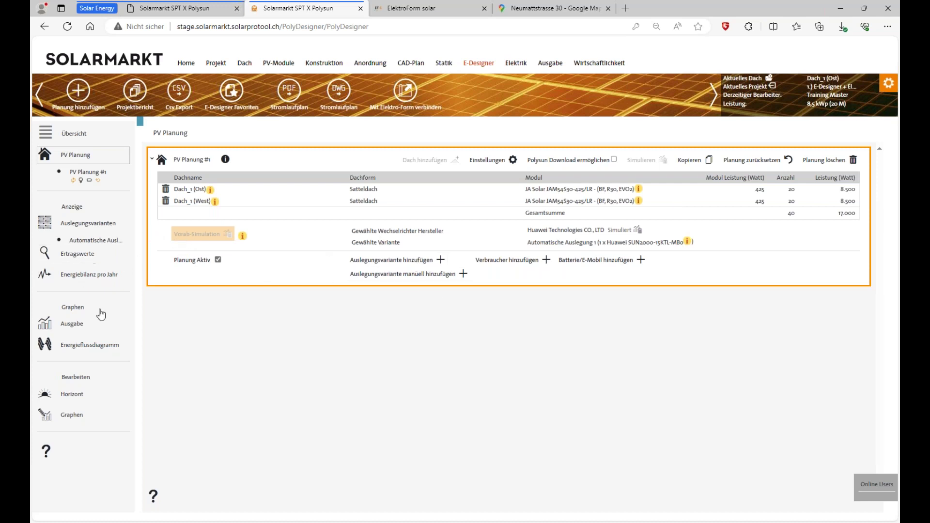
click(88, 223)
click(588, 233)
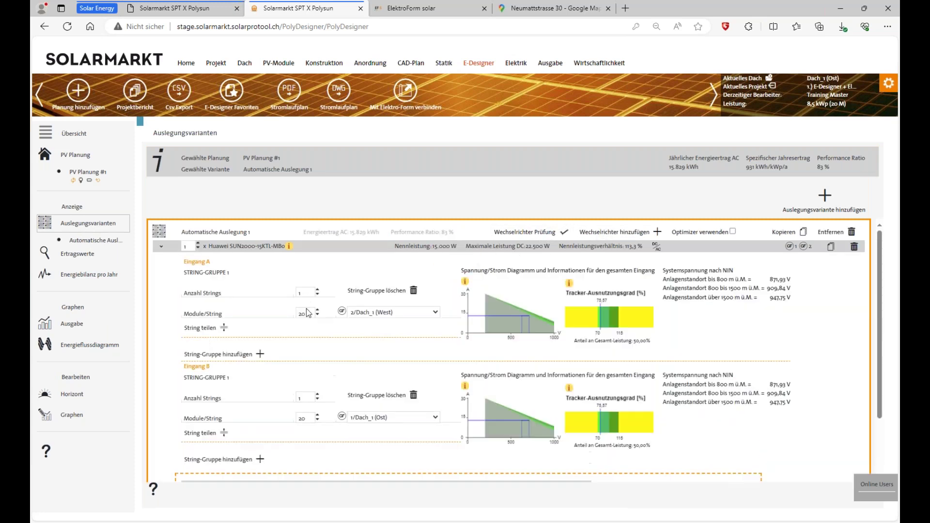
- Toggle input A from 20 to 19 and back to 20 modules per string, save, and return
scroll(305, 280, down, 1)
click(305, 273)
key(Down)
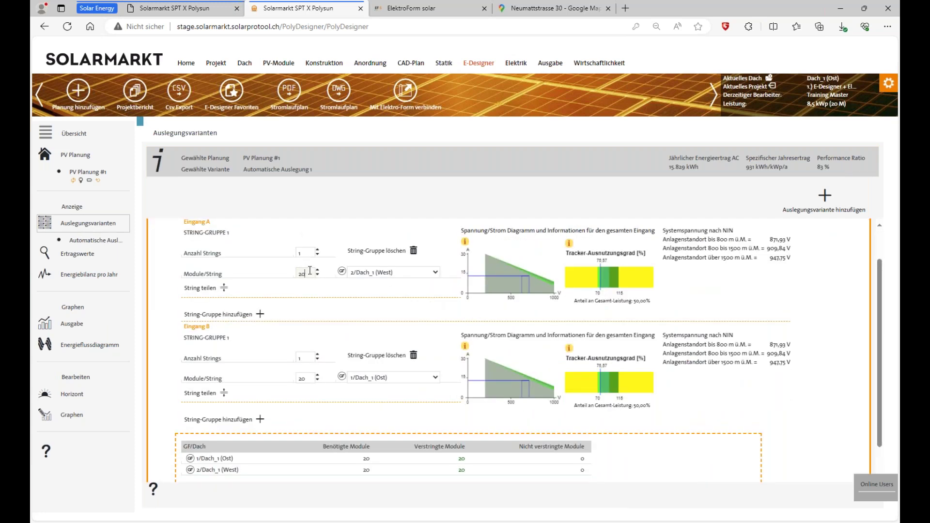
key(Up)
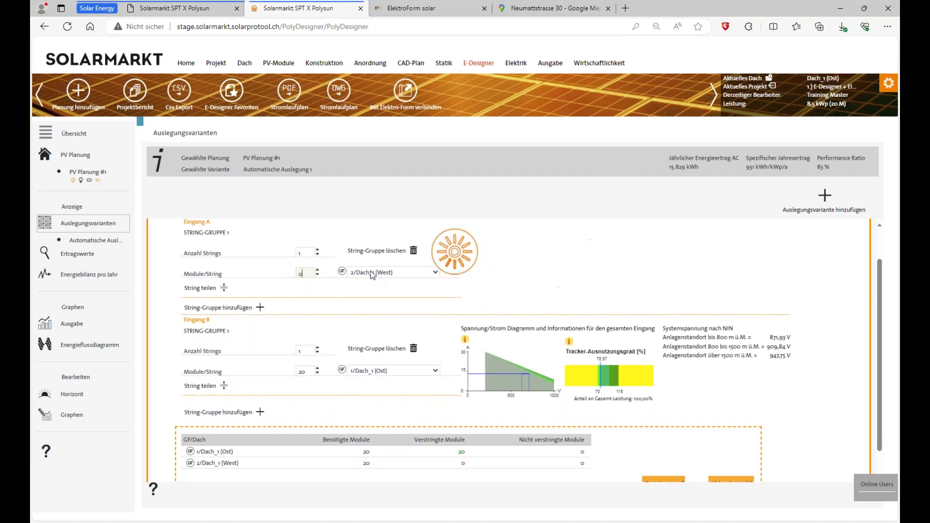
scroll(533, 368, down, 1)
click(670, 459)
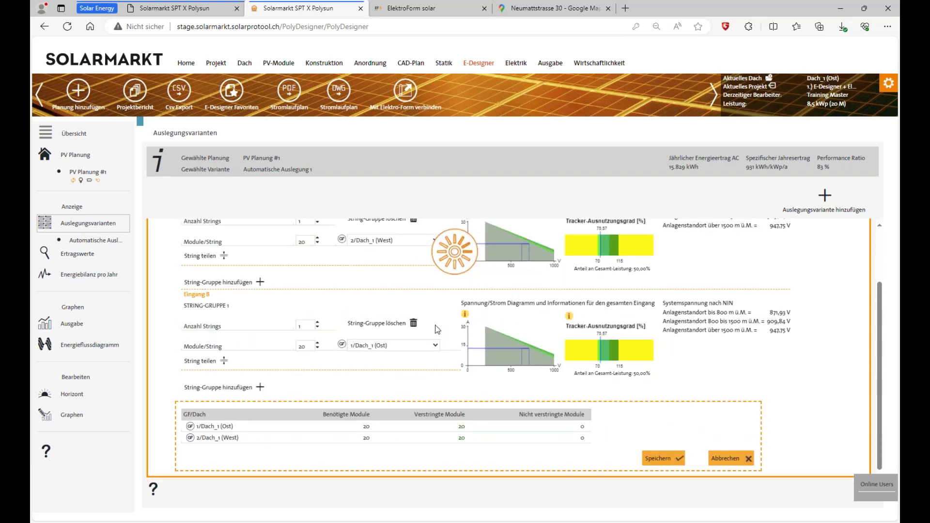
click(90, 156)
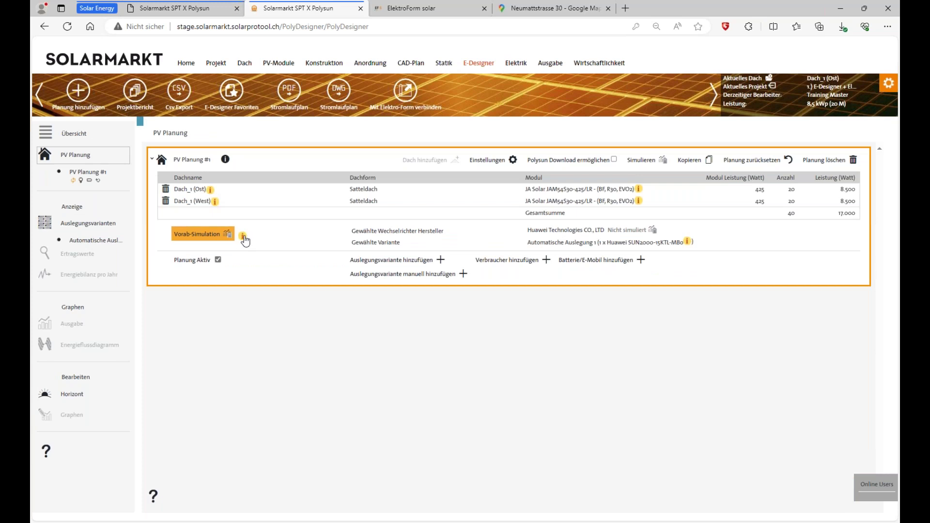
- Run the Vorab-Simulation and check the design variants and yield values
click(212, 236)
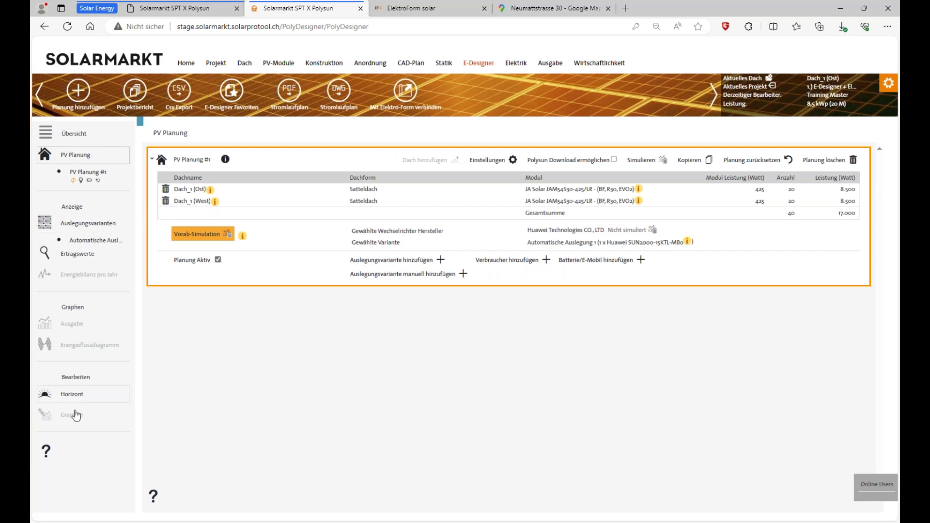
click(90, 224)
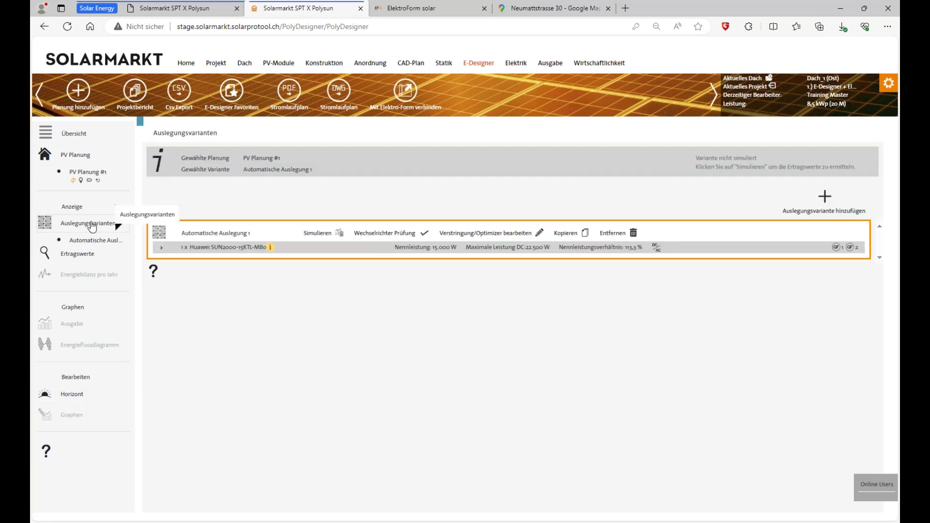
click(83, 155)
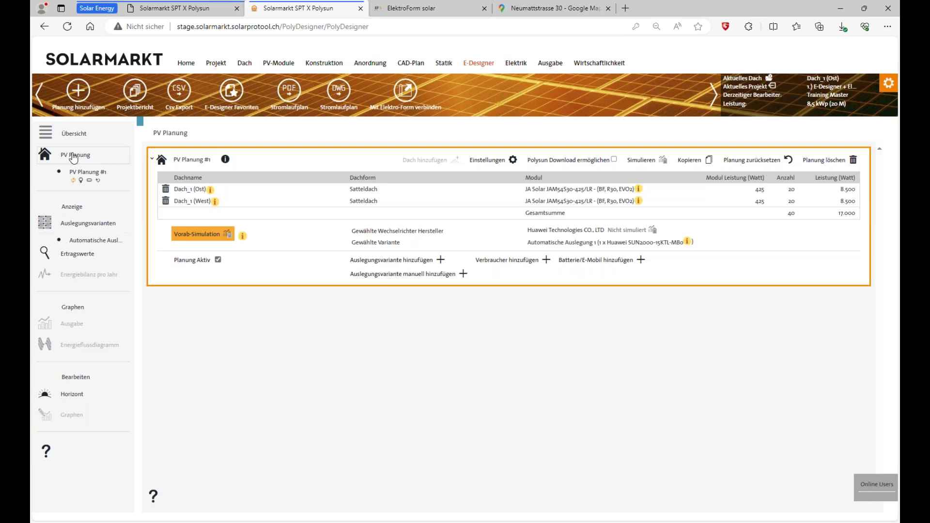
click(208, 236)
click(85, 253)
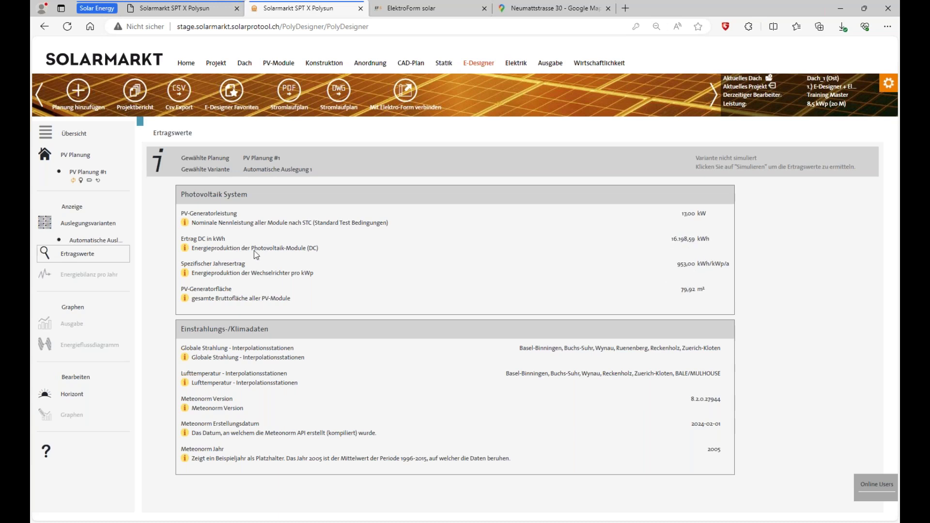
click(75, 155)
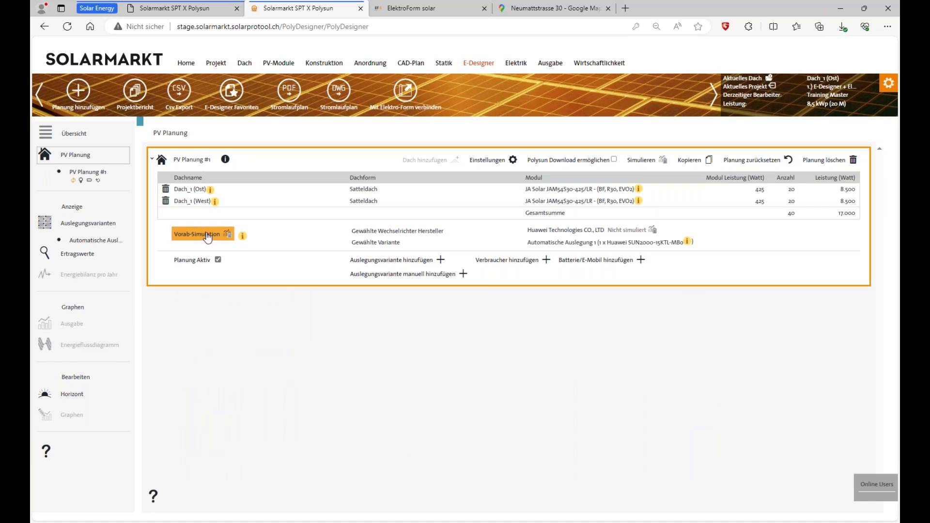
click(109, 227)
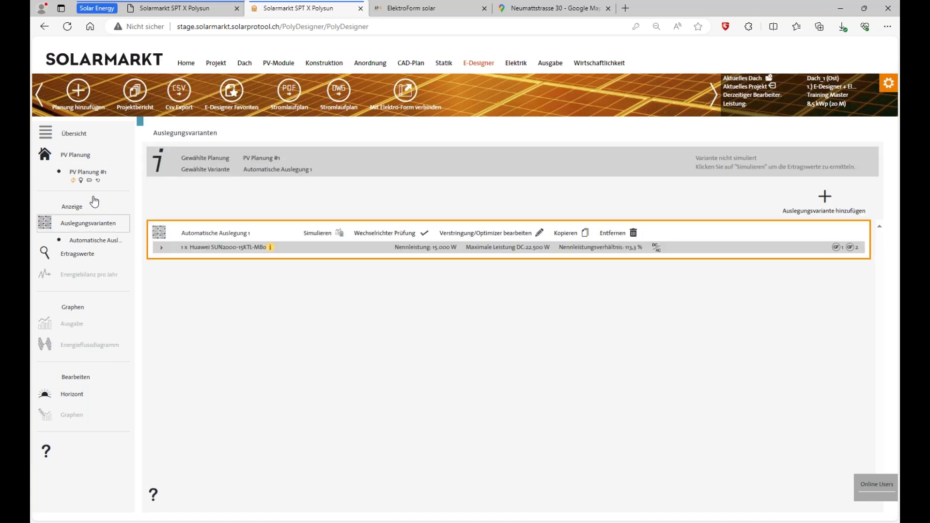
click(87, 255)
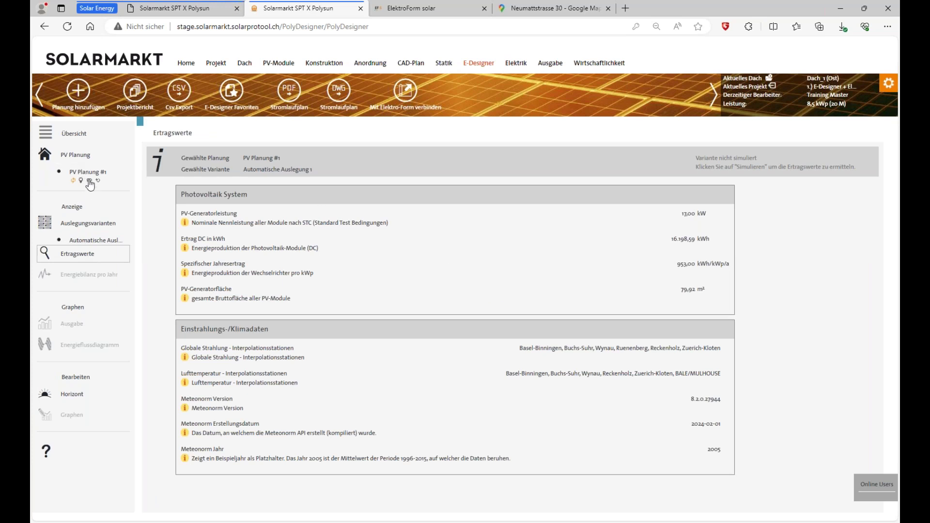
click(75, 156)
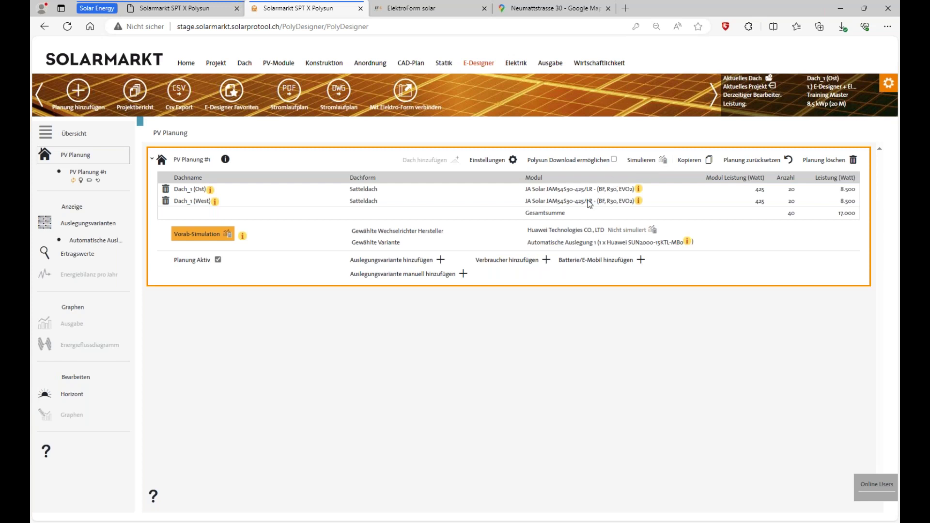
- Log out of the stage site, close its tab, reload the live planning, and ungroup the tabs
click(887, 92)
click(829, 117)
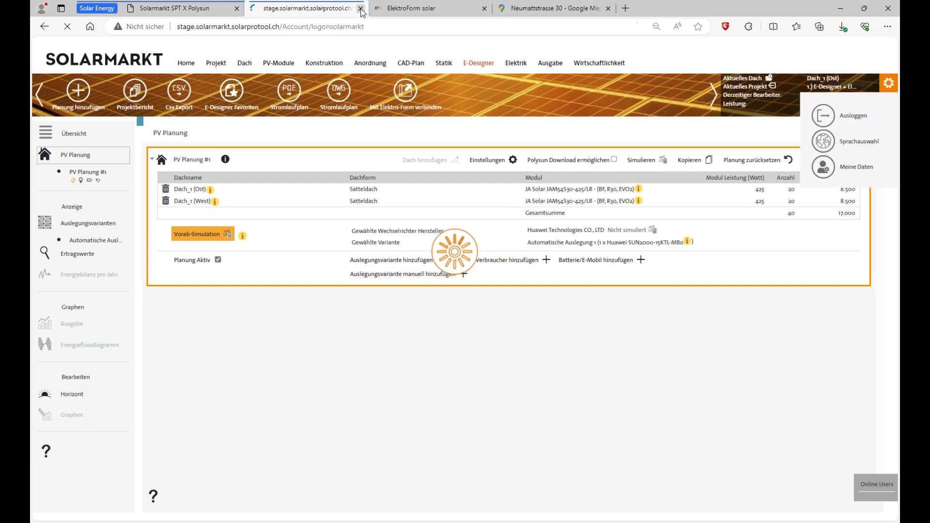
click(360, 9)
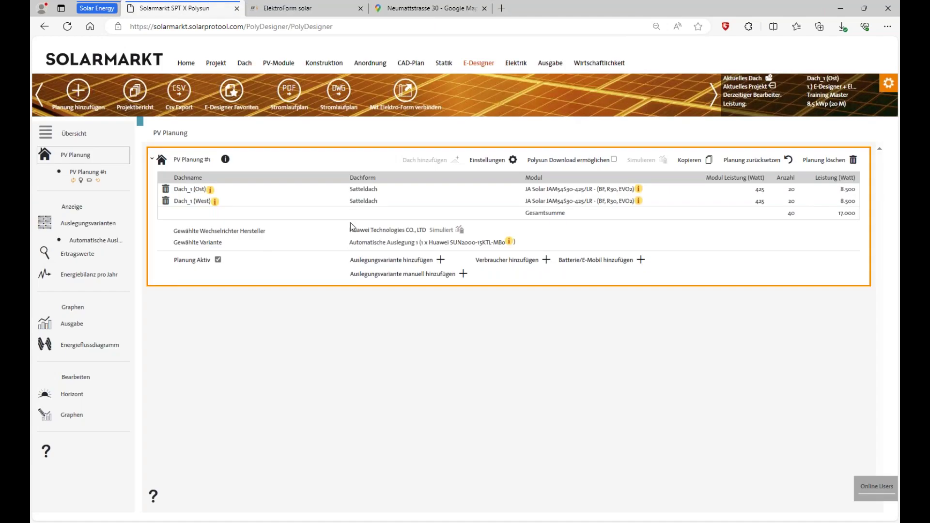
click(474, 64)
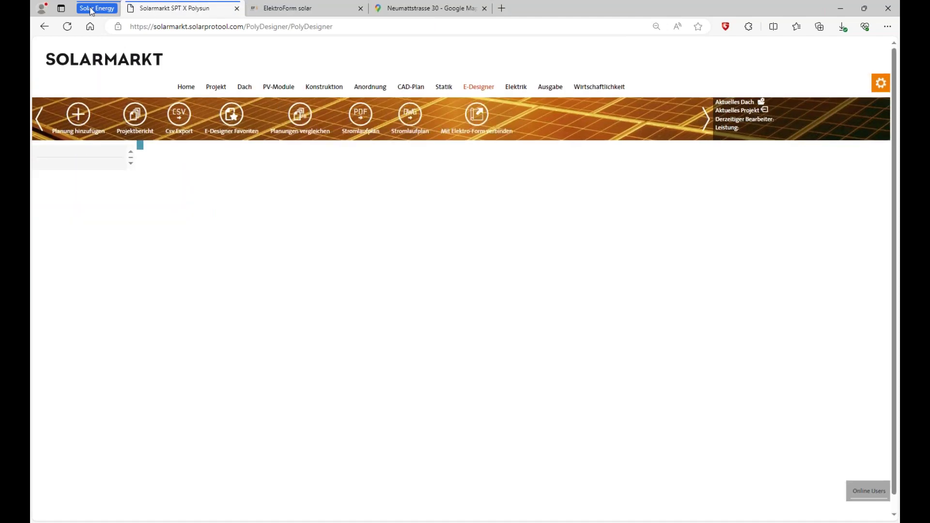
click(97, 8)
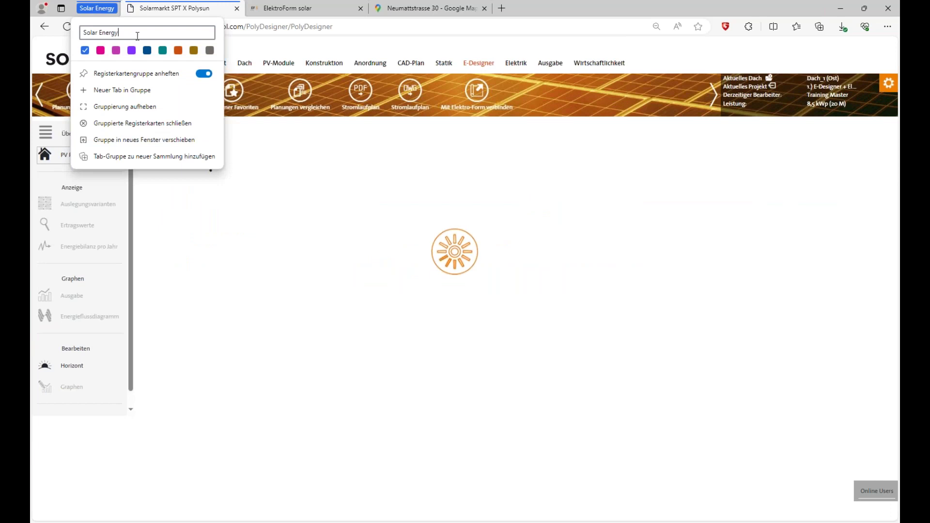
click(126, 109)
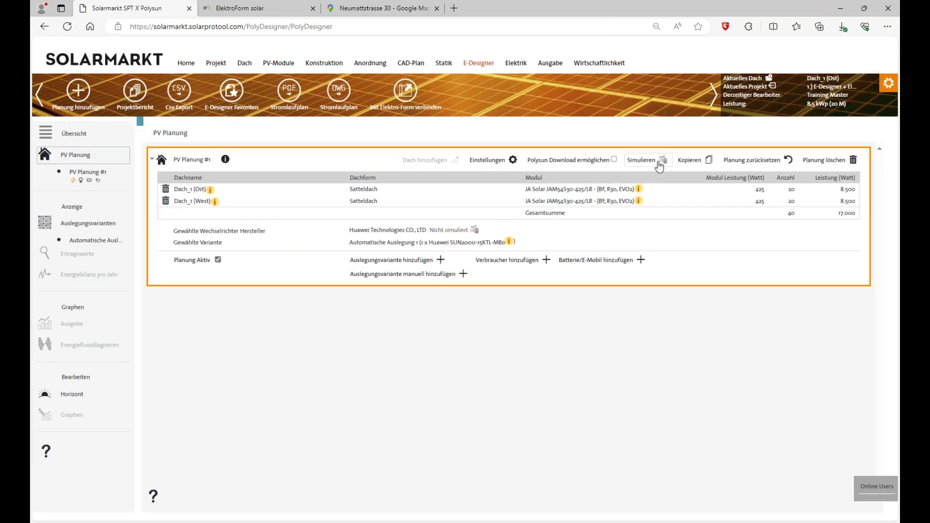
- Open the consumer-profile section of the PV planning
click(527, 262)
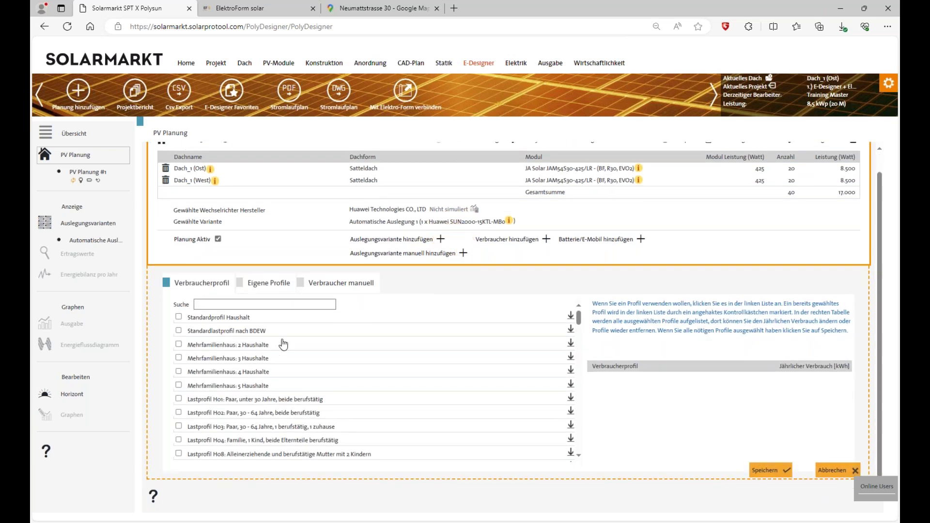
scroll(239, 367, down, 1)
scroll(238, 366, down, 5)
drag(580, 352, 583, 303)
- Start a new file upload on Eigene Profile, prefilled as Consumer Profile 2024-3-20
click(264, 286)
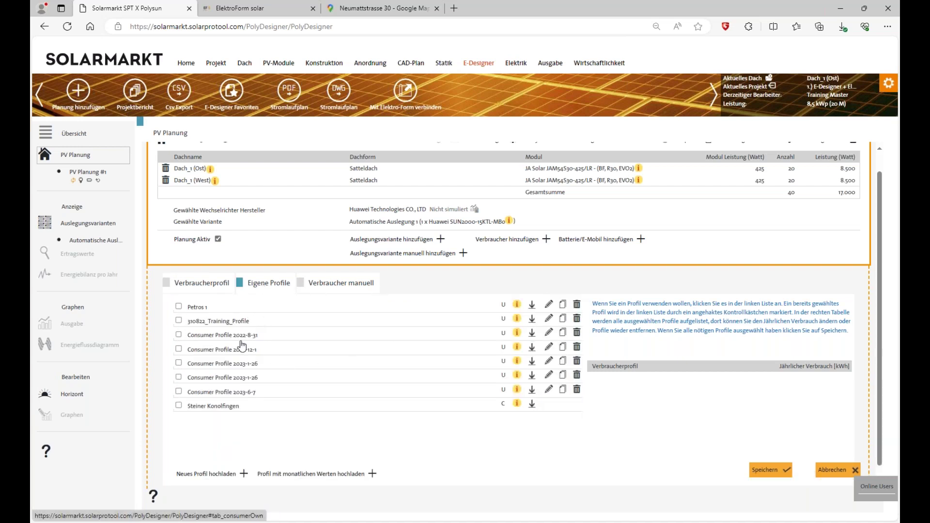
scroll(242, 358, down, 1)
scroll(238, 378, up, 2)
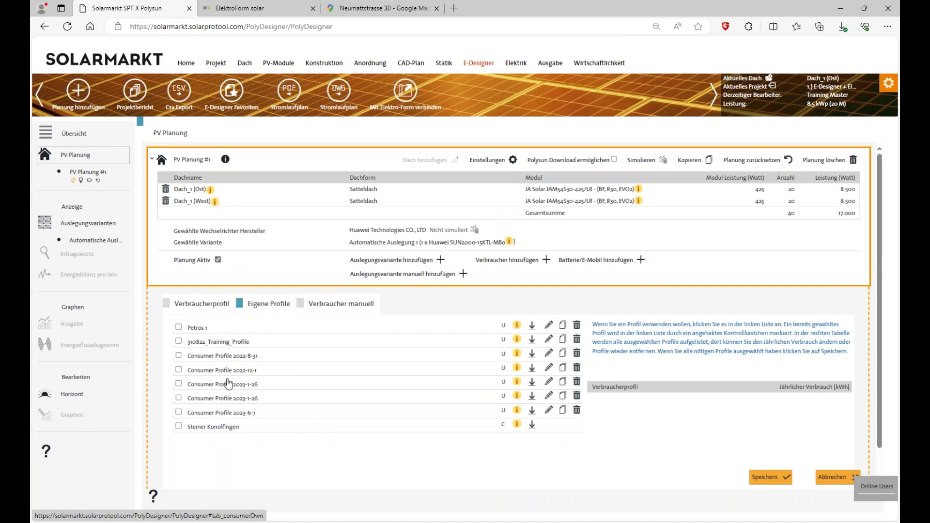
scroll(229, 384, down, 2)
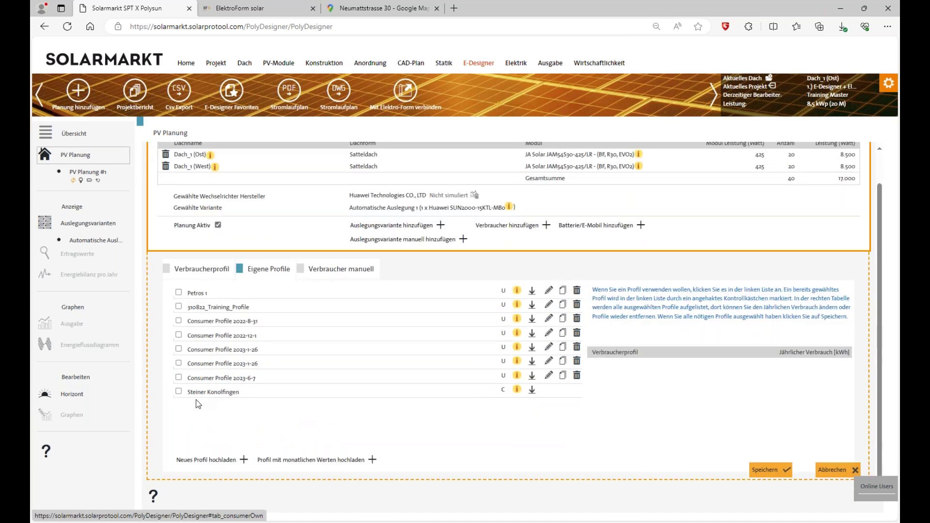
click(209, 464)
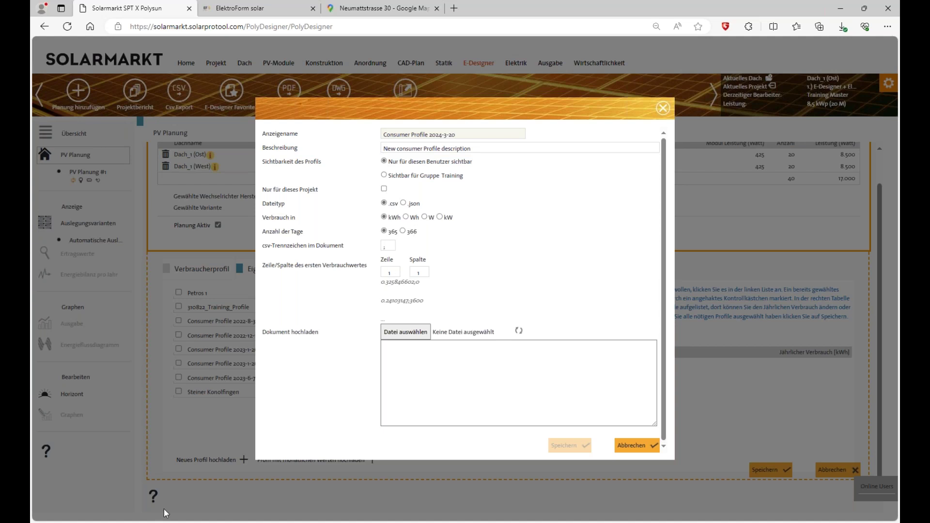
click(149, 518)
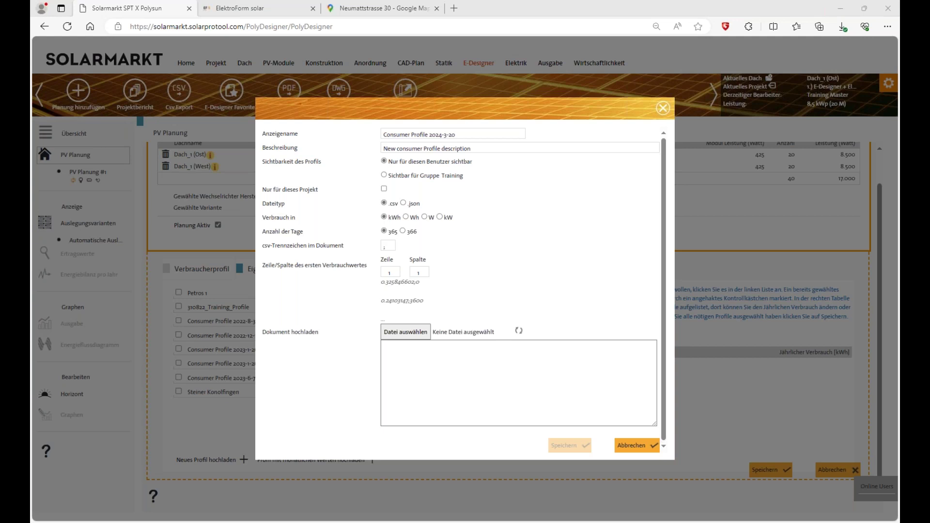
- Switch to Training_Lastprofil.csv in Excel with Alt+Tab
key(alt+Tab)
key(alt+Tab)
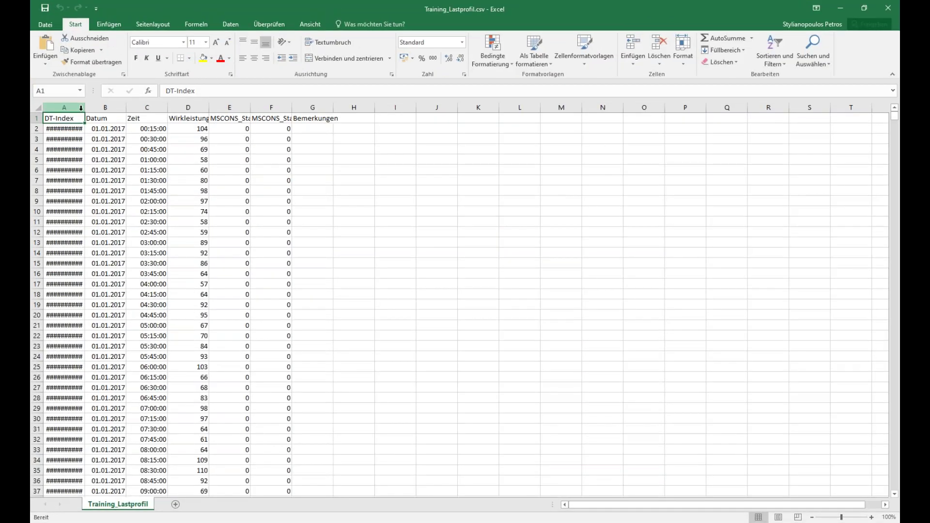
- Autofit column A, inspect Zeit C2:C3 and Wirkleistung D2:D28, then close without saving
double_click(84, 108)
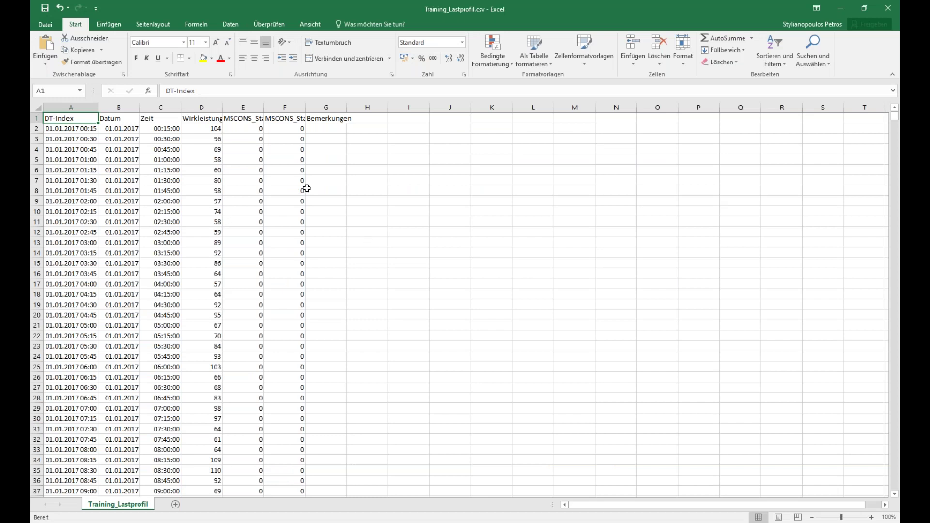
click(186, 129)
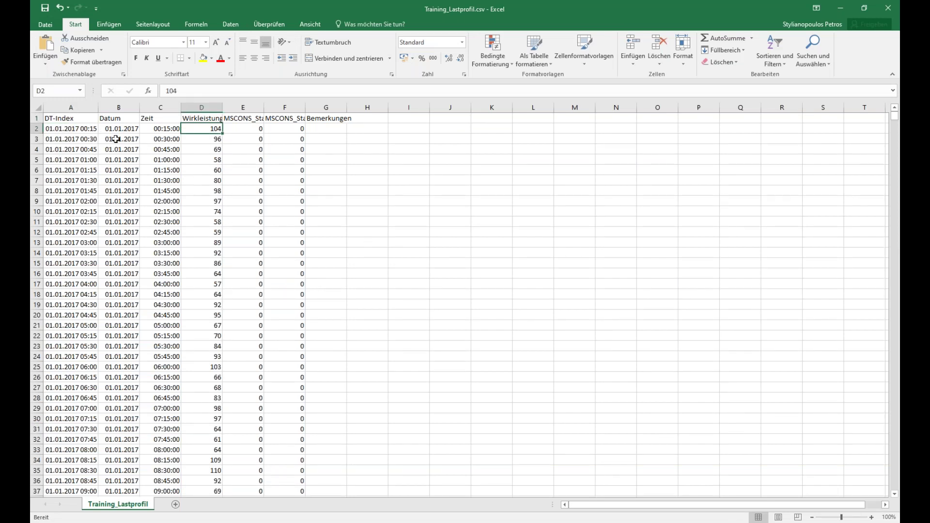
click(134, 129)
drag(169, 129, 167, 174)
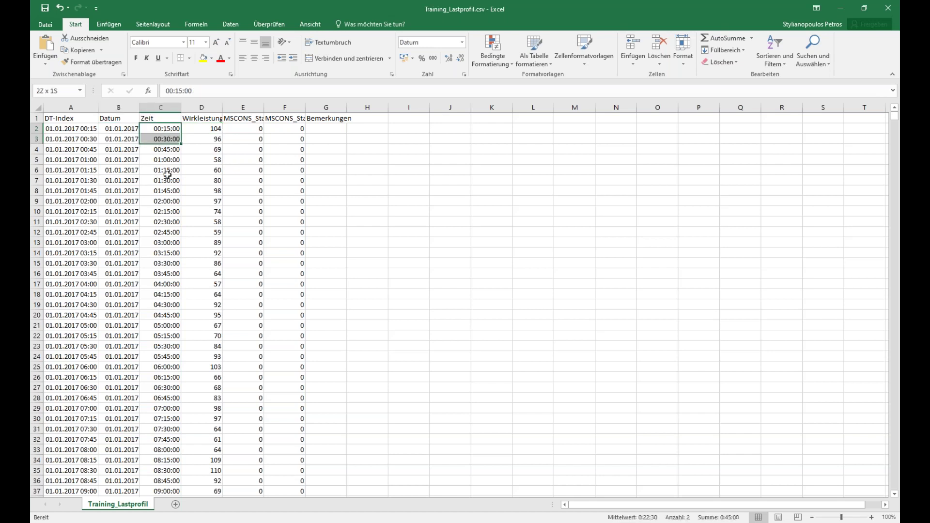
drag(213, 129, 216, 398)
scroll(208, 295, down, 14)
scroll(208, 295, down, 9)
scroll(211, 293, up, 18)
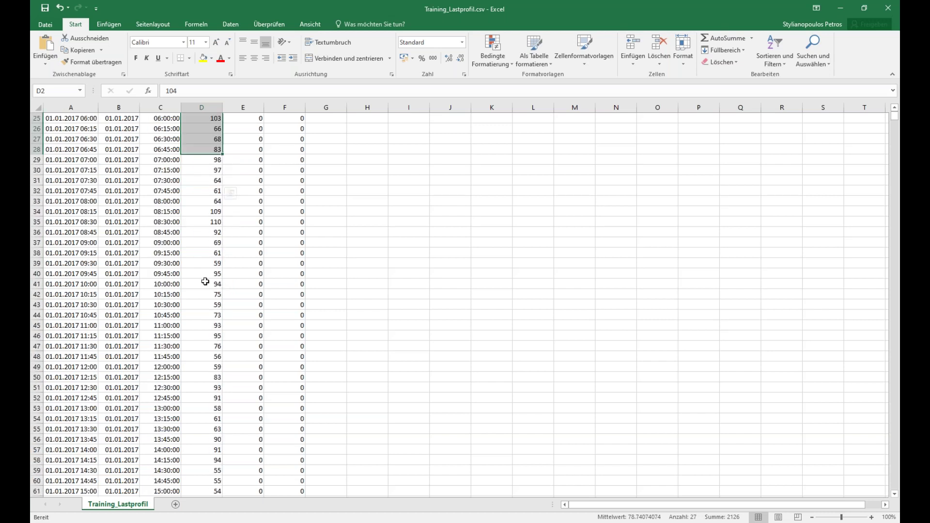
click(887, 8)
click(465, 278)
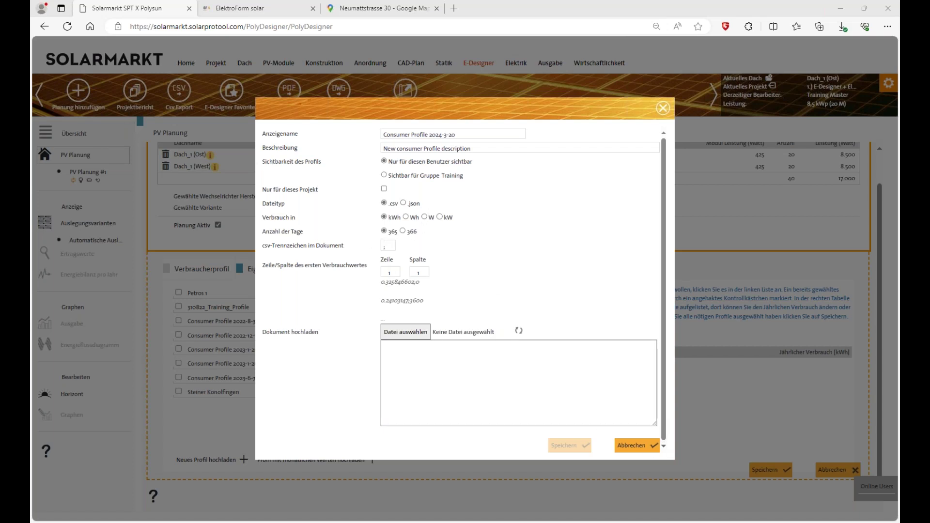
- Cancel the file and monthly-values upload forms and show the Verbraucher manuell list
click(648, 445)
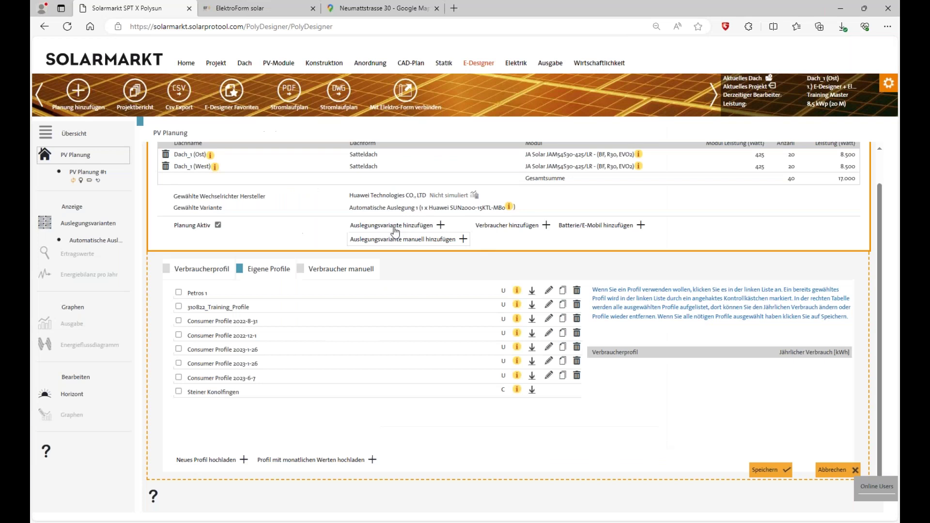
click(308, 467)
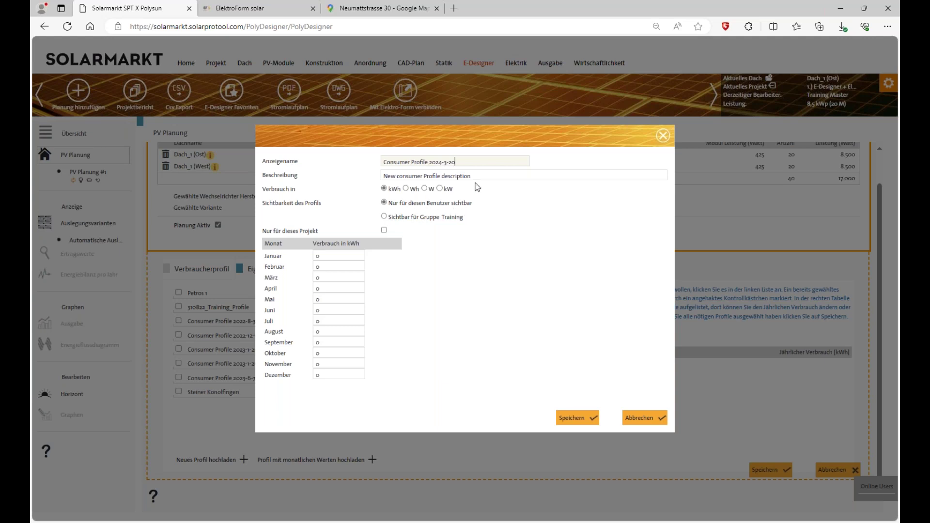
drag(473, 162, 370, 154)
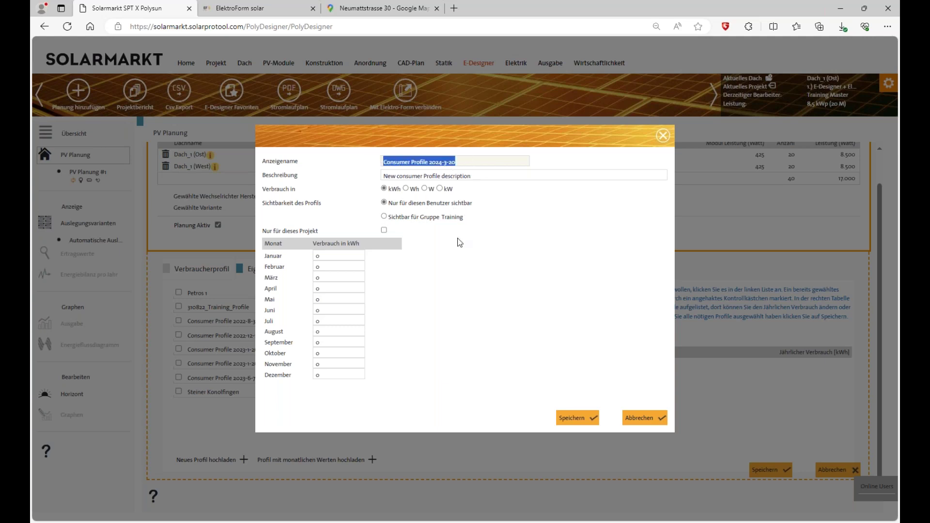
drag(331, 254, 310, 257)
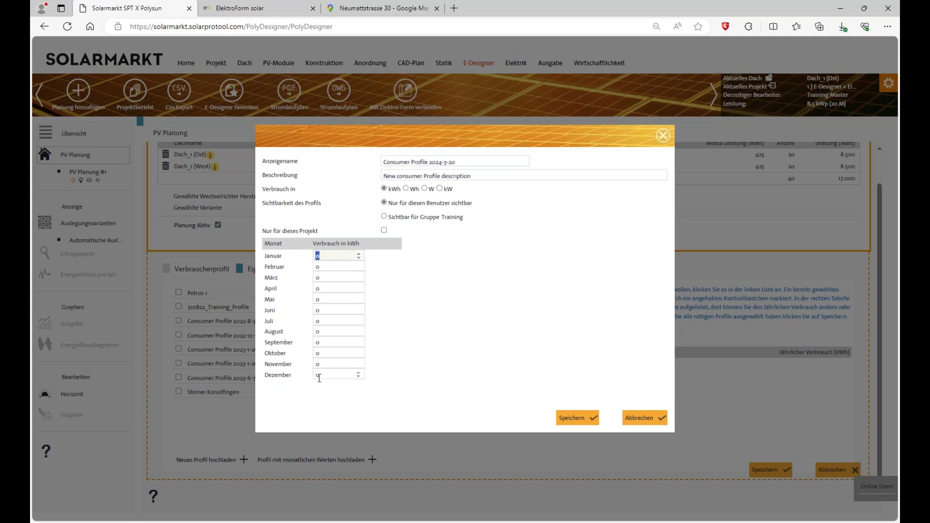
click(643, 418)
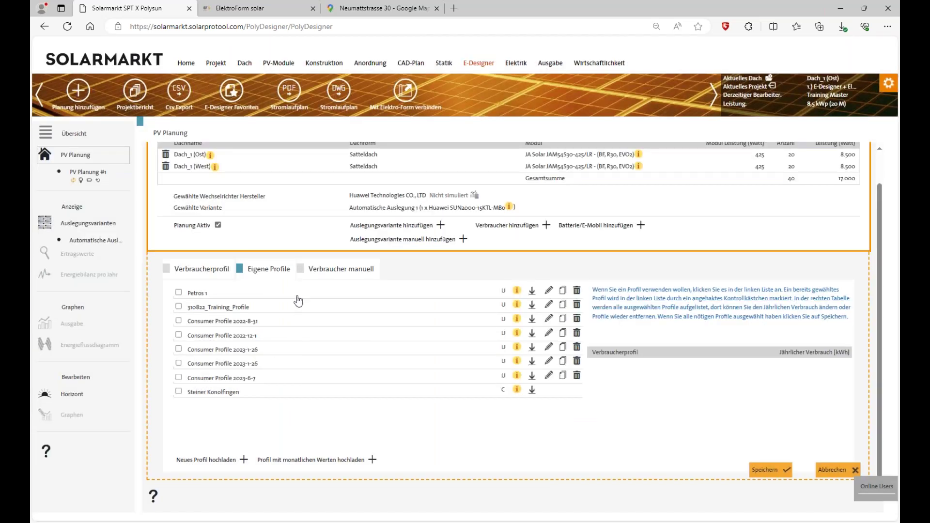
click(327, 270)
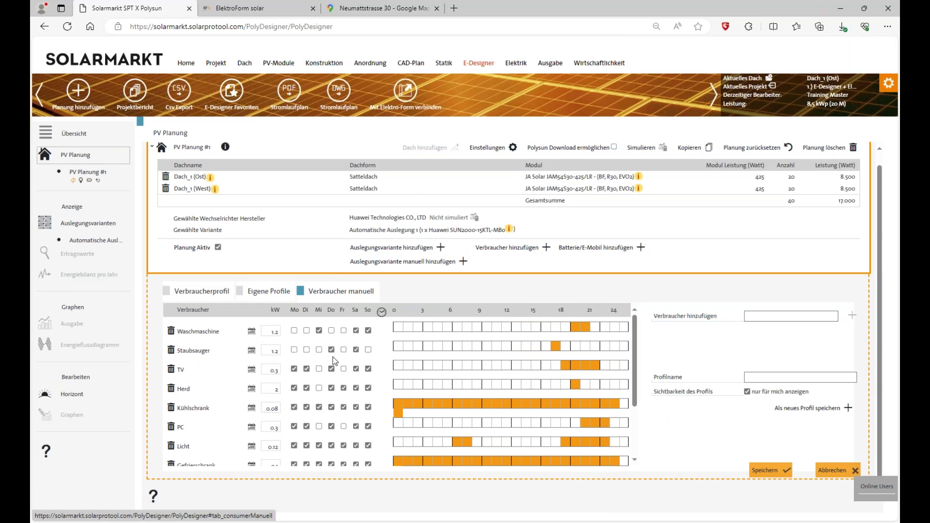
- Add a Wärmepumpe consumer and select its power field to set 3 kW
scroll(461, 393, down, 2)
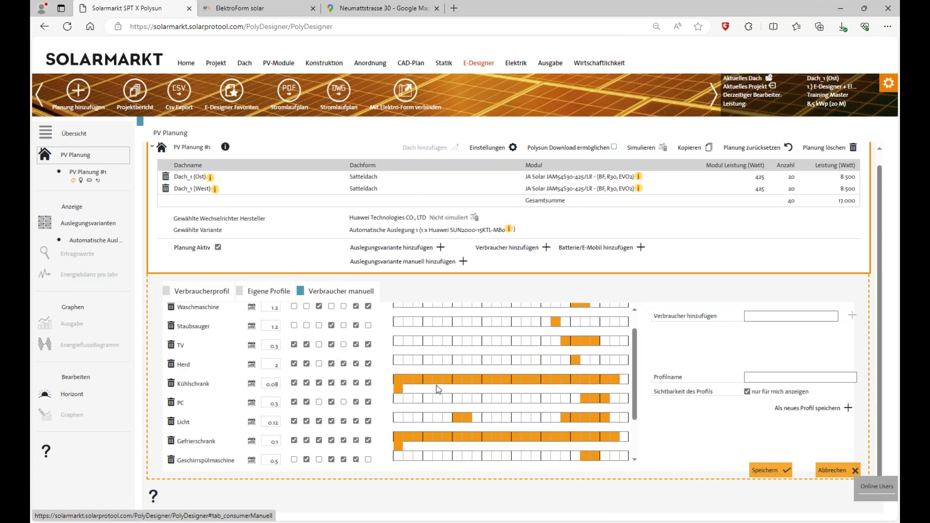
scroll(460, 393, down, 1)
scroll(214, 414, up, 3)
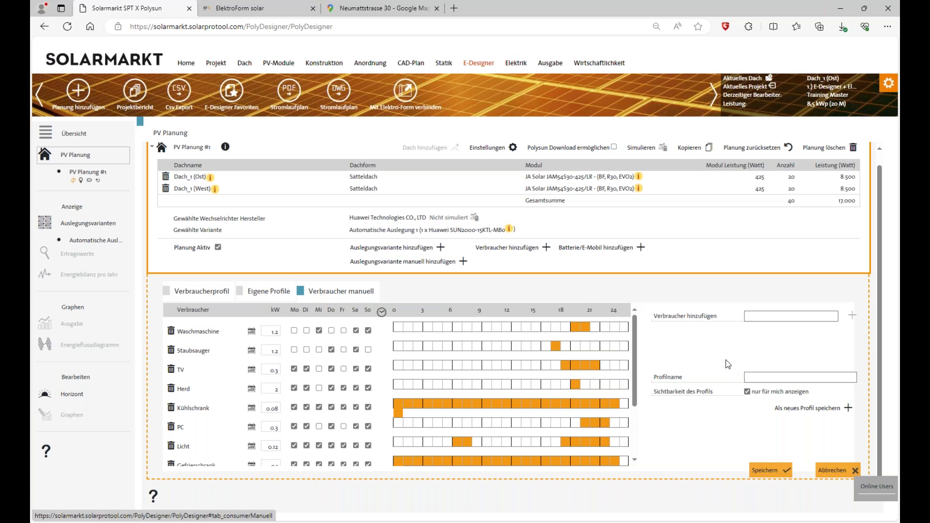
click(757, 315)
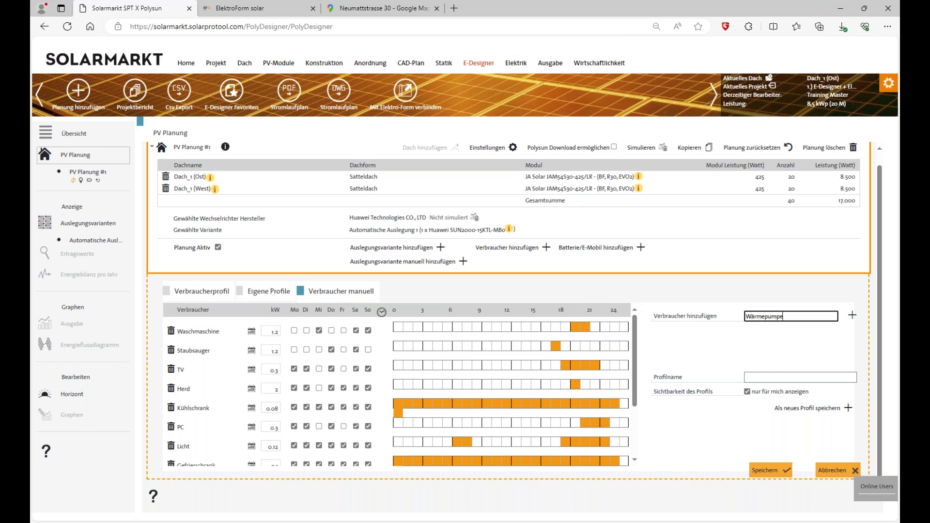
click(852, 316)
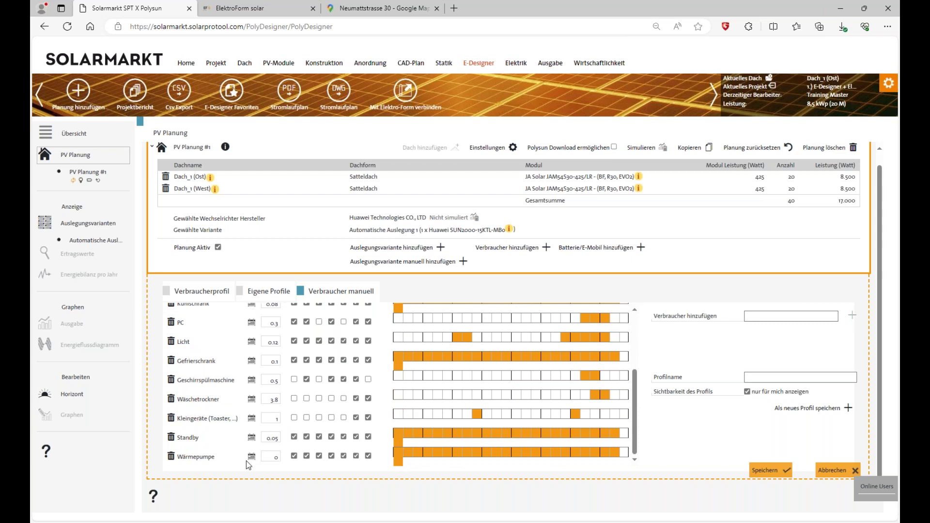
double_click(267, 456)
- Open the week-range picker for the Wärmepumpe consumer
click(251, 457)
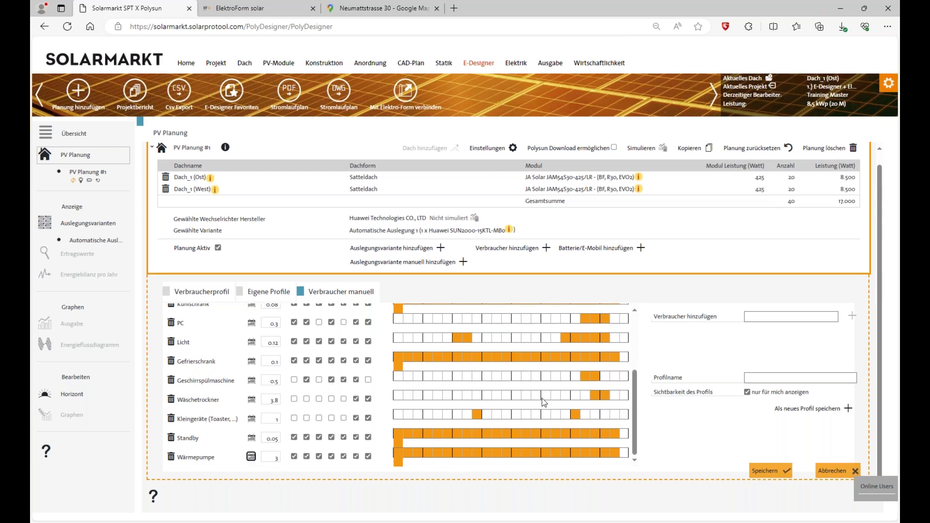
drag(196, 456, 243, 451)
click(243, 451)
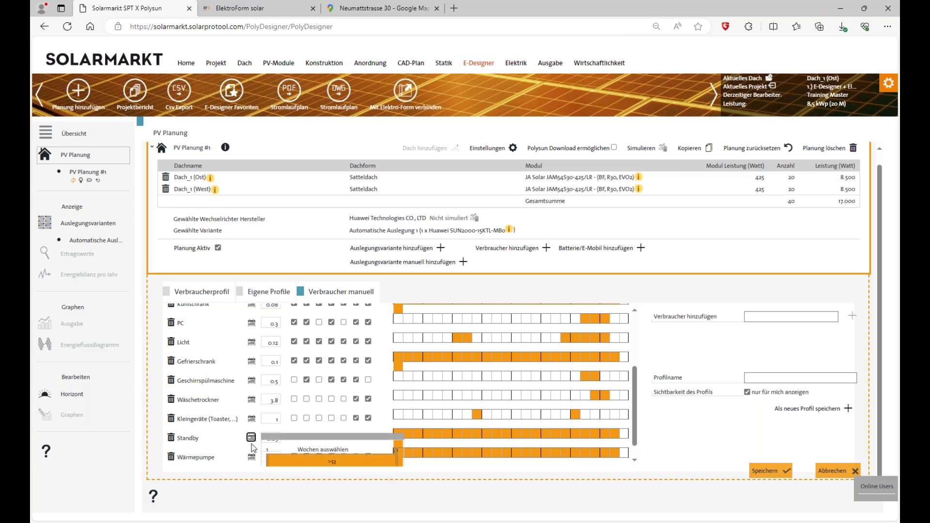
click(251, 437)
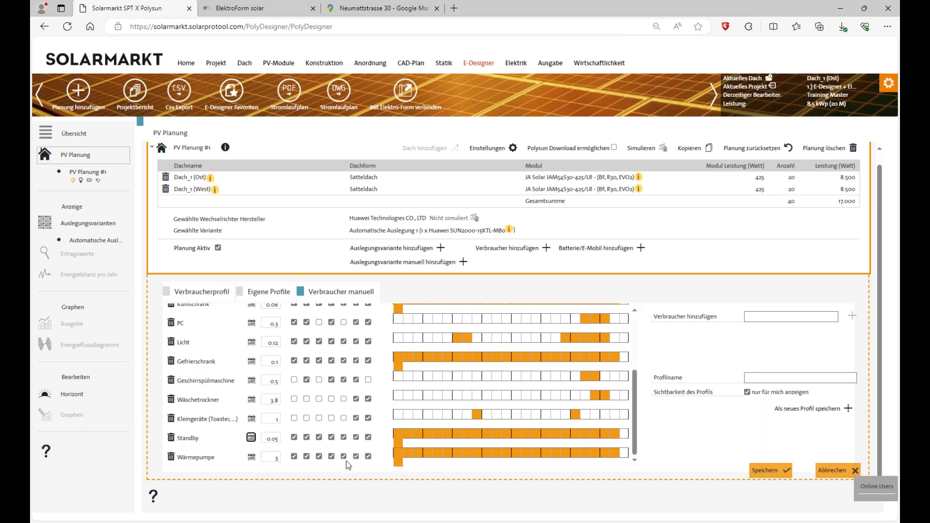
click(251, 456)
scroll(257, 352, up, 3)
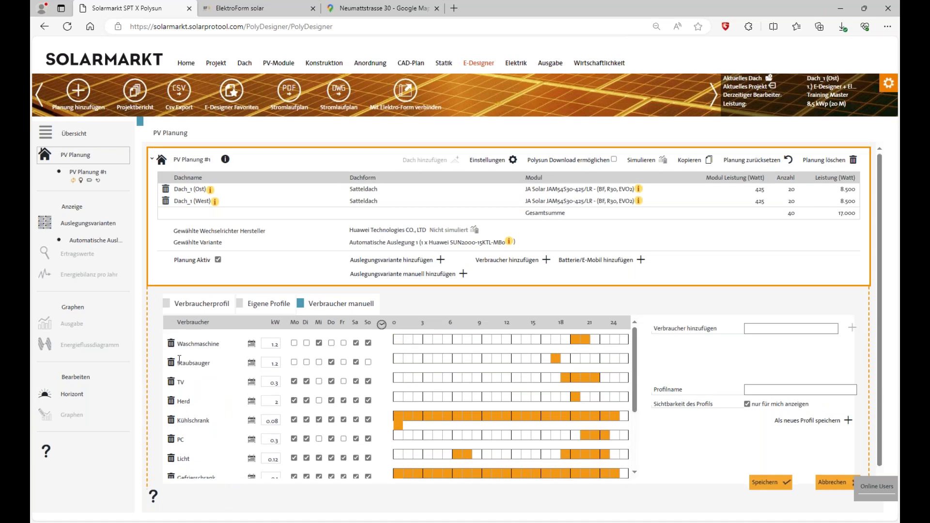
scroll(242, 456, down, 3)
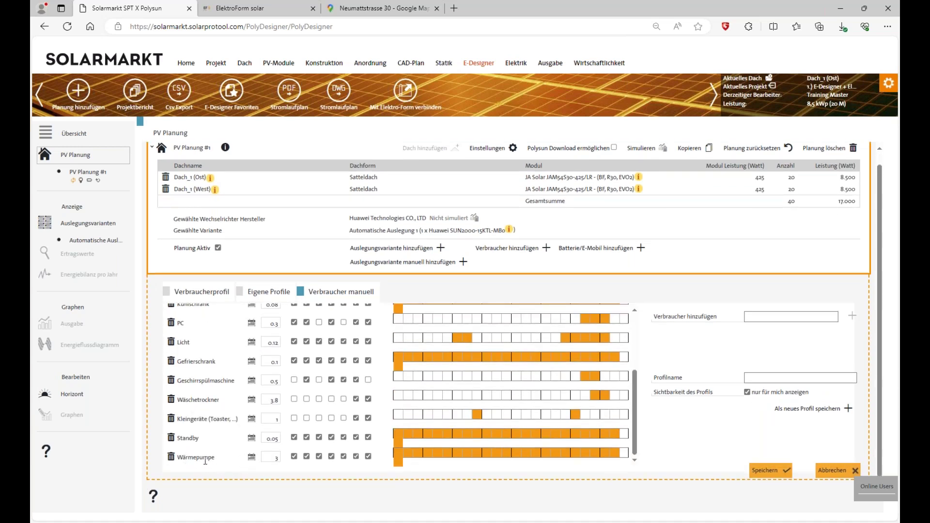
mouse_move(252, 457)
scroll(397, 458, up, 3)
scroll(530, 383, down, 3)
- Clear the Wärmepumpe's all-day hours and switch on eight scattered hour slots
drag(618, 464, 397, 464)
click(466, 461)
click(418, 460)
click(408, 459)
click(437, 459)
click(477, 459)
click(496, 459)
click(516, 459)
click(526, 459)
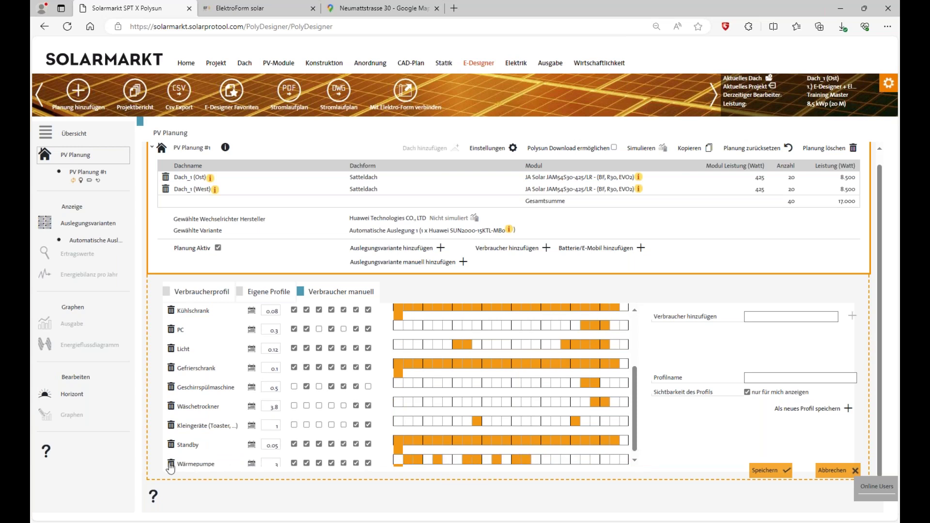
scroll(170, 468, up, 1)
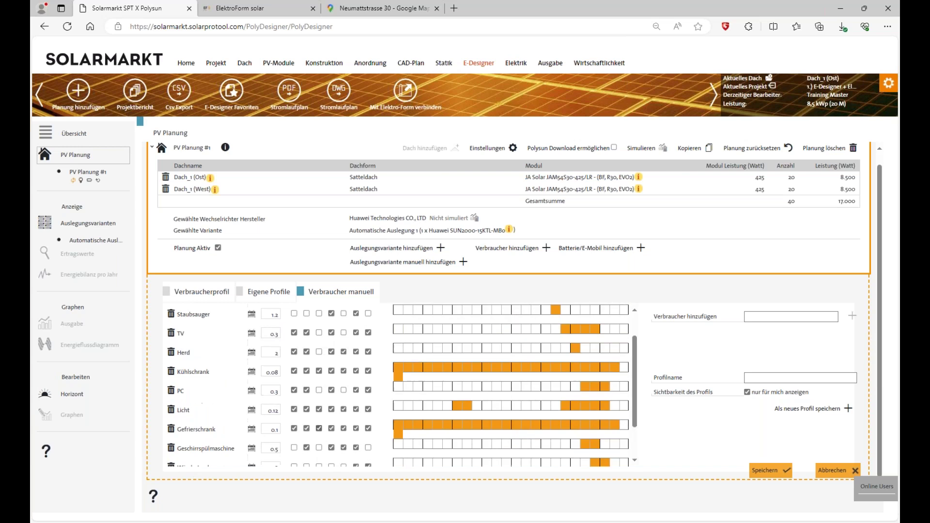
- Review the manual consumers, then switch to Verbraucherprofil and tick Standardprofil Haushalt
scroll(237, 449, up, 3)
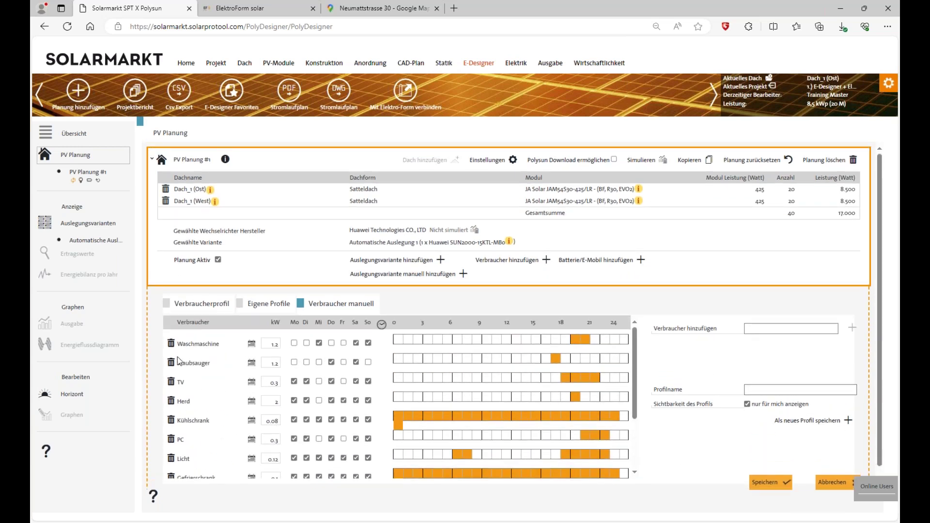
scroll(194, 458, down, 2)
scroll(202, 432, up, 2)
double_click(271, 344)
scroll(557, 387, down, 1)
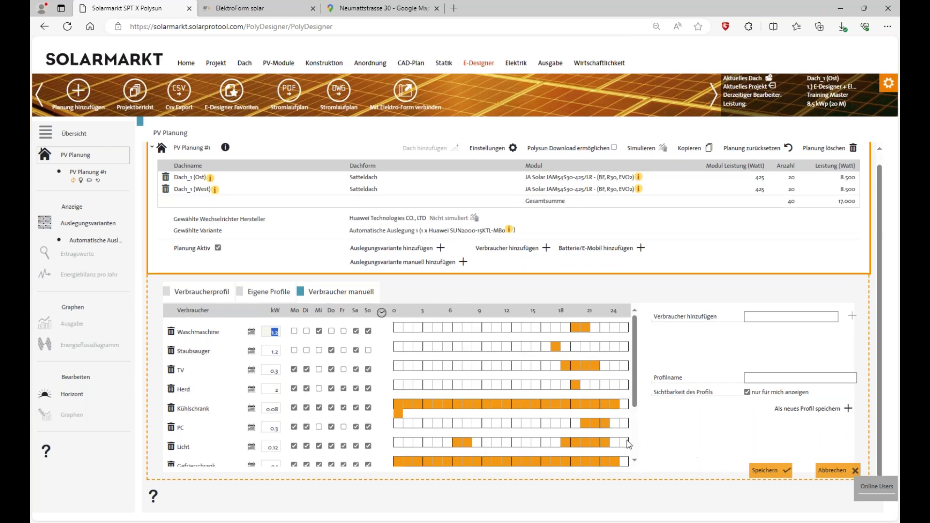
scroll(510, 426, up, 1)
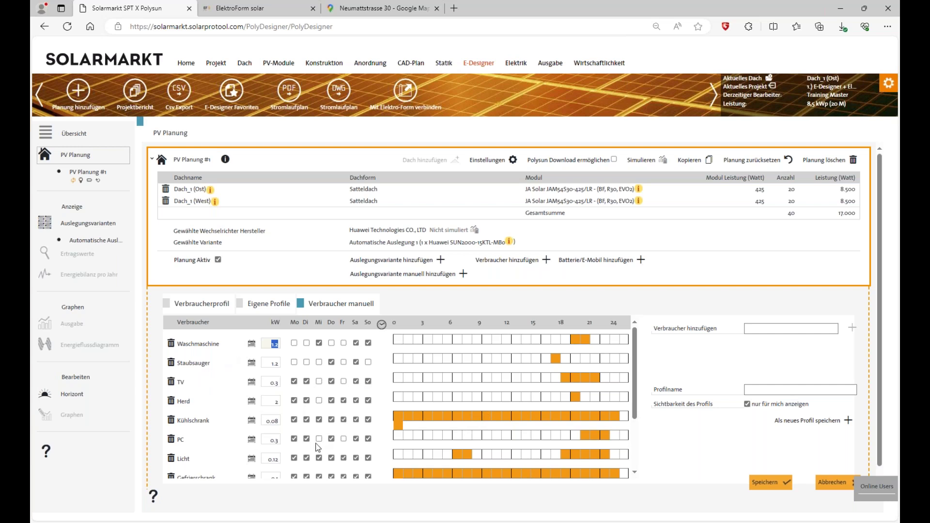
scroll(305, 463, down, 1)
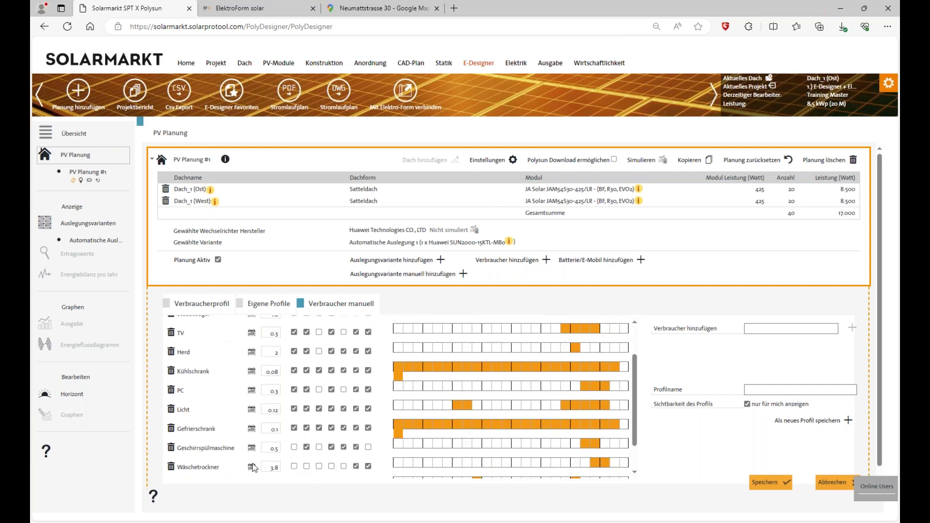
scroll(576, 455, down, 1)
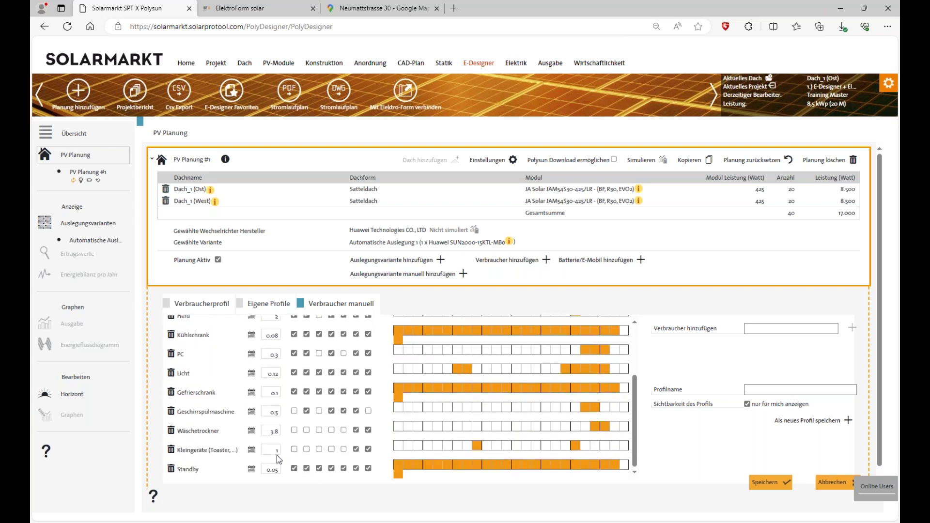
scroll(484, 460, up, 2)
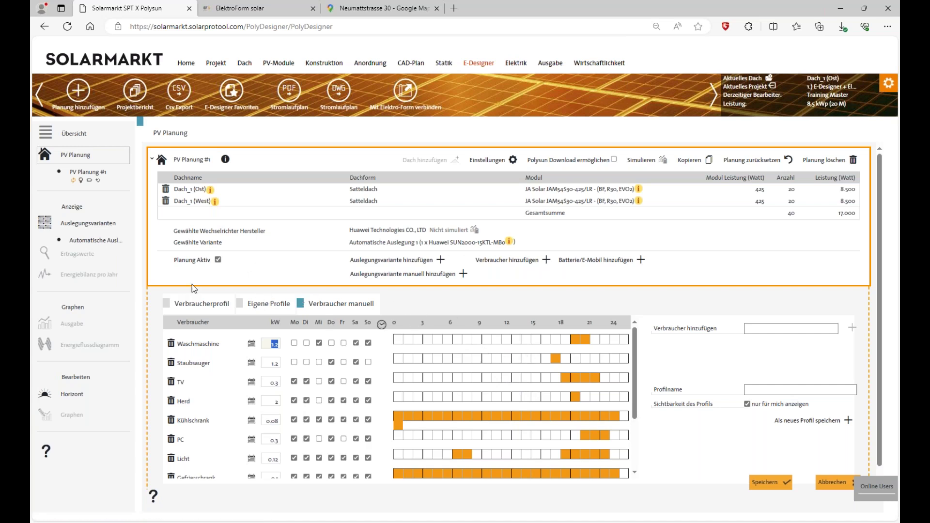
click(189, 305)
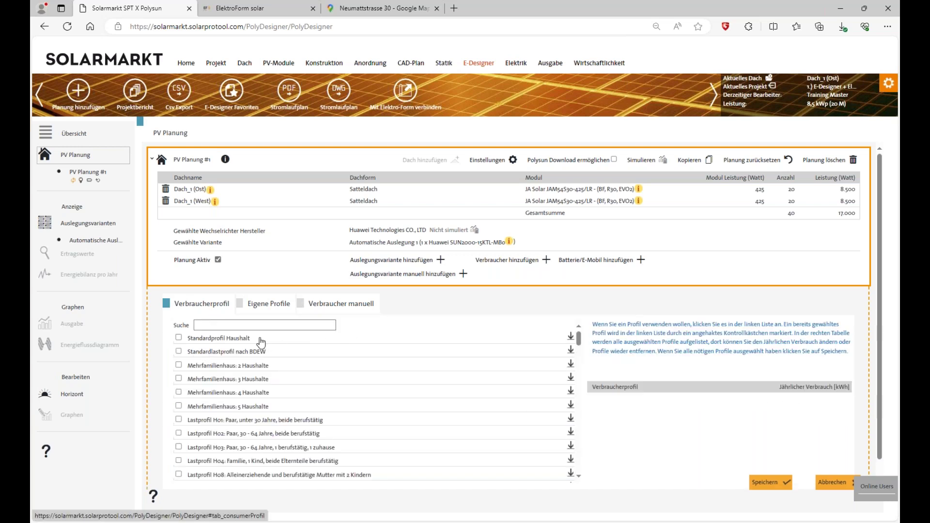
click(206, 342)
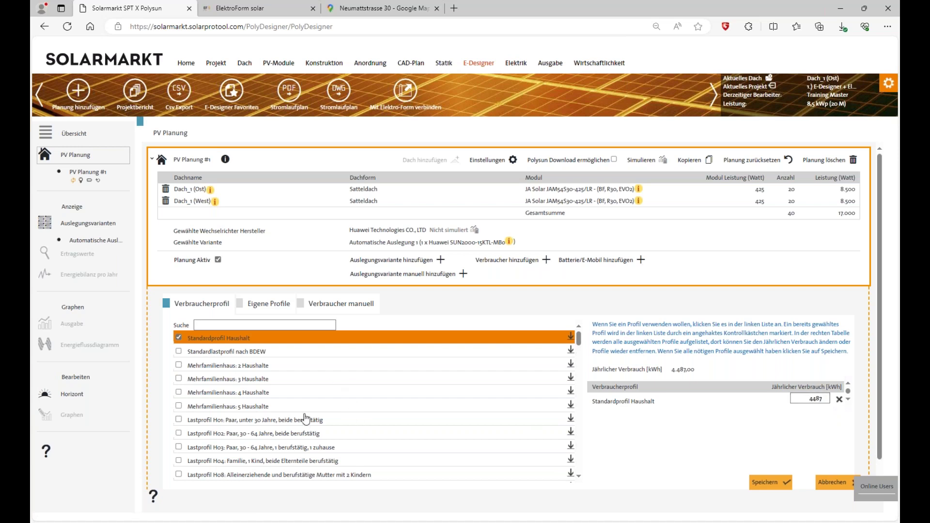
- Browse the profile list, ticking then unticking the Zürich air heat pump profile
scroll(304, 412, down, 10)
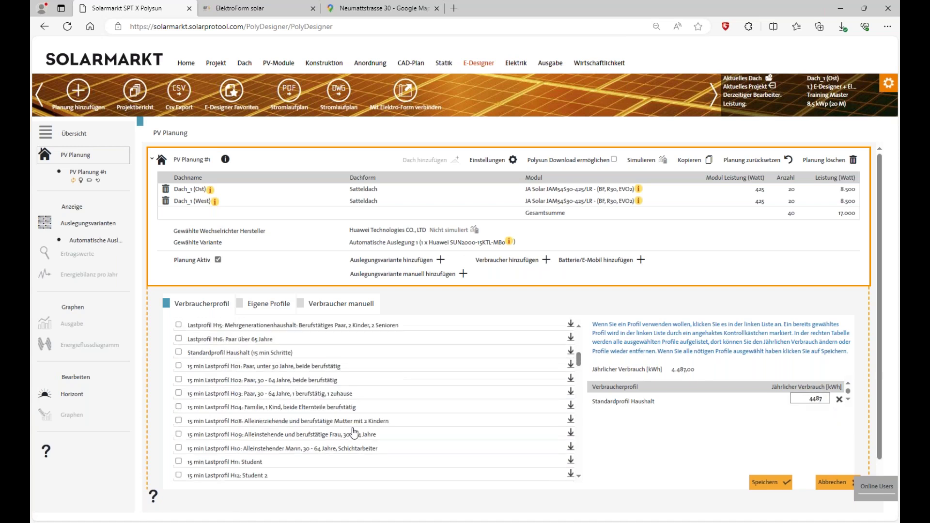
scroll(303, 424, down, 3)
scroll(297, 423, down, 3)
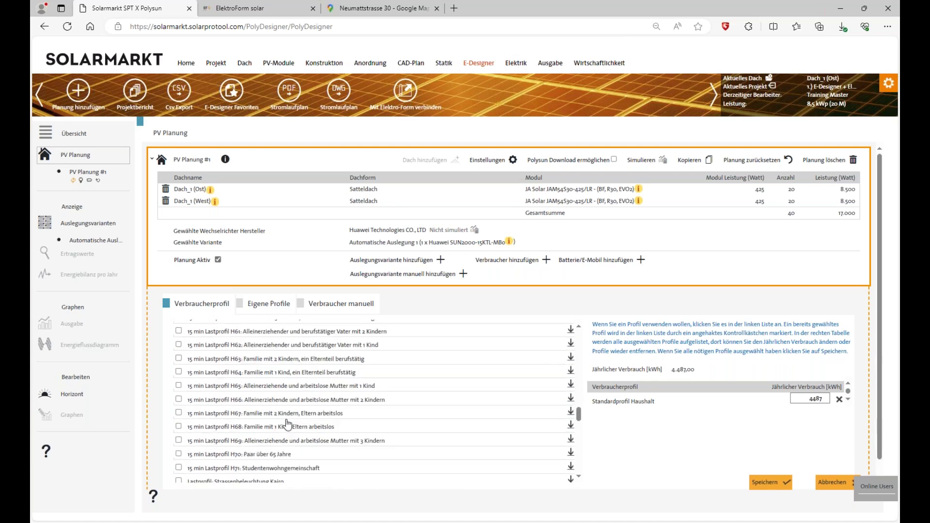
scroll(285, 425, up, 10)
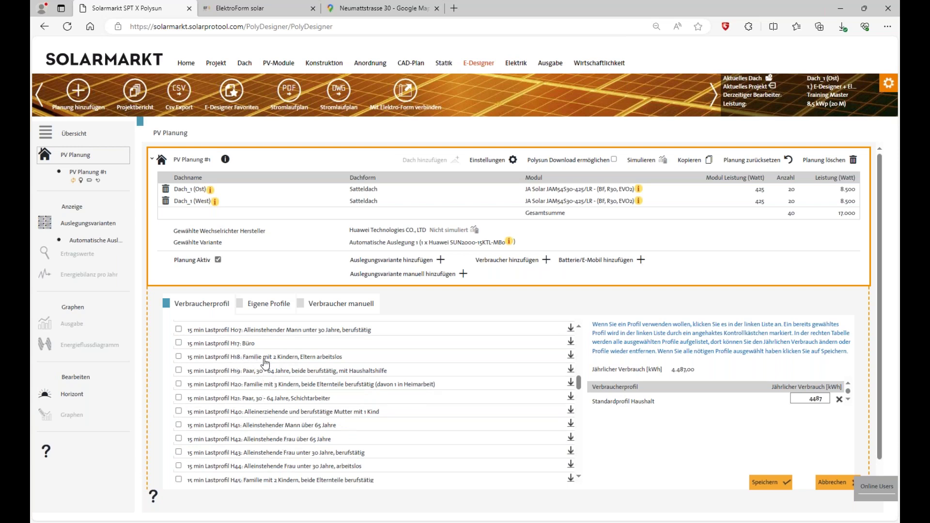
scroll(297, 386, up, 1)
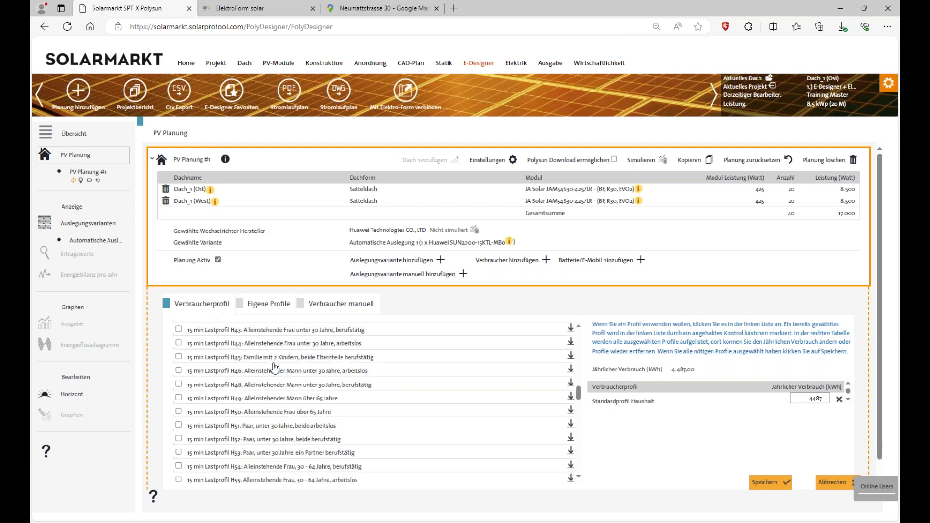
scroll(273, 367, down, 2)
scroll(260, 390, down, 8)
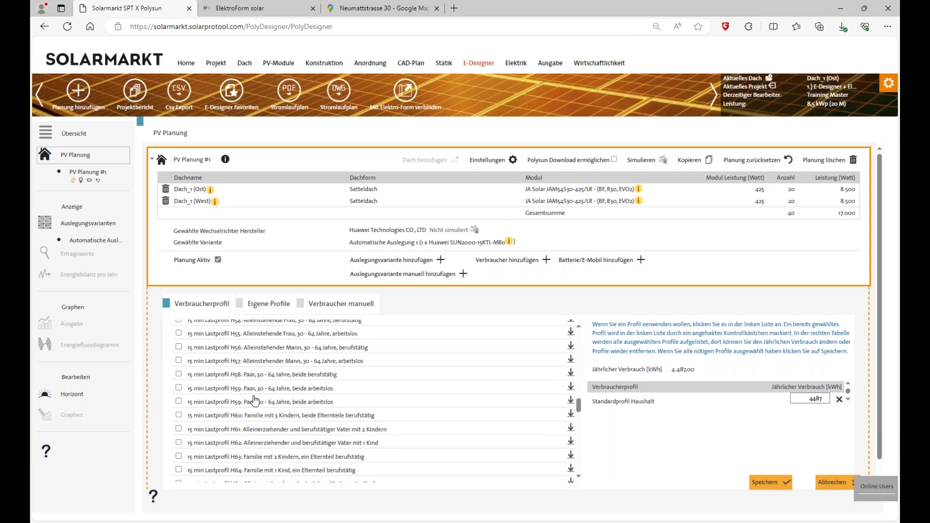
scroll(233, 410, down, 2)
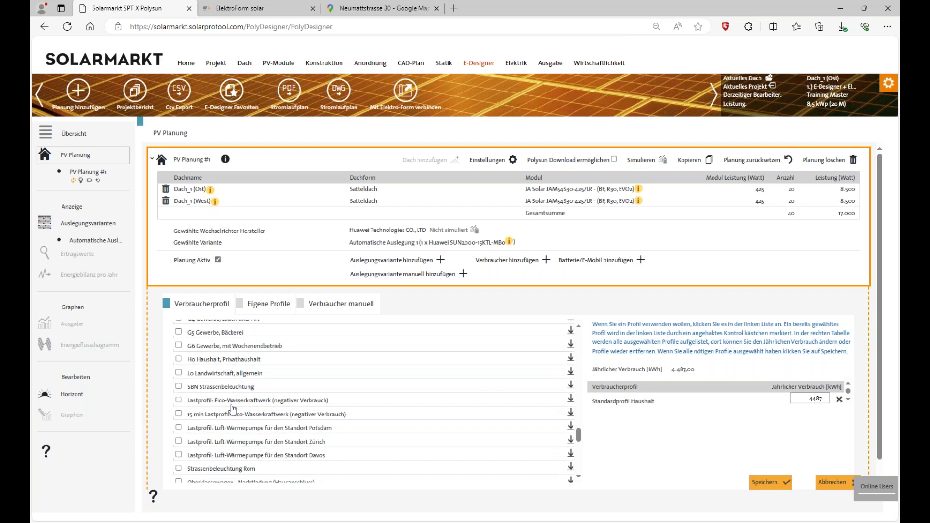
scroll(233, 409, down, 1)
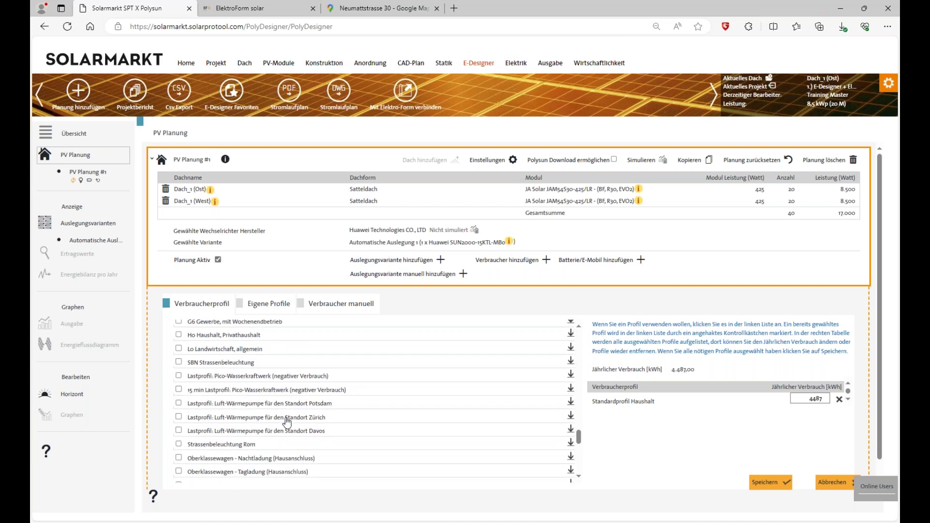
click(279, 422)
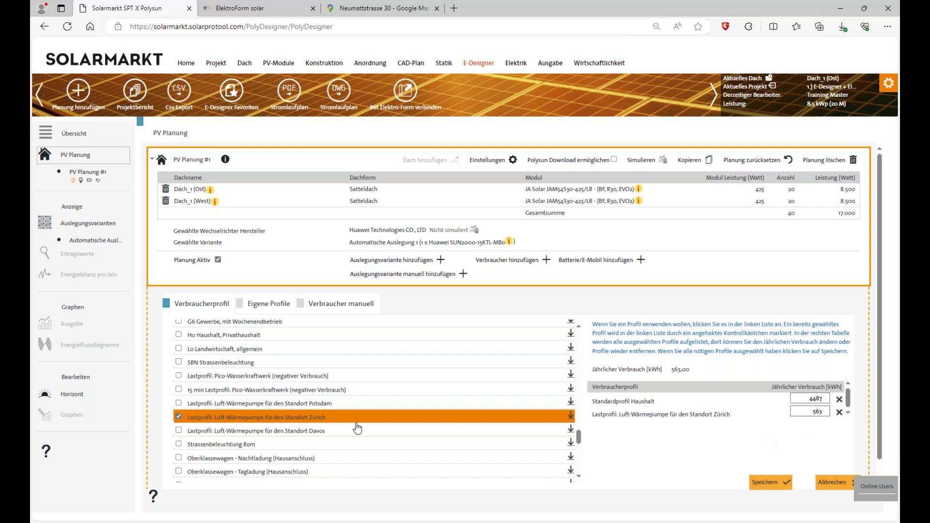
click(179, 417)
- Tick Luft-Wärmepumpe Altbau-Sanierung (Einfamilienhaus) and Boiler 3kW 11-13Uhr, then save
scroll(228, 424, down, 3)
scroll(231, 423, down, 2)
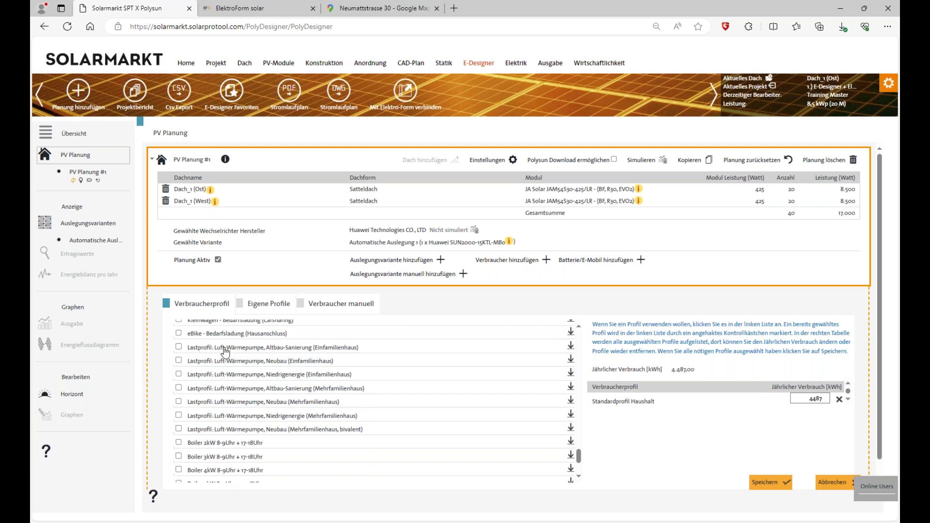
click(253, 349)
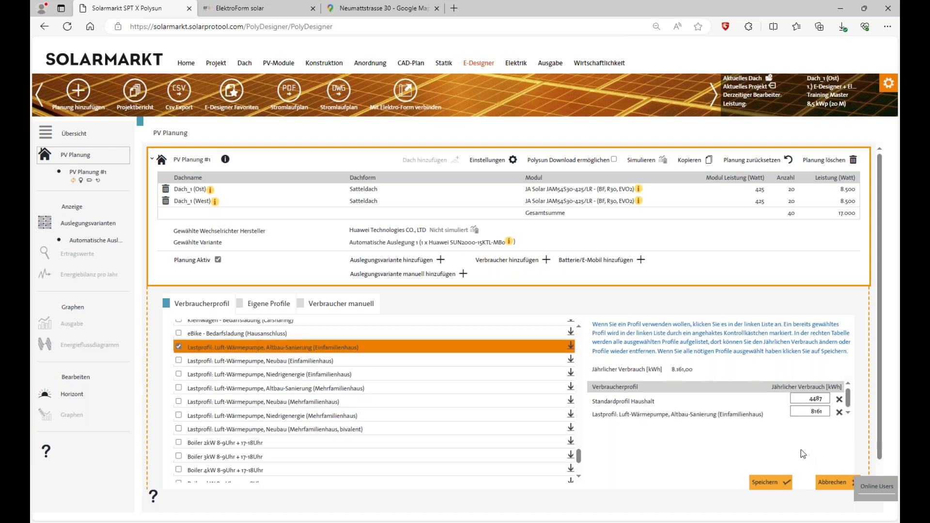
scroll(322, 421, down, 3)
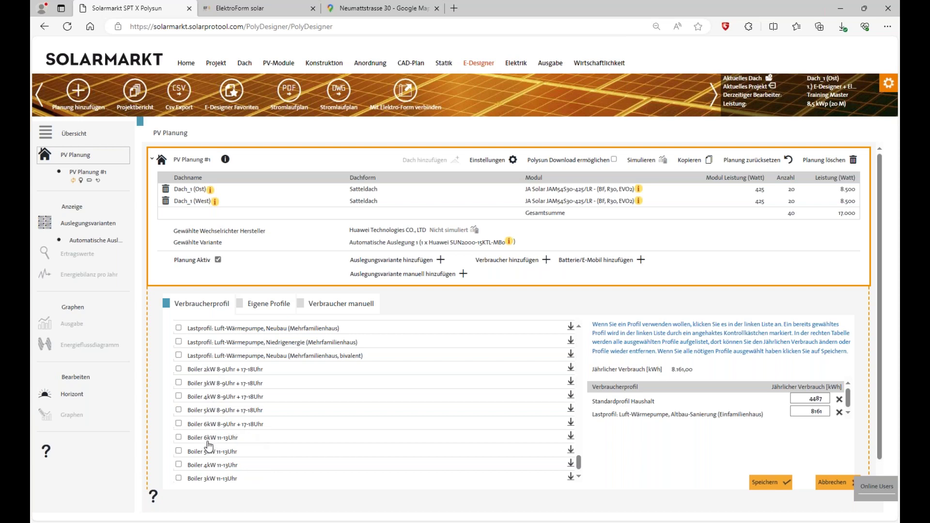
click(197, 479)
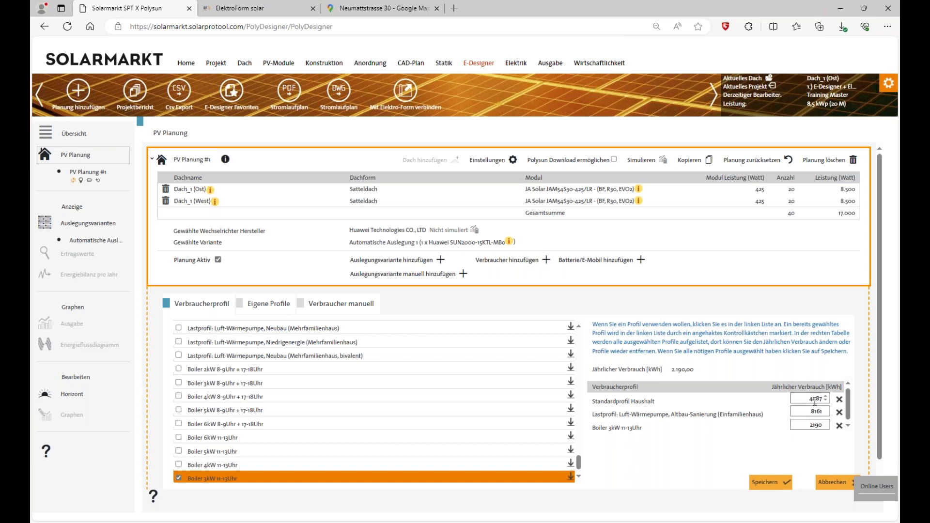
click(770, 484)
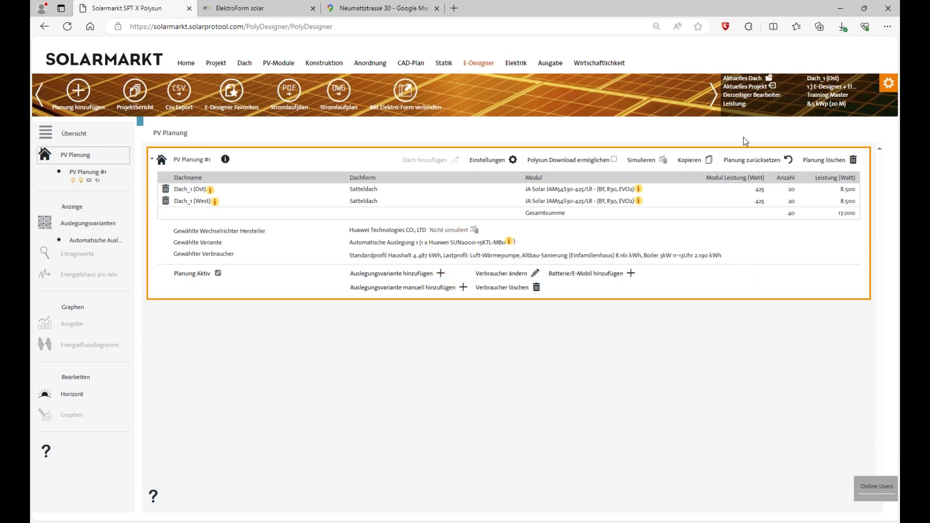
- Simulate the planning and view Ertragswerte showing 14.838 kWh total consumption
click(654, 162)
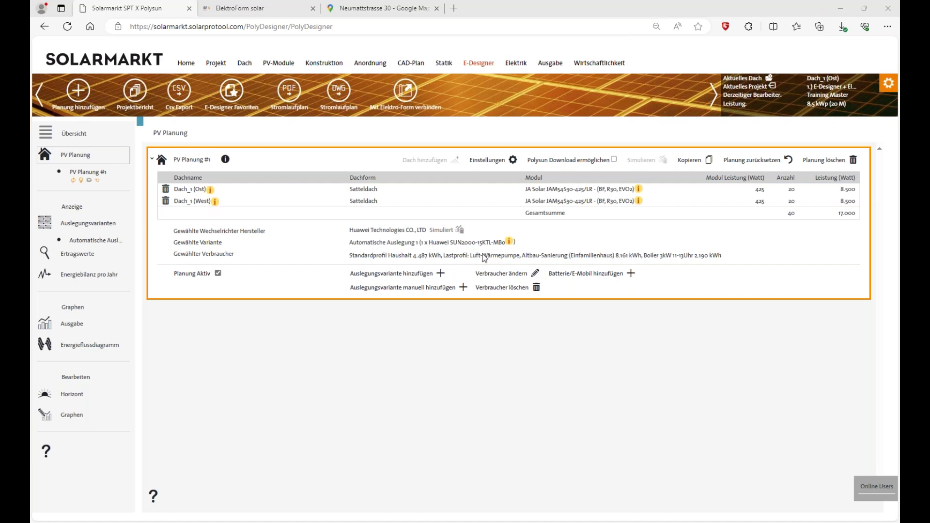
click(90, 257)
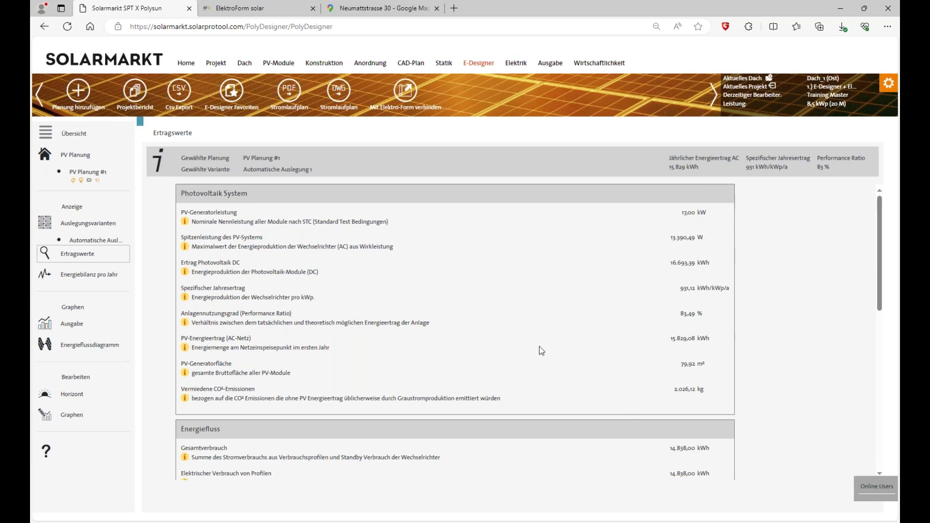
scroll(348, 332, down, 5)
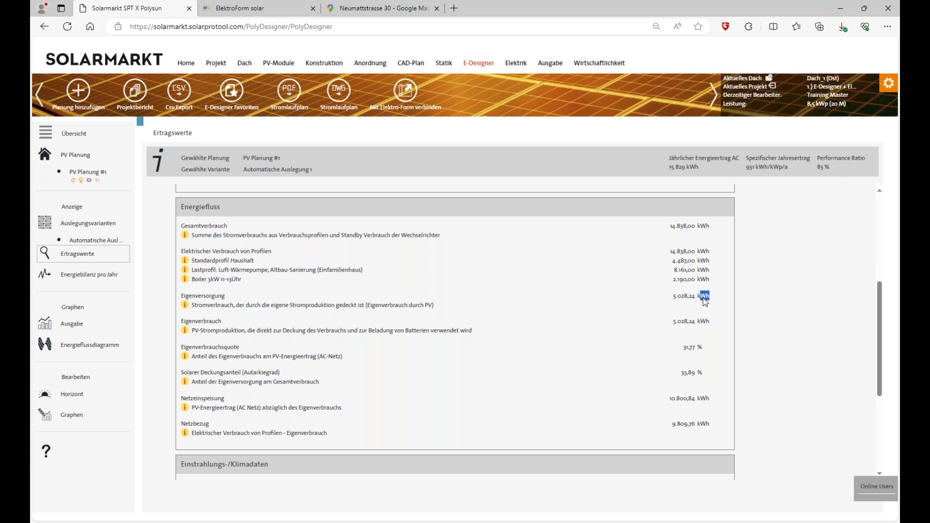
click(688, 305)
drag(691, 355, 699, 348)
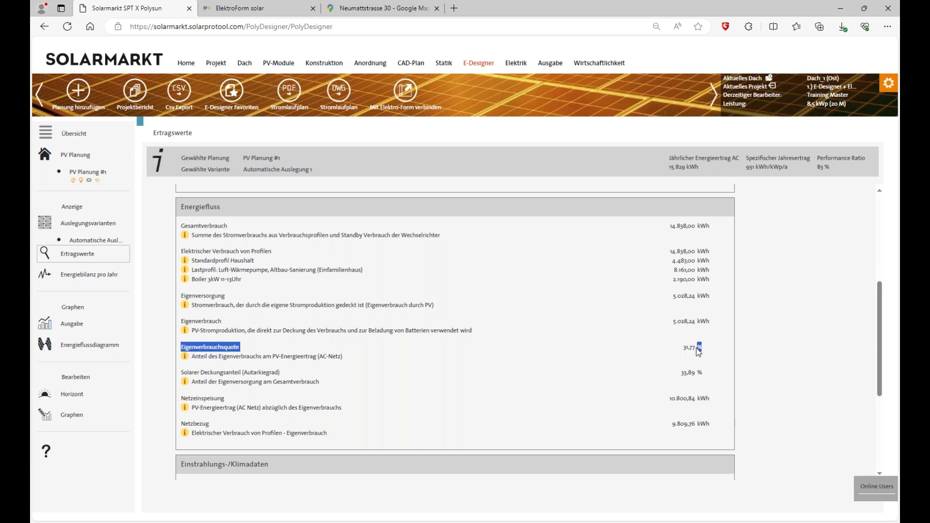
click(685, 354)
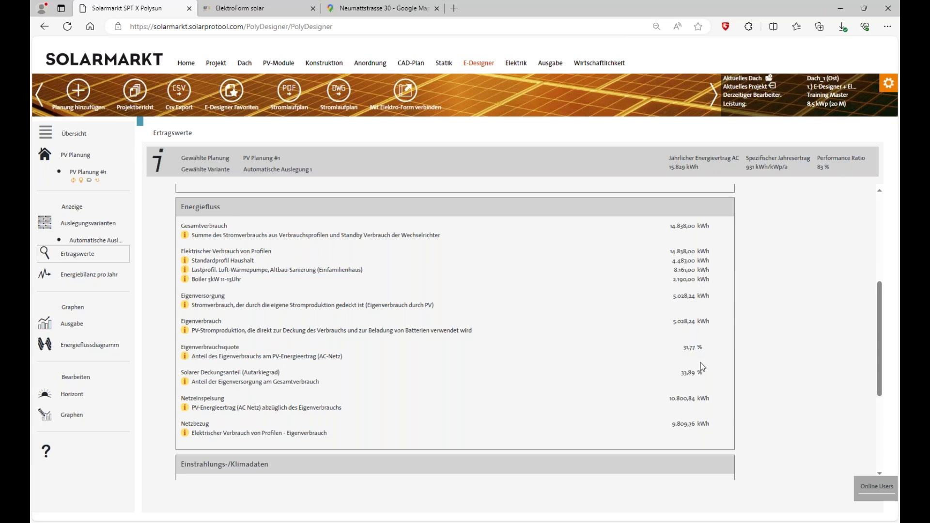
scroll(702, 367, down, 2)
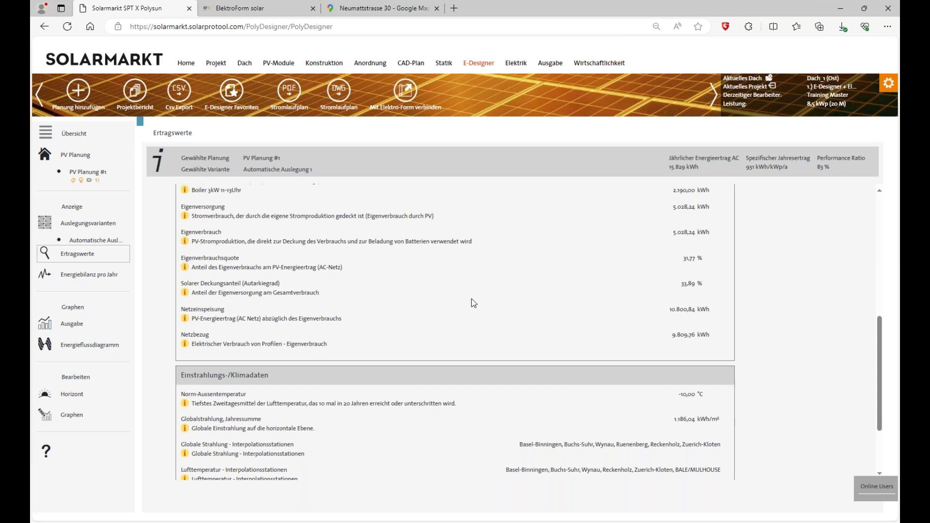
triple_click(694, 286)
double_click(693, 285)
click(676, 340)
drag(673, 336, 697, 336)
scroll(469, 328, down, 2)
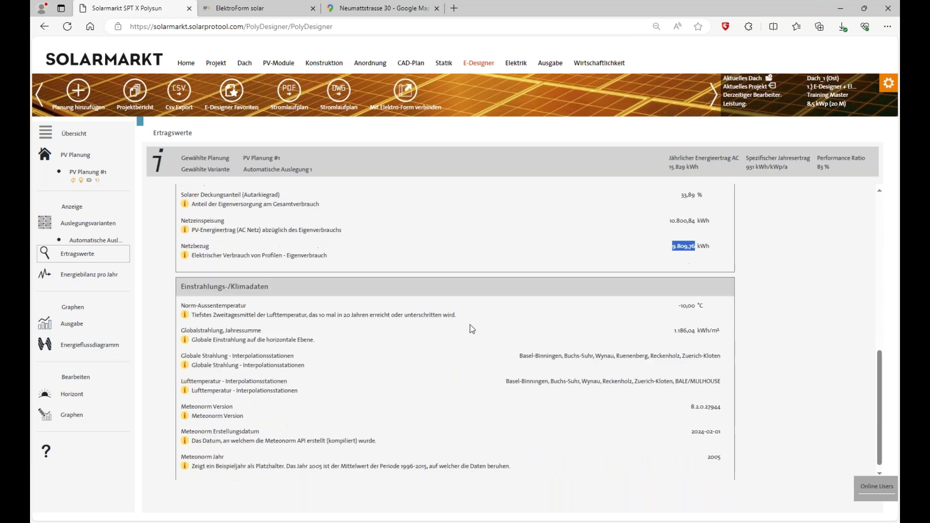
scroll(473, 329, up, 9)
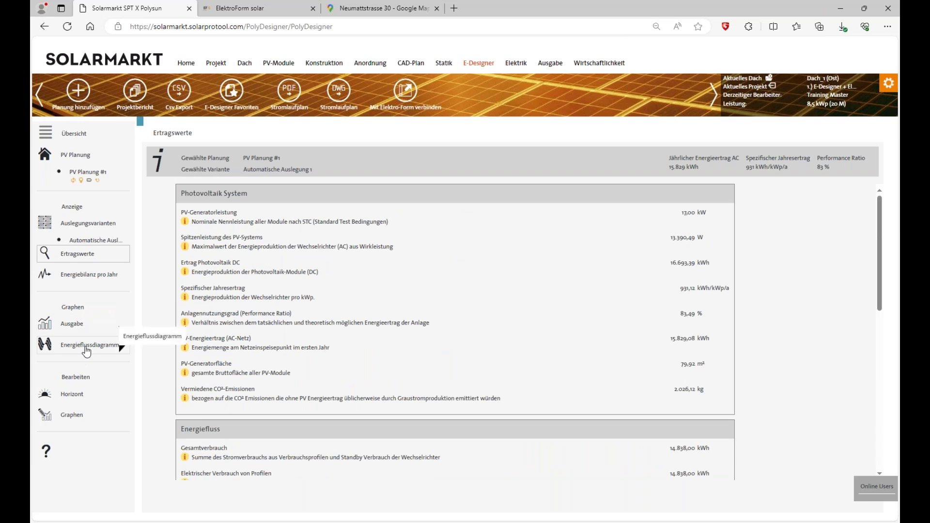
- Open the Energieflussdiagramm and read its yield, self-supply and feed-in flow values
click(86, 349)
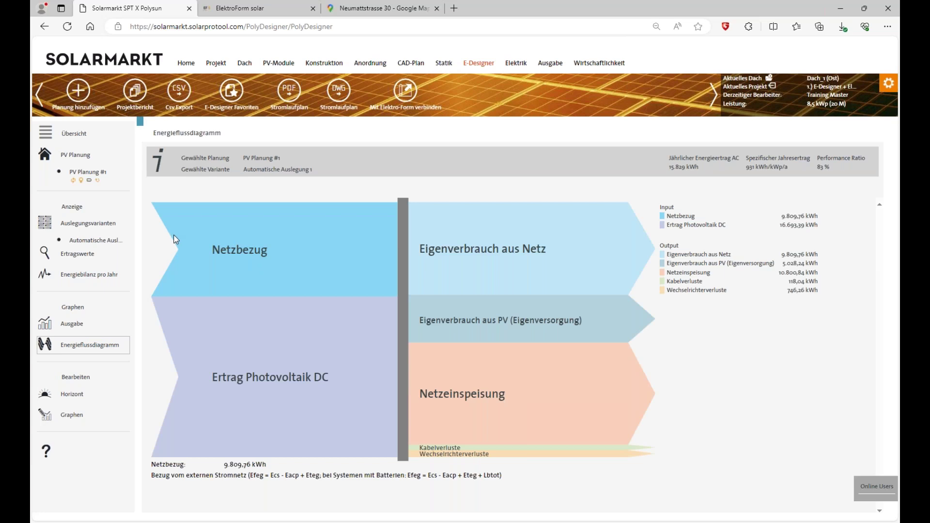
mouse_move(339, 391)
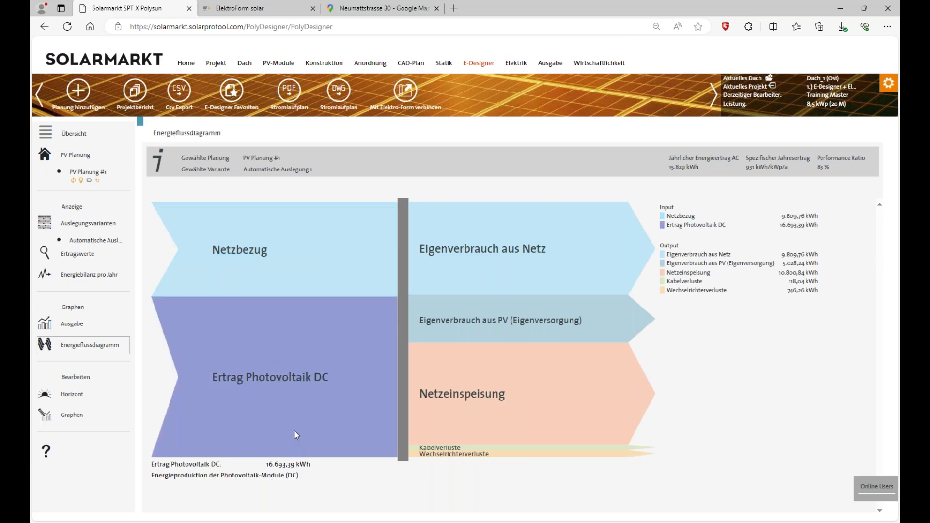
mouse_move(318, 235)
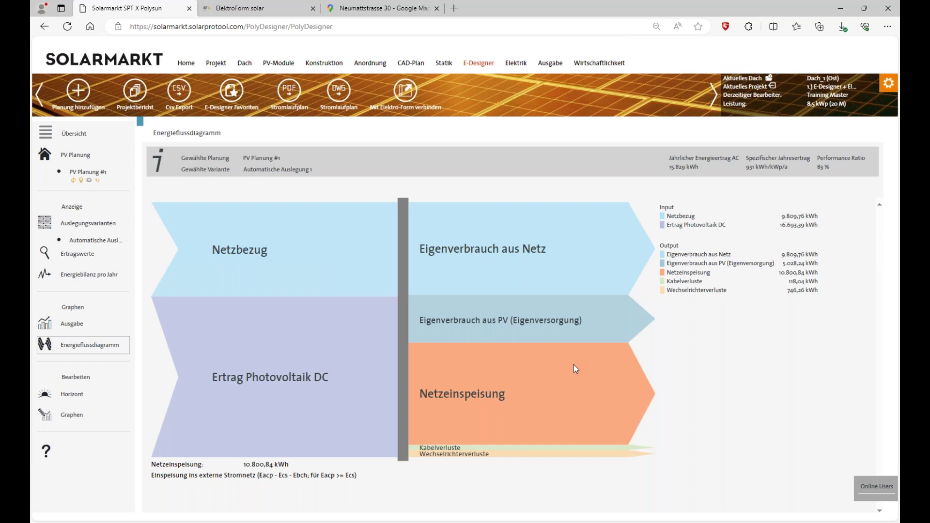
mouse_move(571, 208)
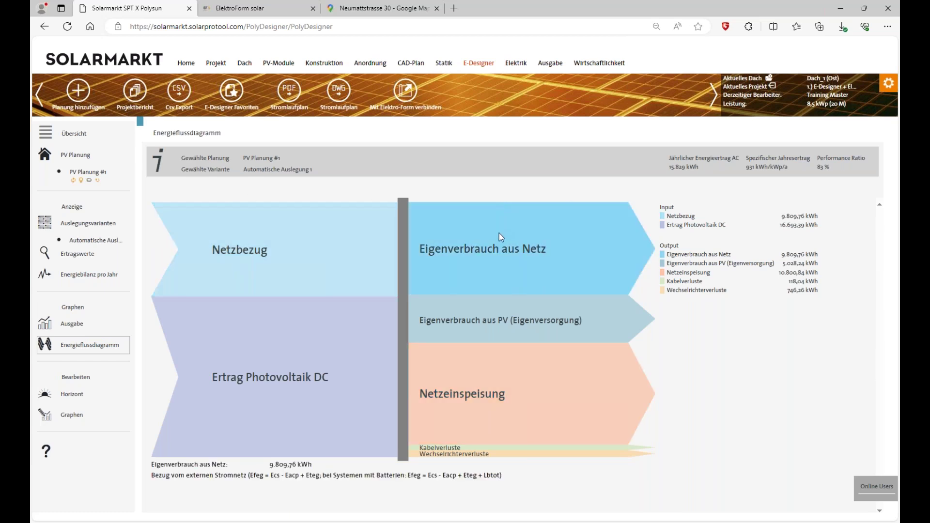
mouse_move(545, 335)
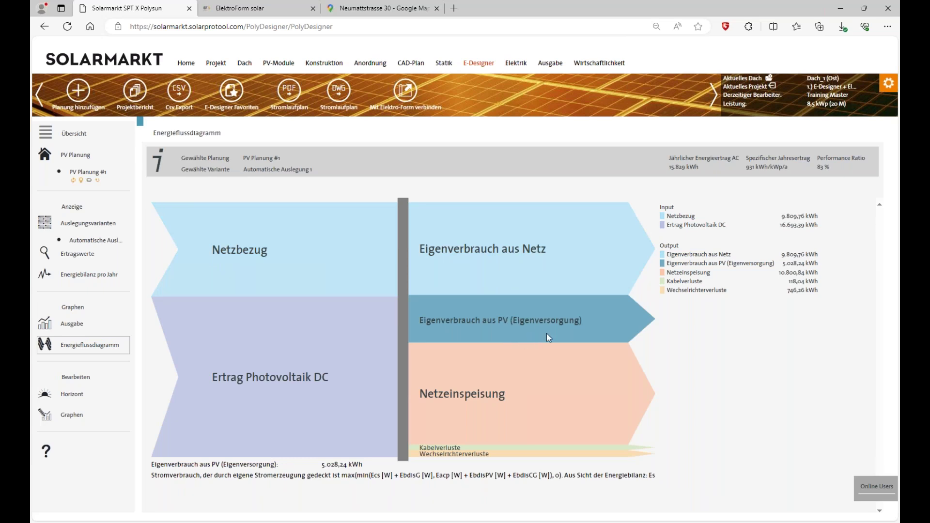
- Chart Eigenverbrauch vs. Gesamtverbrauch under Ausgabe, then Eigenverbrauch vs. Netzeinspeisung
click(73, 324)
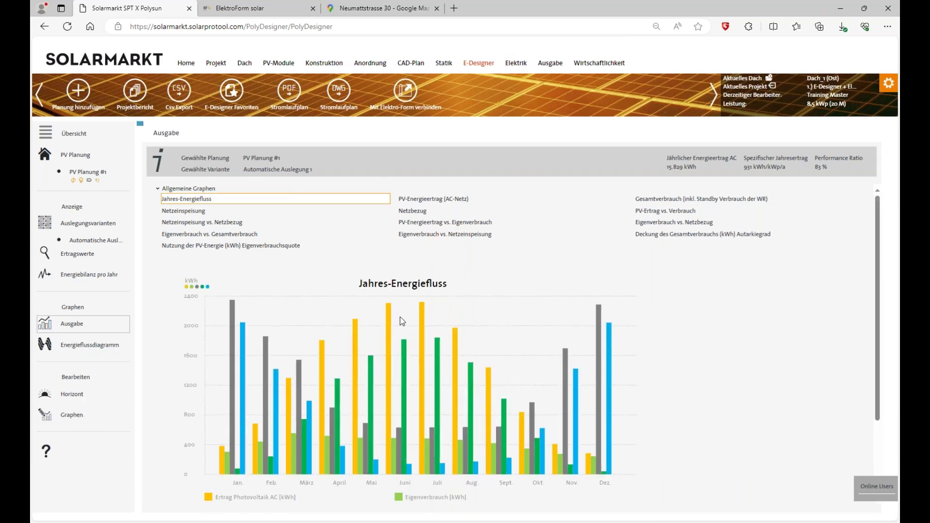
scroll(402, 321, down, 2)
scroll(303, 291, up, 2)
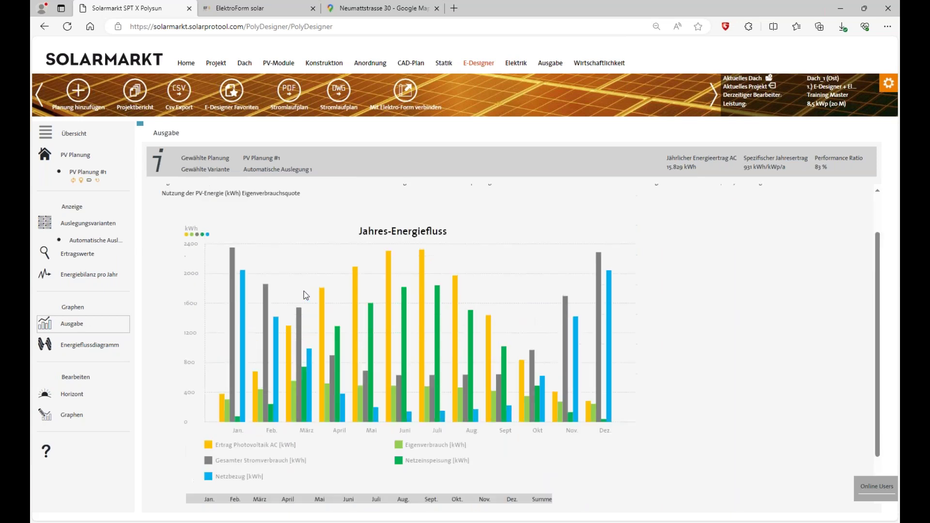
click(221, 238)
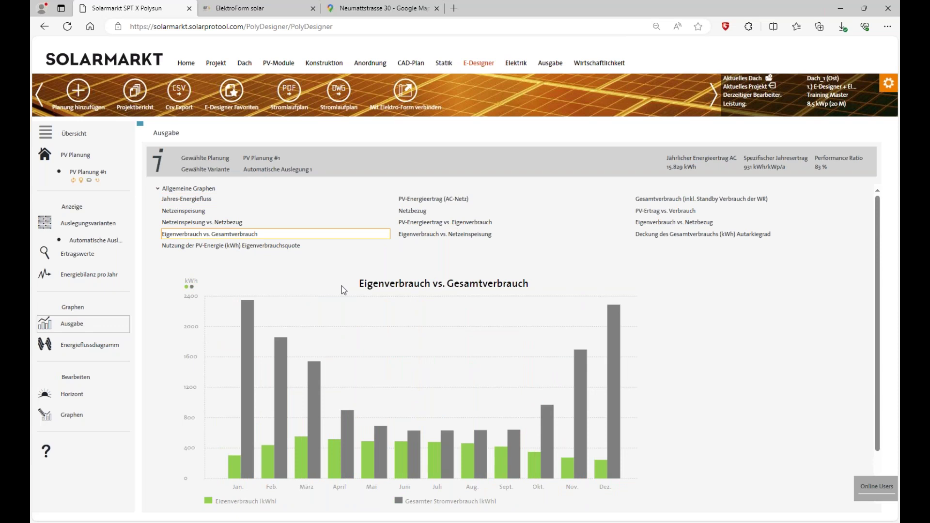
scroll(341, 286, down, 1)
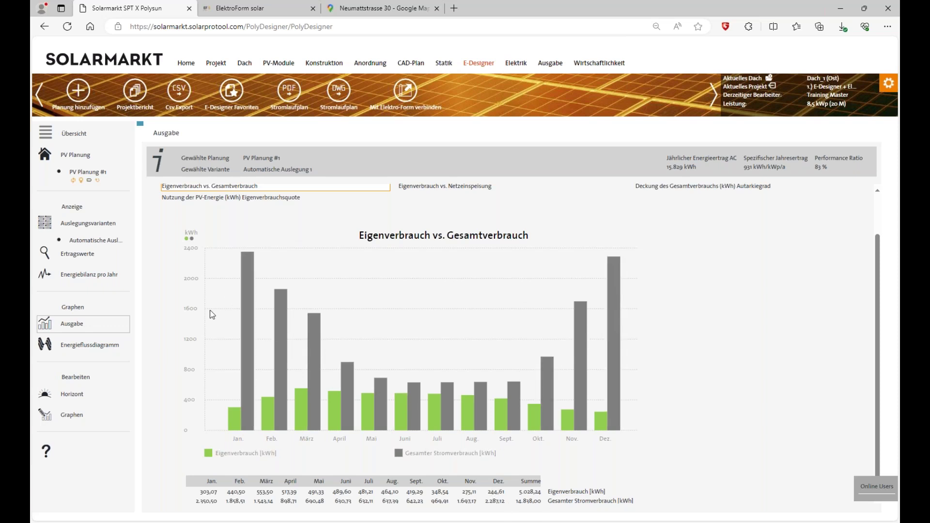
click(271, 187)
click(262, 247)
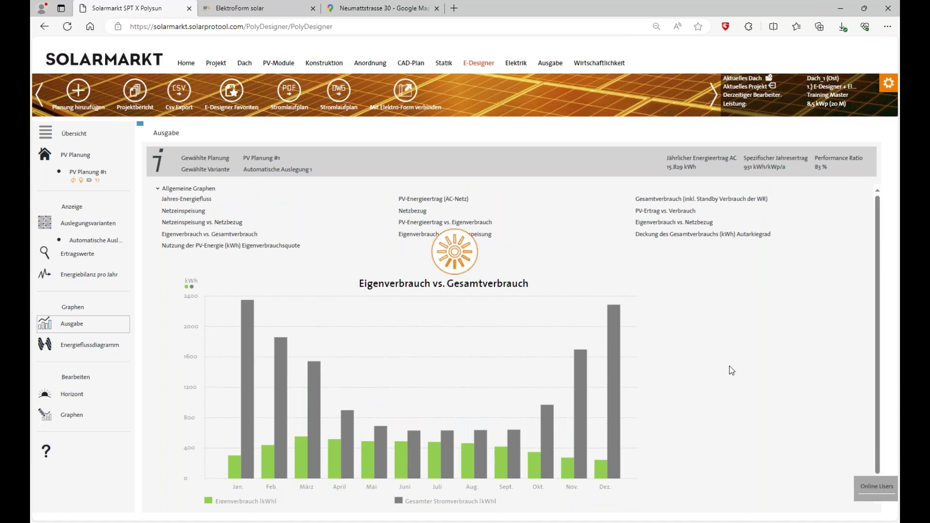
- Compare the Eigenverbrauch vs. Netzeinspeisung and Eigenverbrauch vs. Netzbezug charts, then return to PV Planung #1
scroll(489, 425, down, 1)
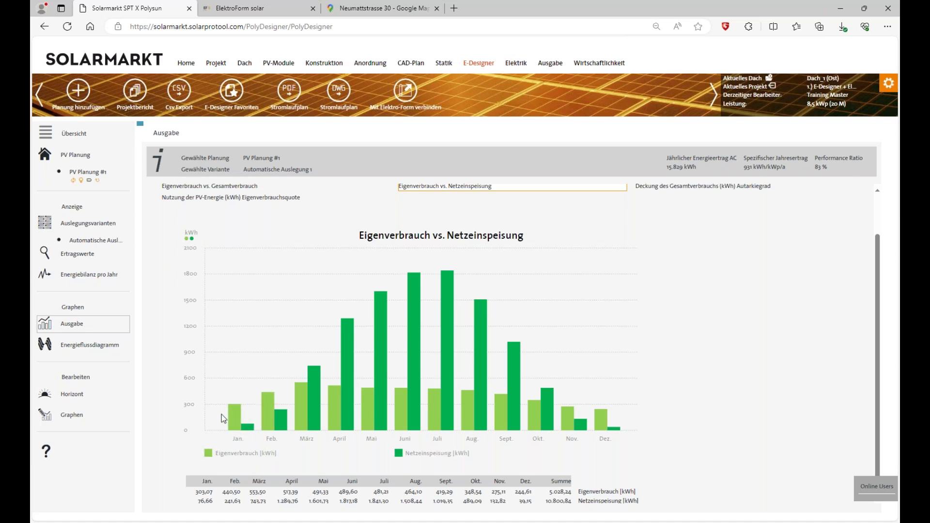
mouse_move(267, 420)
scroll(550, 319, up, 1)
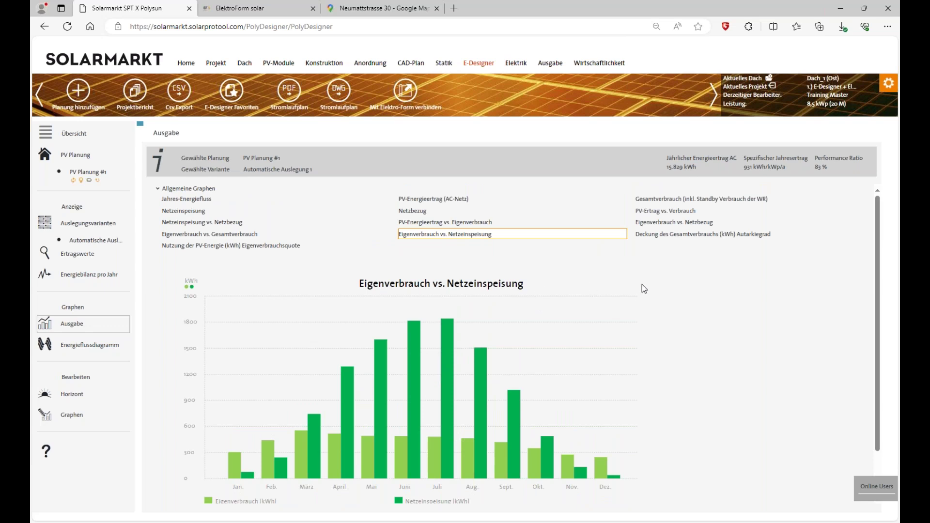
click(660, 227)
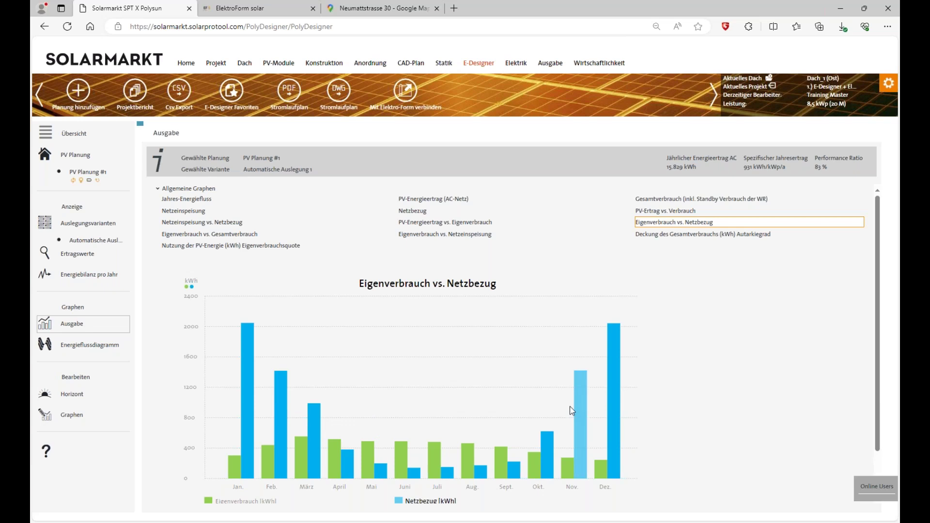
click(94, 154)
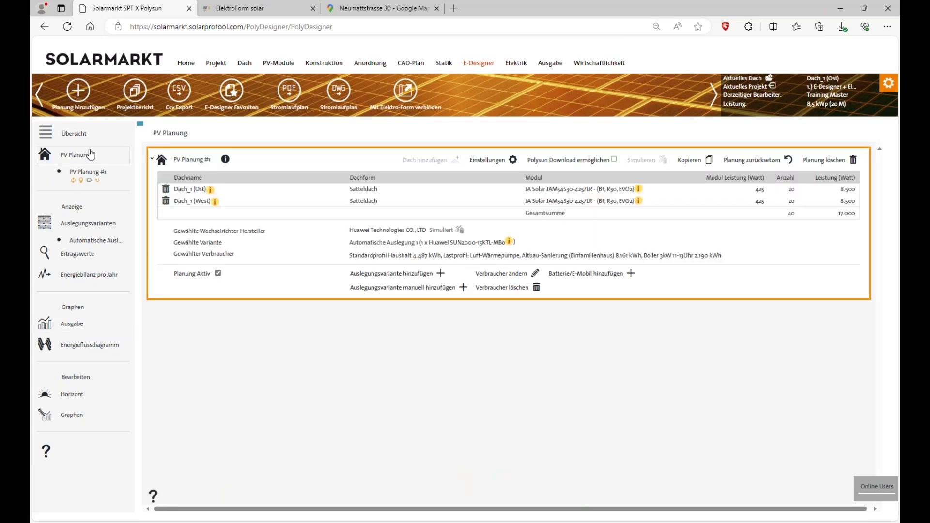
click(515, 276)
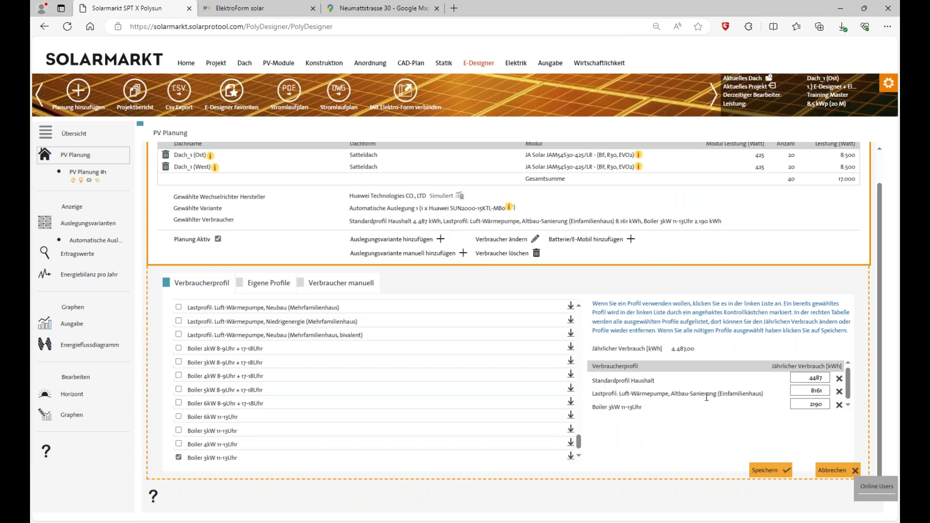
- Switch to the Verbraucher manuell tab and delete the predefined appliance rows
click(342, 284)
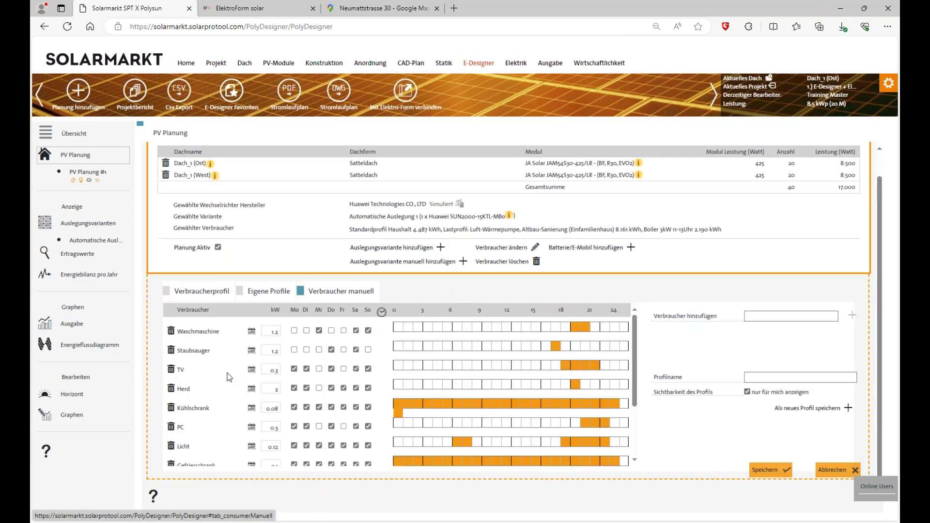
scroll(171, 334, down, 5)
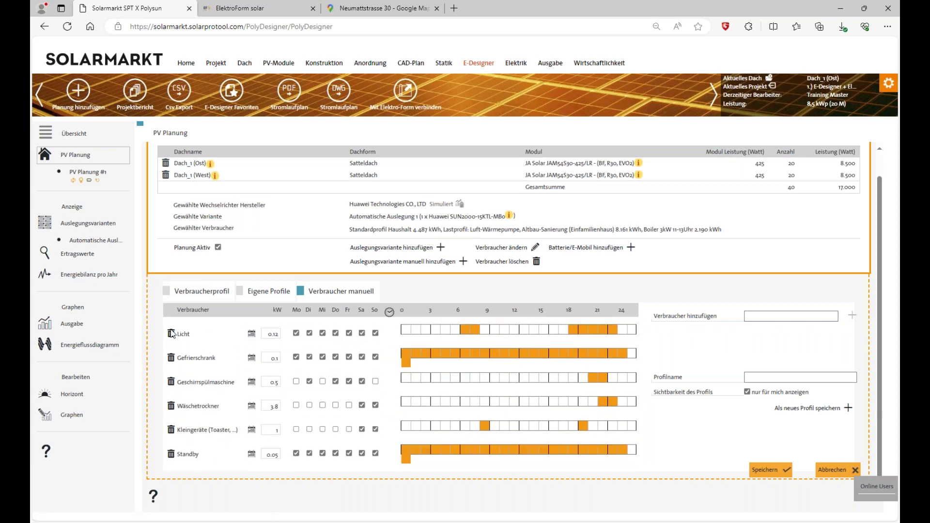
scroll(174, 349, down, 3)
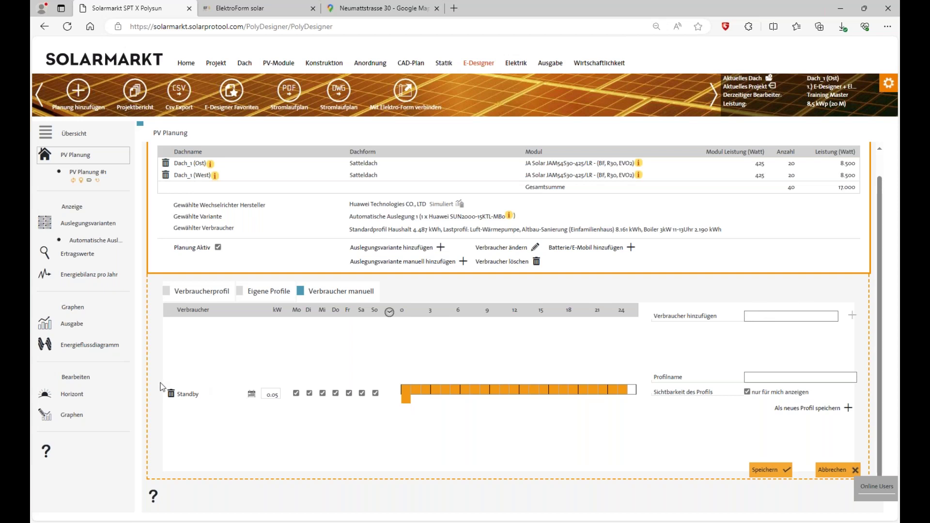
click(171, 393)
- Add a consumer named WP limited to early-year weeks and late weeks through week 53
click(780, 316)
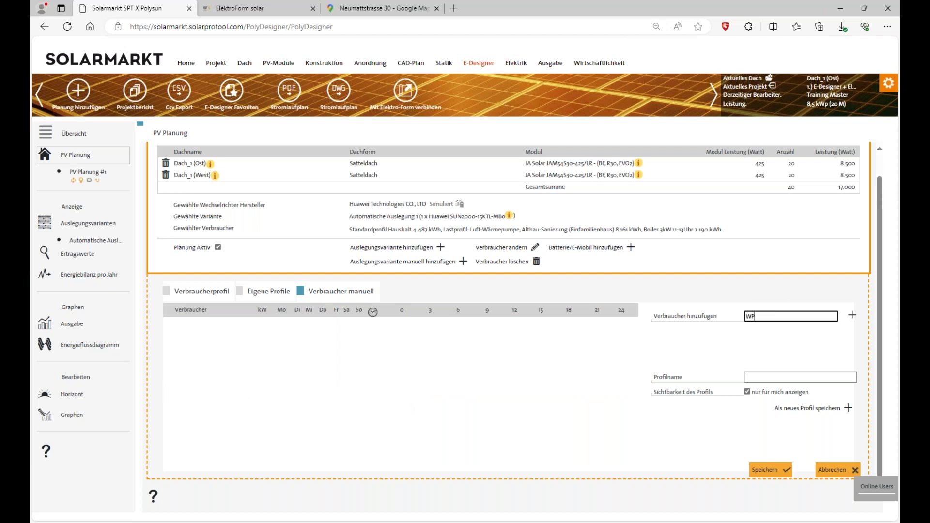
text(WP)
click(852, 315)
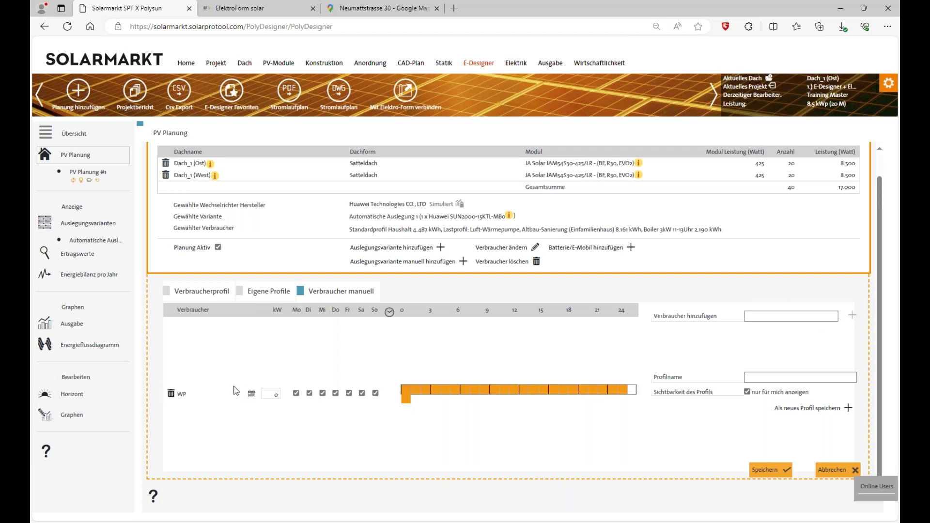
click(250, 395)
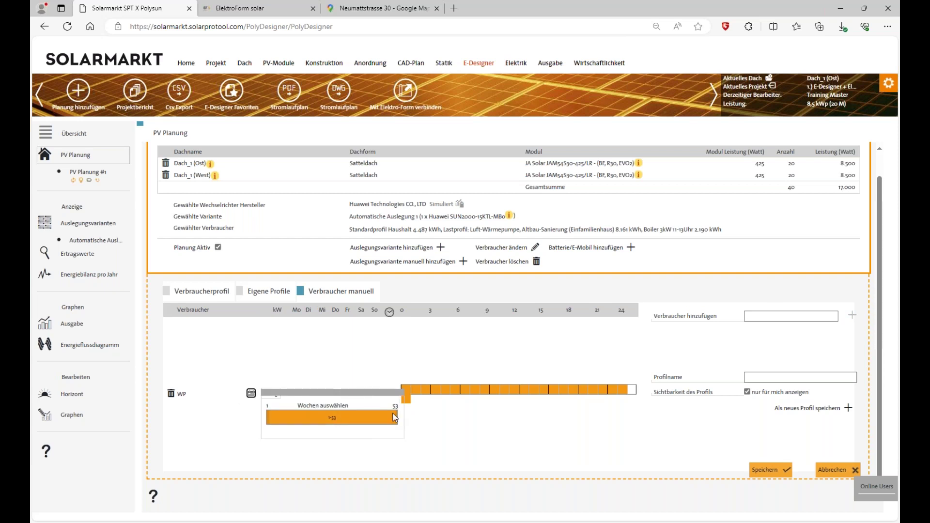
drag(397, 417, 302, 417)
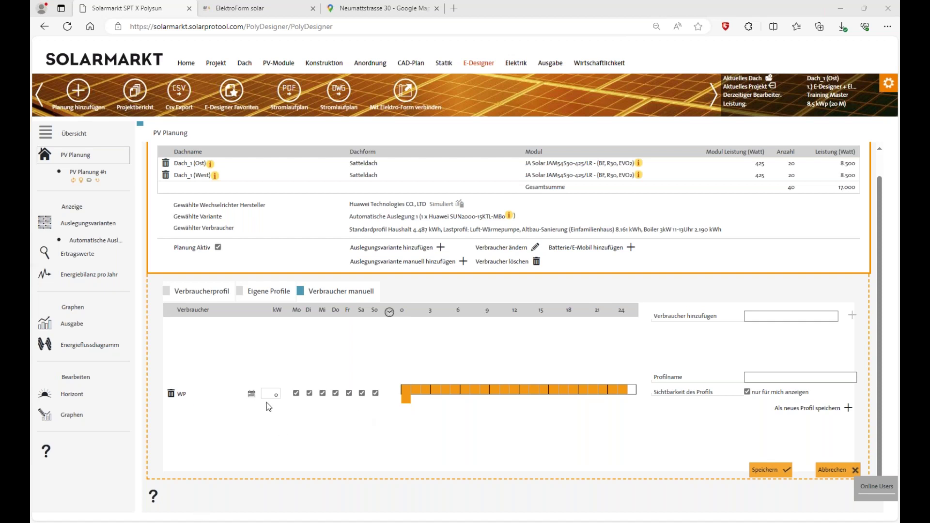
click(251, 394)
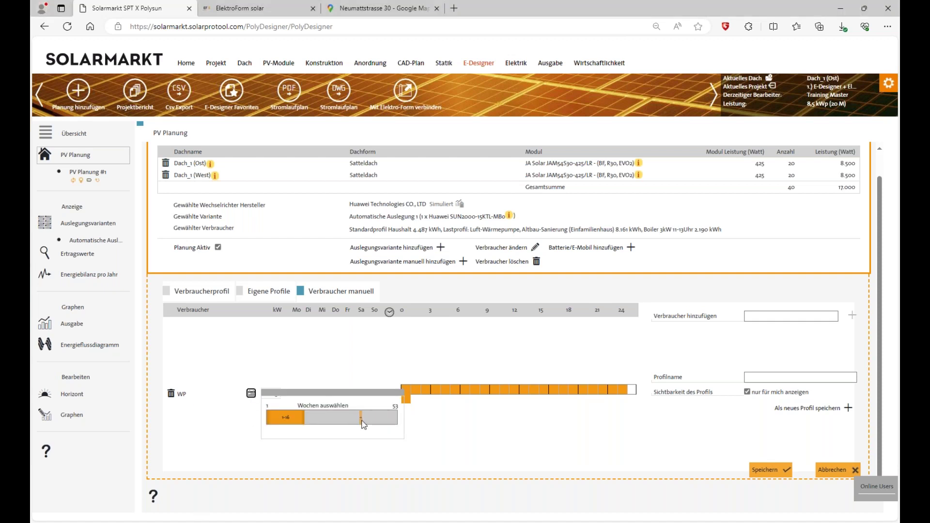
drag(356, 419, 400, 419)
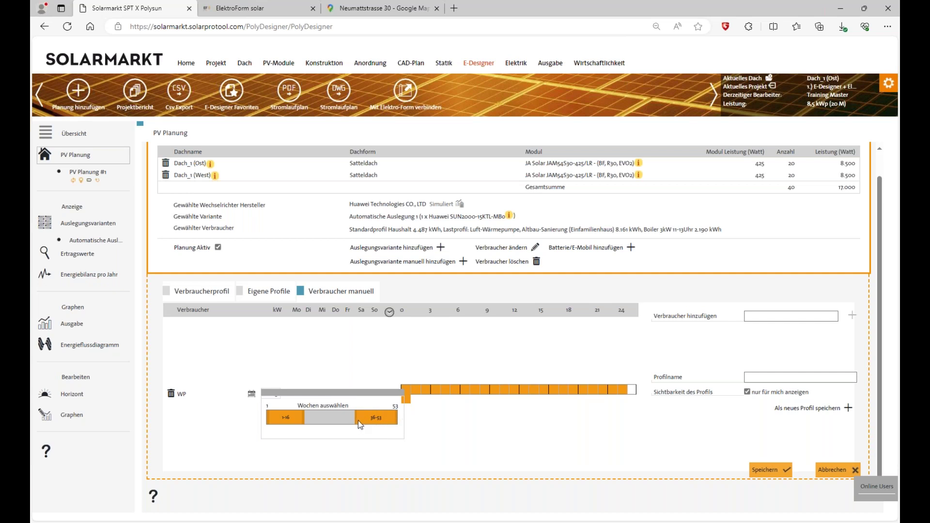
drag(359, 422, 365, 420)
- Schedule WP to run only from hour 10 to 14 and set its power to 8 kW
drag(409, 399, 503, 392)
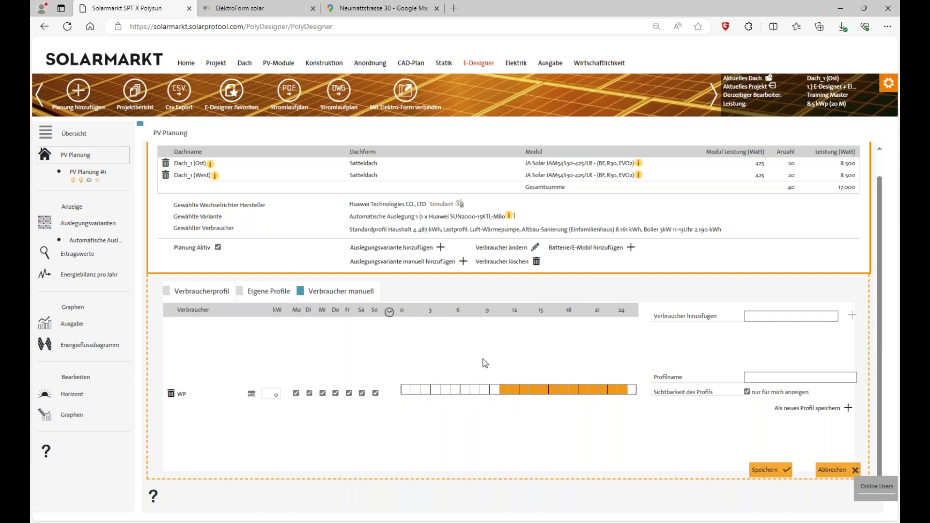
click(500, 391)
click(623, 392)
drag(623, 391, 553, 391)
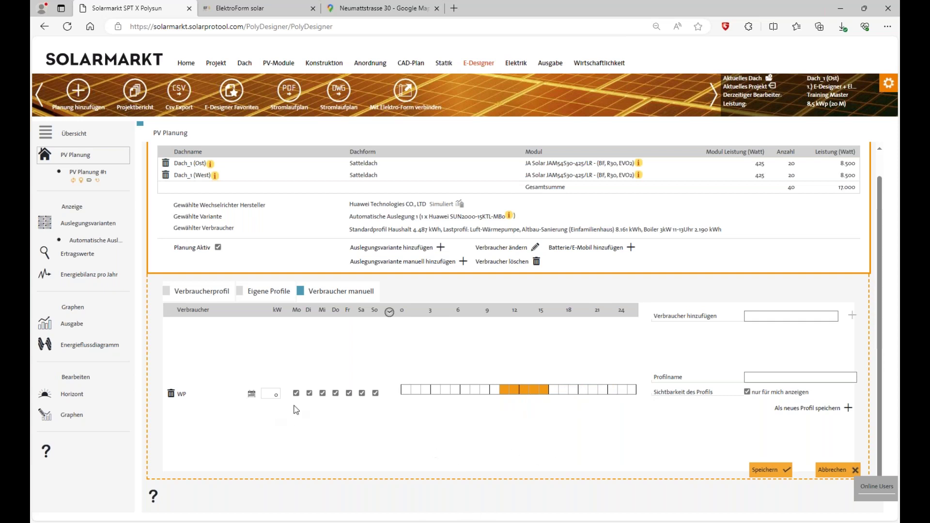
double_click(275, 395)
text(8)
scroll(479, 398, up, 1)
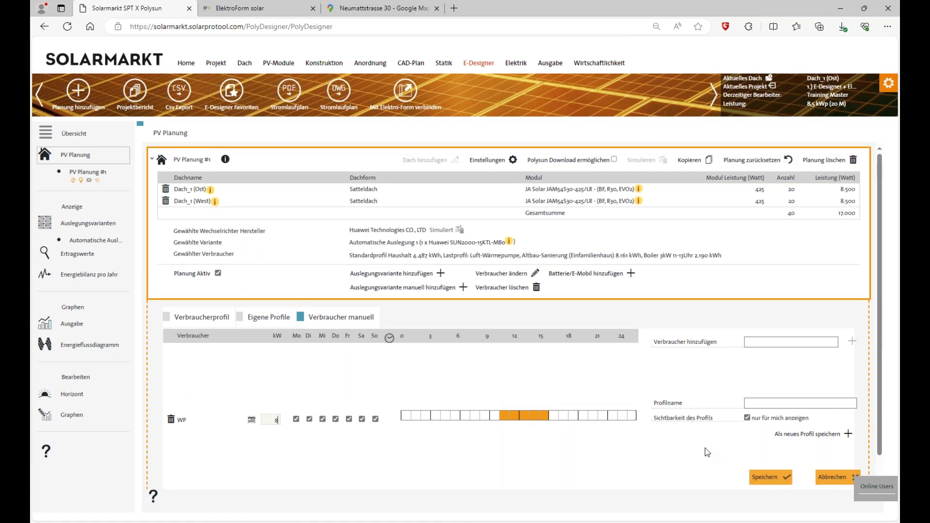
- Name the manual consumer setup 'WP Schulung' and save it as a new profile
click(769, 404)
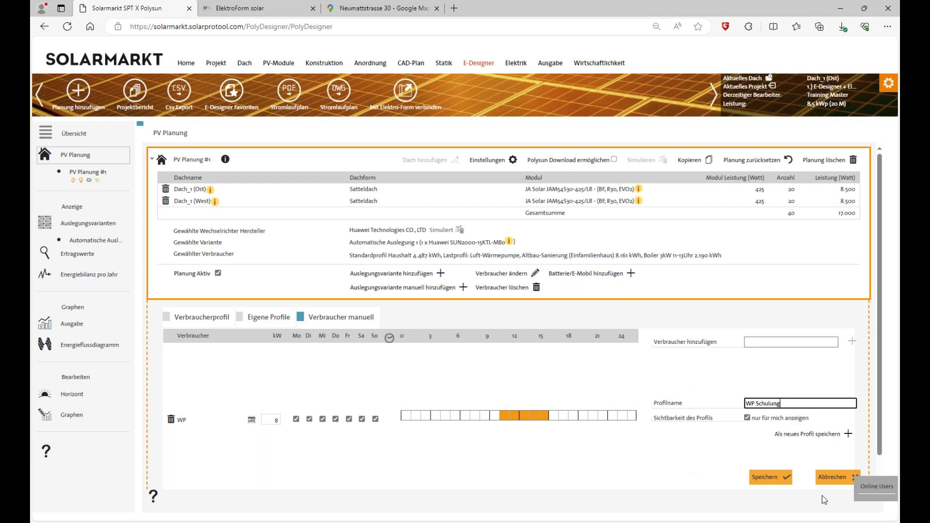
click(809, 437)
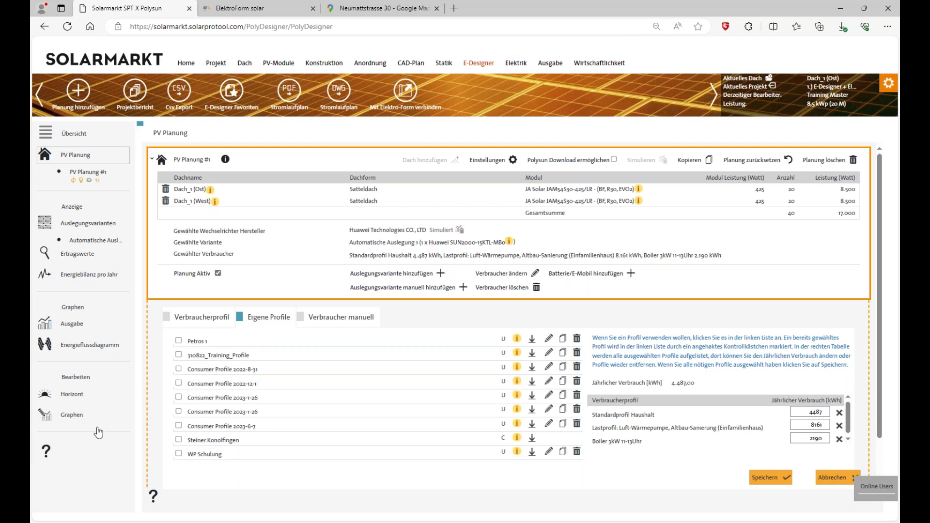
- Add the WP Schulung profile to PV Planung #1's consumers, save, and rerun the simulation
click(178, 453)
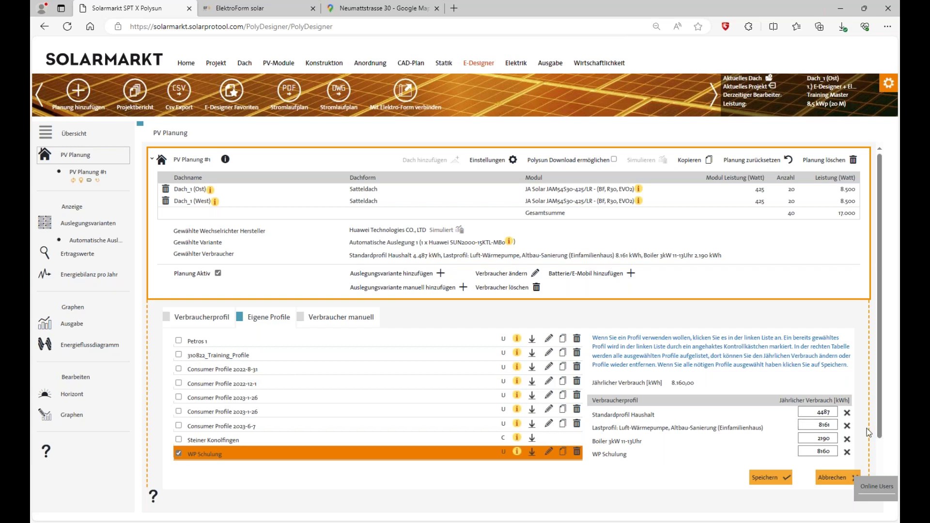
click(770, 476)
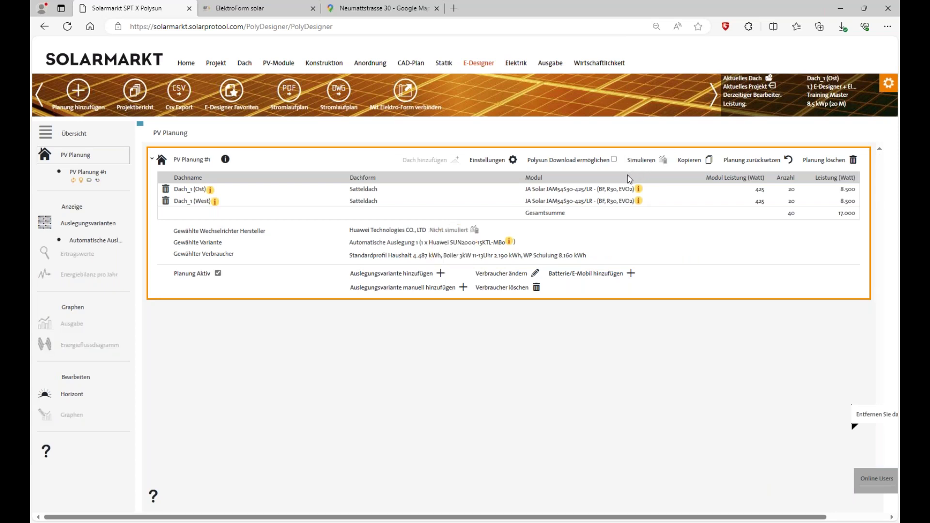
click(646, 162)
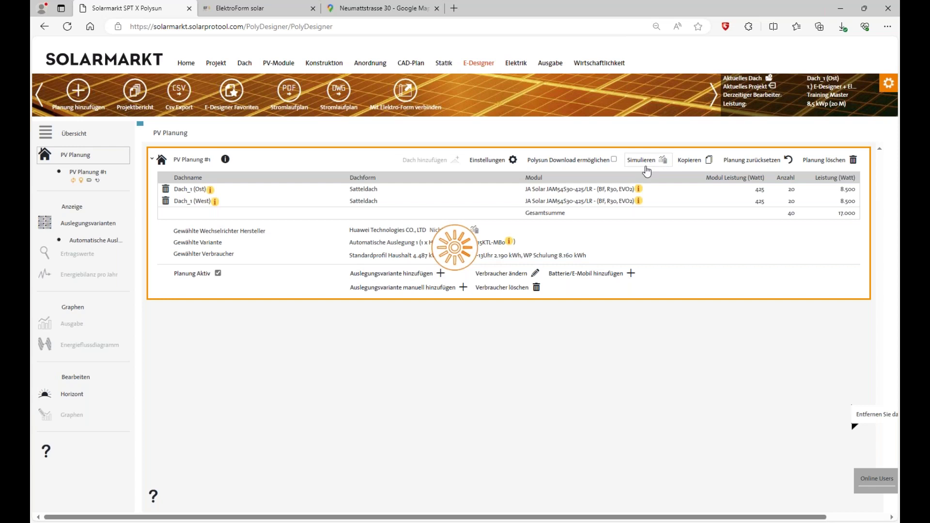
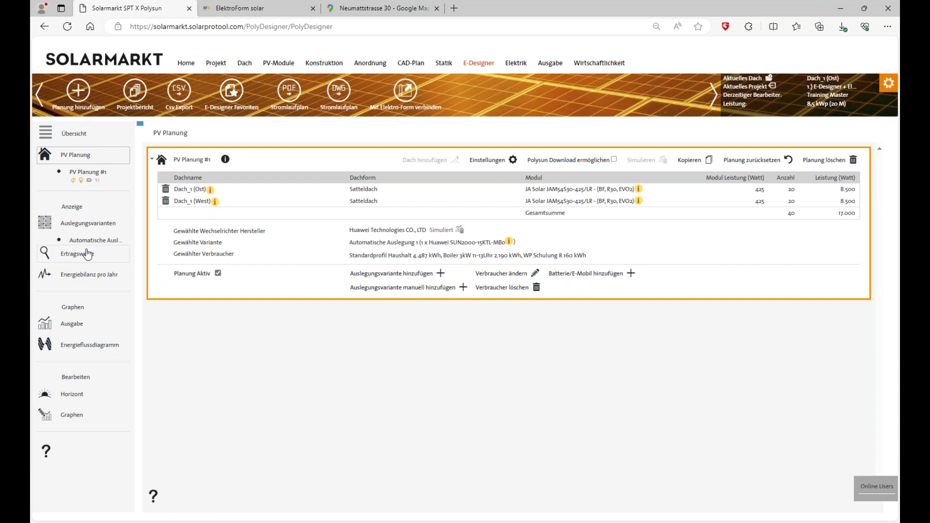
- Open the planning's yield results and scroll through them
click(88, 253)
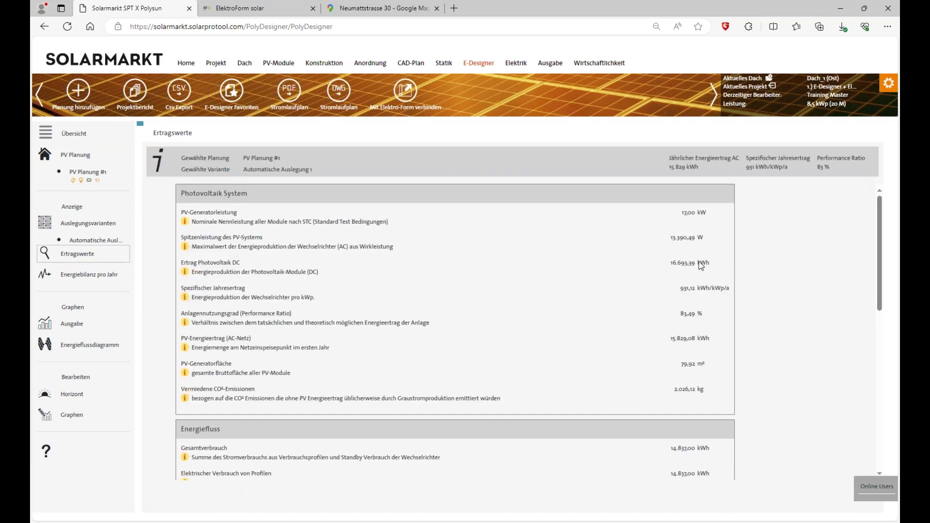
scroll(683, 397, down, 2)
scroll(683, 397, down, 2)
scroll(700, 310, down, 1)
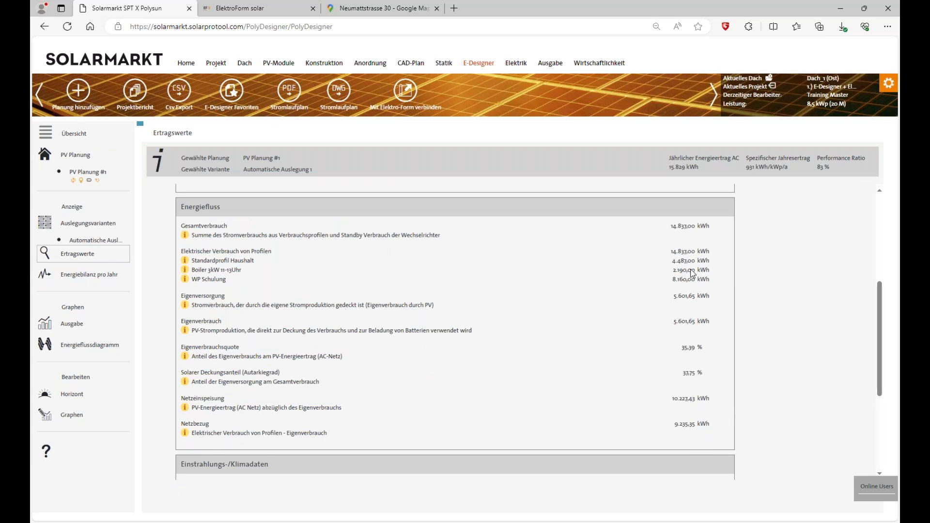
- Review the output graphs, including Eigenverbrauch vs. Gesamtverbrauch, then return to the PV Planung #1 overview
click(77, 327)
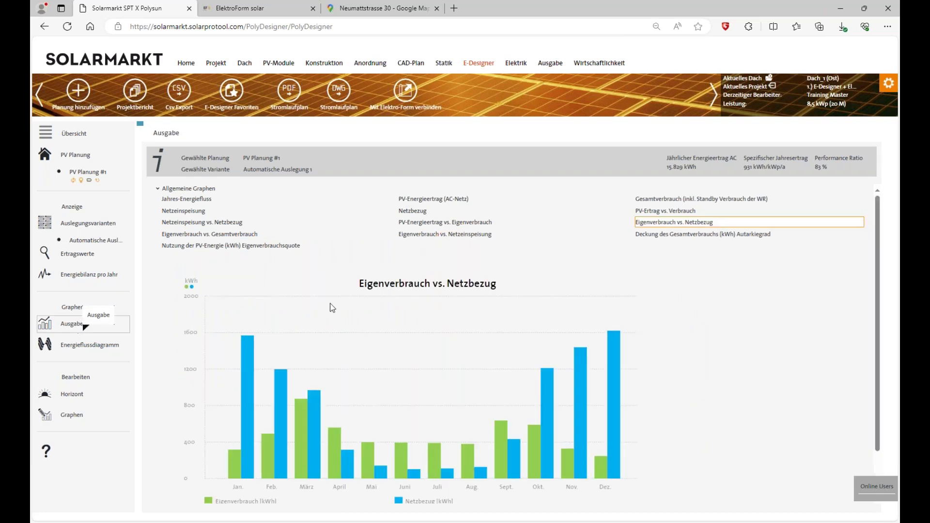
scroll(383, 361, down, 1)
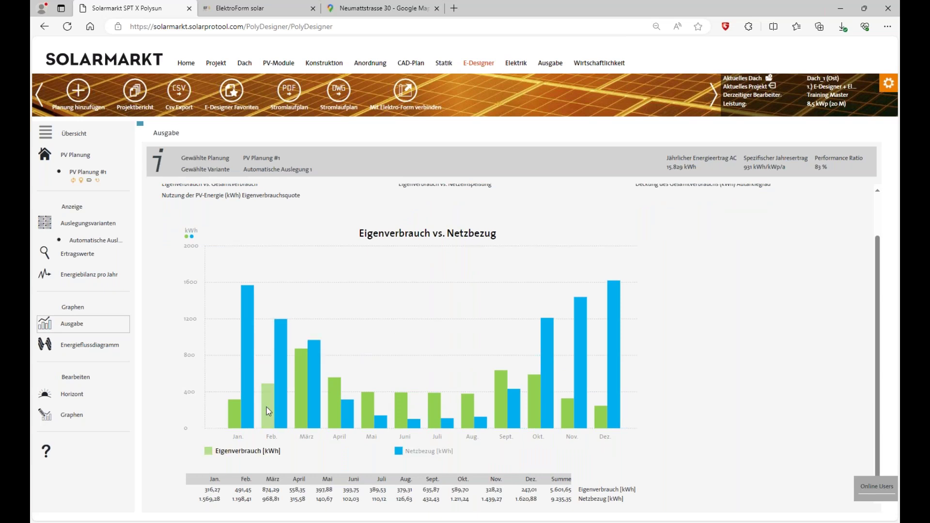
mouse_move(297, 371)
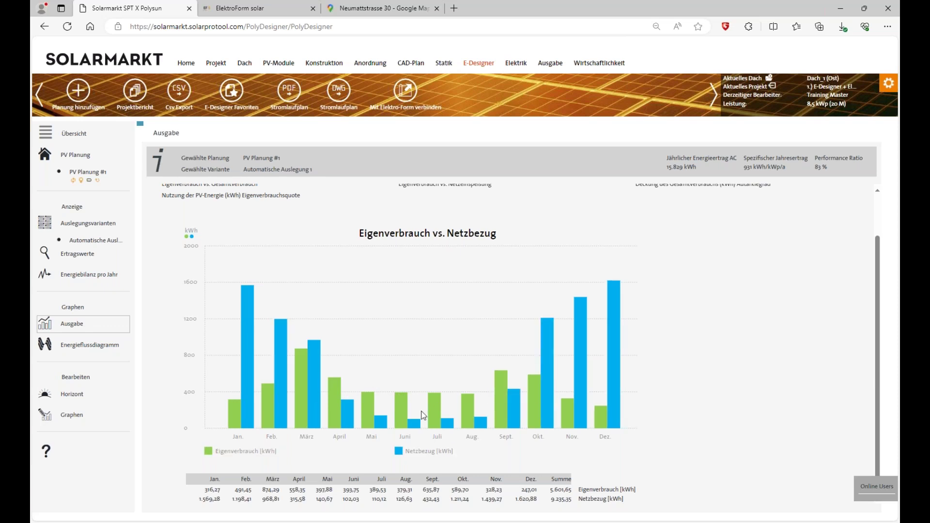
scroll(581, 339, up, 1)
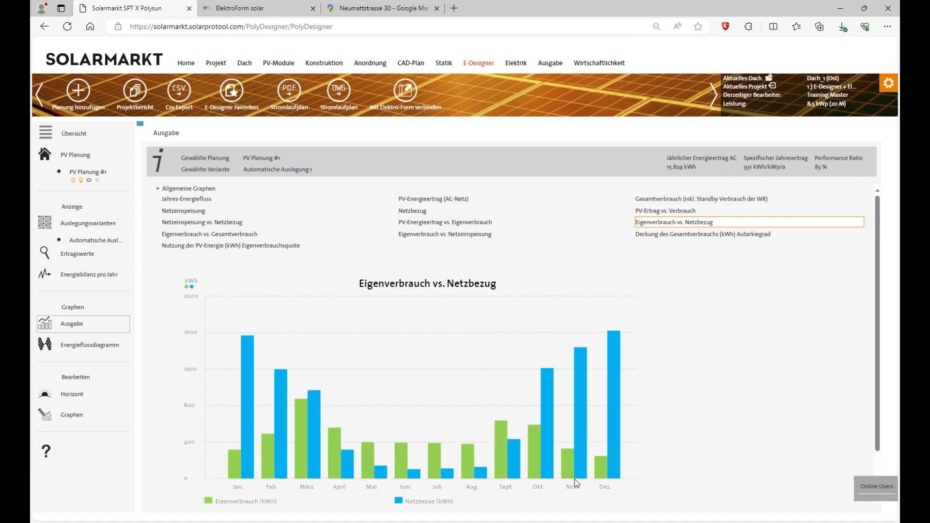
scroll(656, 451, down, 1)
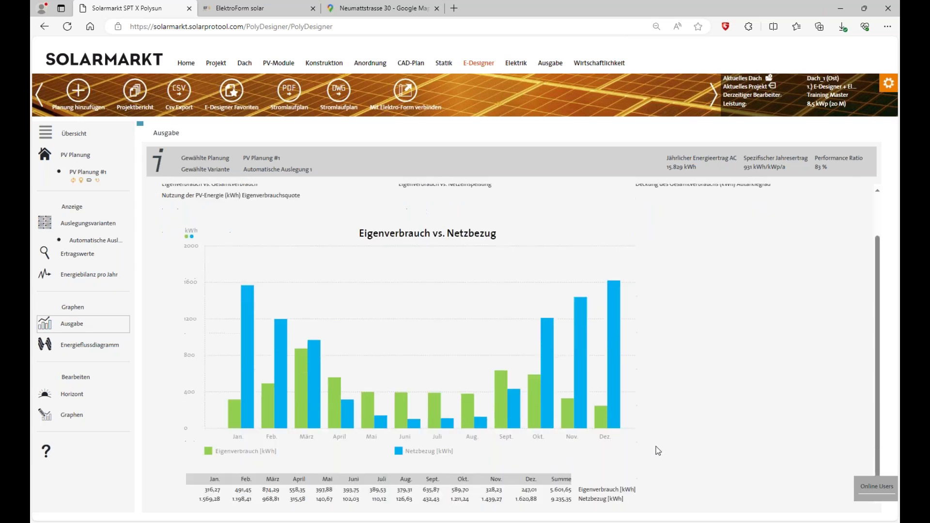
scroll(658, 450, up, 1)
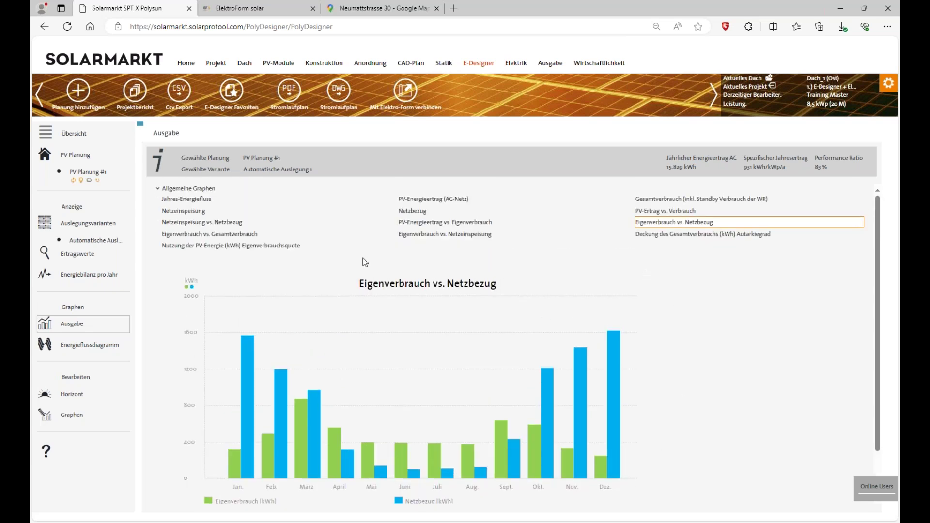
click(217, 235)
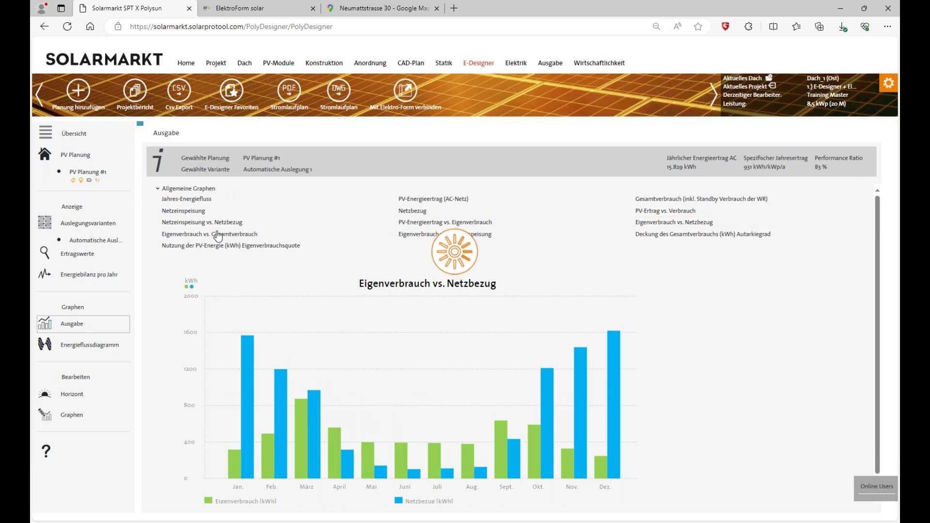
click(91, 174)
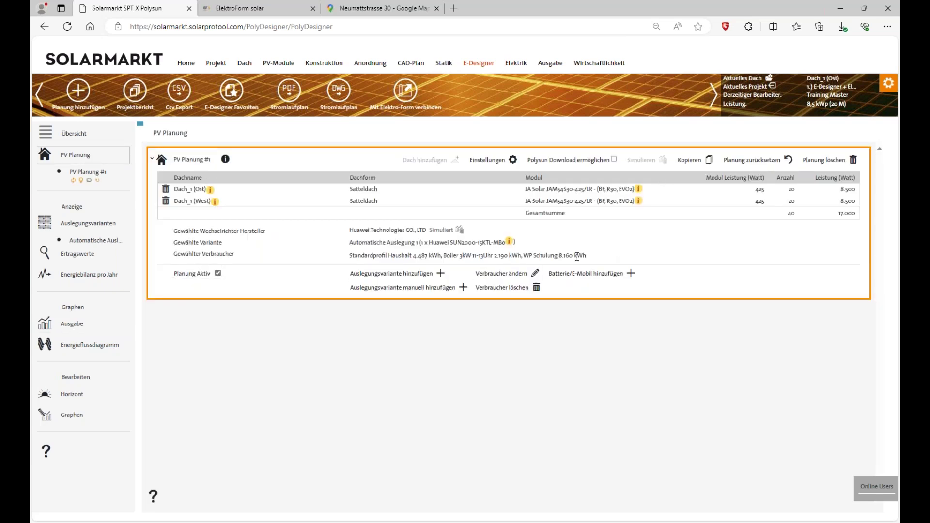
- Add one Huawei LUNA2000-15-S0 battery to the planning and switch to the E-Mobil options
click(592, 275)
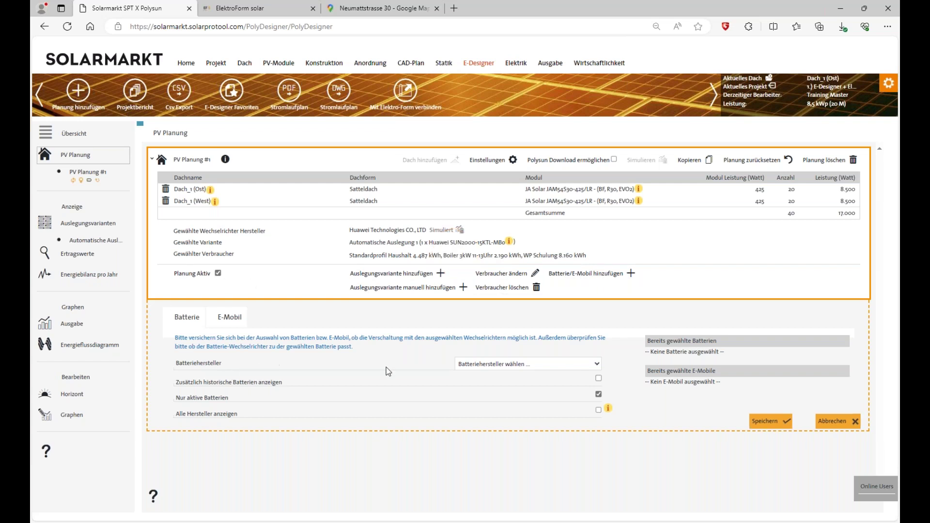
click(518, 366)
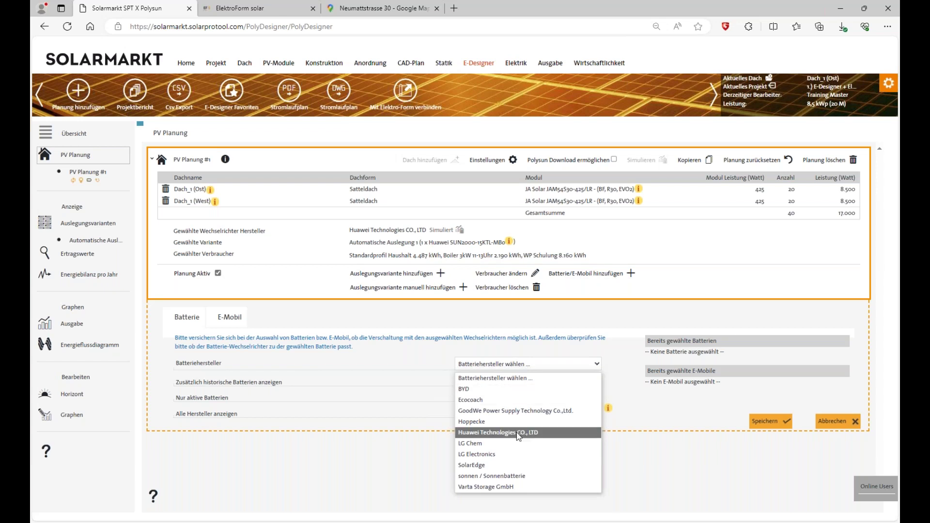
click(518, 433)
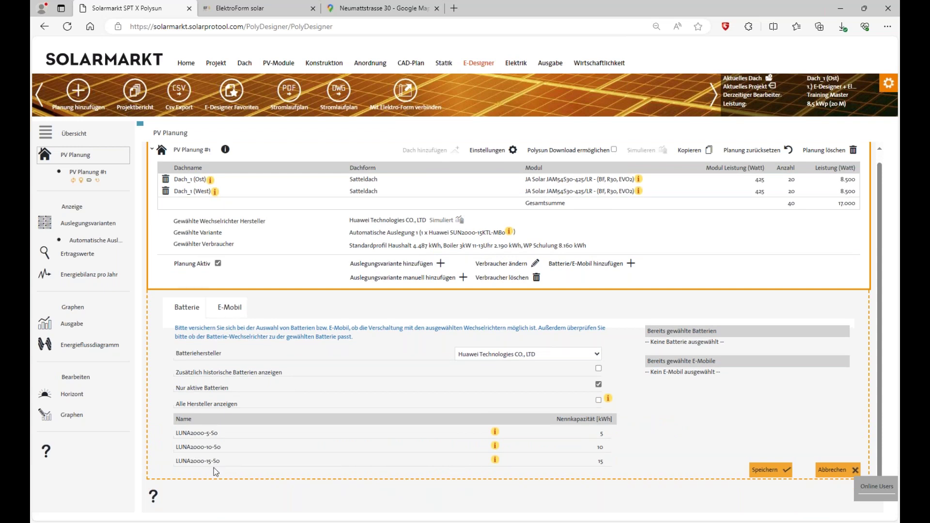
click(597, 464)
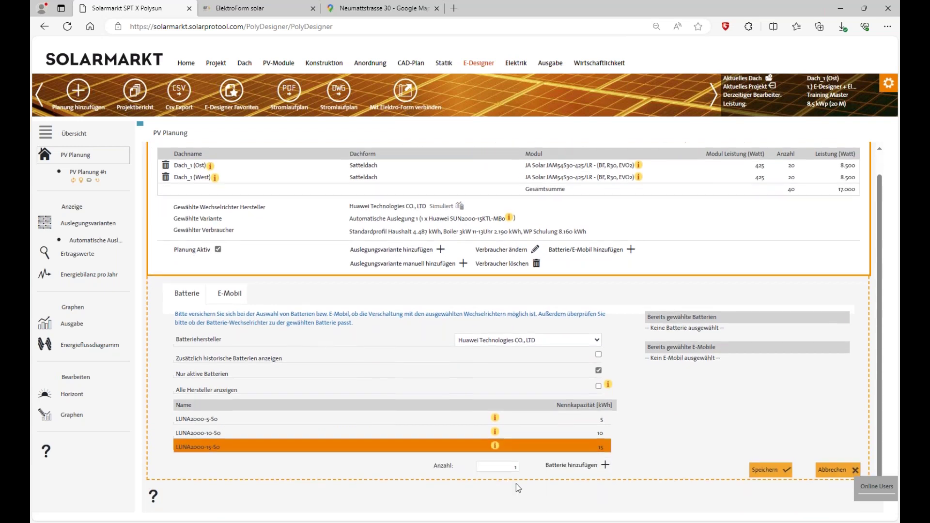
click(585, 468)
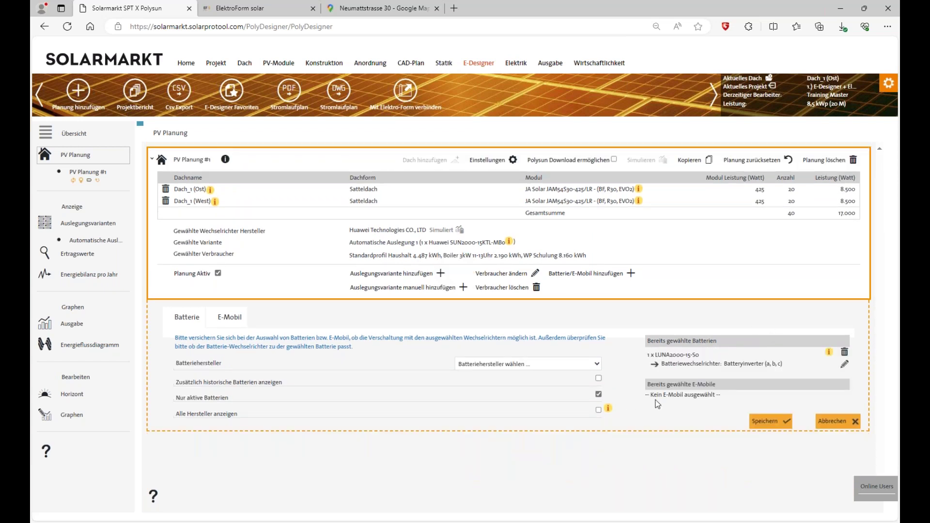
click(233, 318)
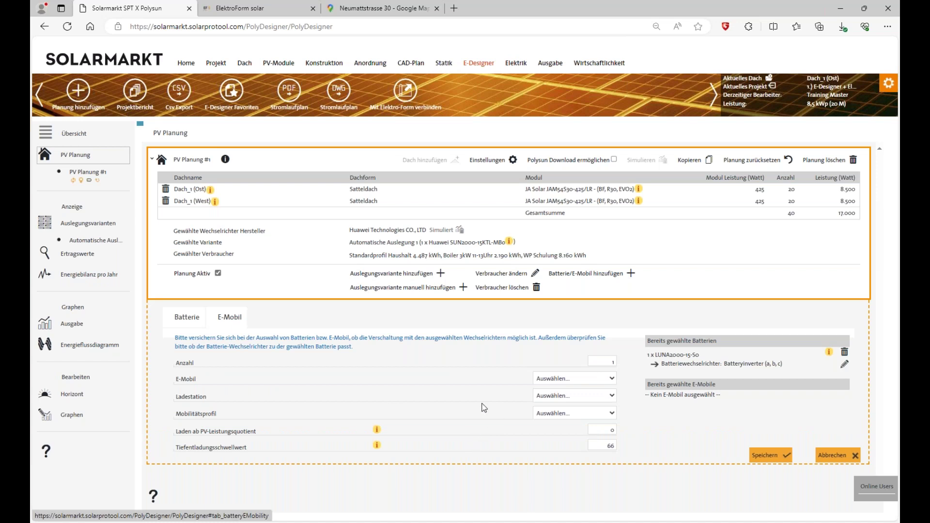
- Choose the BMW i3 with the HUAWEI Smart Charger-22KT-S0 charging station
click(592, 380)
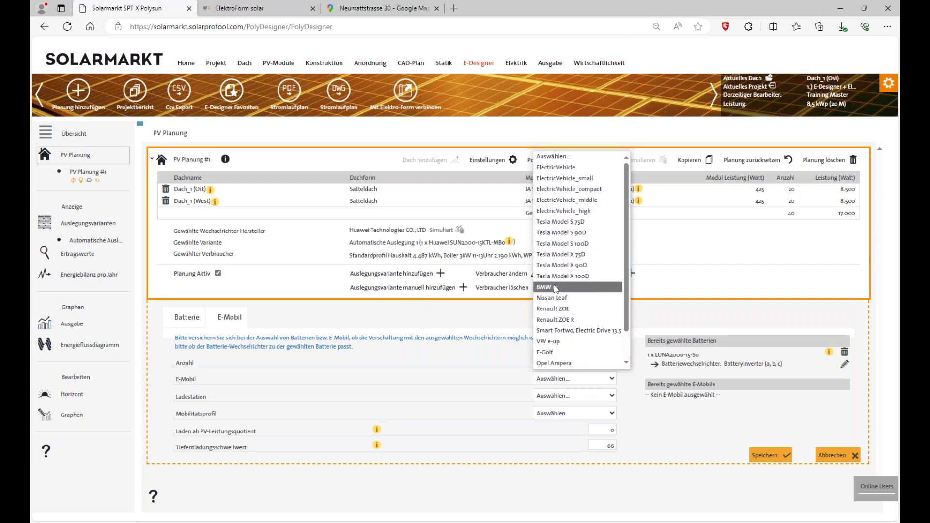
click(555, 289)
click(576, 399)
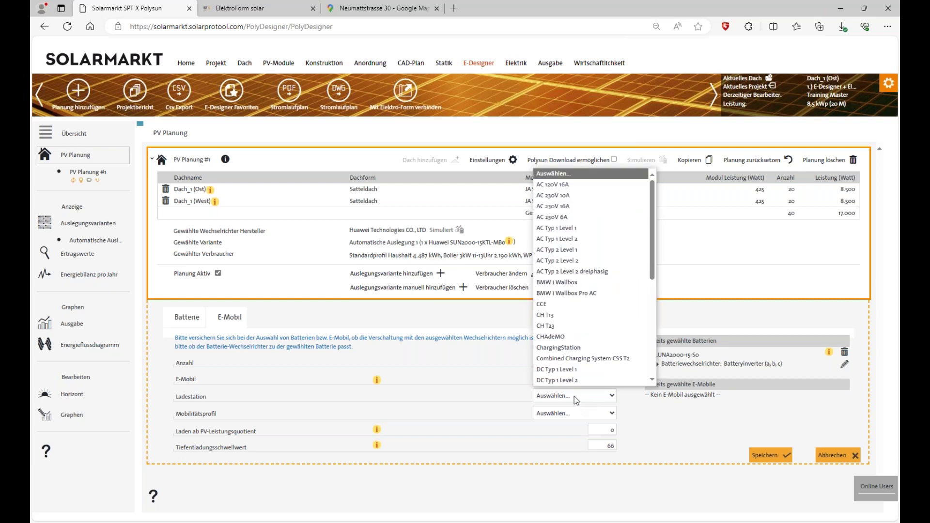
scroll(592, 291, down, 3)
click(591, 394)
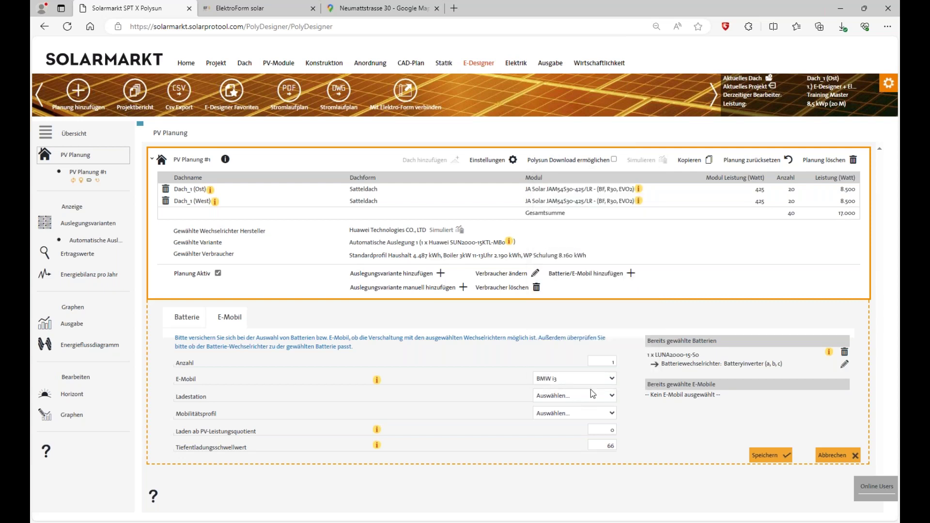
click(592, 395)
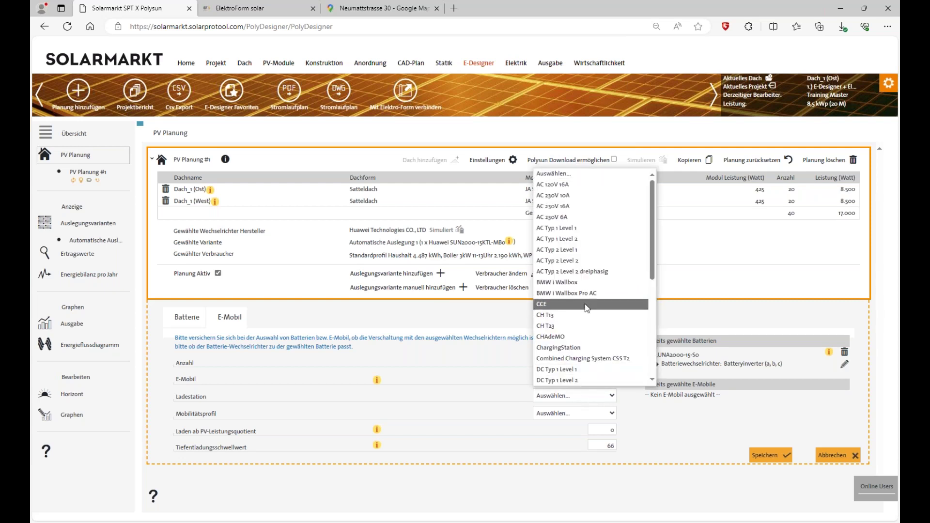
scroll(588, 314, down, 1)
scroll(588, 317, down, 2)
scroll(588, 318, up, 5)
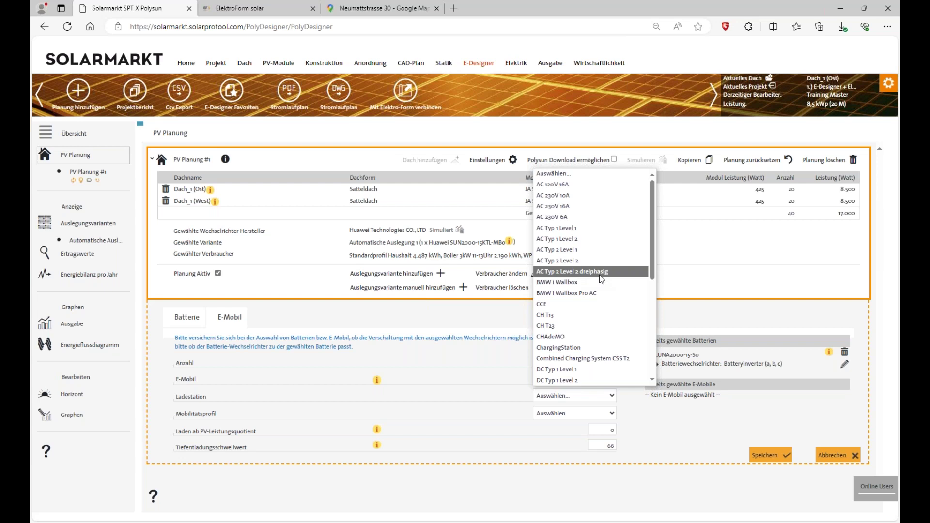
scroll(601, 278, down, 3)
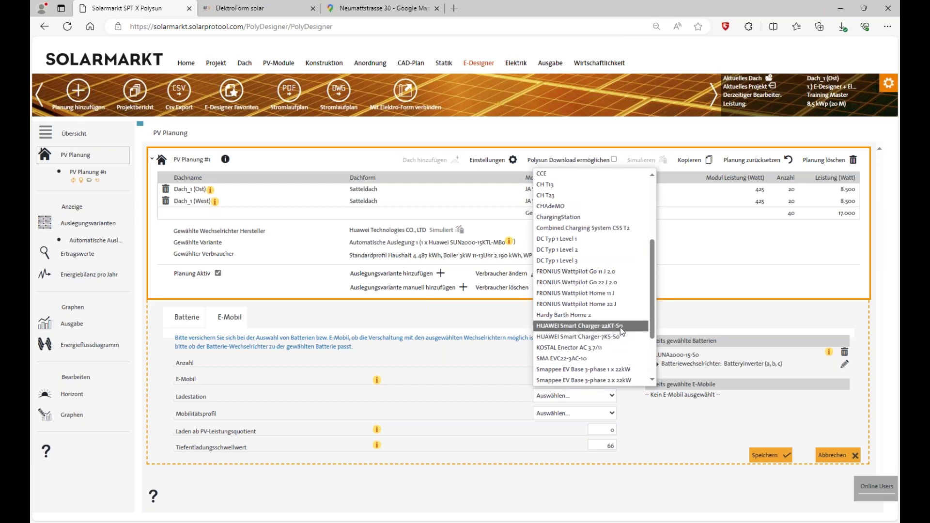
click(622, 331)
- Set the charging window to 19:00–07:00 and add the BMW i3 to the planning
click(554, 414)
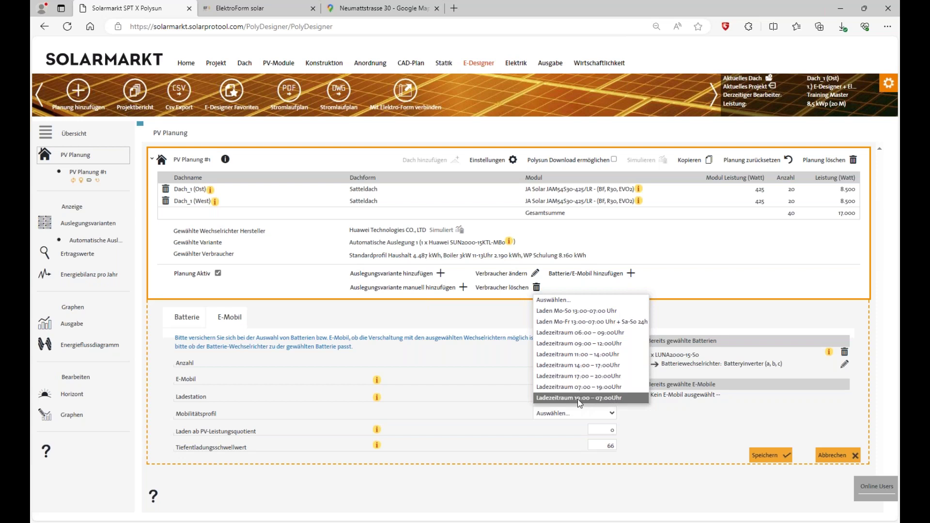
click(580, 398)
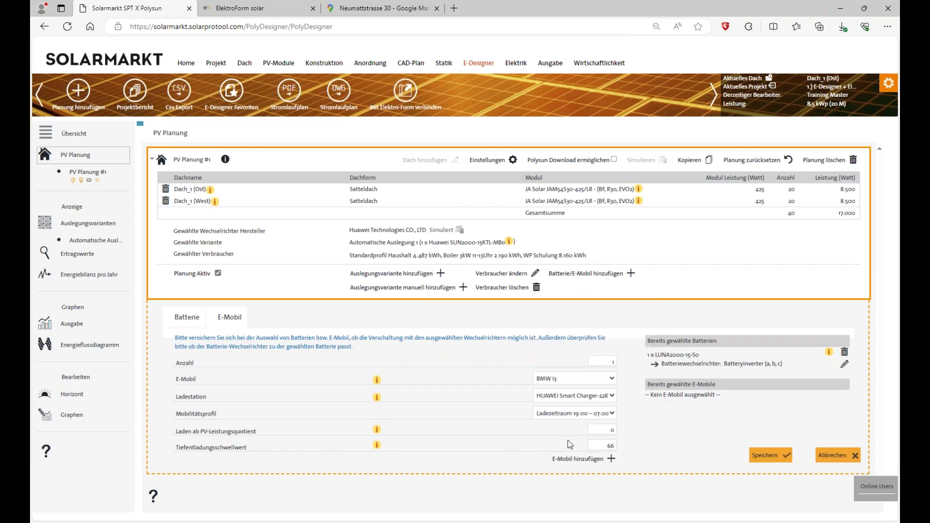
double_click(611, 430)
click(574, 460)
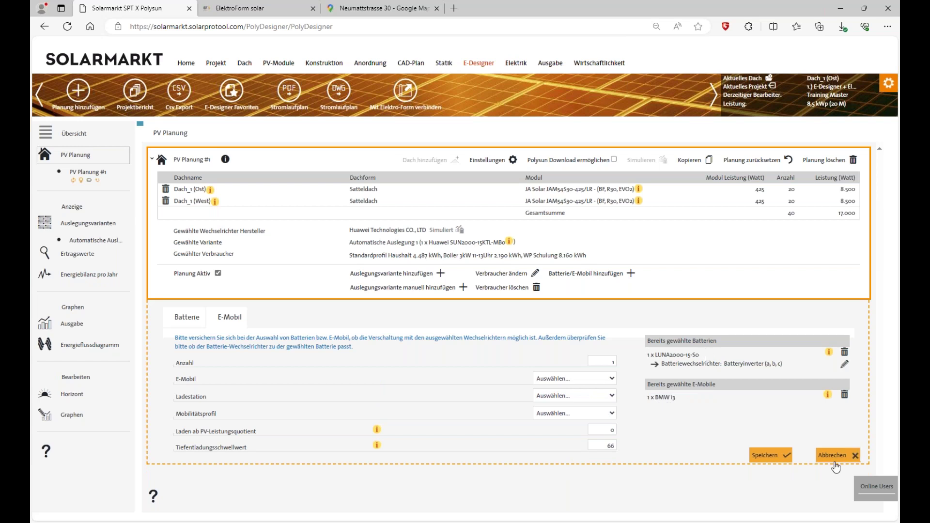
- Save the battery and BMW i3 settings, then view the updated yields of 15,829 kWh and 931 kWh/kWp/a
click(766, 457)
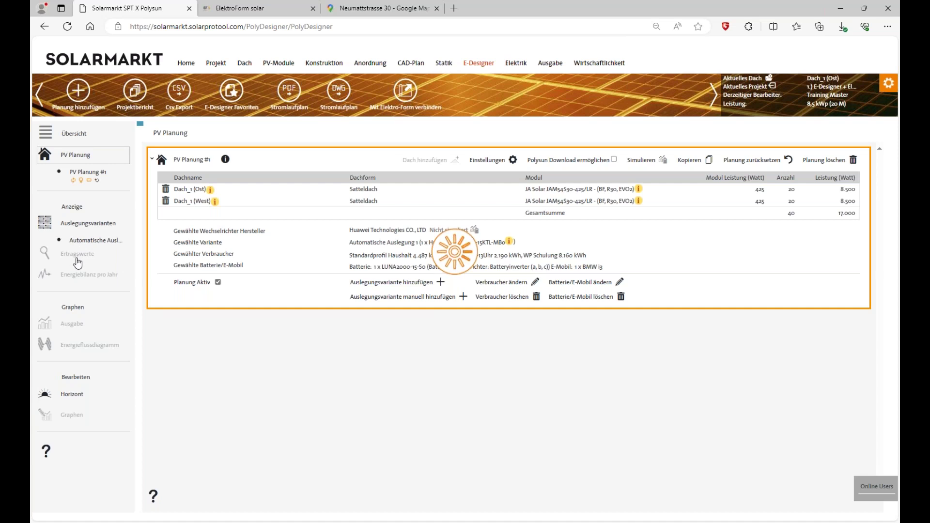
click(76, 256)
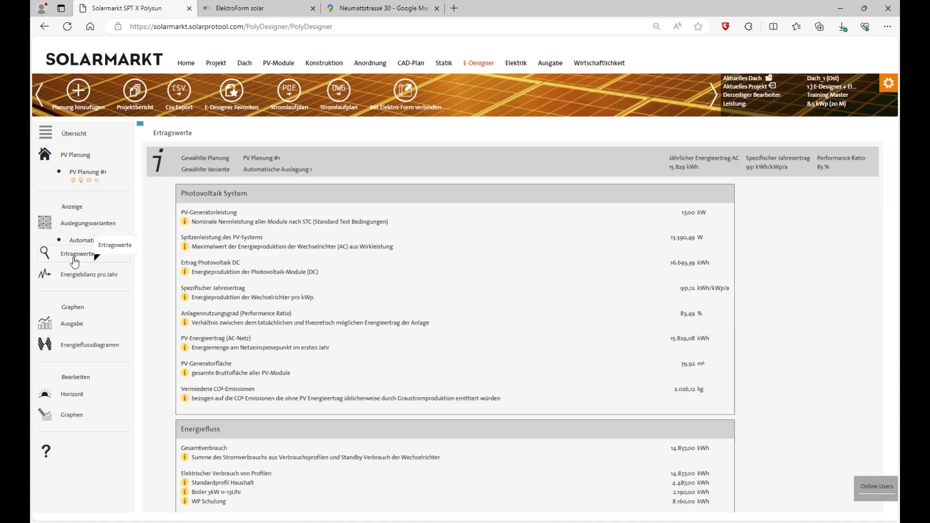
scroll(581, 295, down, 5)
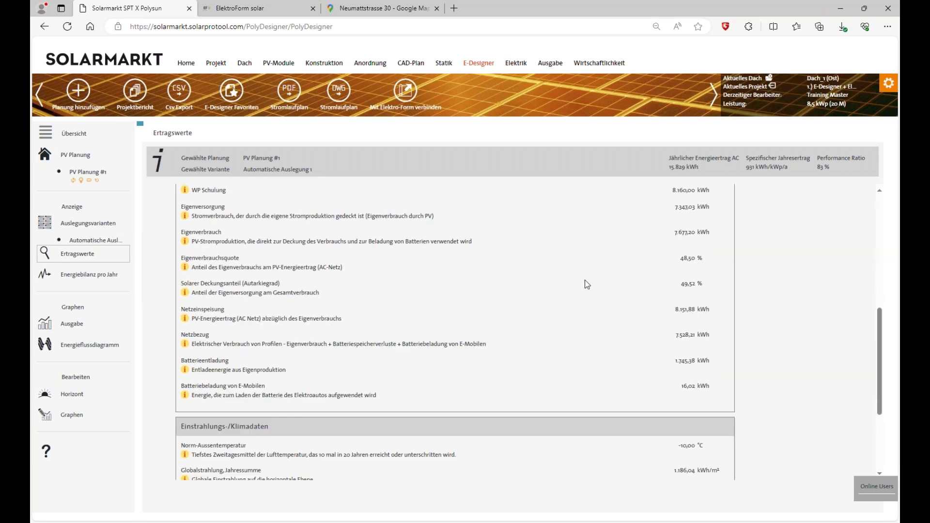
scroll(640, 221, up, 1)
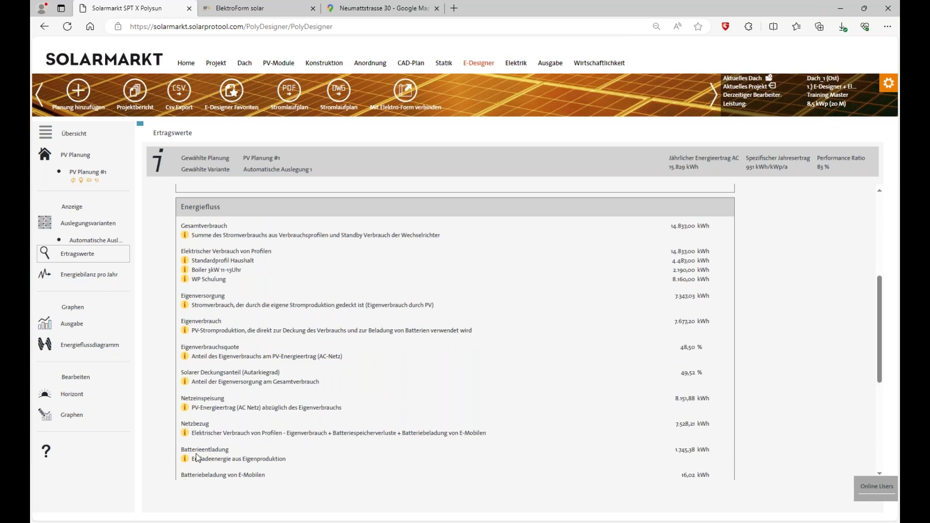
scroll(730, 439, down, 1)
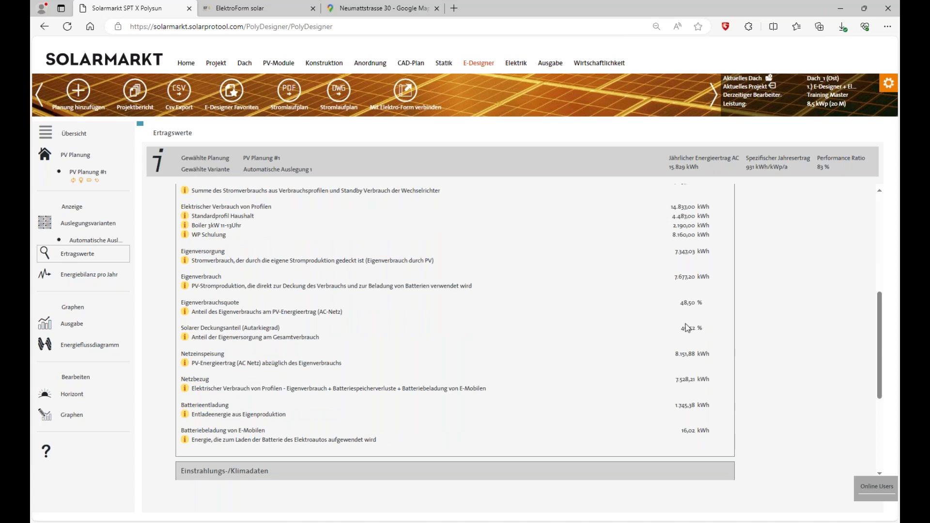
scroll(687, 330, up, 1)
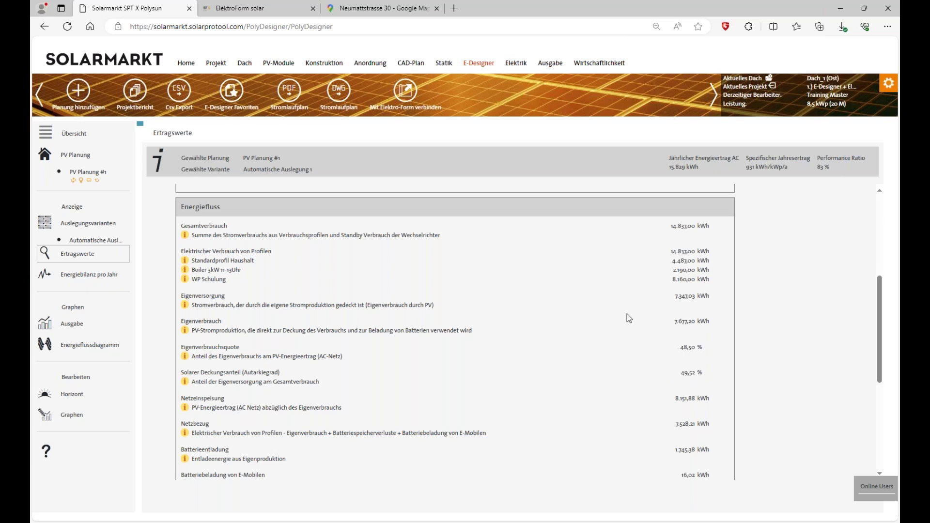
scroll(583, 349, down, 5)
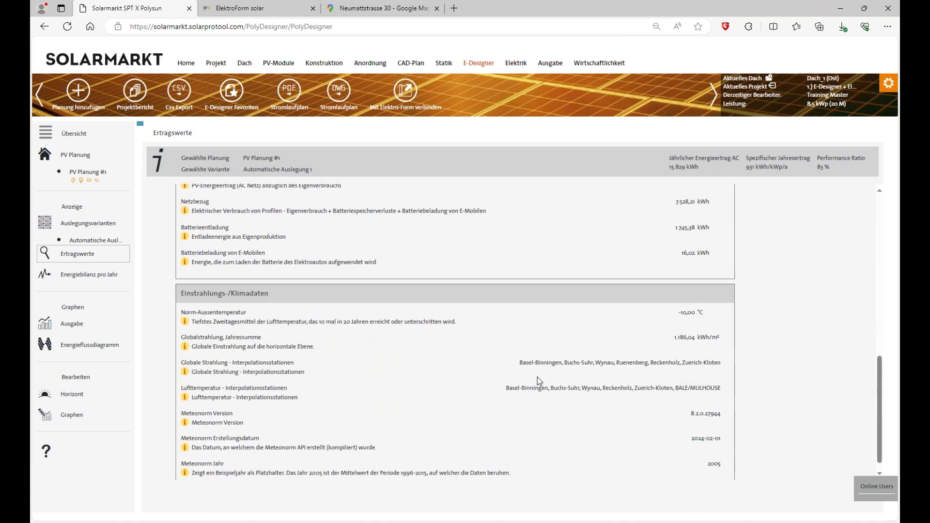
scroll(531, 379, up, 3)
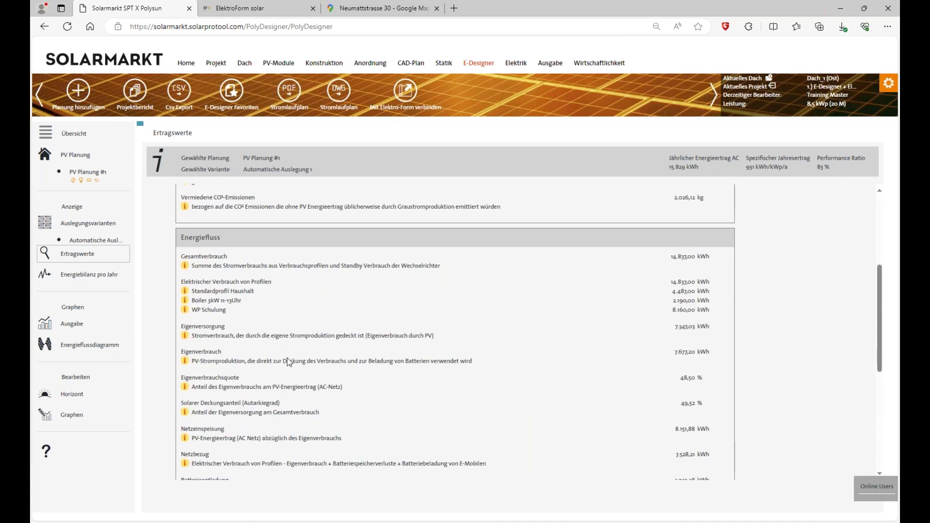
click(83, 346)
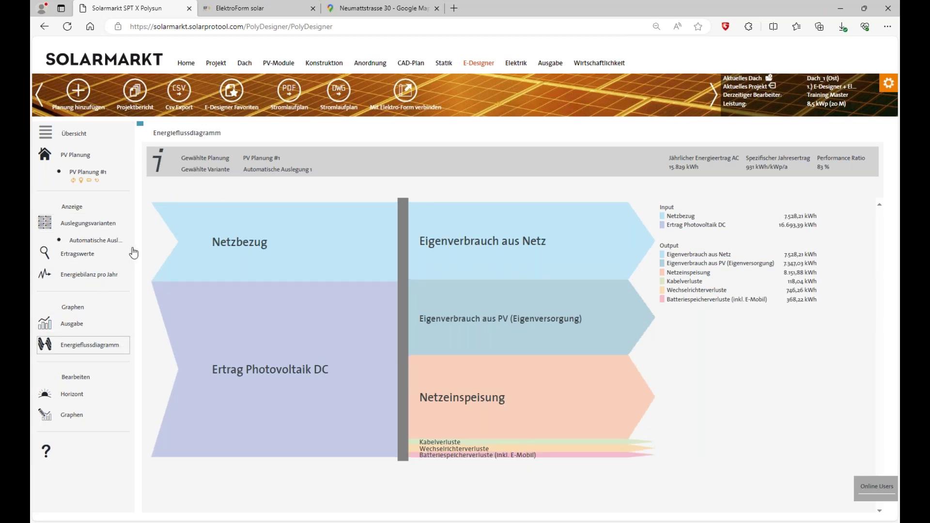
- Inspect the band values across the energy-flow diagram
mouse_move(546, 248)
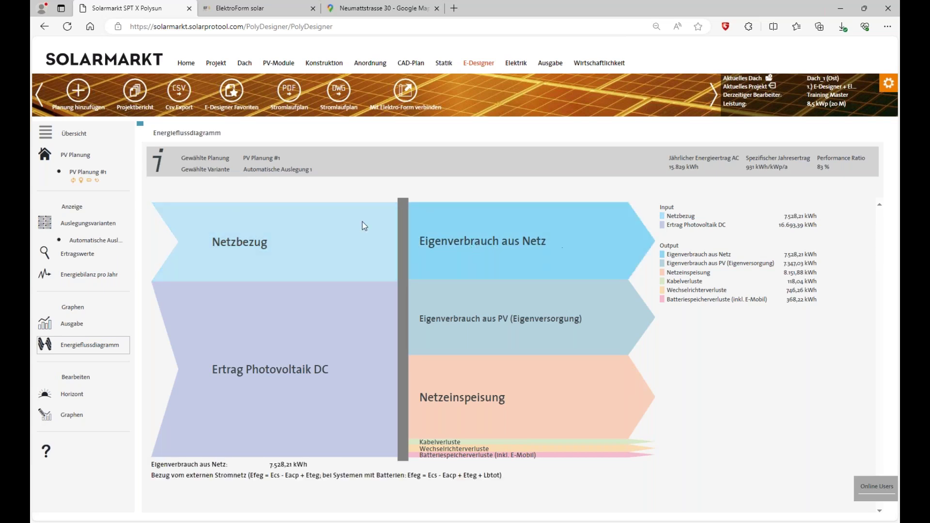
mouse_move(259, 359)
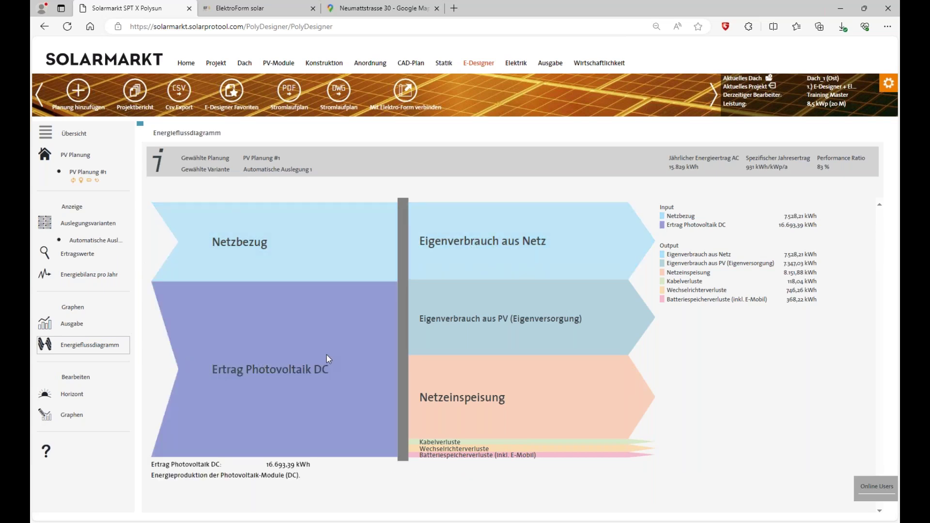
mouse_move(576, 327)
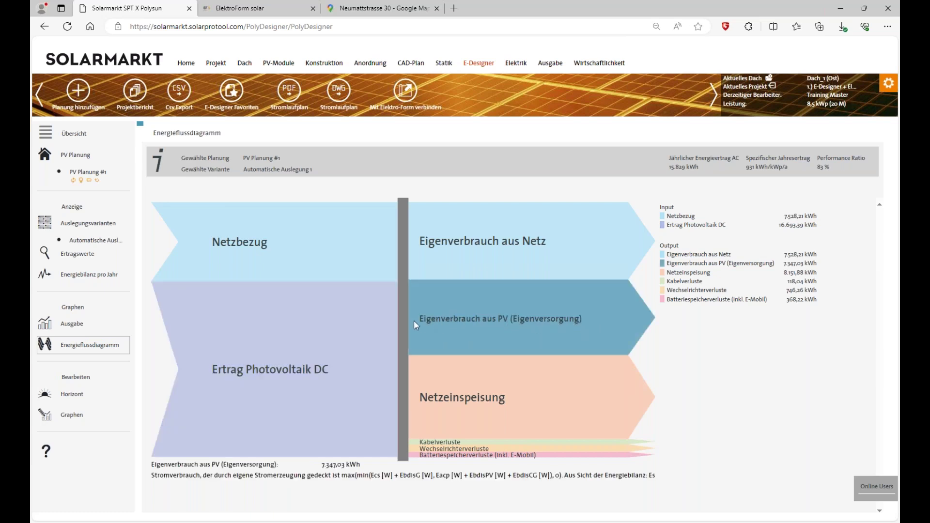
mouse_move(389, 400)
mouse_move(557, 397)
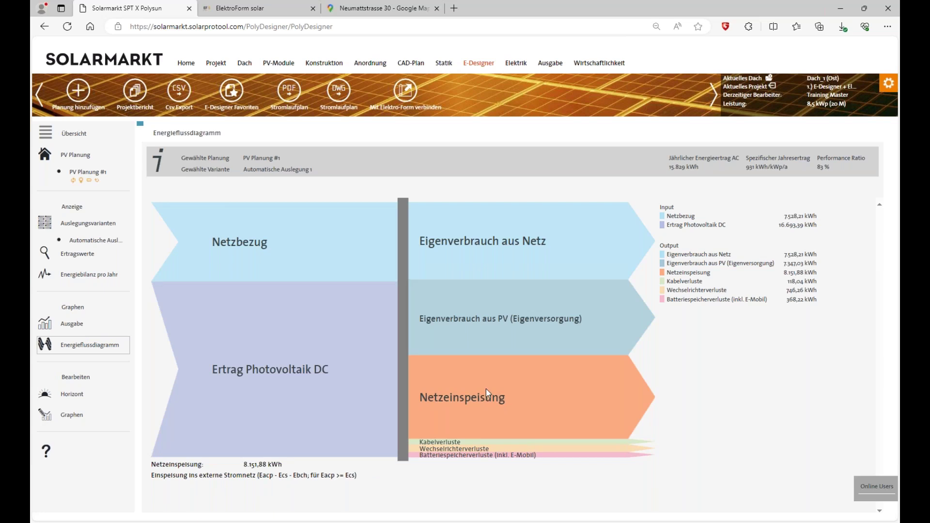
mouse_move(457, 328)
mouse_move(441, 447)
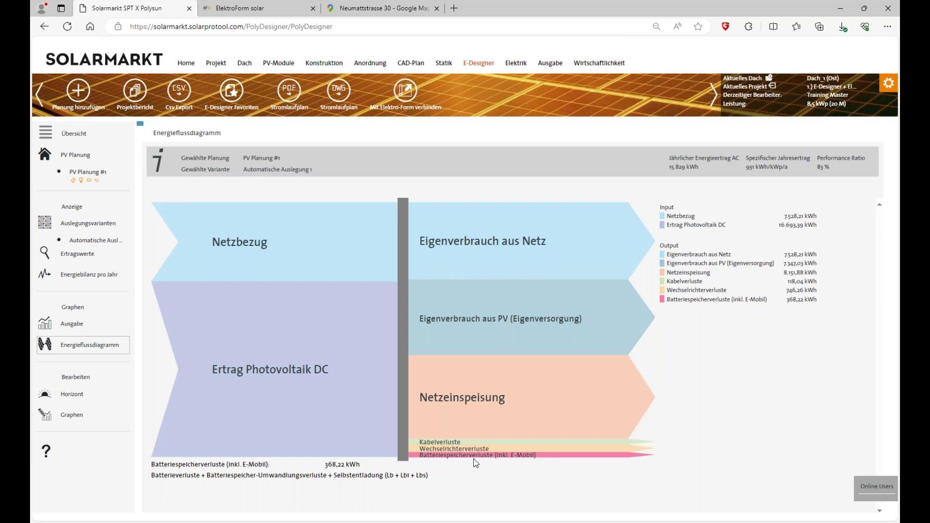
mouse_move(522, 460)
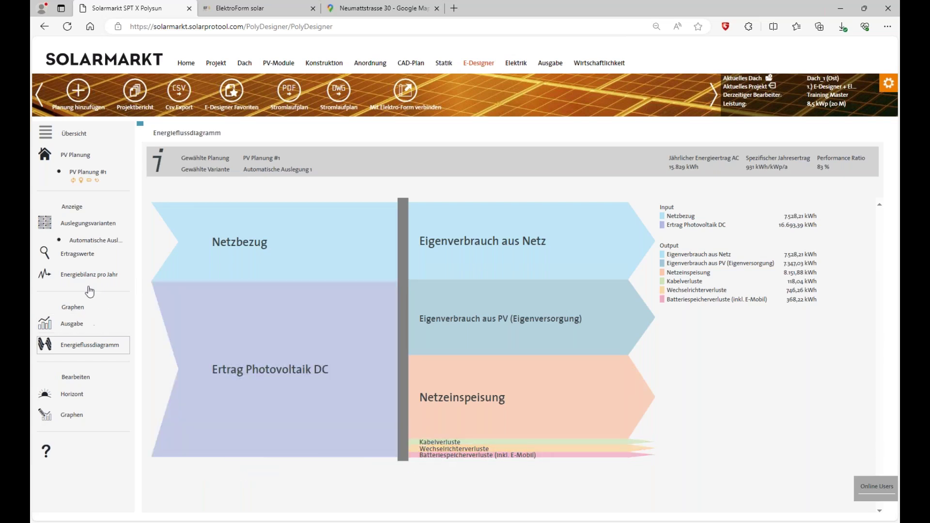
- Glance at the Auslegungsvarianten table, return to the energy-flow diagram, and reload the E-Designer
click(77, 223)
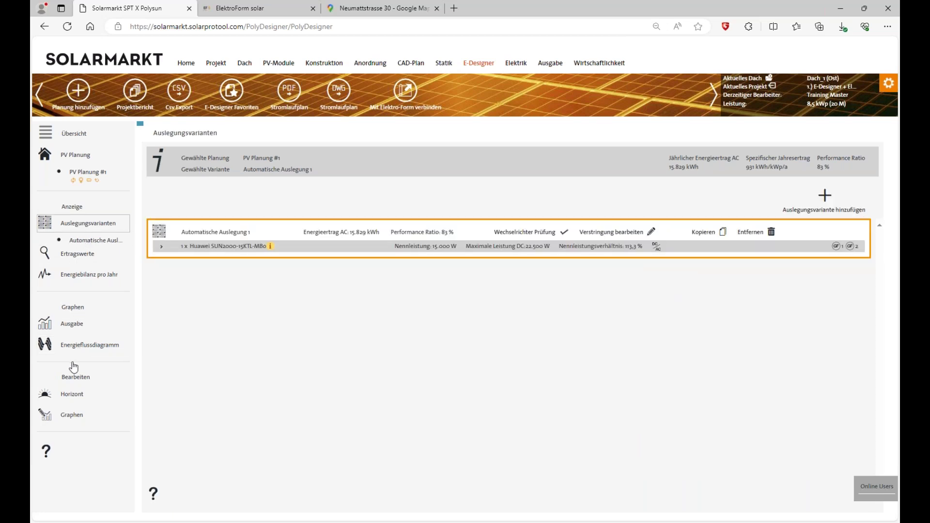
click(77, 344)
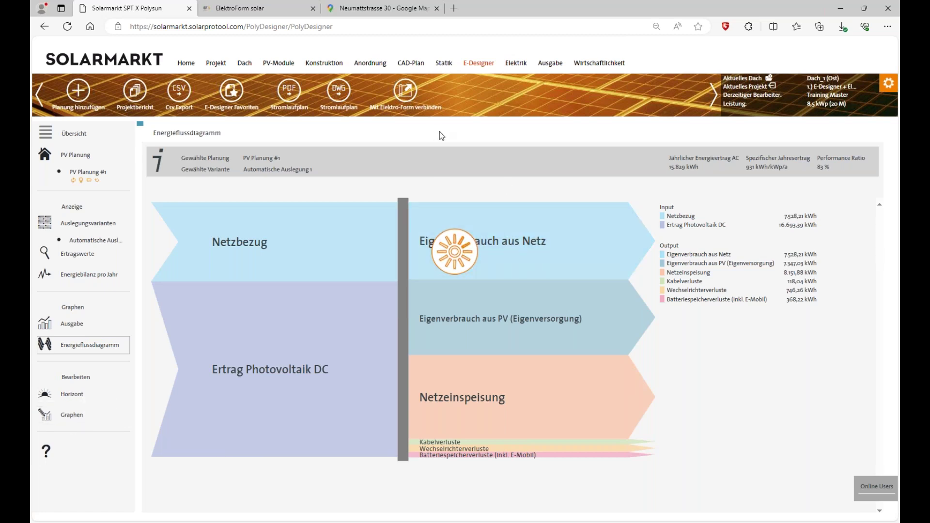
click(82, 342)
click(476, 70)
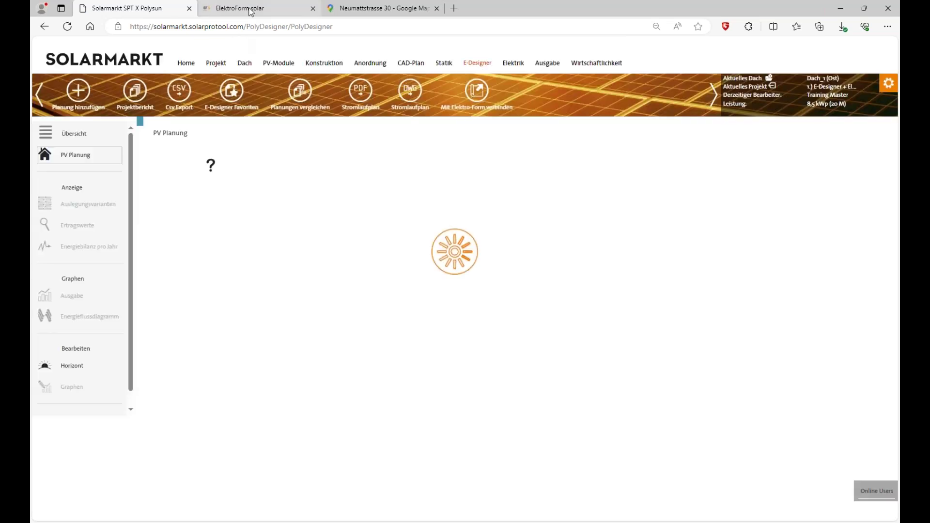
- Look over the ElektroForm solar home page, close it, and return to the Solarmarkt yield figures
click(272, 8)
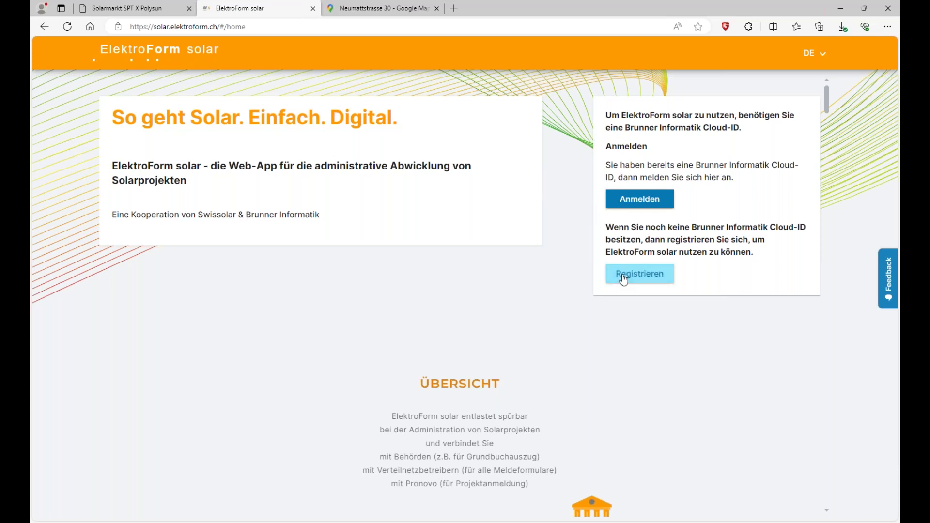
click(313, 9)
click(127, 8)
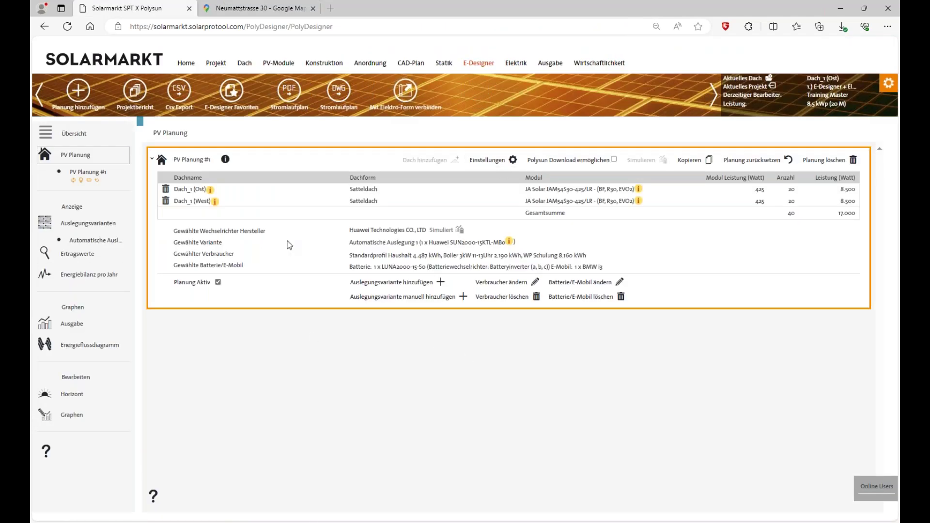
click(82, 255)
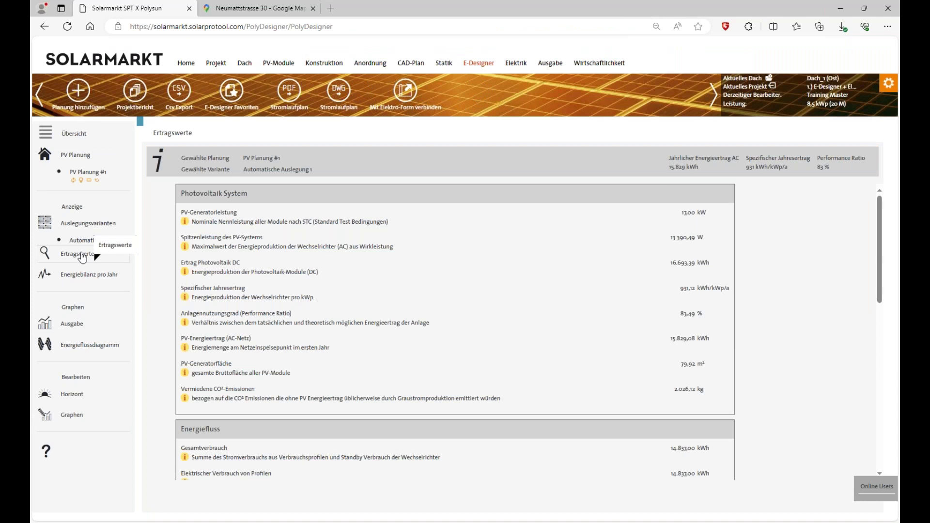
- On the Graphen page, start a new combined graph titled 'Kombi graph 1'
click(71, 416)
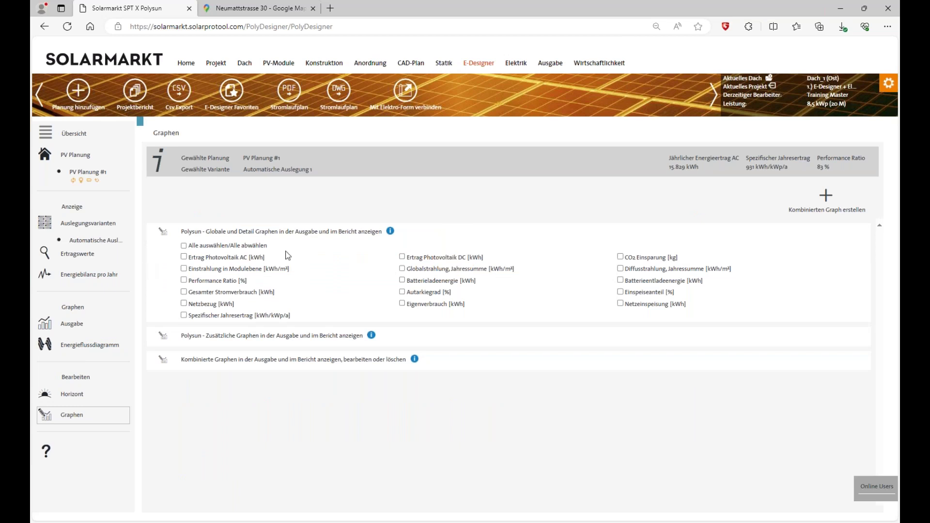
click(826, 201)
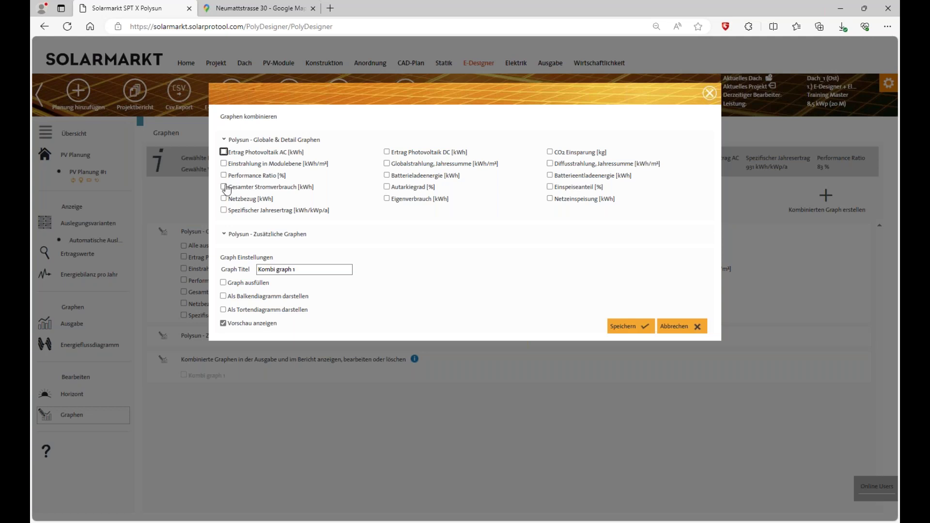
- Combine AC and DC PV yield, briefly adding then removing CO2 Einsparung and Autarkiegrad
click(224, 152)
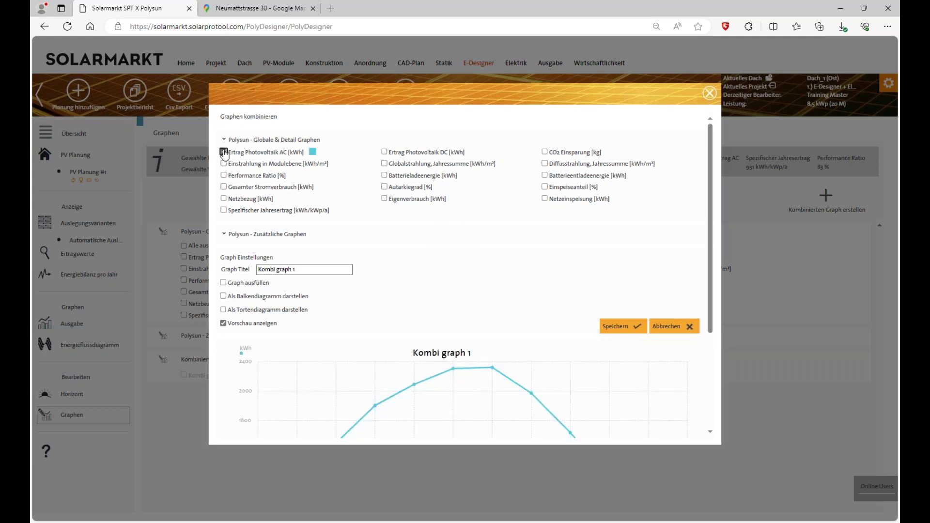
click(386, 156)
scroll(498, 373, down, 2)
scroll(498, 373, up, 2)
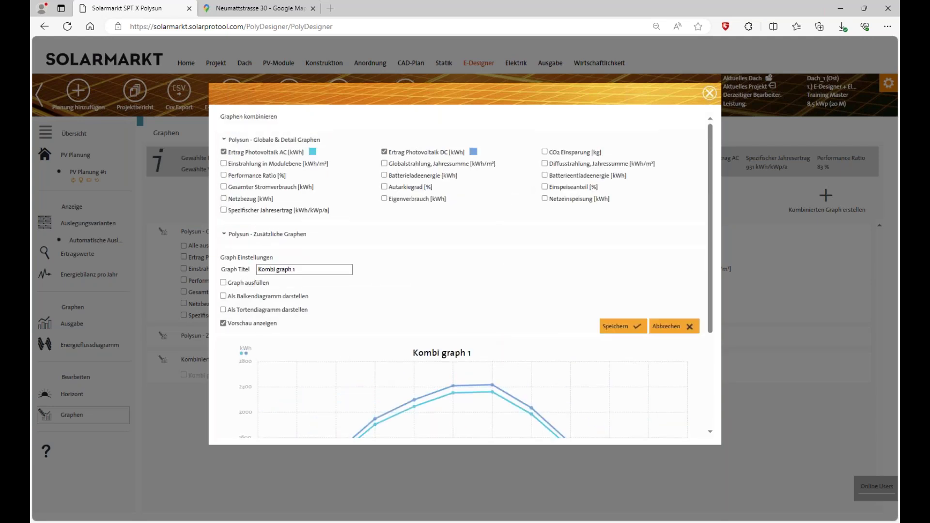
click(545, 152)
scroll(482, 379, down, 1)
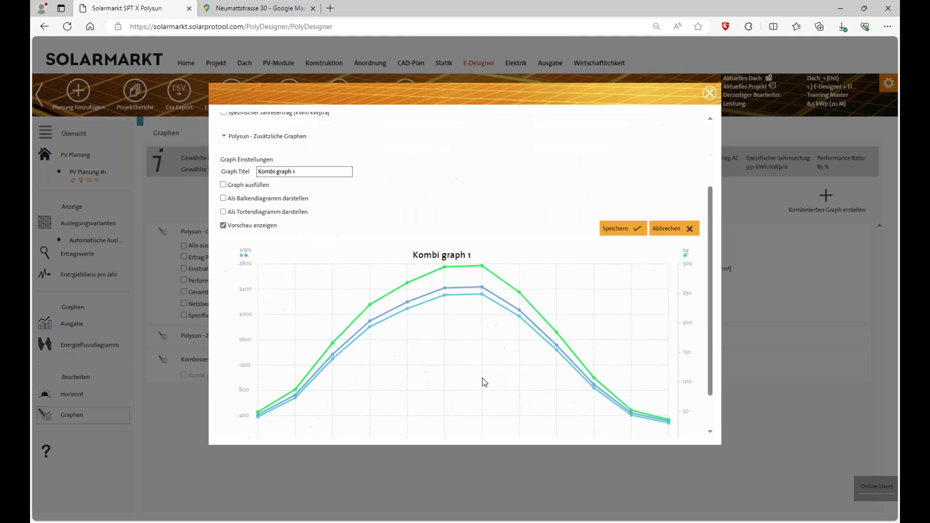
scroll(485, 375, up, 1)
click(545, 152)
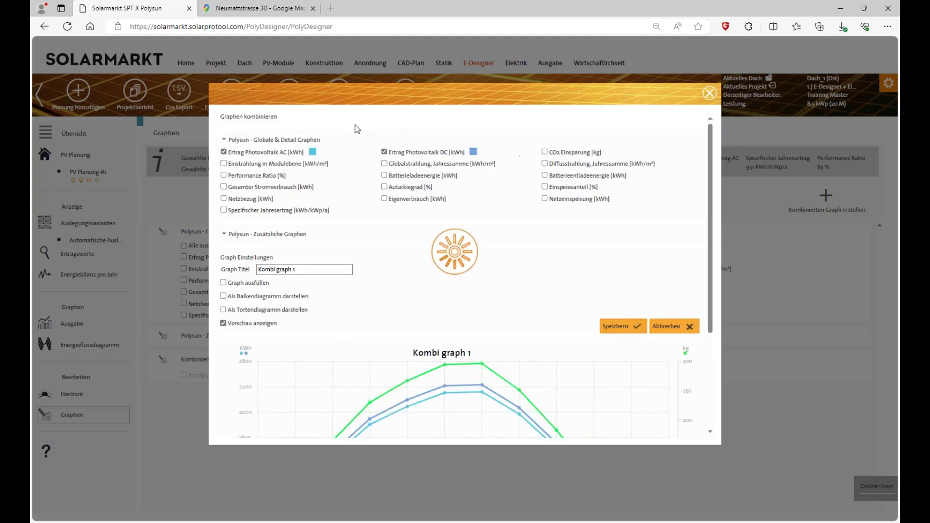
click(384, 187)
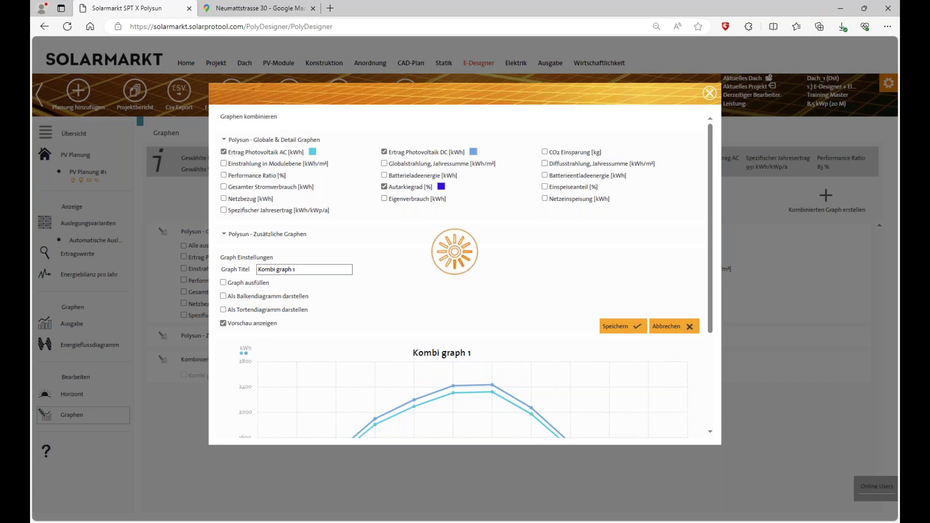
scroll(501, 340, down, 2)
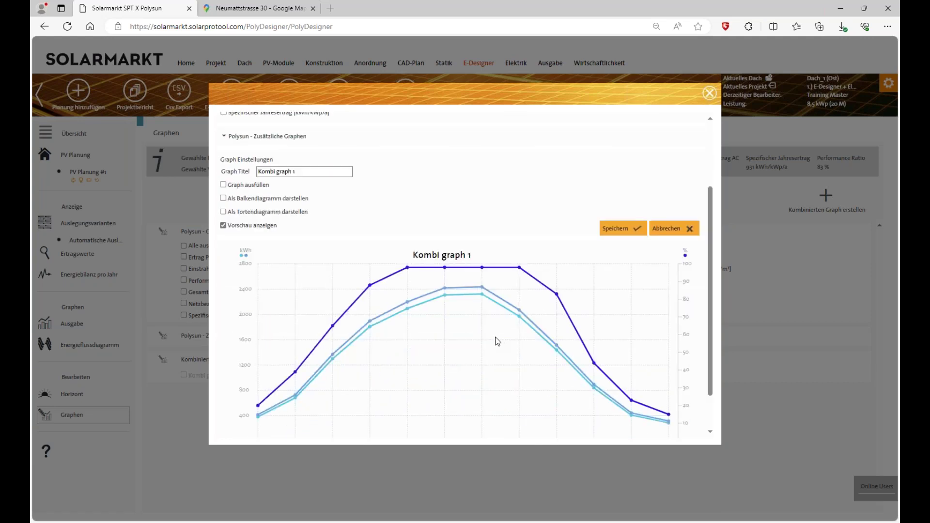
scroll(497, 341, up, 2)
click(384, 187)
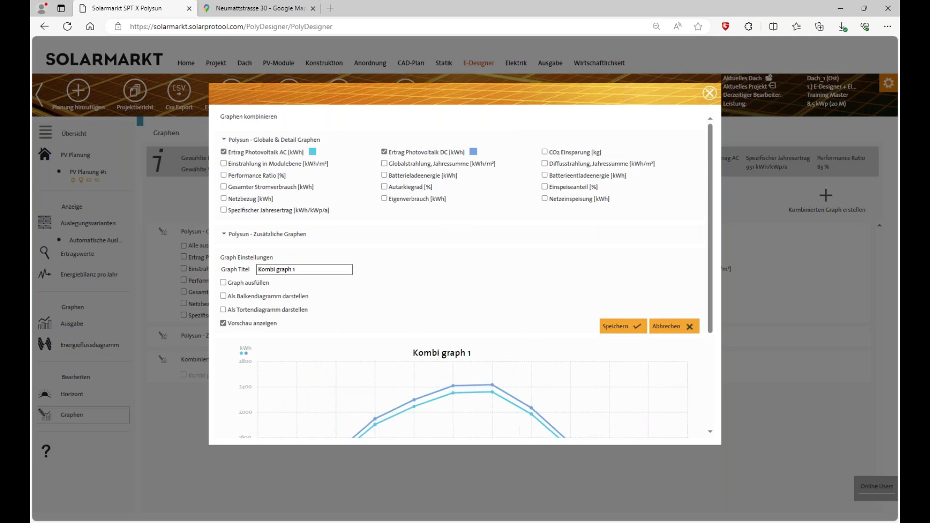
- Try bar and pie chart types, revert to lines, and cancel the graph unsaved
drag(304, 269, 242, 271)
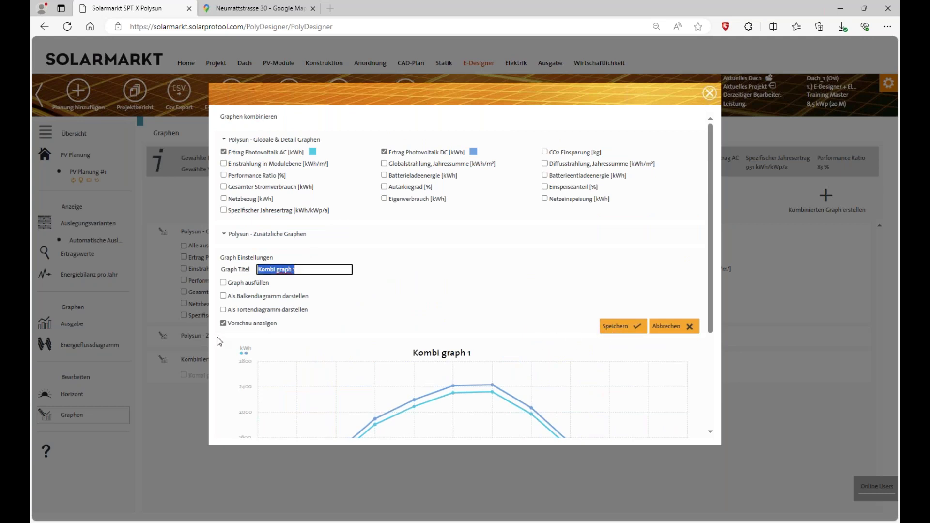
click(224, 296)
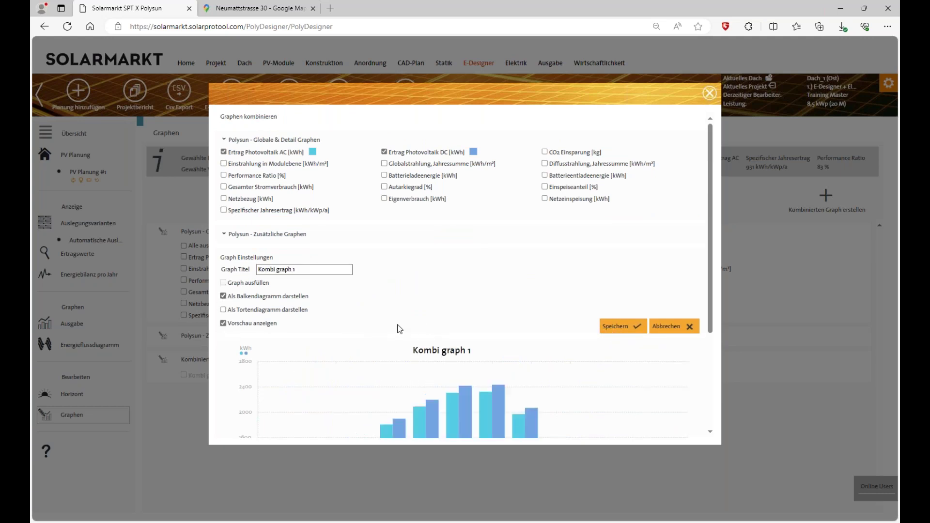
click(224, 310)
scroll(522, 317, down, 3)
scroll(509, 324, up, 1)
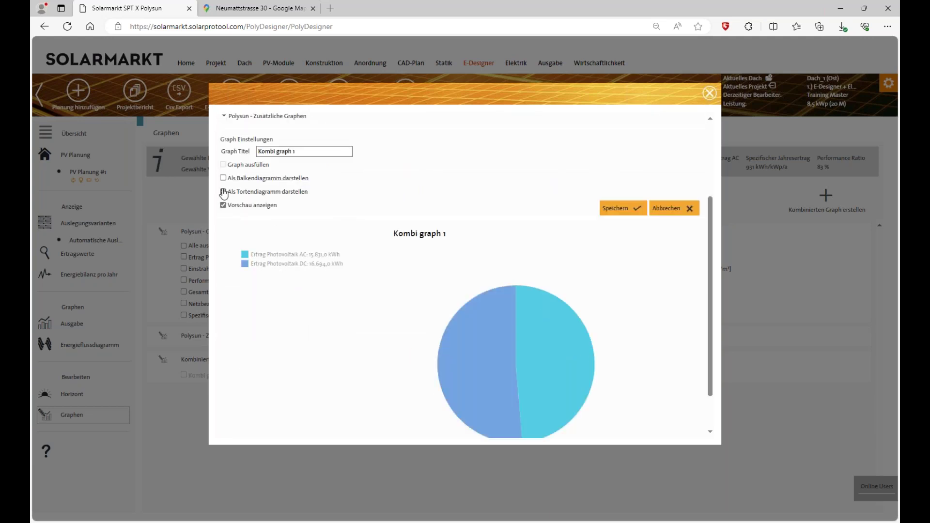
click(224, 192)
scroll(338, 200, up, 2)
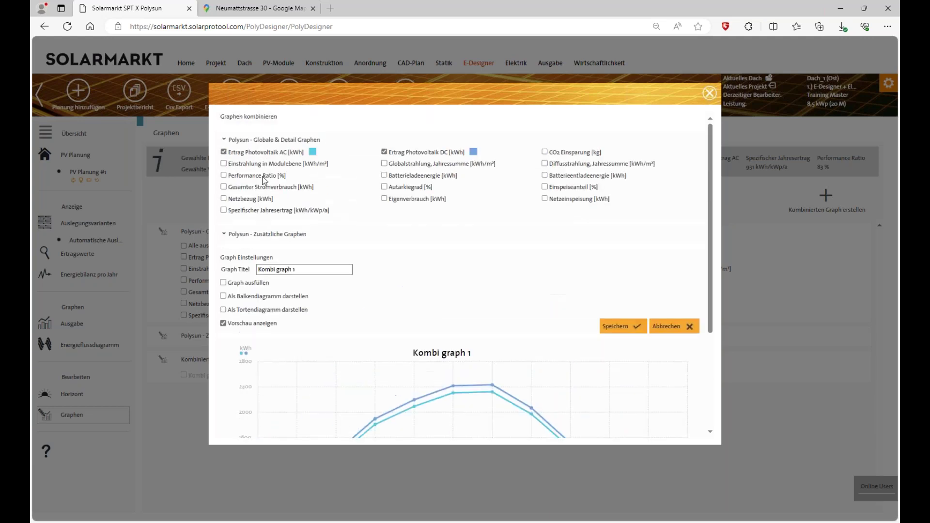
click(667, 326)
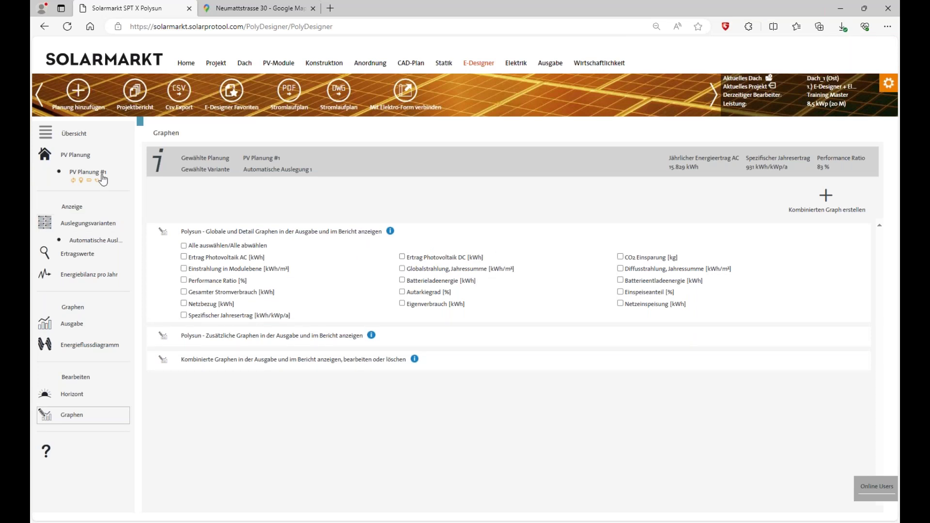
- Reopen recent flat-roof project 4 and go to its E-Designer PV Planung page
drag(88, 156, 73, 173)
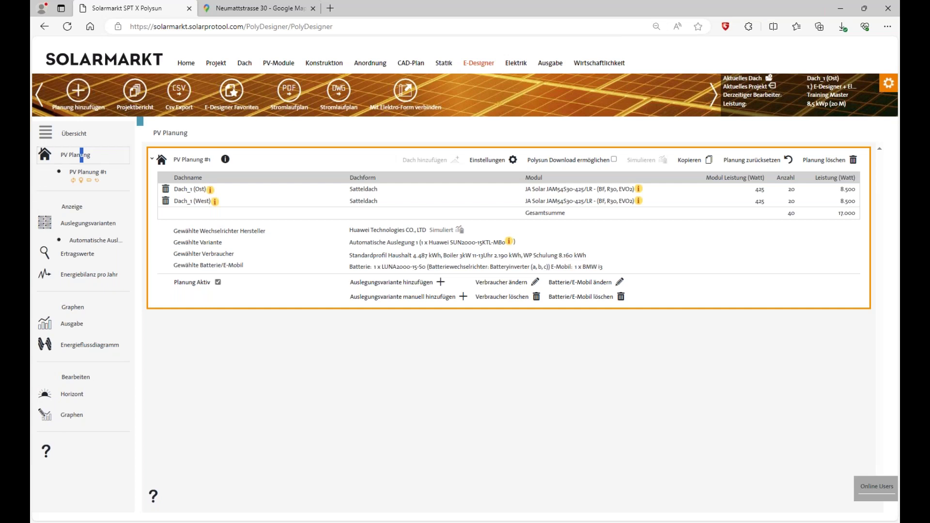
click(185, 65)
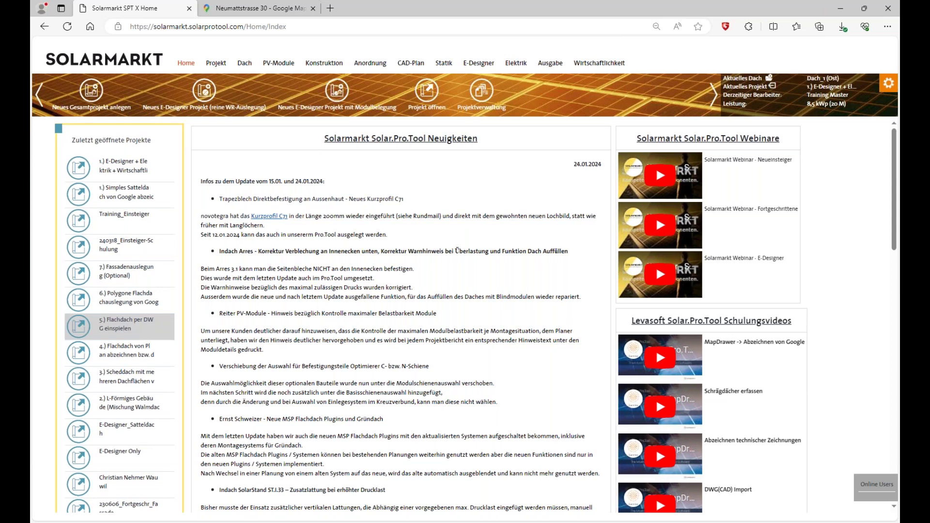
click(125, 352)
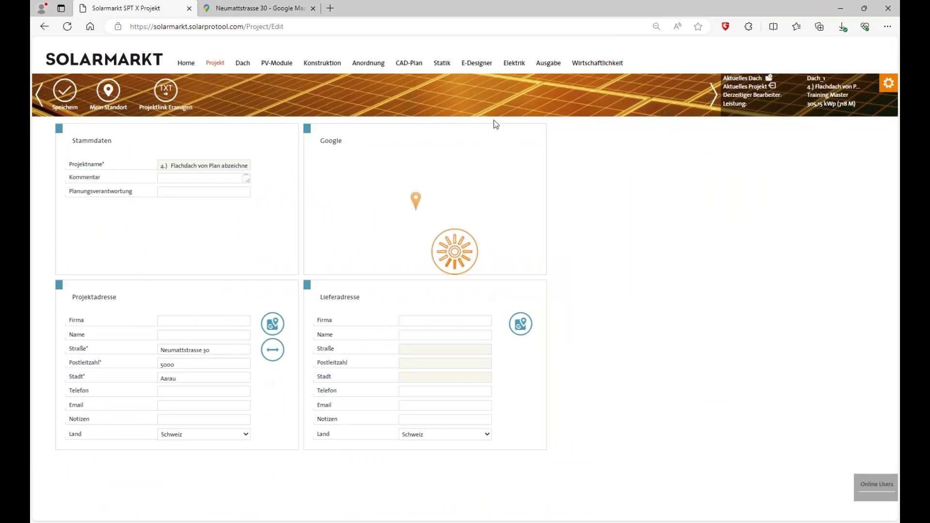
click(369, 64)
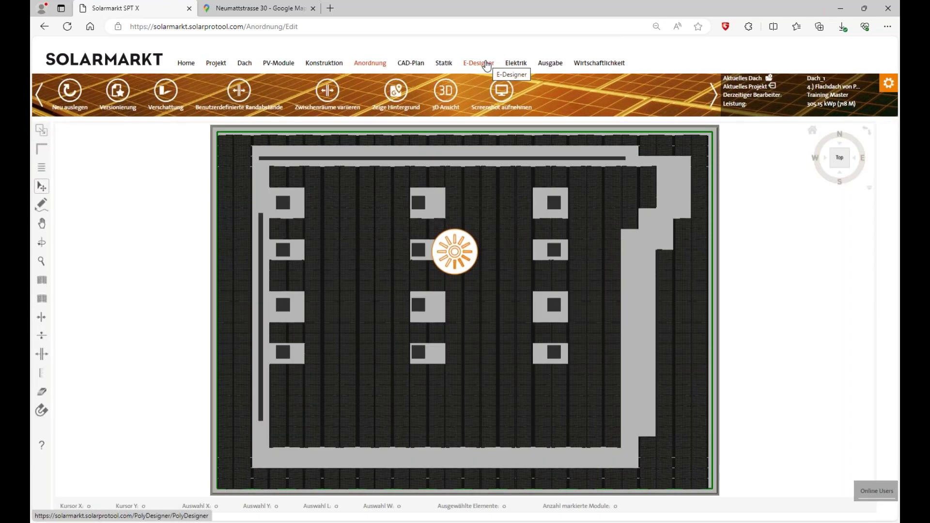
click(479, 63)
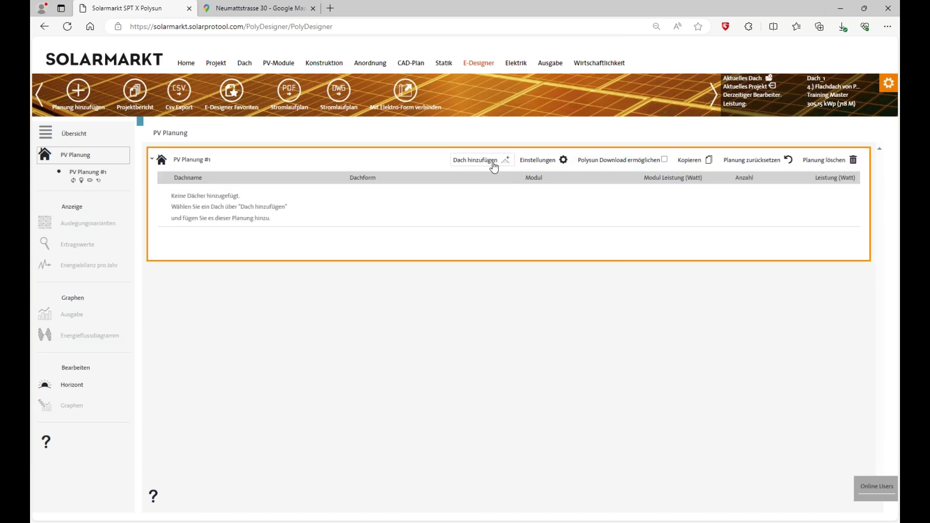
click(491, 162)
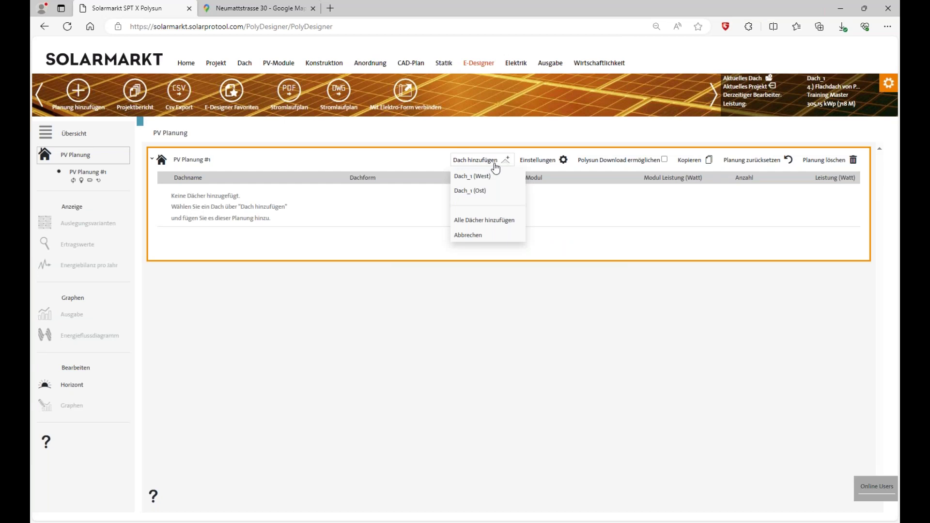
- Add Dach_1 West and Ost (718 modules, 305,150 W) and begin a new design variant
click(497, 225)
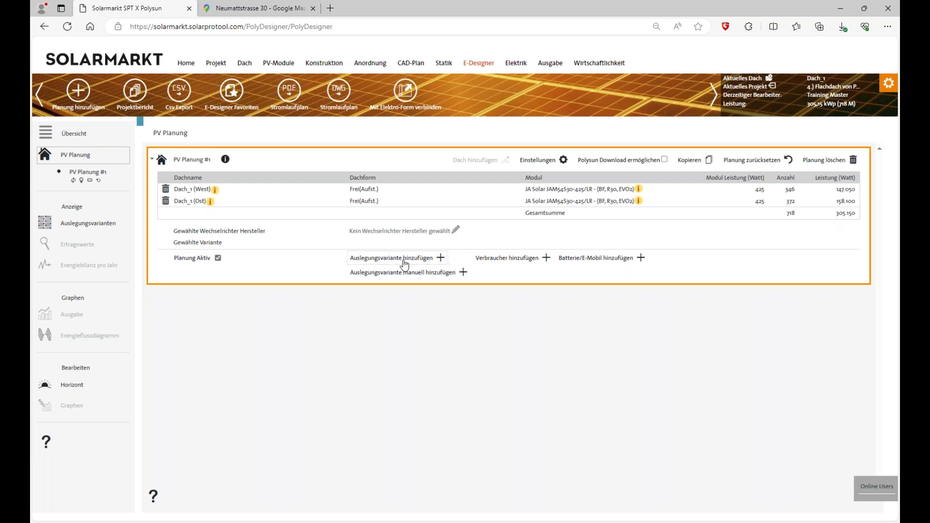
click(404, 262)
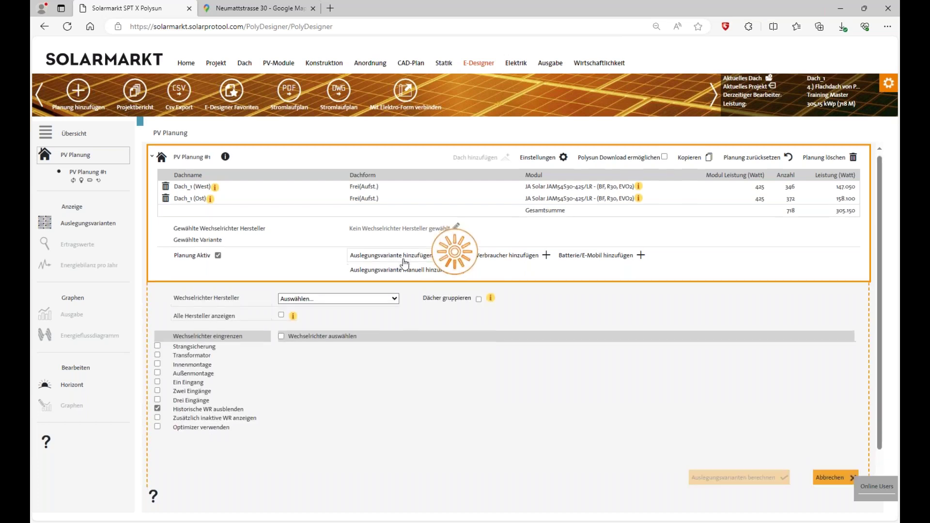
scroll(349, 286, down, 1)
- Calculate GoodWe inverter variants using only the GW100K-HT - SPD1/AFCI model
click(348, 266)
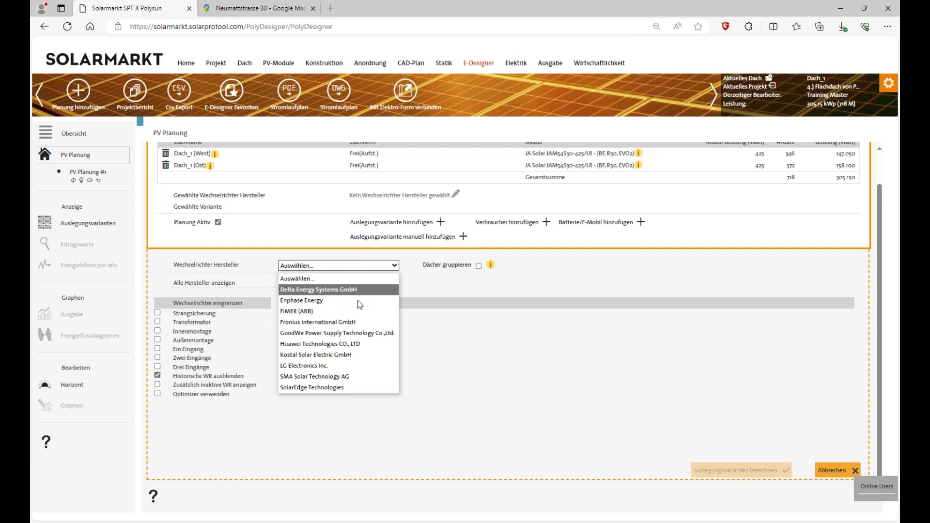
click(373, 334)
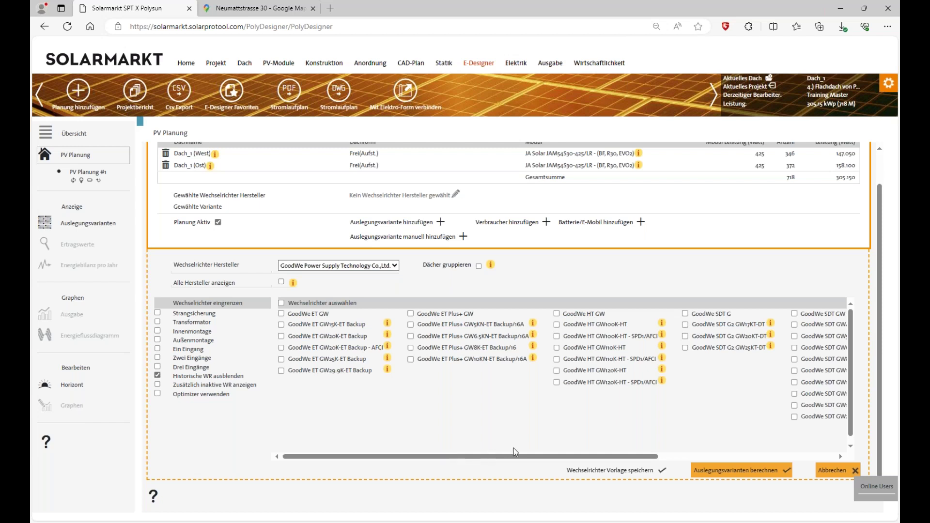
mouse_move(511, 457)
mouse_down()
mouse_move(694, 461)
mouse_move(528, 457)
mouse_up()
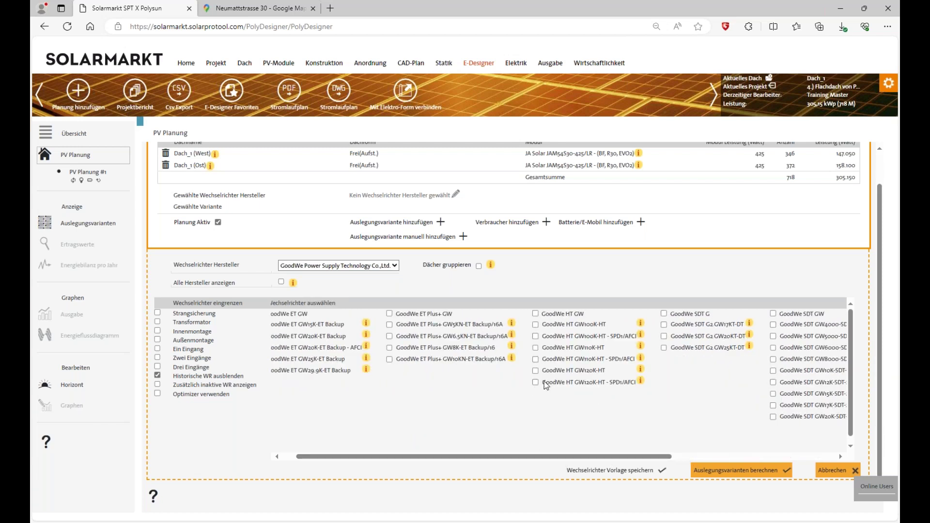
click(536, 385)
click(536, 360)
click(535, 337)
click(535, 359)
click(536, 383)
click(750, 470)
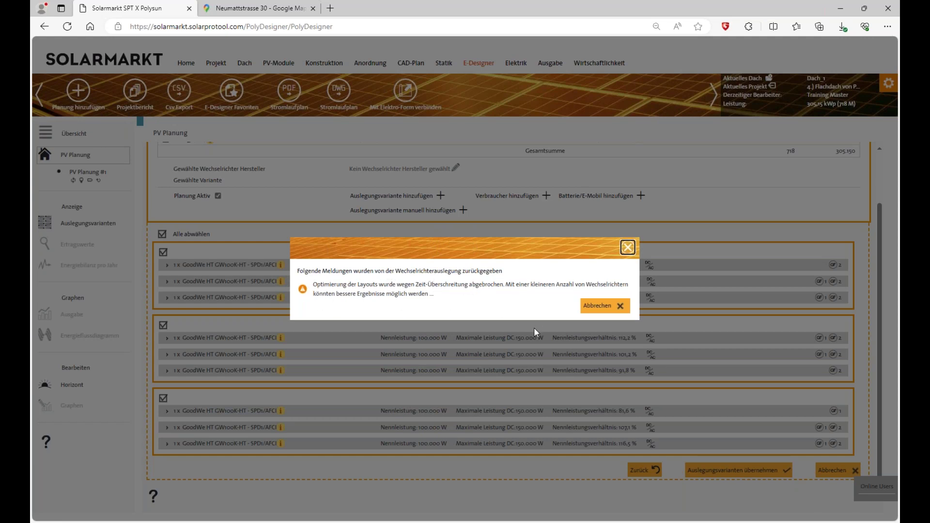
- Dismiss the timeout notice and inspect the string layouts of group 1's three inverters
click(617, 305)
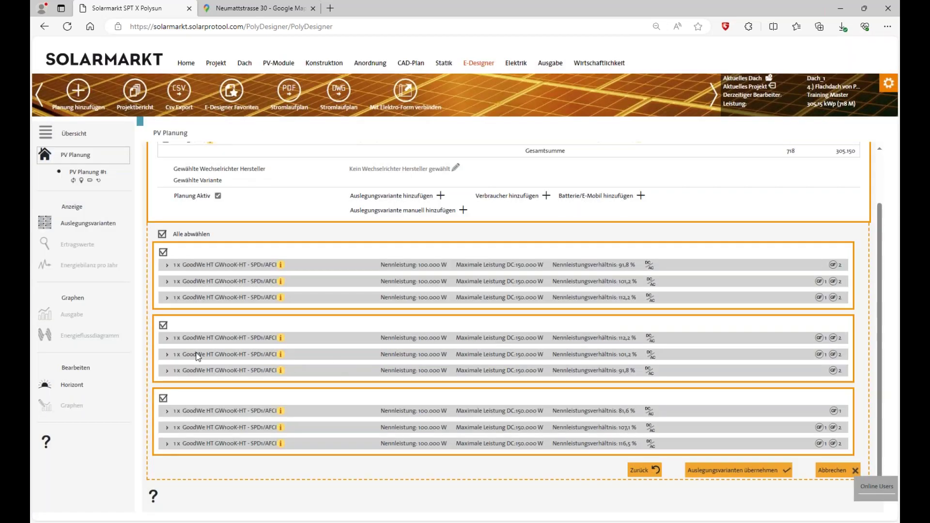
click(167, 265)
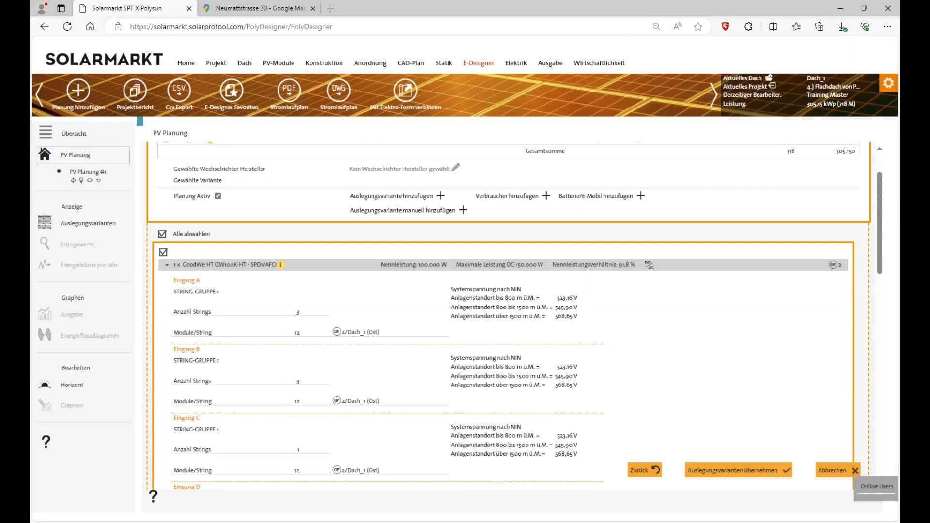
scroll(262, 318, down, 10)
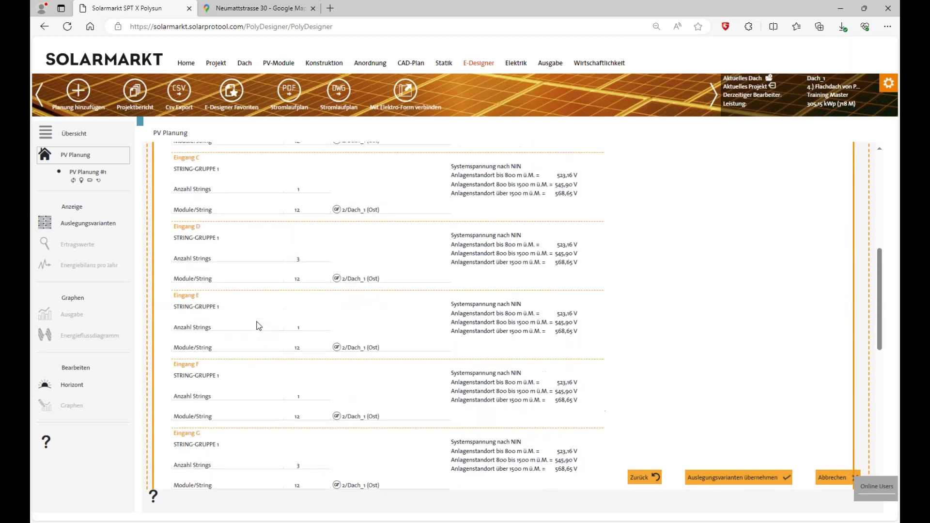
scroll(242, 325, up, 10)
click(167, 265)
click(167, 282)
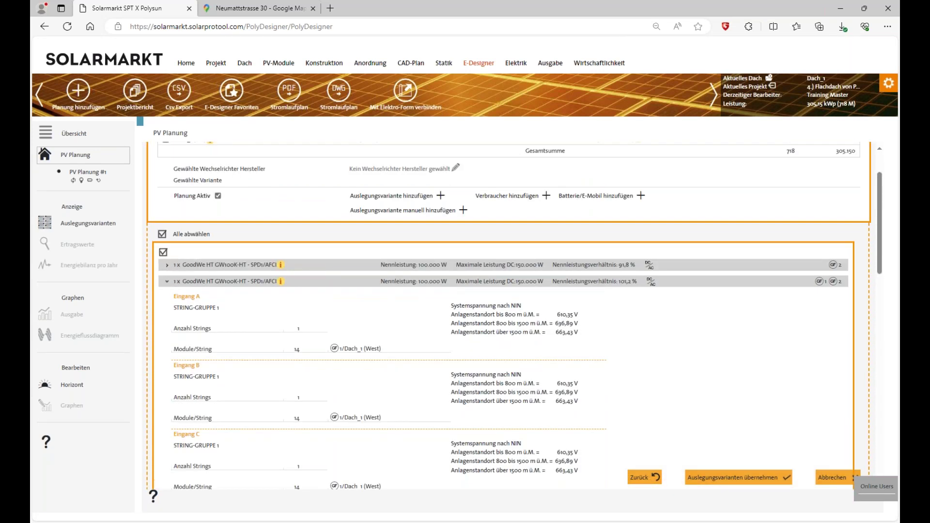
click(167, 281)
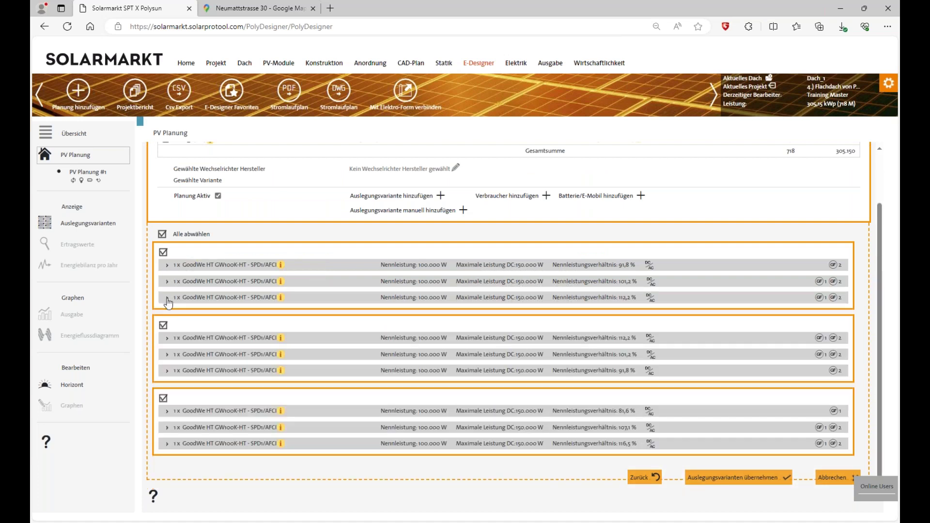
click(167, 297)
scroll(243, 378, down, 5)
scroll(284, 410, up, 4)
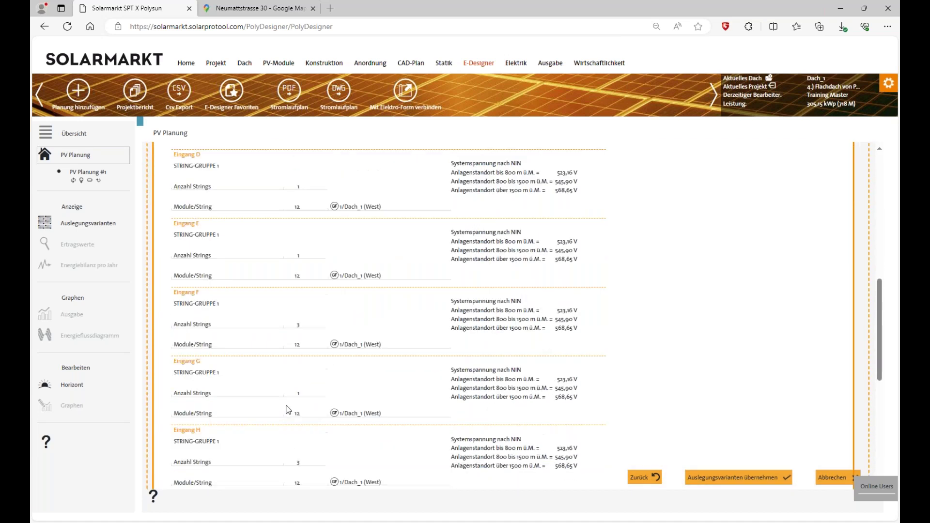
click(167, 246)
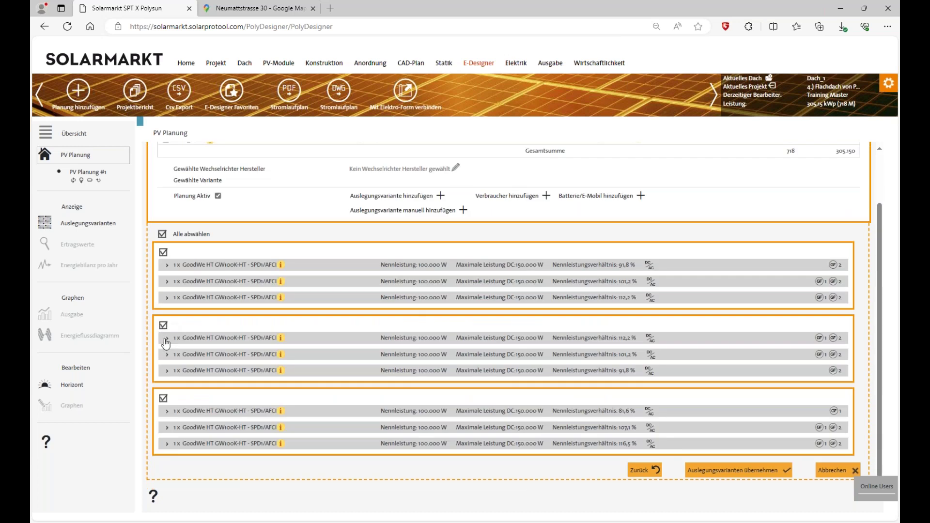
- Inspect the string details of the group 2 and group 3 inverters
click(166, 345)
scroll(282, 372, down, 2)
scroll(270, 399, up, 2)
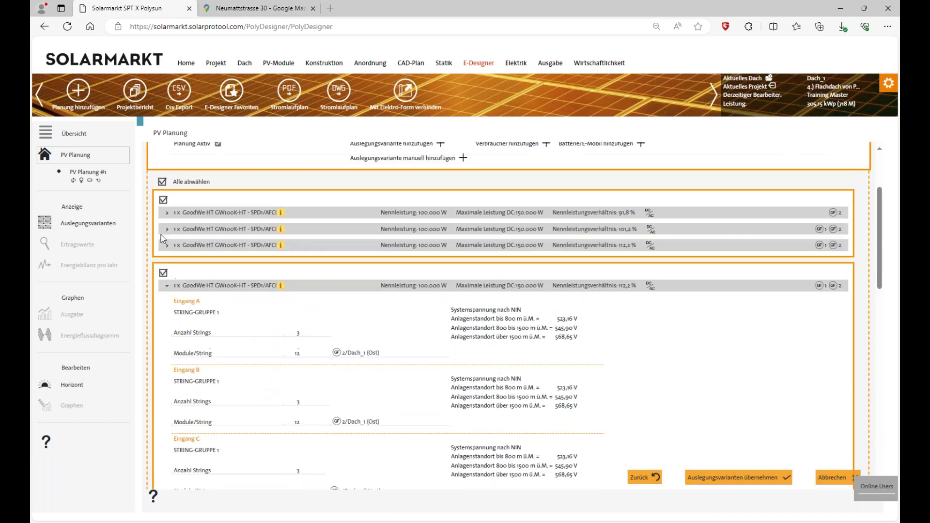
click(167, 292)
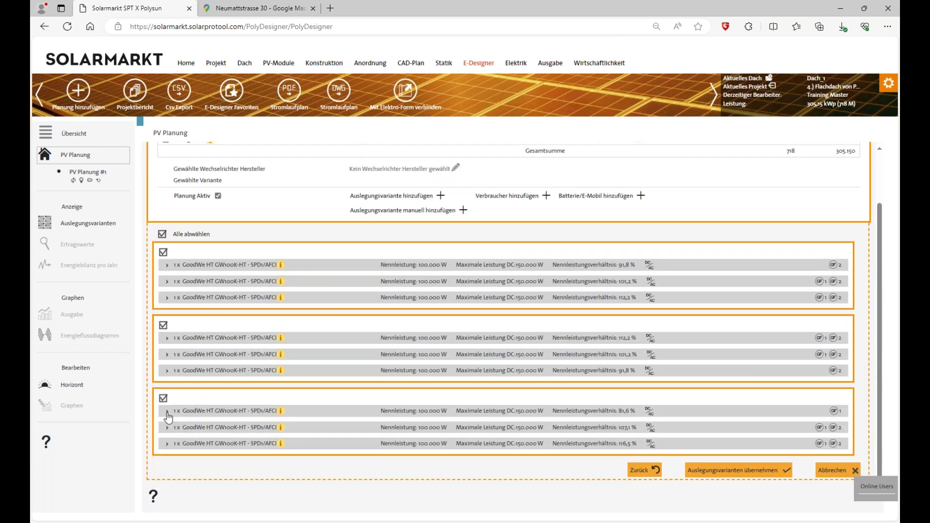
click(166, 412)
scroll(296, 427, down, 3)
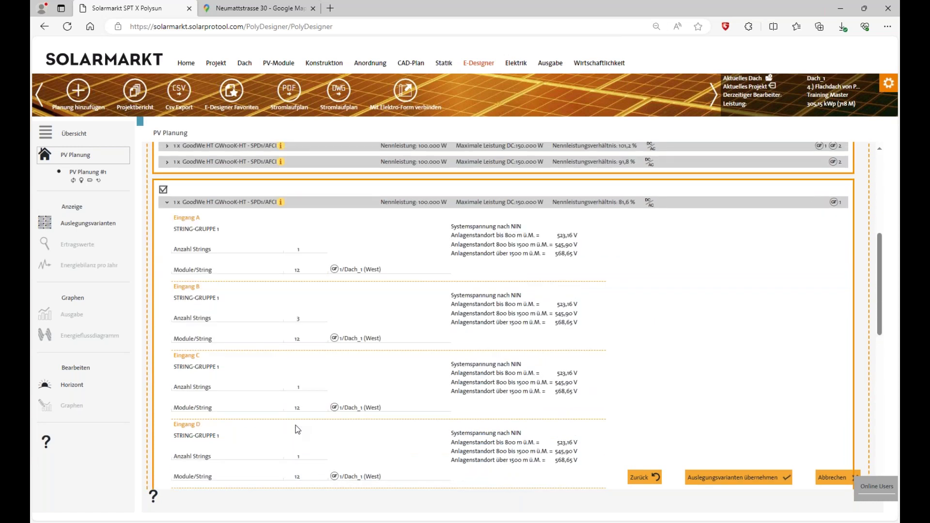
scroll(297, 429, up, 4)
click(167, 411)
- Untick variant groups 3 and 2, recheck the GW100K-HT strings, and adopt the first group
click(163, 399)
click(163, 325)
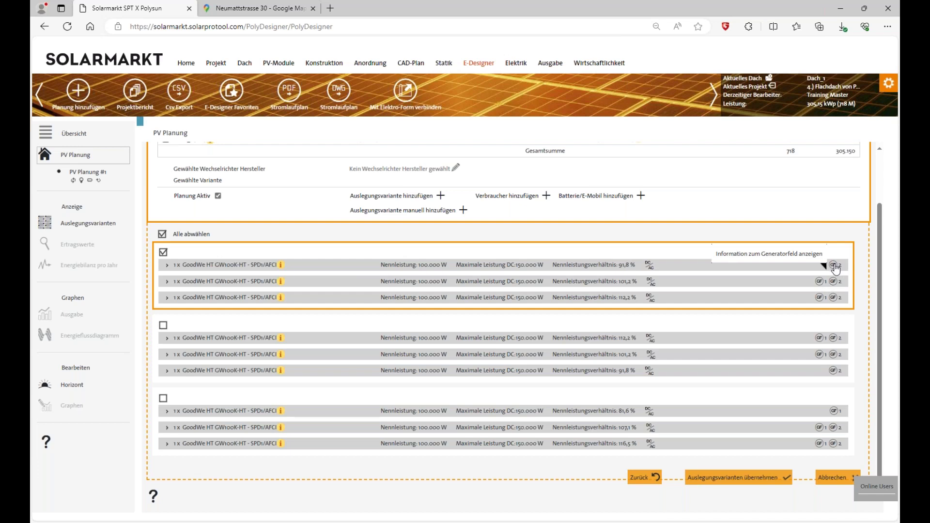
scroll(774, 265, up, 2)
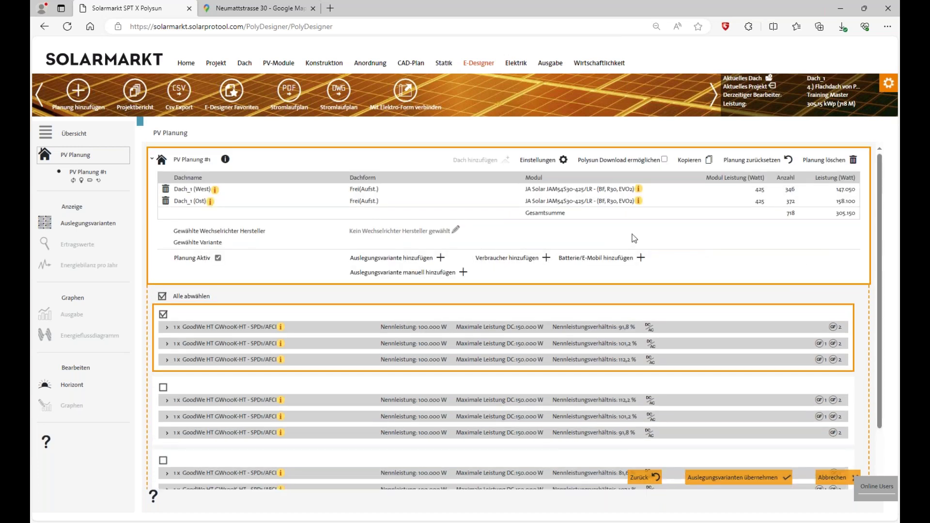
scroll(853, 302, down, 2)
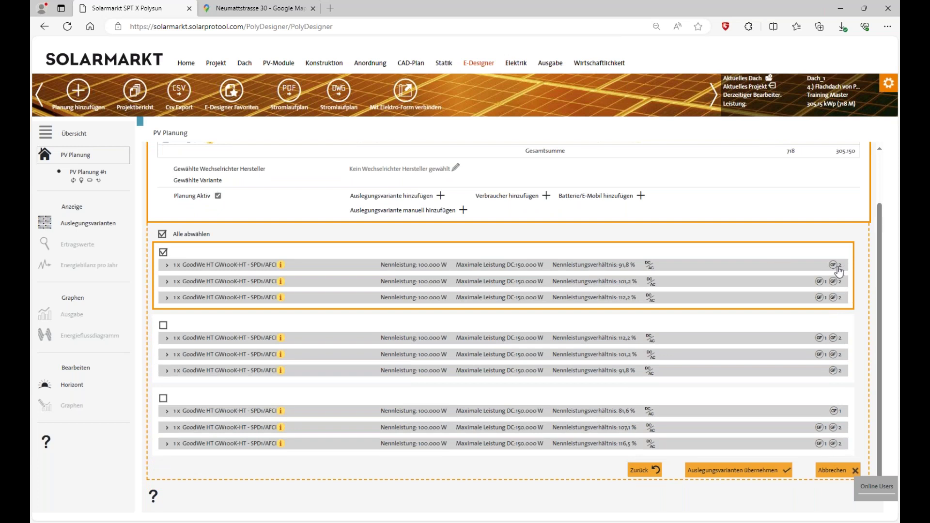
click(167, 267)
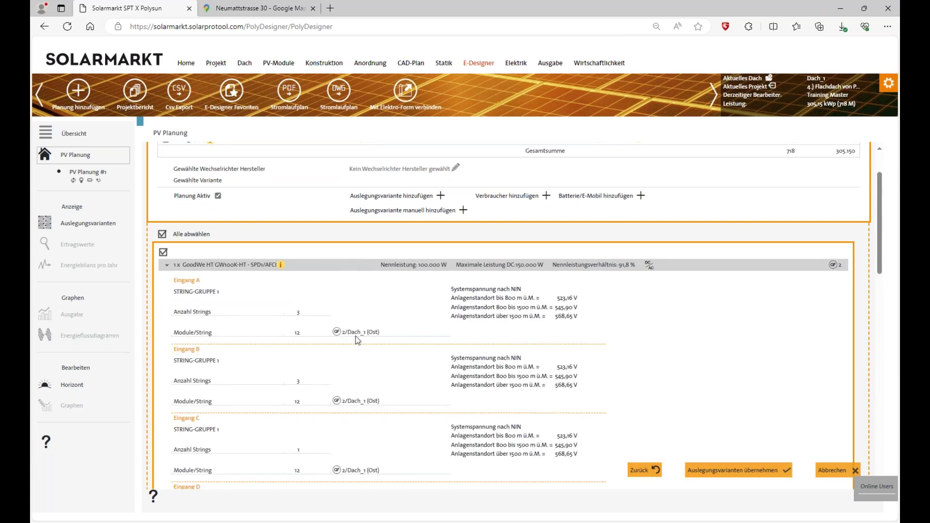
click(167, 265)
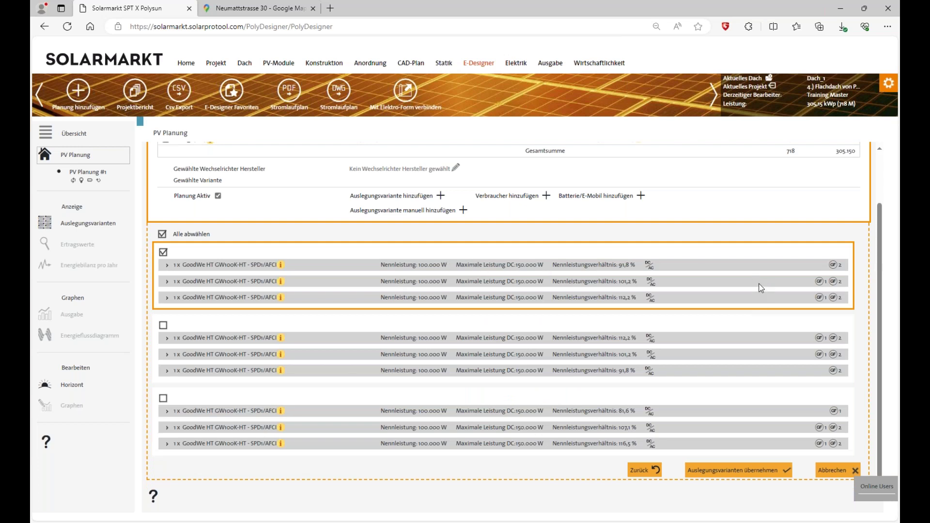
click(166, 287)
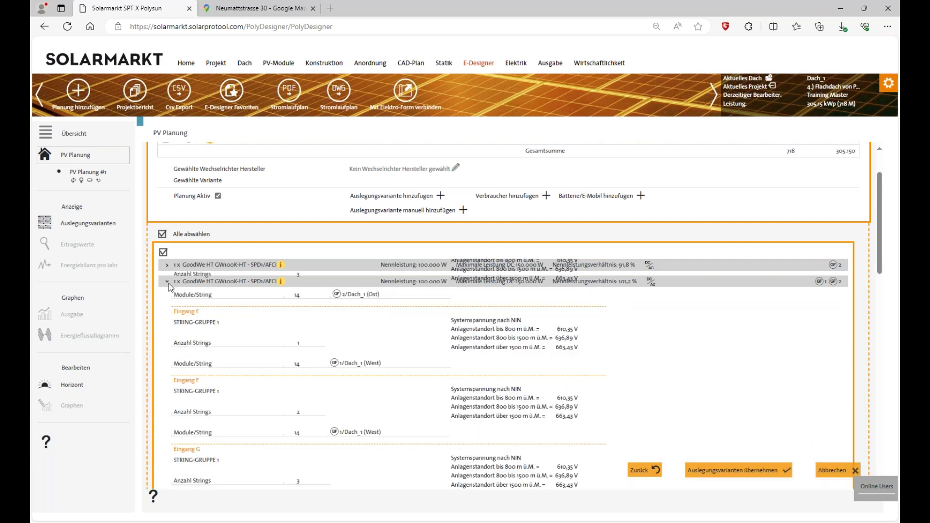
scroll(333, 474, down, 2)
scroll(346, 425, up, 2)
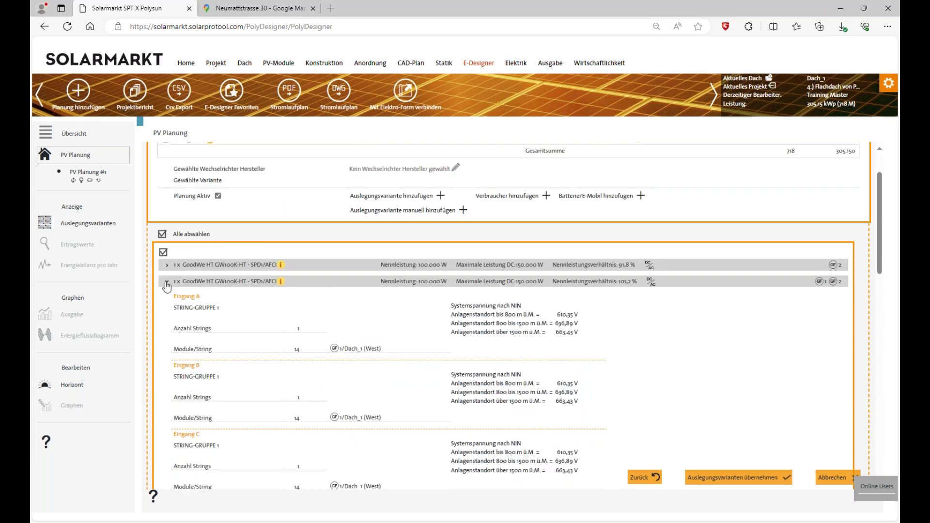
click(166, 285)
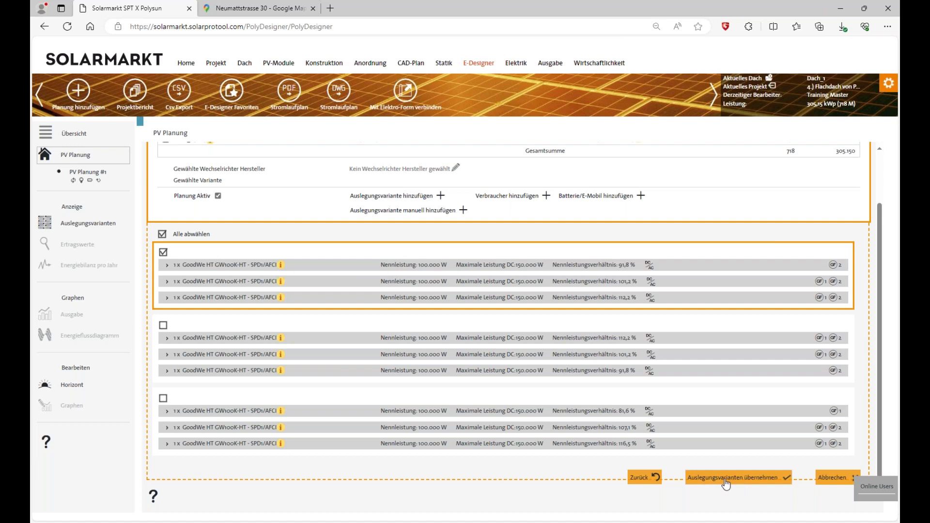
click(725, 479)
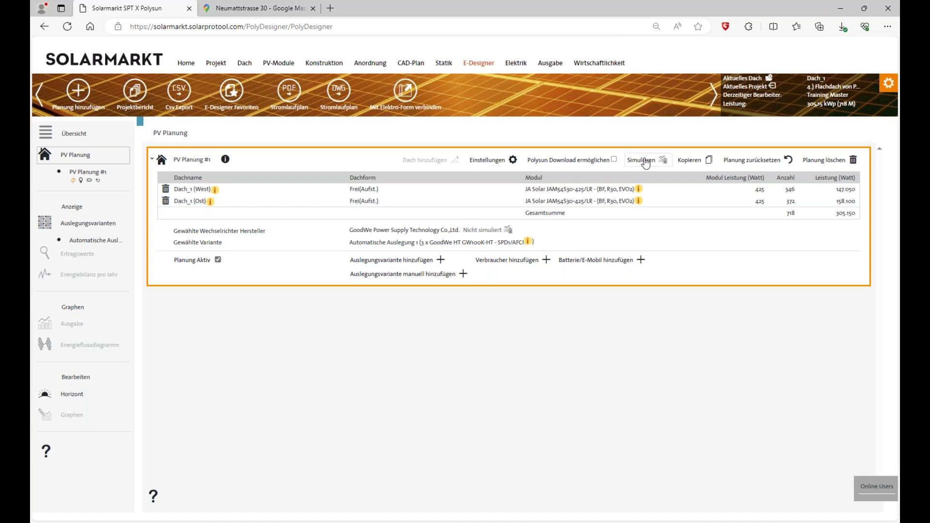
- Cancel the consumer panel, reload the E-Designer planning page and rerun the yield simulation
click(507, 262)
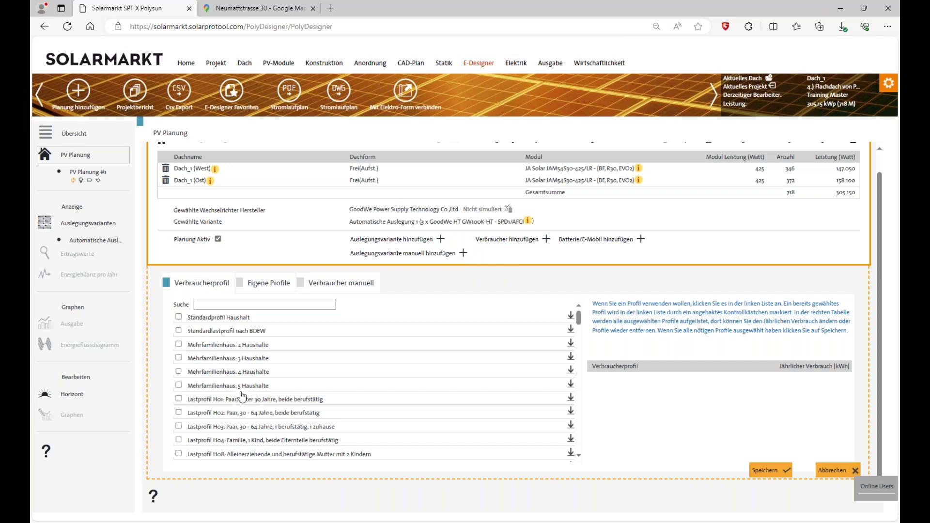
click(832, 471)
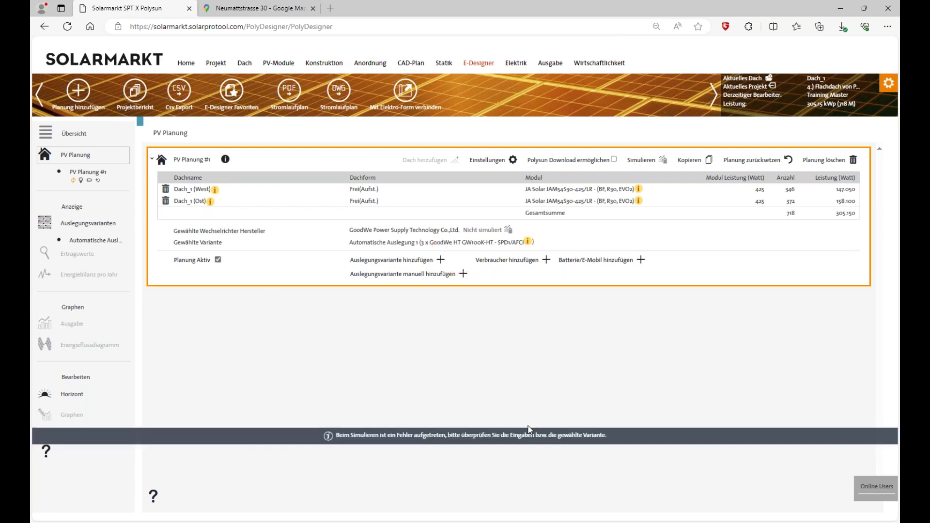
click(480, 64)
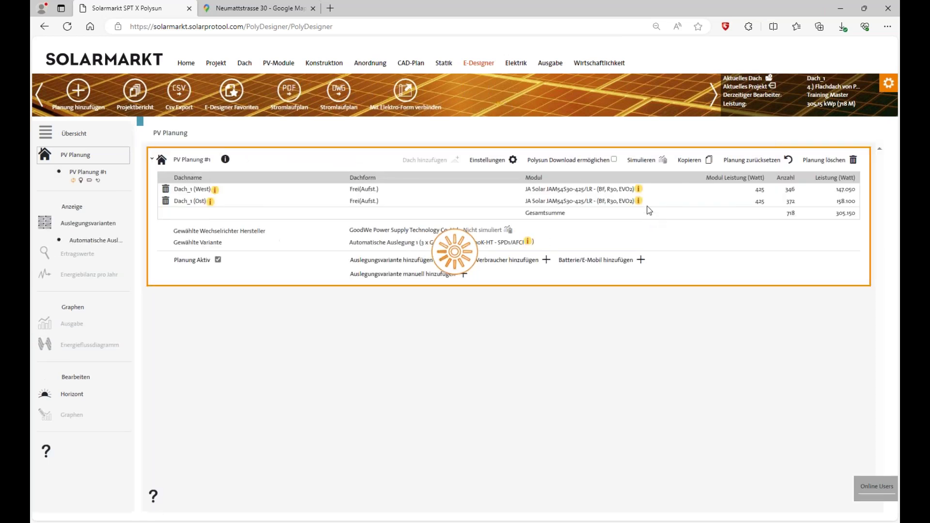
click(640, 162)
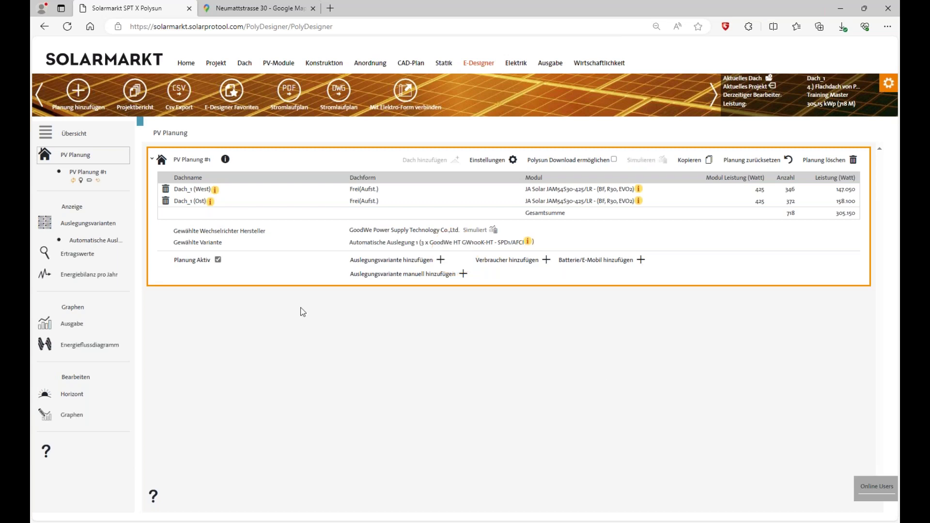
click(88, 255)
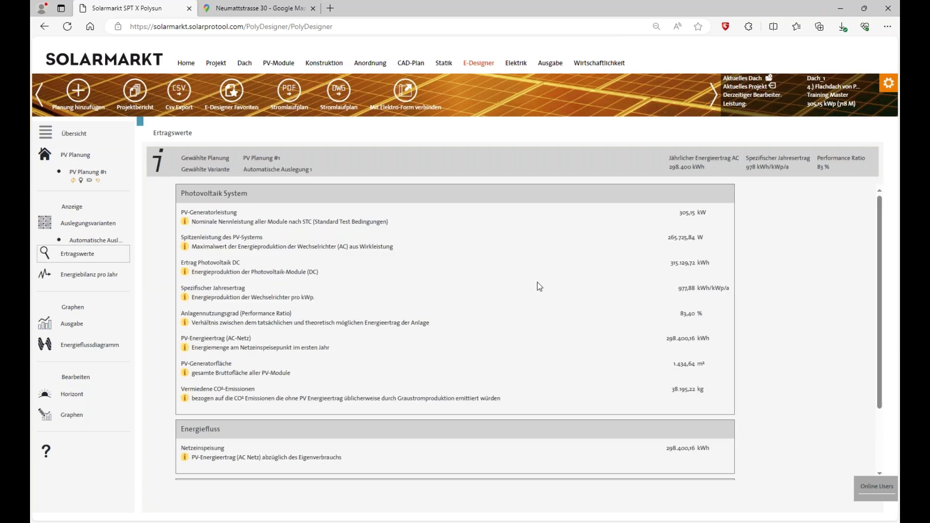
scroll(535, 285, down, 2)
scroll(533, 288, up, 2)
key(ctrl+Print)
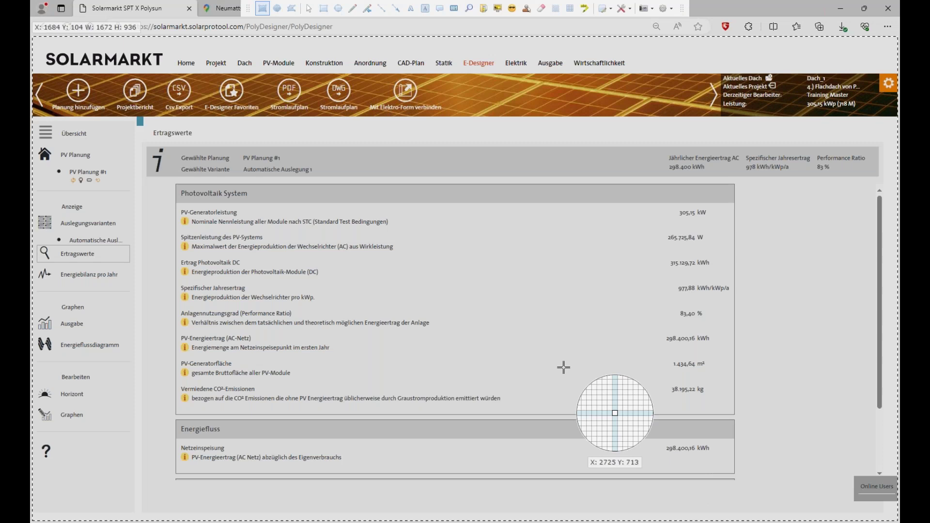
click(563, 364)
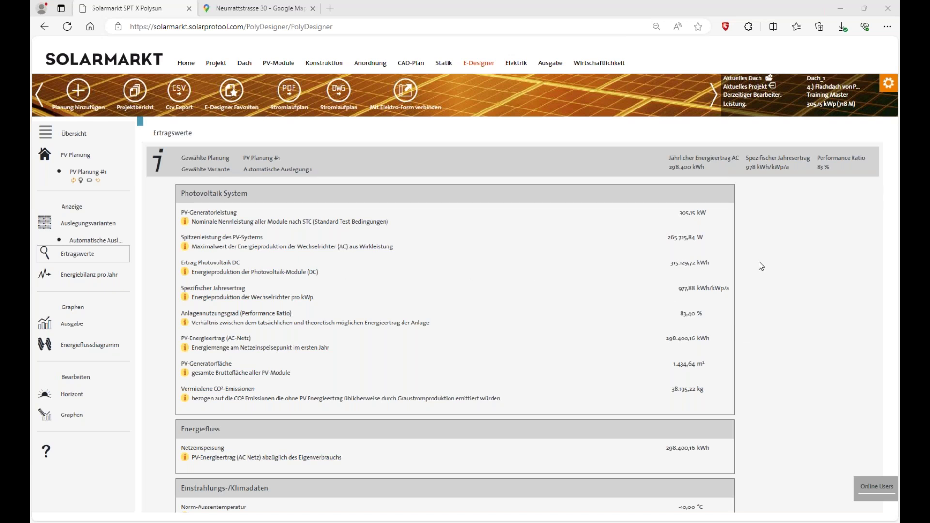
click(108, 161)
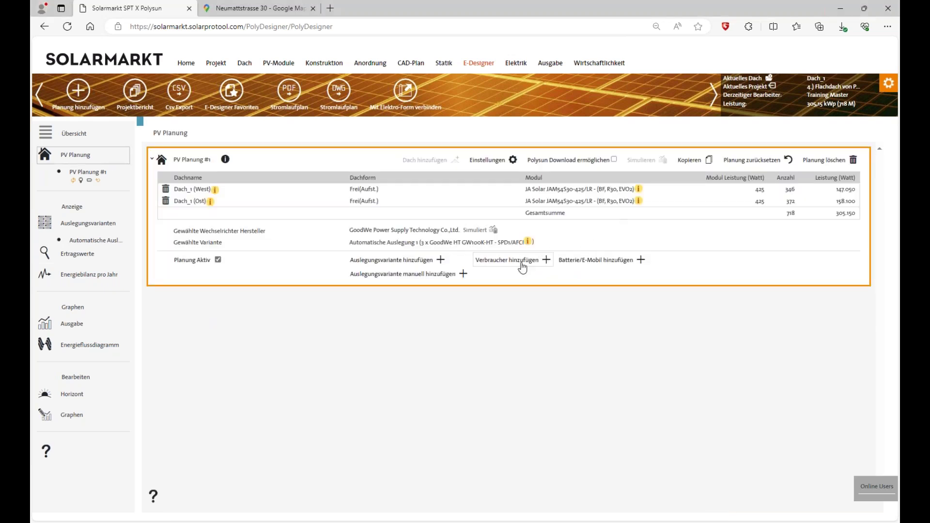
- Start a new upload under the Eigene Profile consumer profiles
click(523, 266)
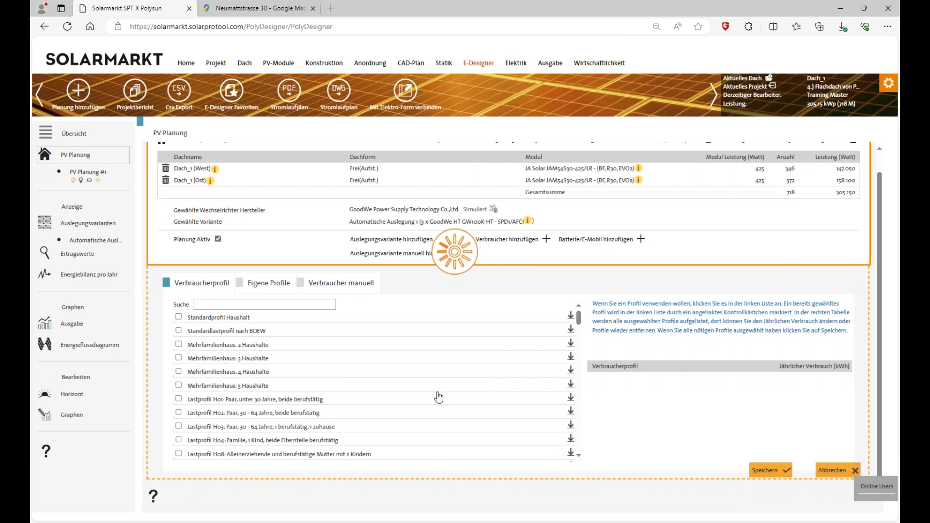
click(271, 286)
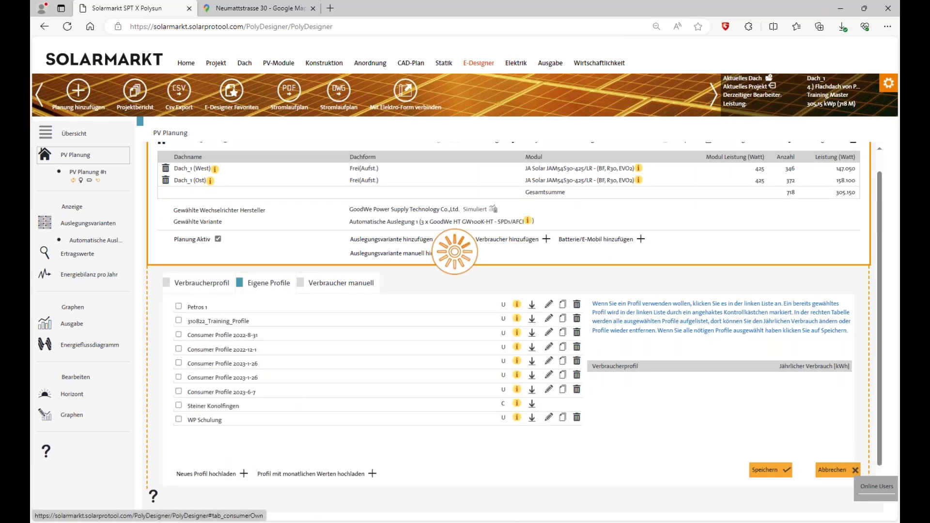
click(211, 478)
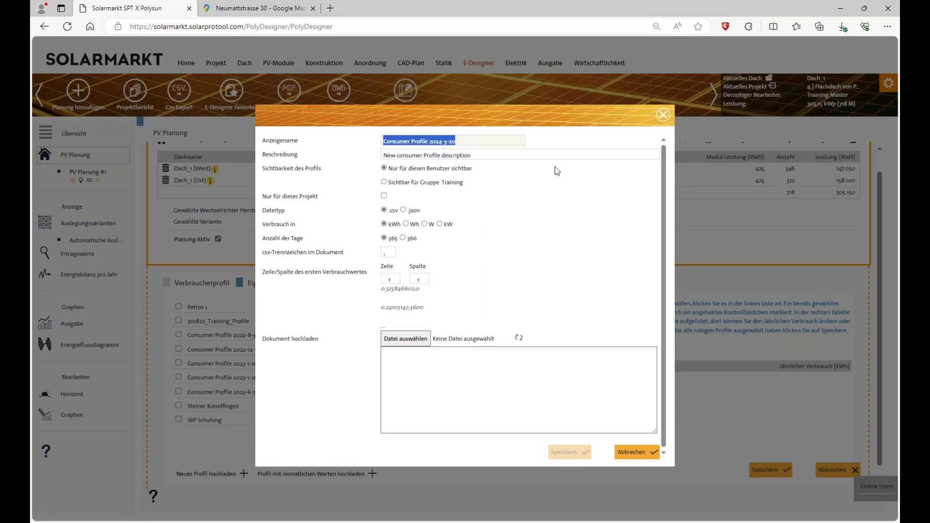
- Name the profile '240320_Schulung_E-Designer' and replace the description with 'Industrieprofil'
text(240320)
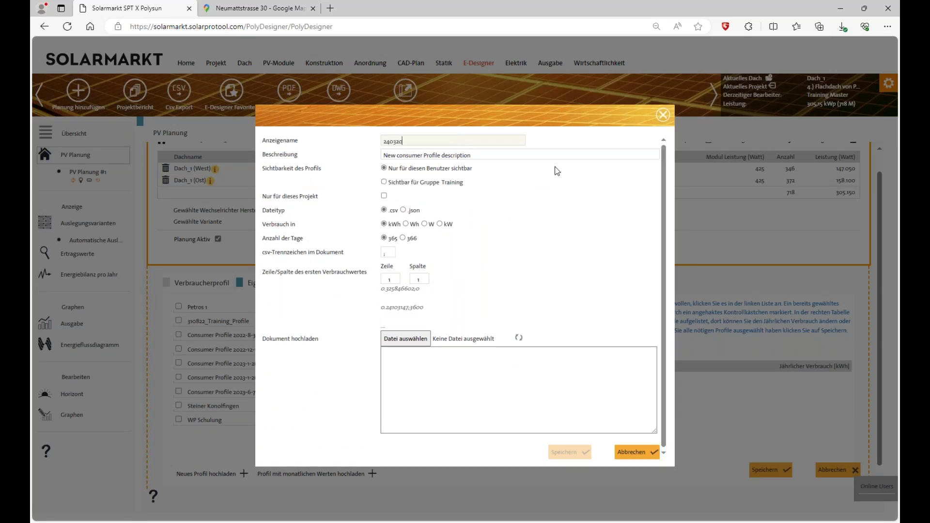
text(_Schulung_E-Designer)
click(475, 154)
drag(489, 154, 381, 155)
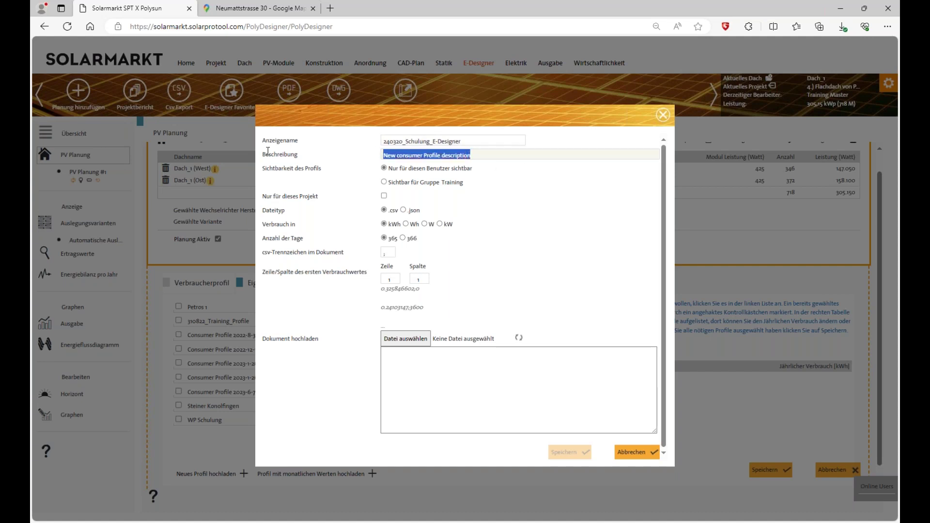
text(Industrie)
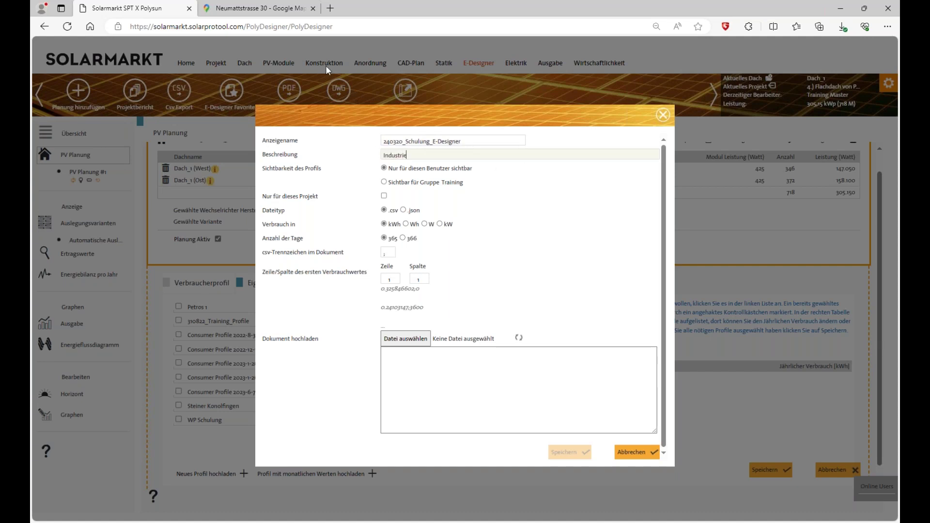
text(profil)
- Keep the profile available beyond this project and open Training_Lastprofil.csv in Excel
click(384, 196)
click(386, 195)
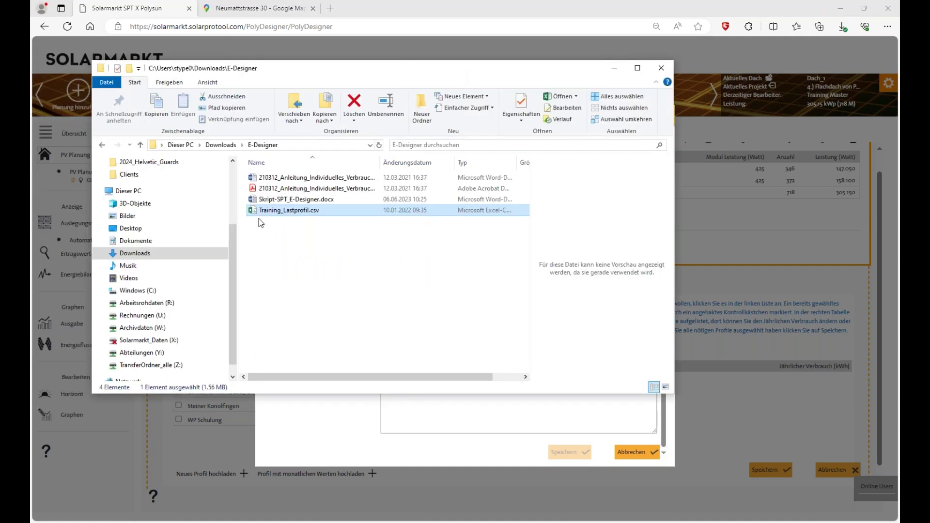
drag(373, 72, 0, 72)
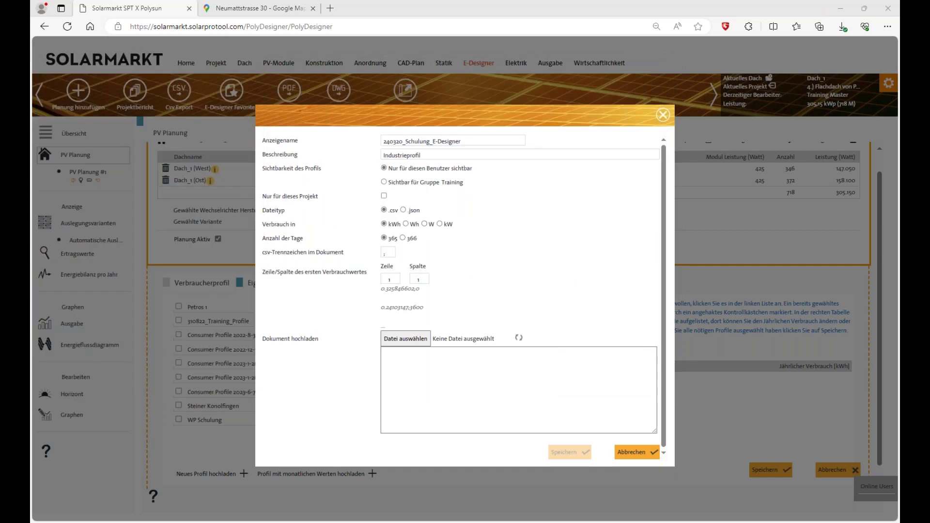
key(Return)
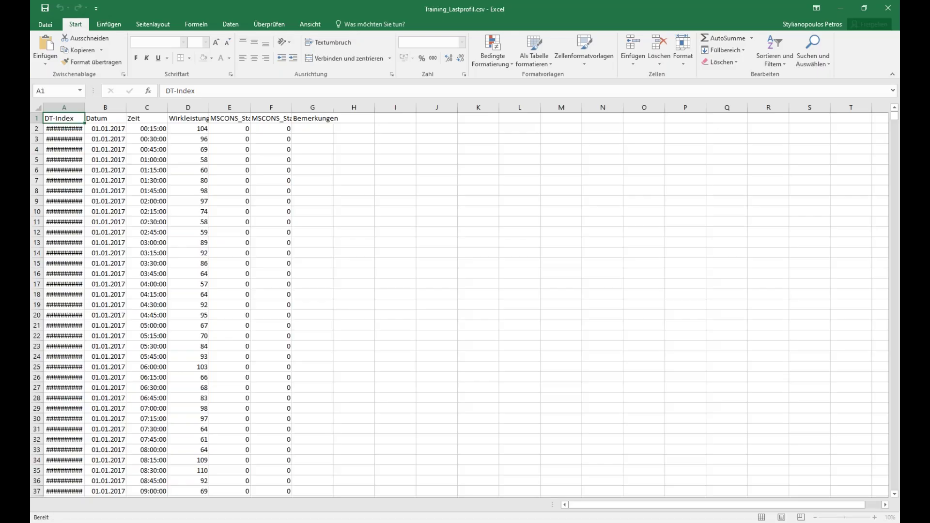
- Autofit columns D and A so Wirkleistung [kW] and full date-times show, then scan the data
double_click(209, 107)
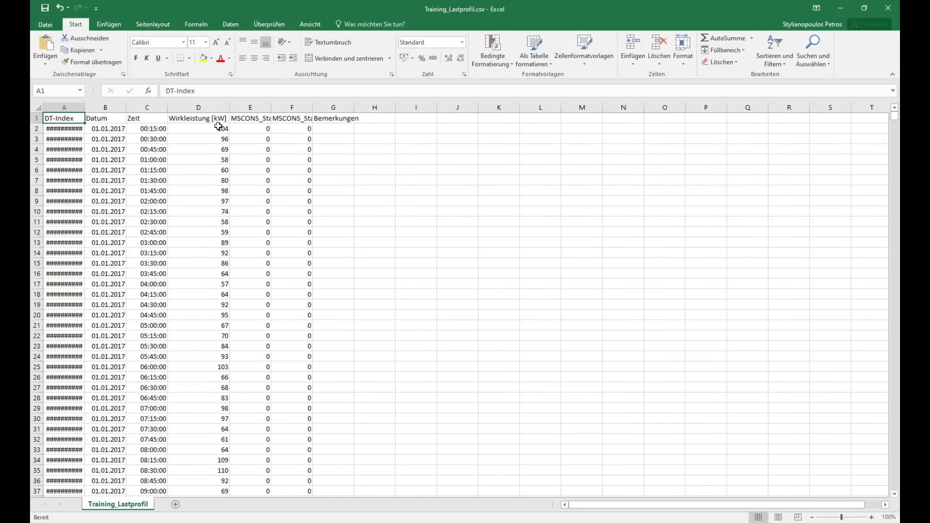
double_click(533, 8)
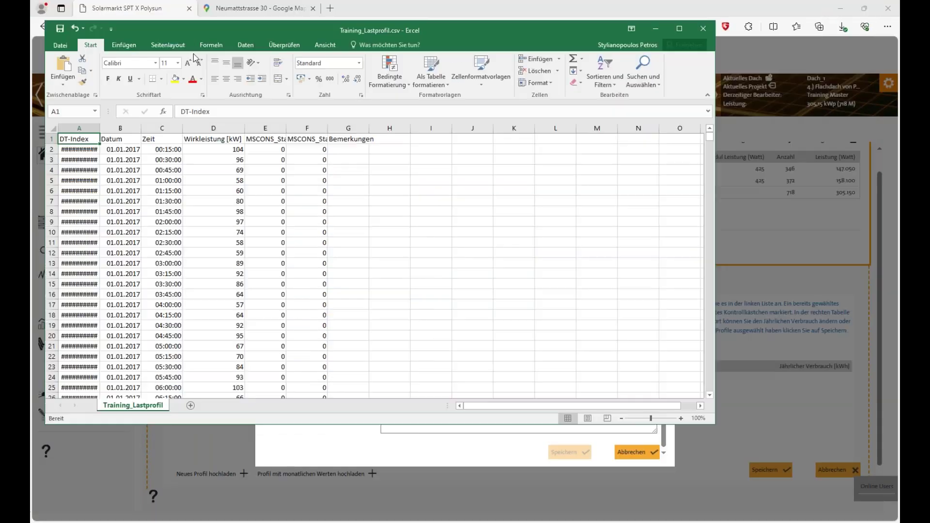
key(alt+Tab)
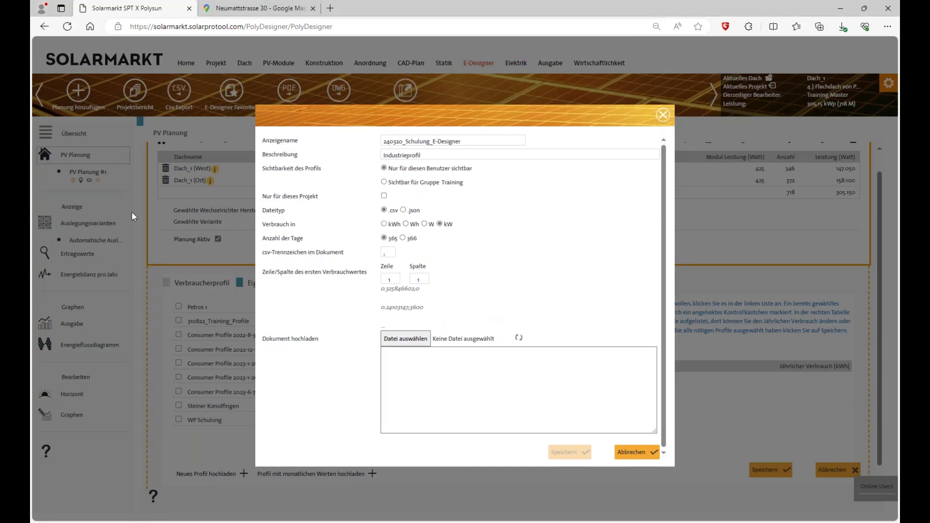
key(alt+Tab)
double_click(487, 65)
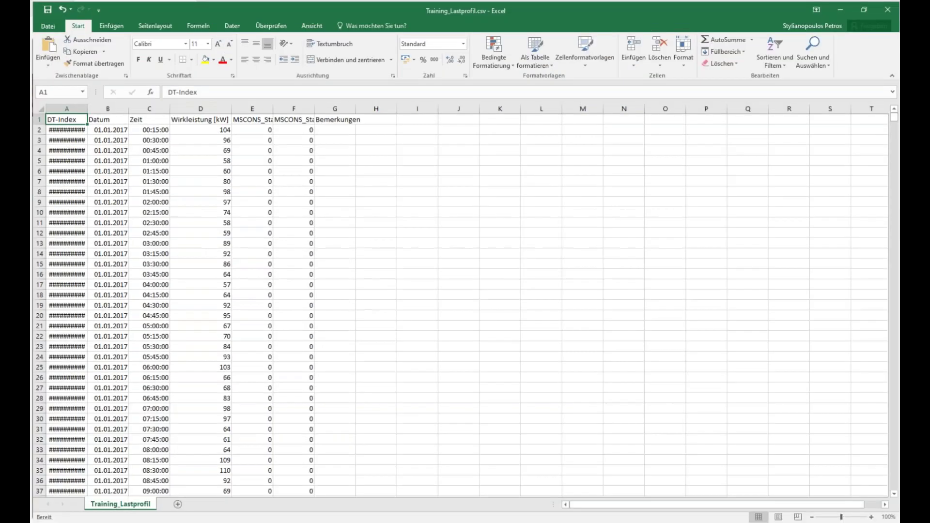
double_click(84, 109)
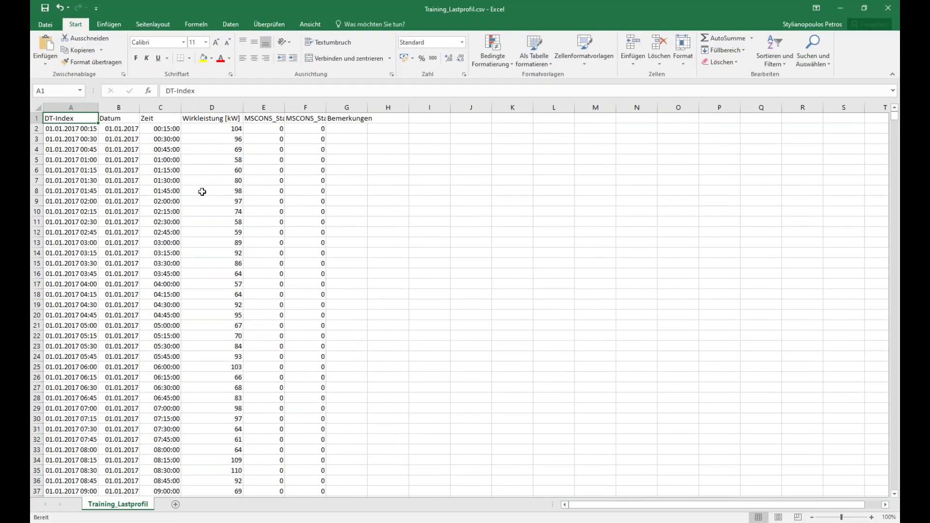
drag(895, 118, 870, 520)
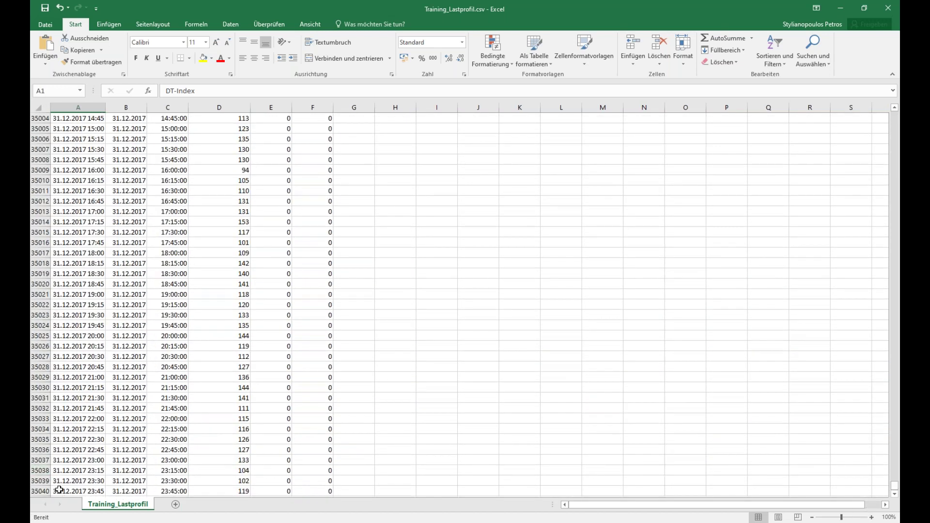
scroll(59, 458, down, 3)
scroll(73, 402, up, 1)
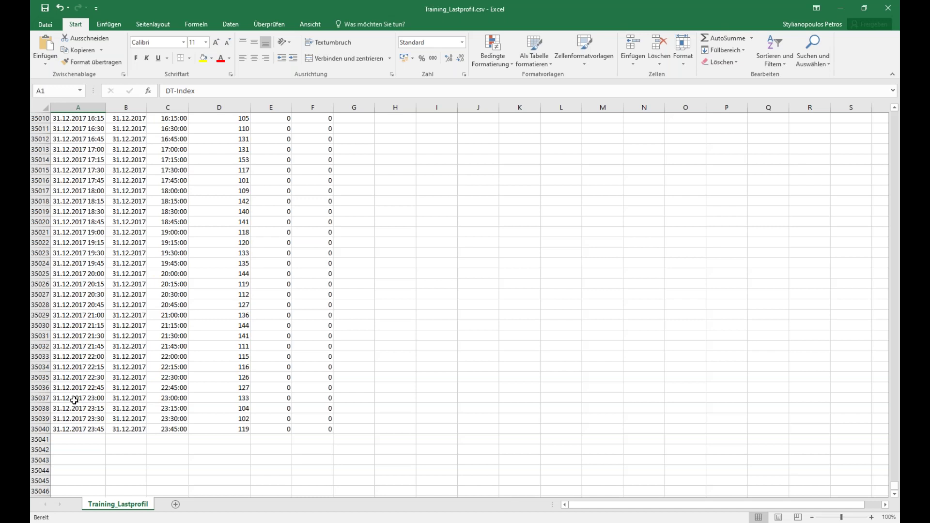
- Set the upload form to 365 days and the csv separator, checking the first value in D2
key(alt+Tab)
click(384, 238)
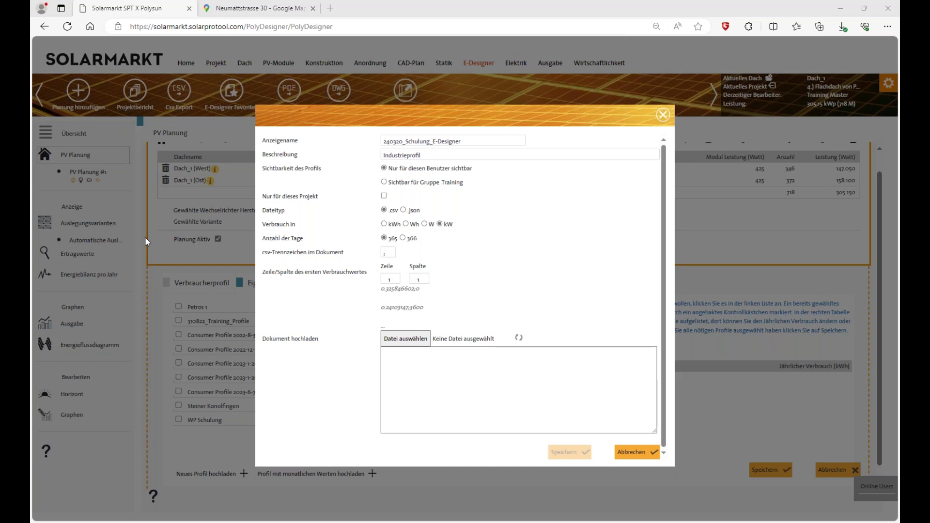
double_click(391, 257)
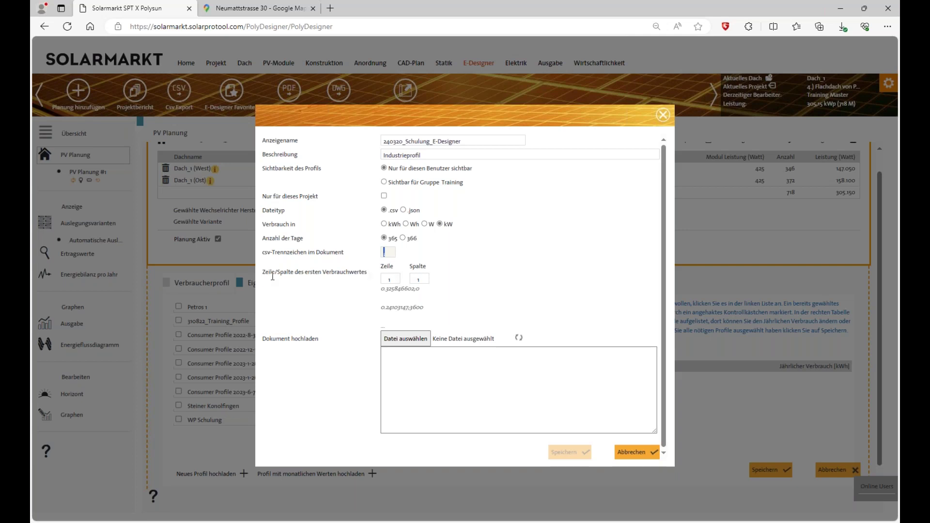
key(alt+Tab)
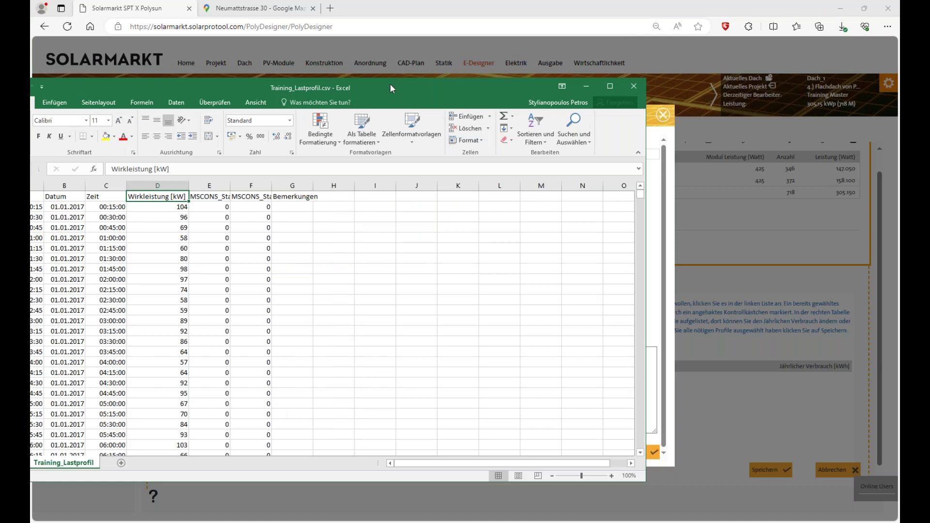
double_click(487, 94)
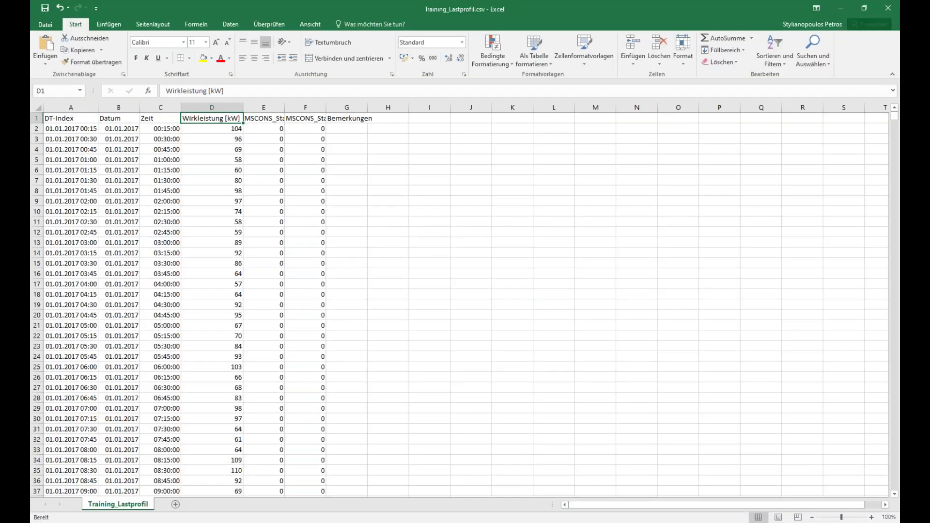
click(36, 128)
click(222, 129)
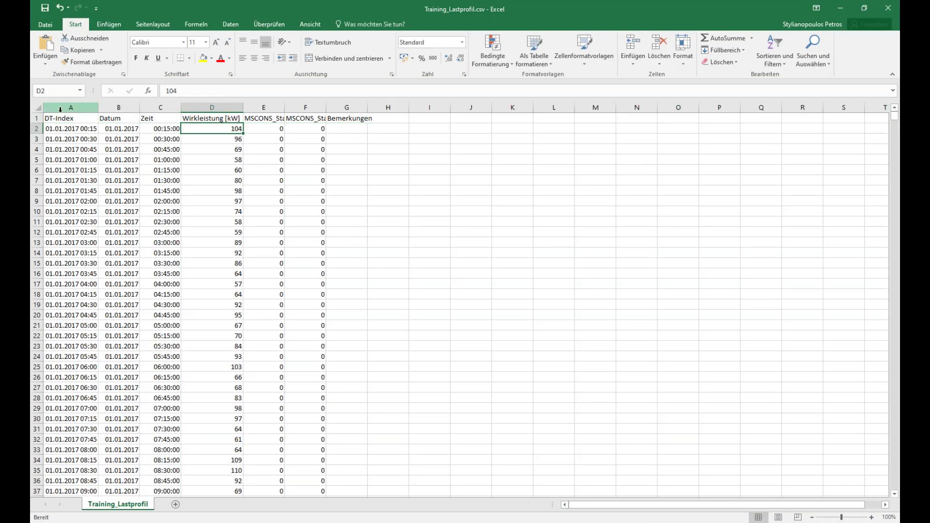
key(alt+Tab)
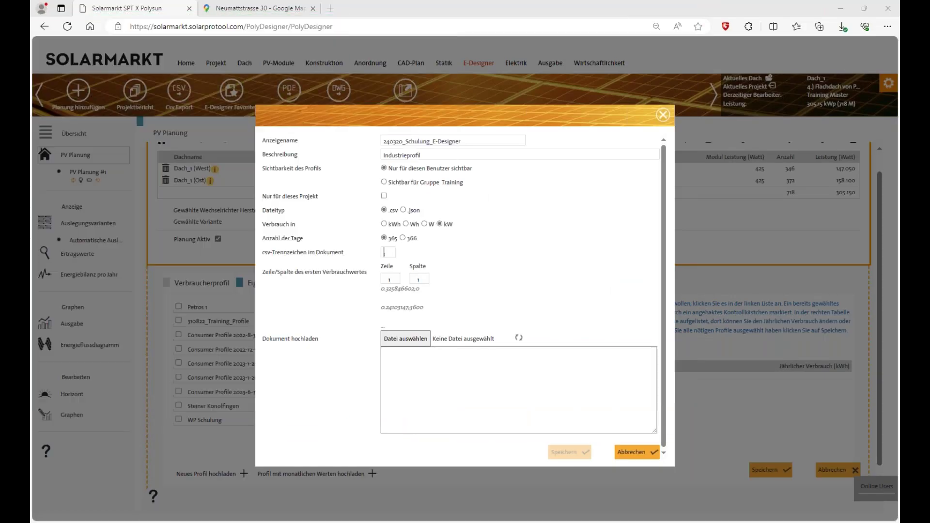
- Set the first consumption value to start at row 2, column 4
click(389, 279)
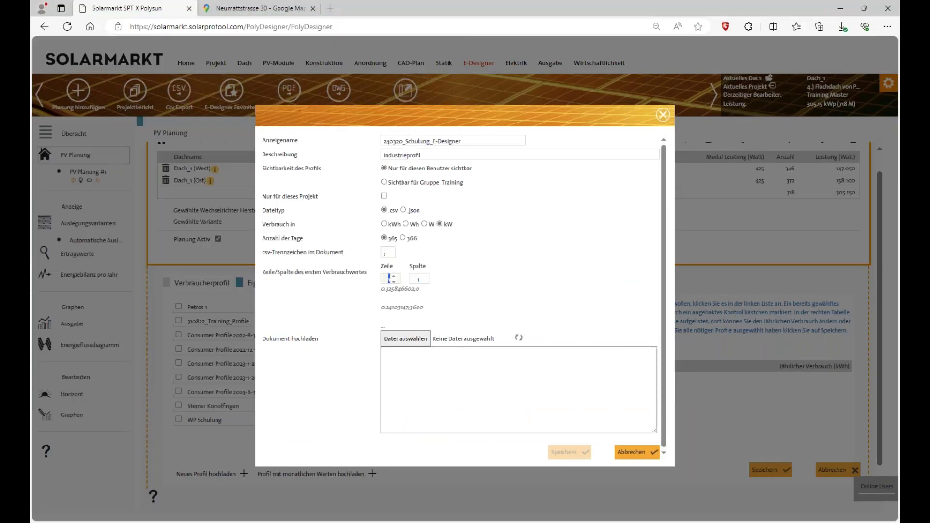
click(418, 278)
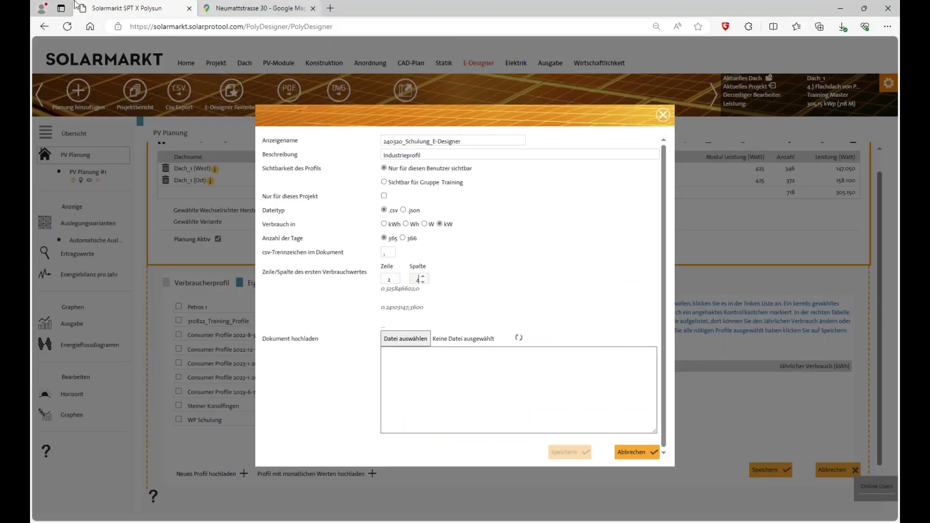
key(alt+Tab)
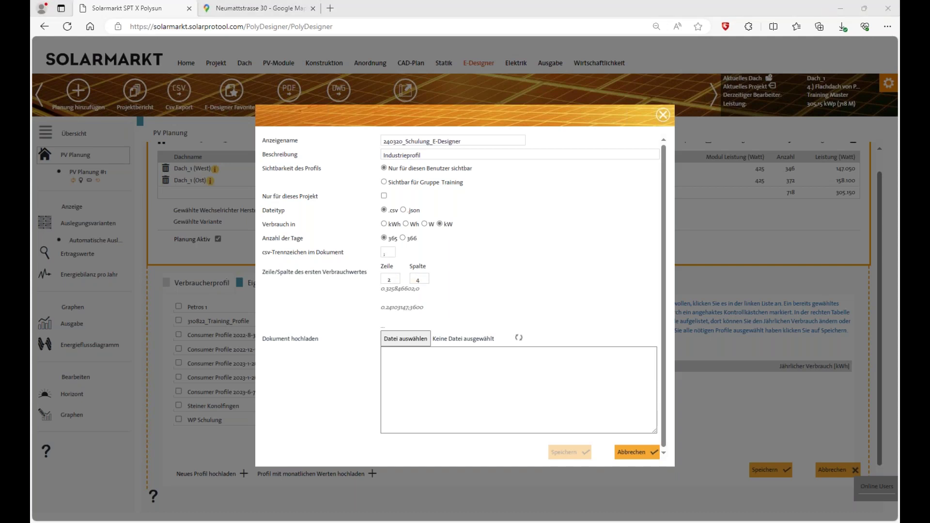
key(alt+Tab)
- Attach Training_Lastprofil.csv from Downloads\E-Designer and save the new profile
click(417, 336)
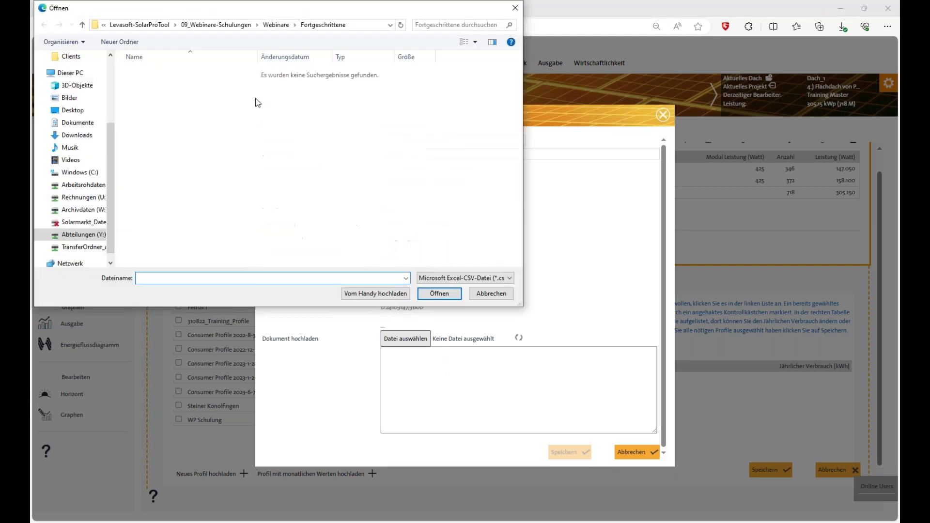
click(77, 135)
double_click(159, 89)
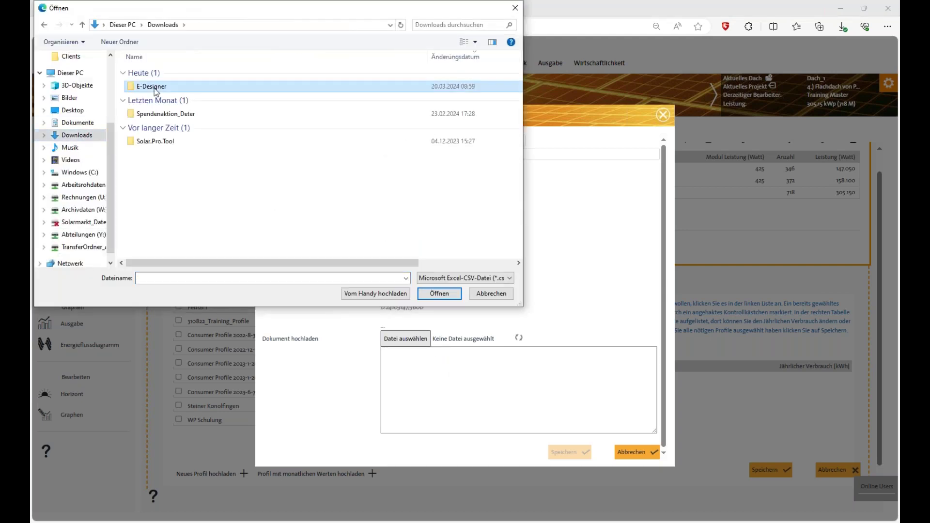
double_click(164, 73)
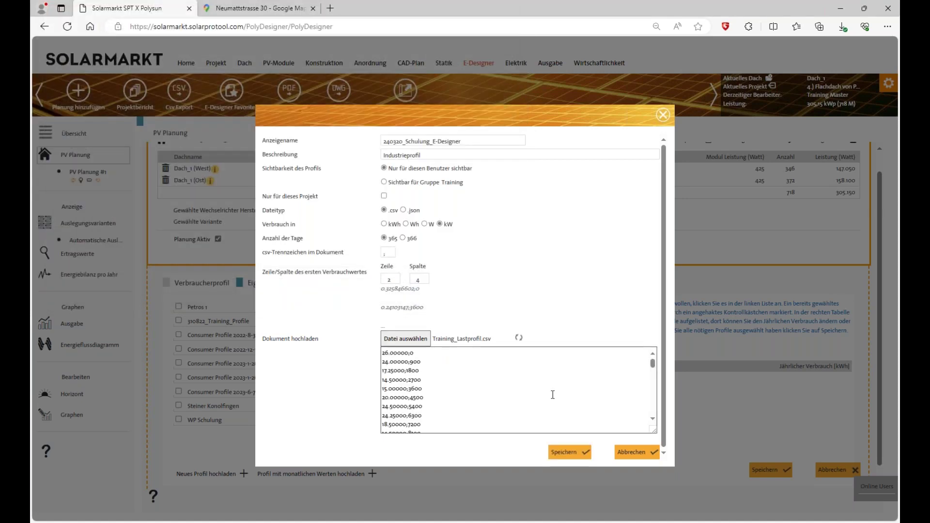
scroll(430, 368, down, 4)
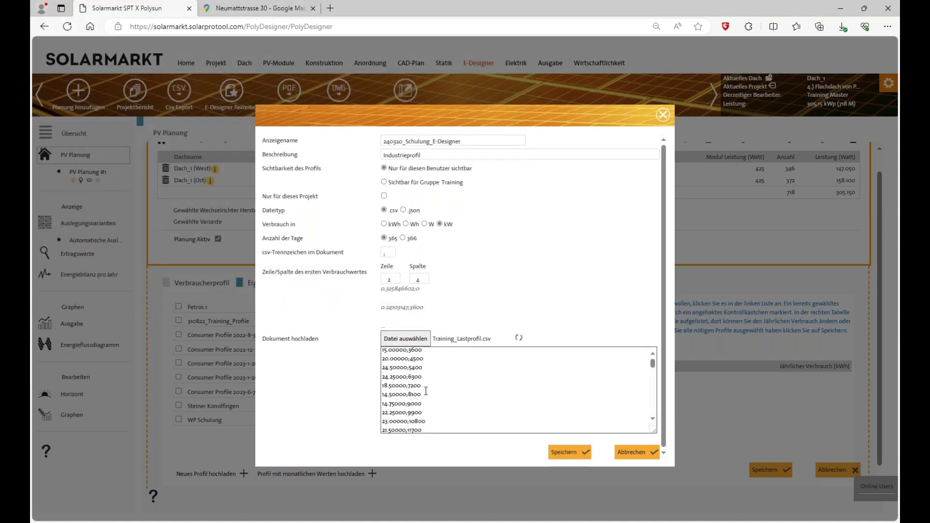
scroll(427, 398, up, 4)
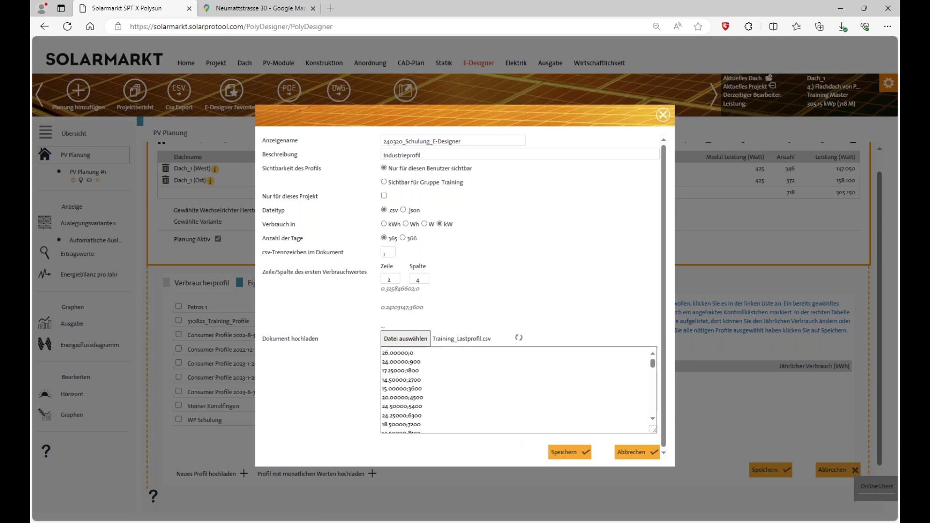
click(567, 453)
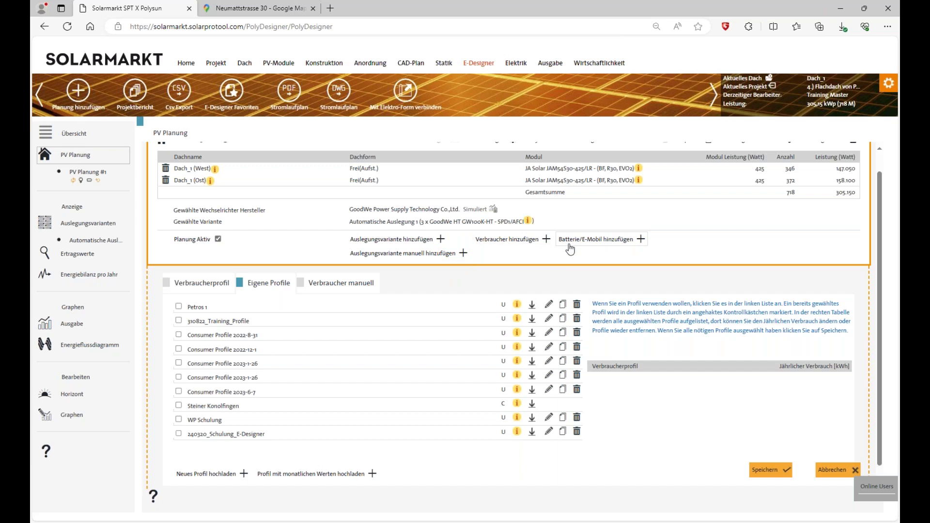
- Choose the 240320_Schulung_E-Designer profile, 1,963,711 kWh per year, as the saved consumer
click(202, 436)
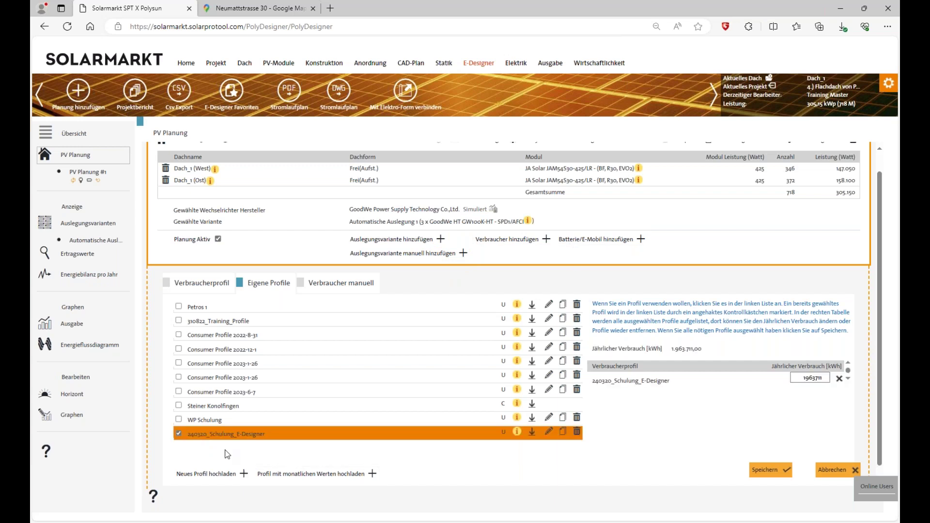
drag(814, 377, 822, 378)
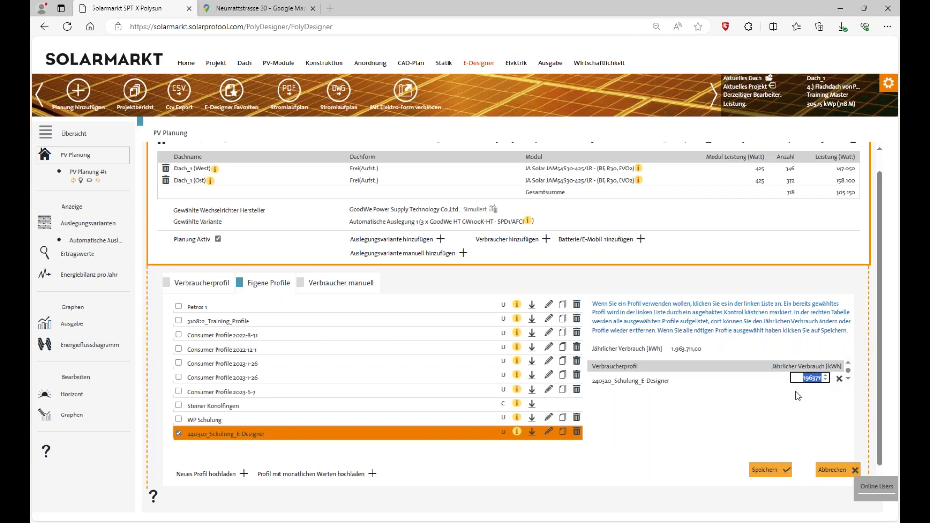
click(765, 471)
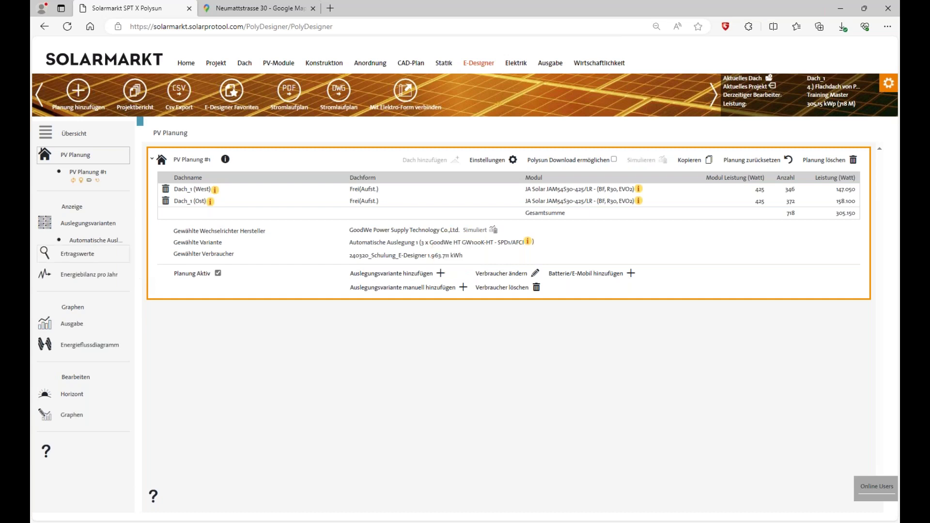
click(77, 253)
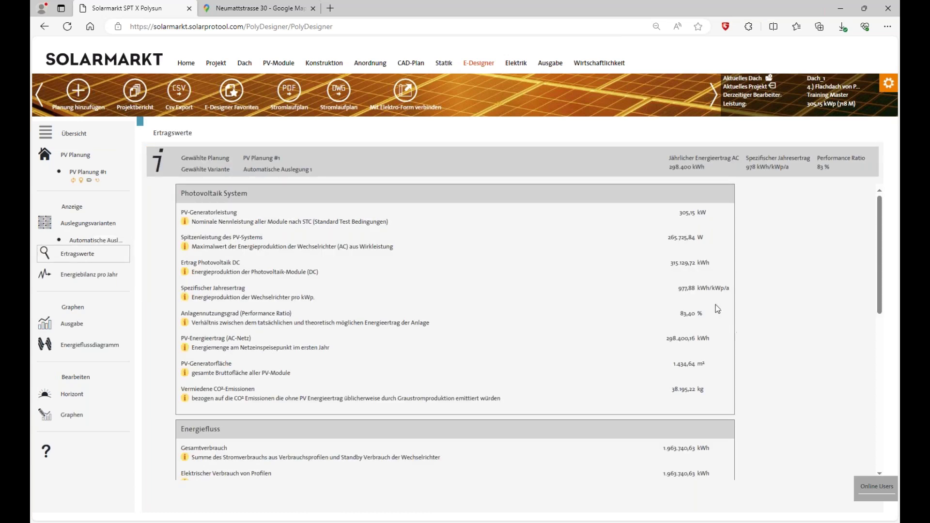
- Scroll to the Energiefluss figures and highlight the 96,95 % Eigenverbrauchsquote
scroll(625, 373, down, 5)
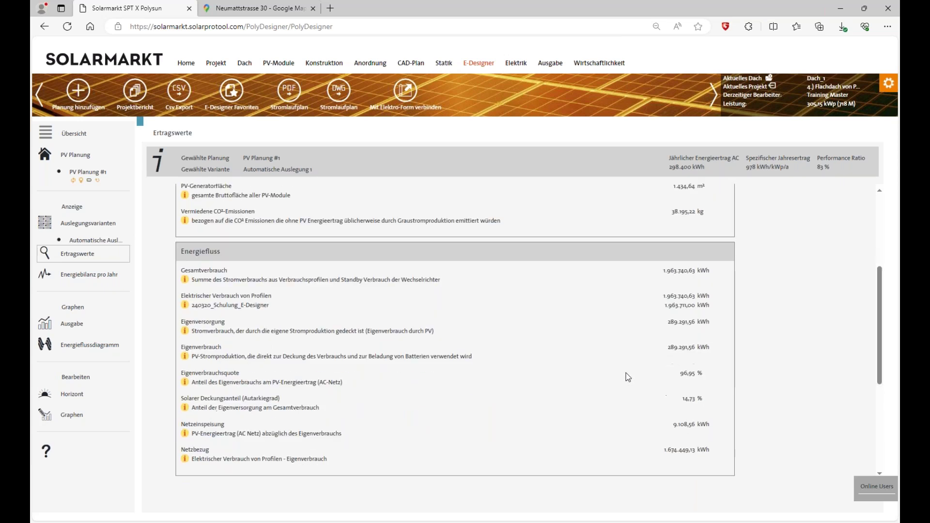
scroll(679, 269, up, 1)
scroll(685, 271, down, 1)
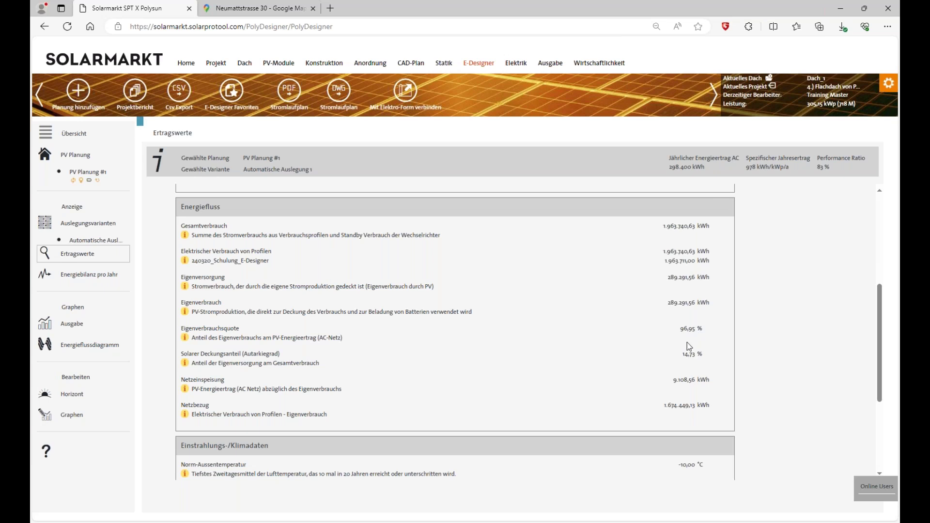
scroll(691, 339, down, 1)
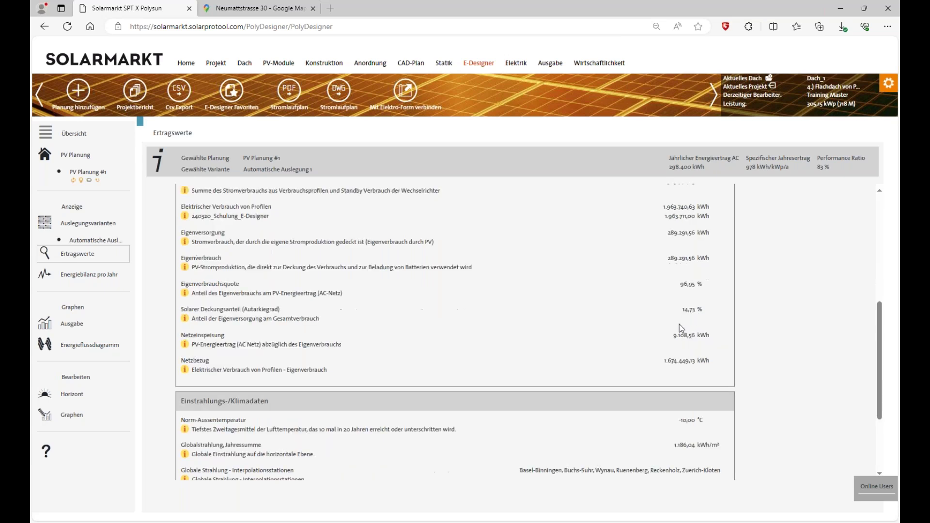
drag(679, 286, 694, 285)
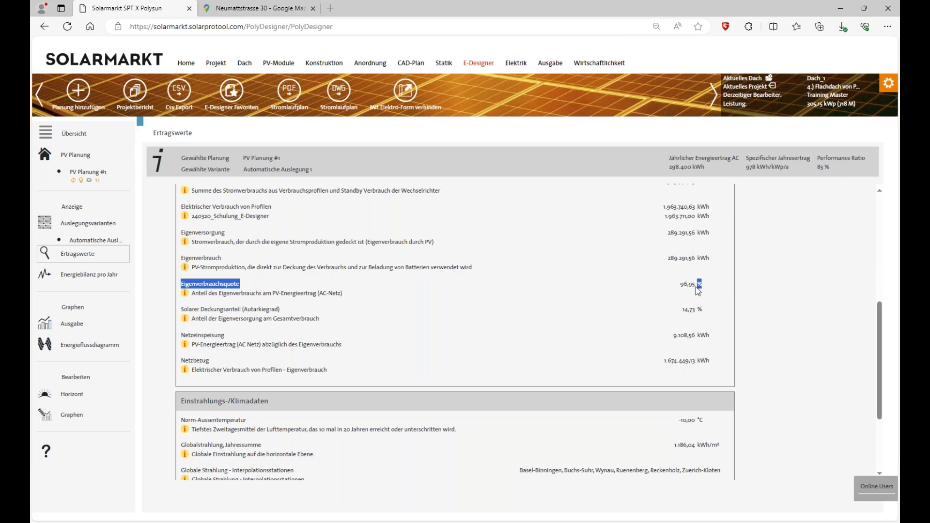
click(564, 317)
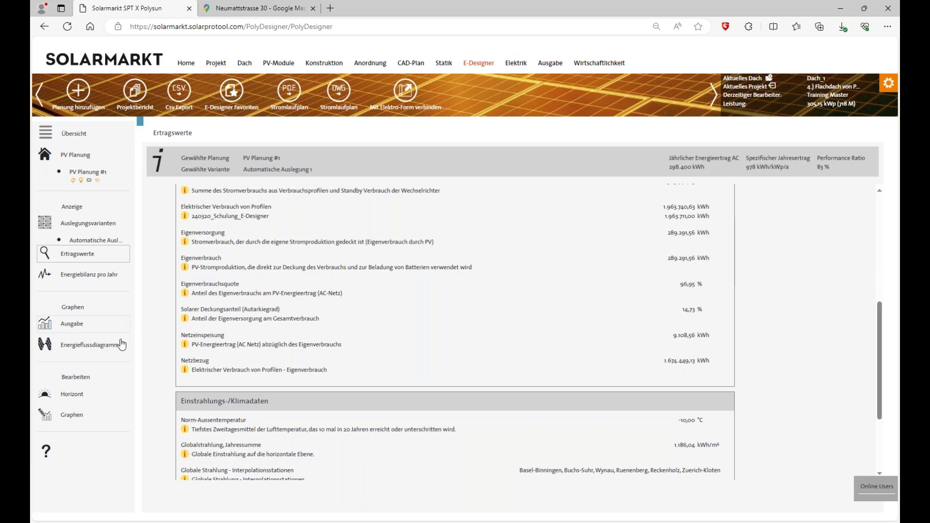
click(90, 346)
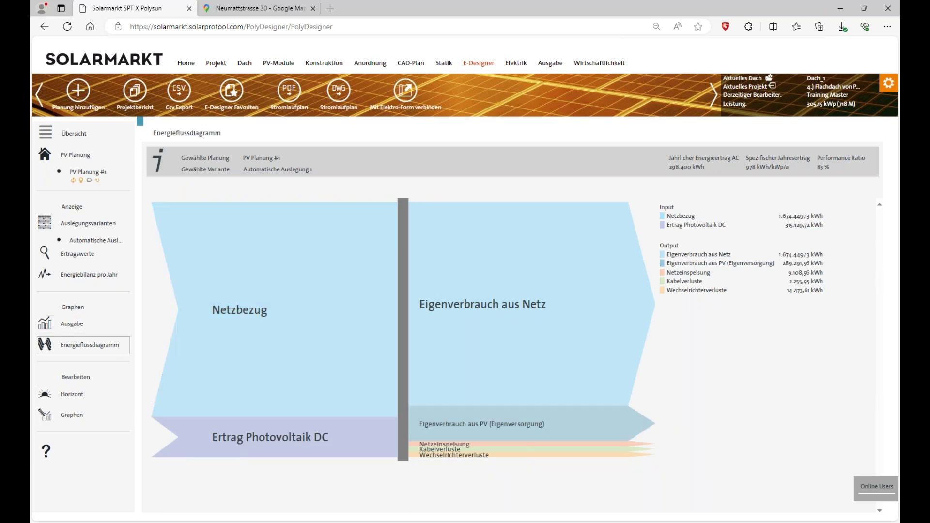
- Read the energy-flow diagram bands, then return to the PV Planung design variants list
mouse_move(278, 439)
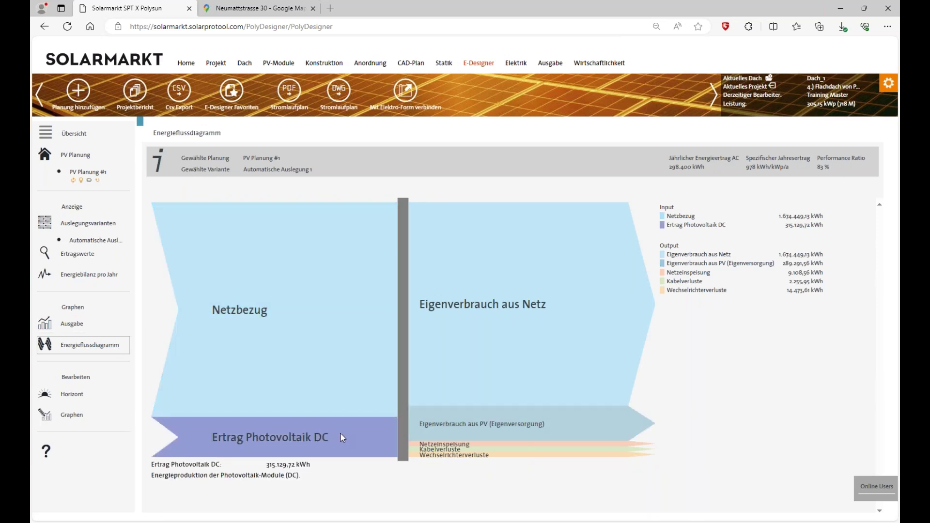
mouse_move(441, 424)
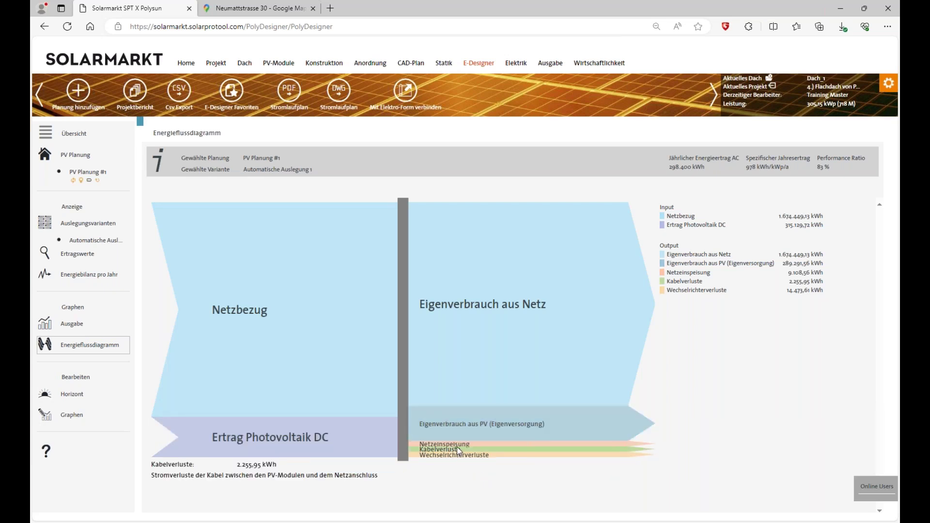
mouse_move(457, 447)
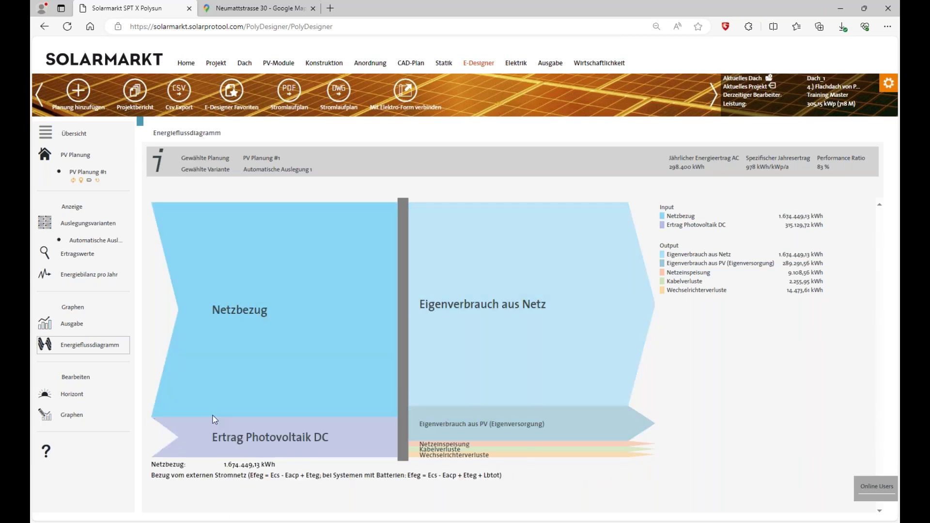
click(71, 155)
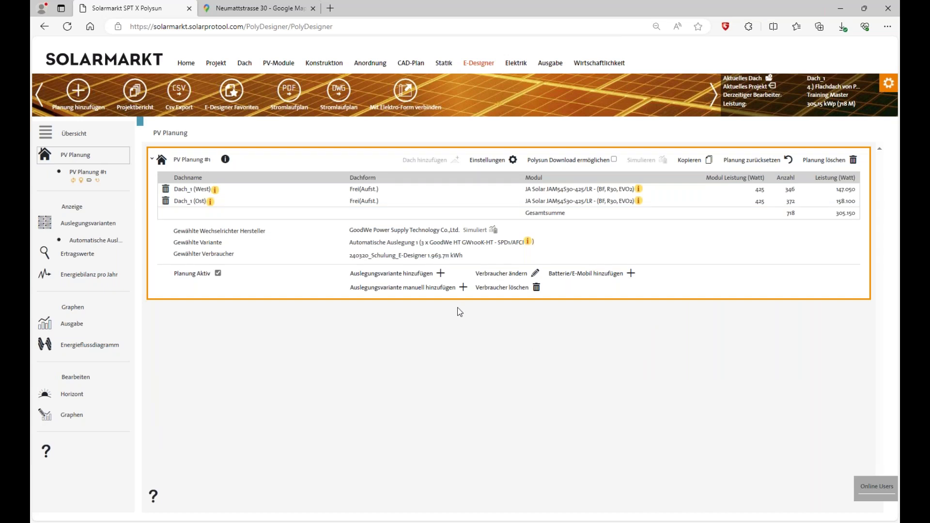
click(91, 228)
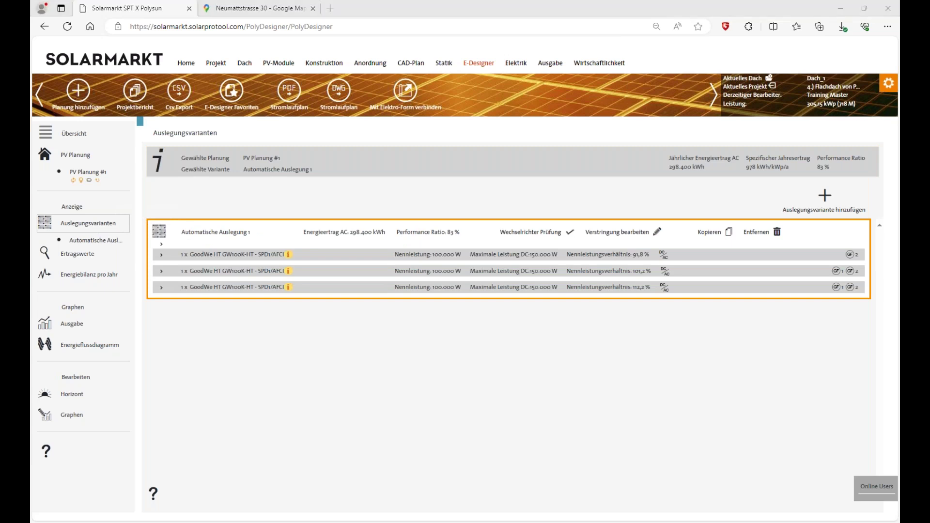
- Start the ElektroForm connection and shift the Cloud-ID login window to the right
click(409, 99)
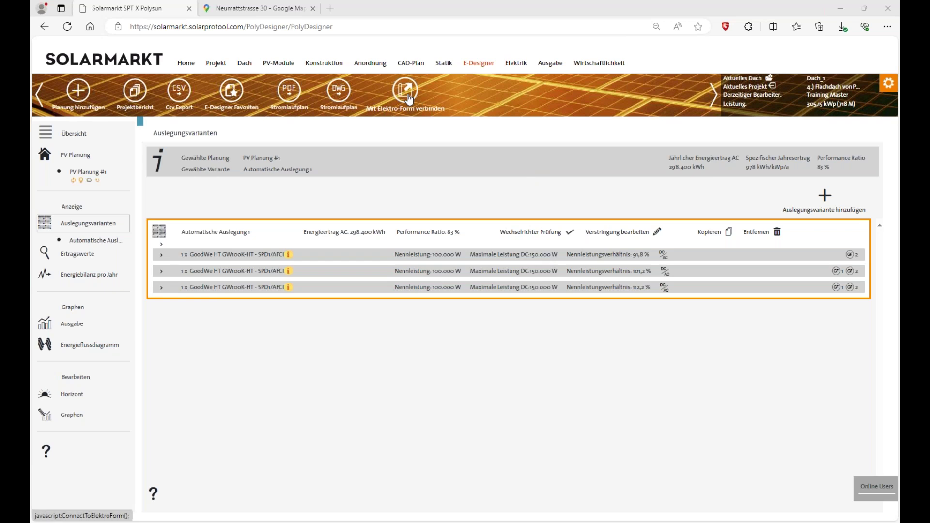
drag(410, 10, 507, 13)
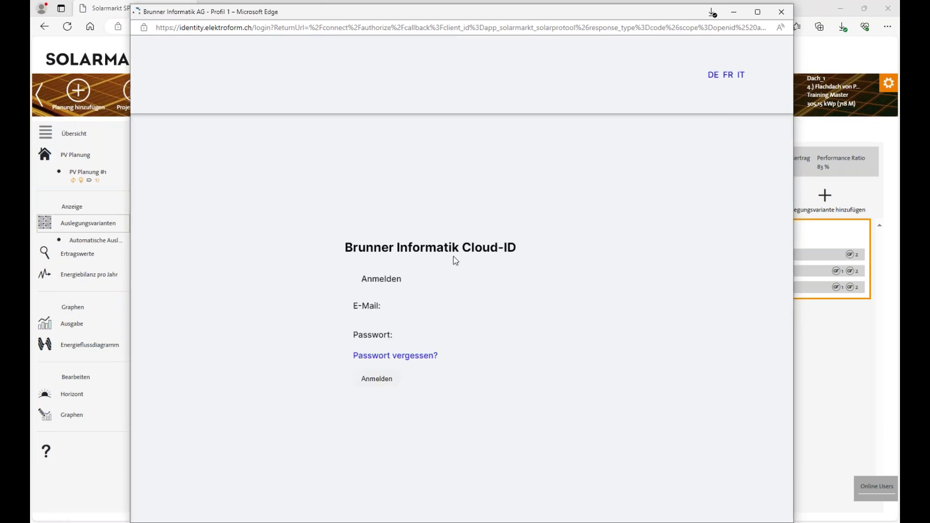
- Log in to the Brunner Informatik Cloud-ID with the saved account e-mail and its password
click(452, 264)
key(Tab)
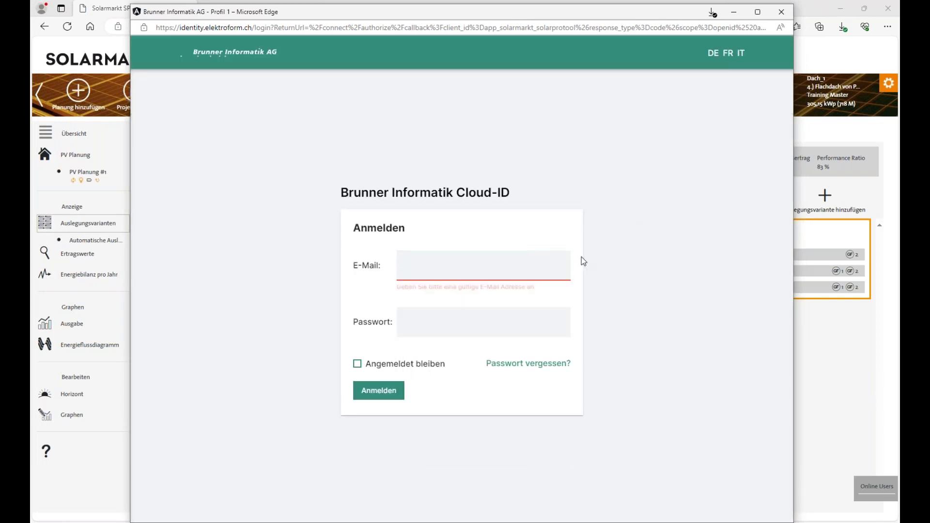
click(492, 269)
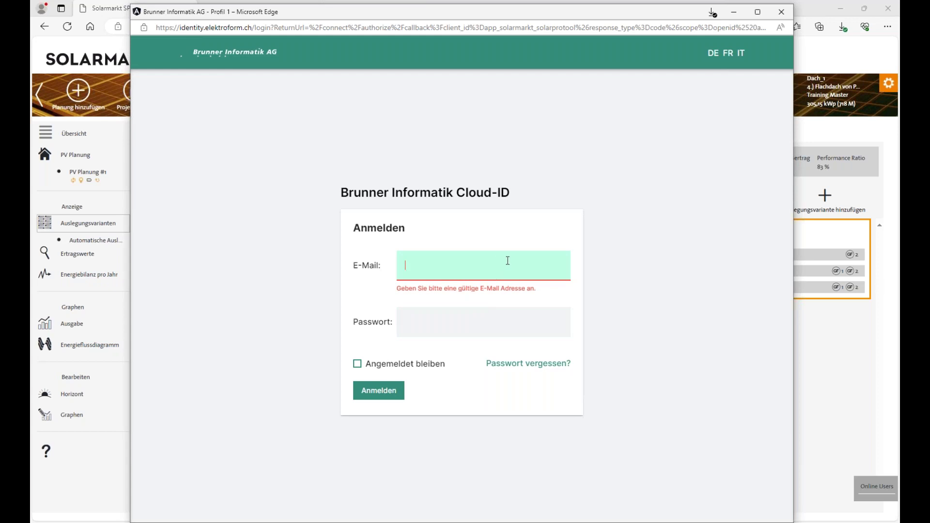
click(503, 265)
click(512, 341)
click(483, 317)
text(•••••••)
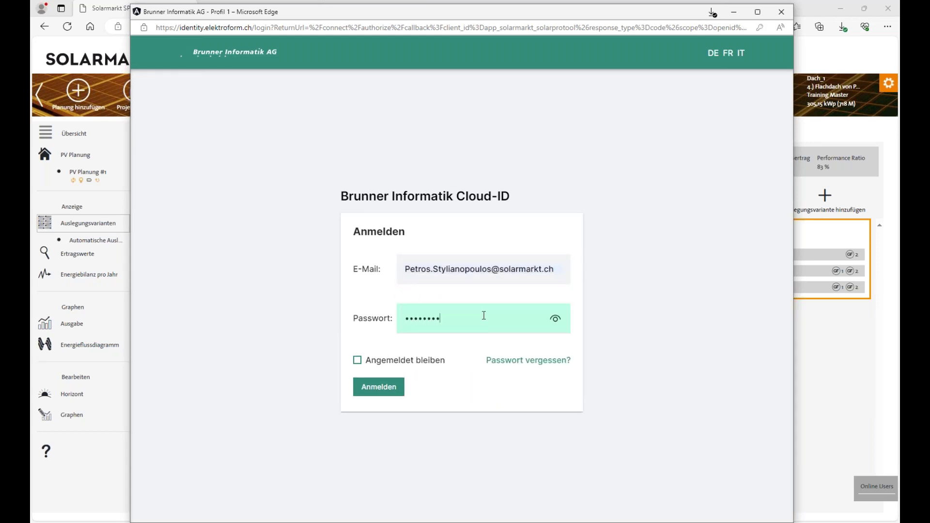
text(••••••)
key(Return)
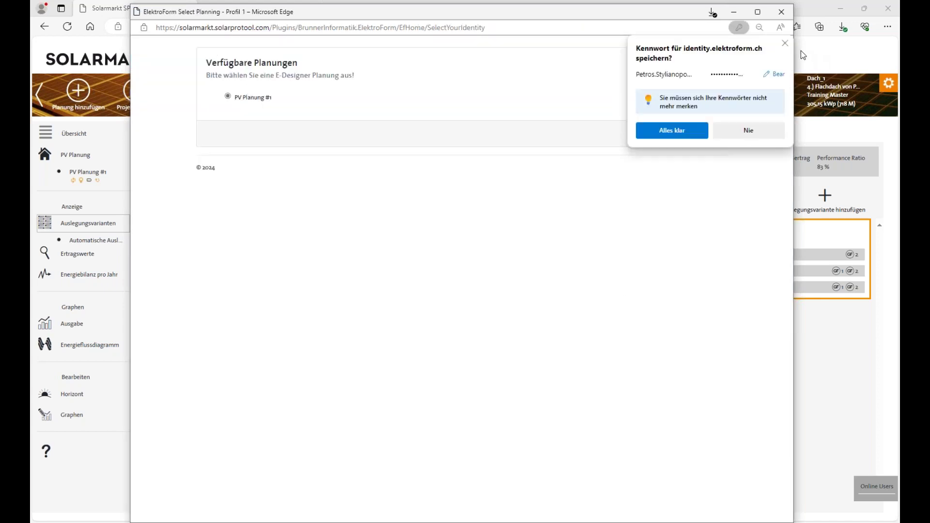
click(785, 43)
- Load the Elektro-Form draft form for PV Planung #1 and check the Stichwort field
click(690, 139)
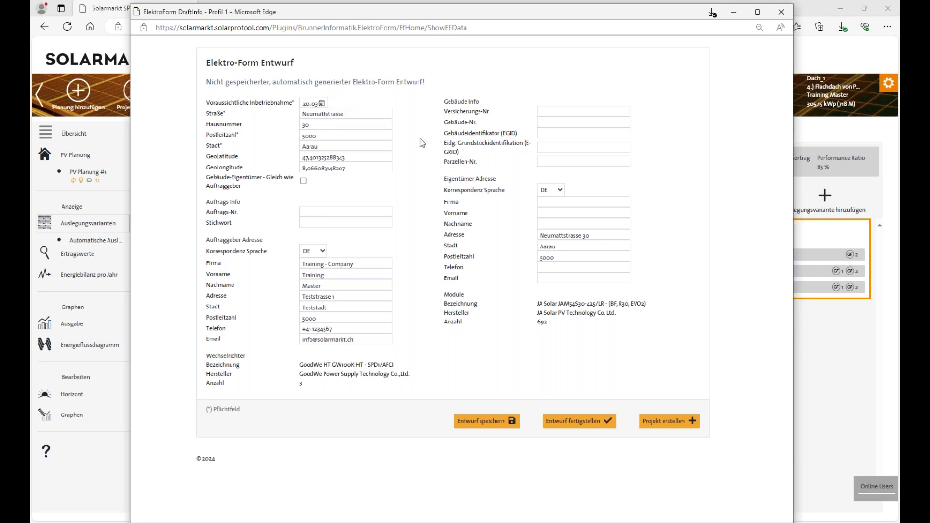
click(318, 219)
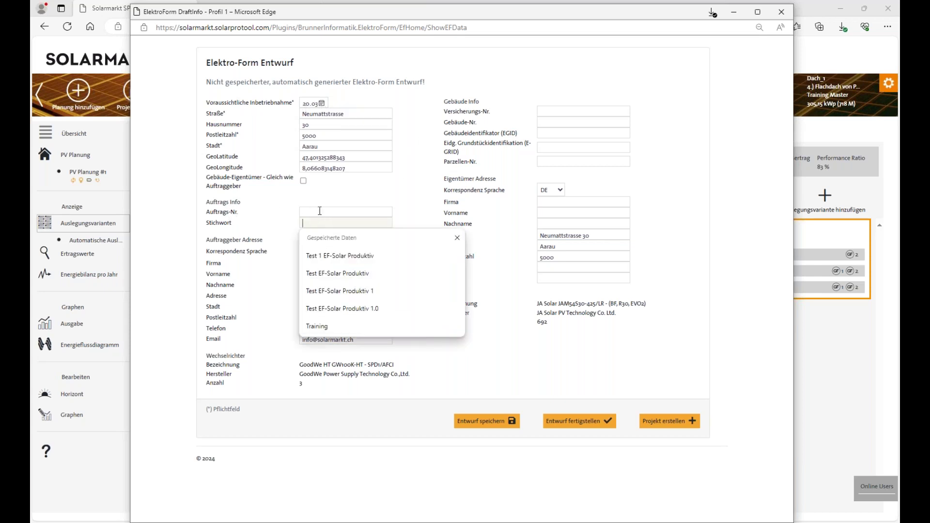
key(Down)
key(Return)
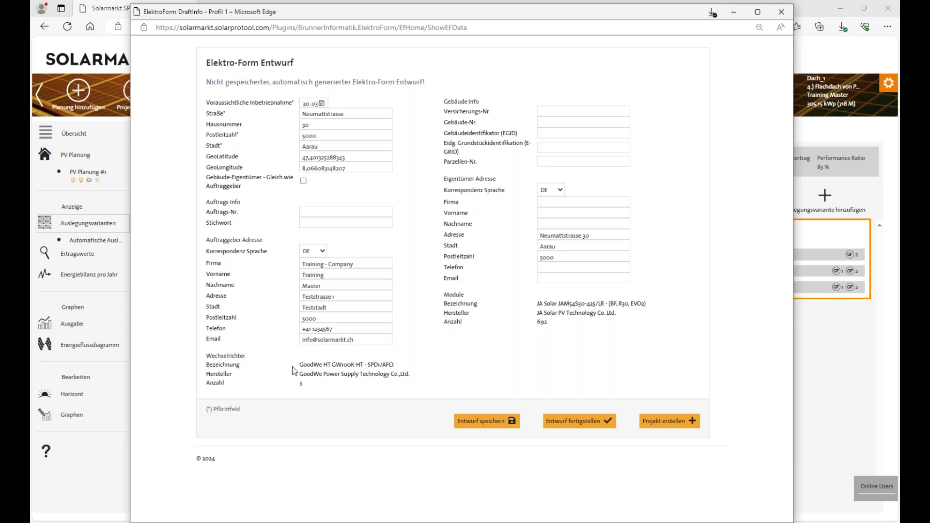
- Review the JA Solar module entry, save the draft, and open it in ElektroForm solar
drag(538, 304, 606, 304)
click(611, 306)
click(479, 424)
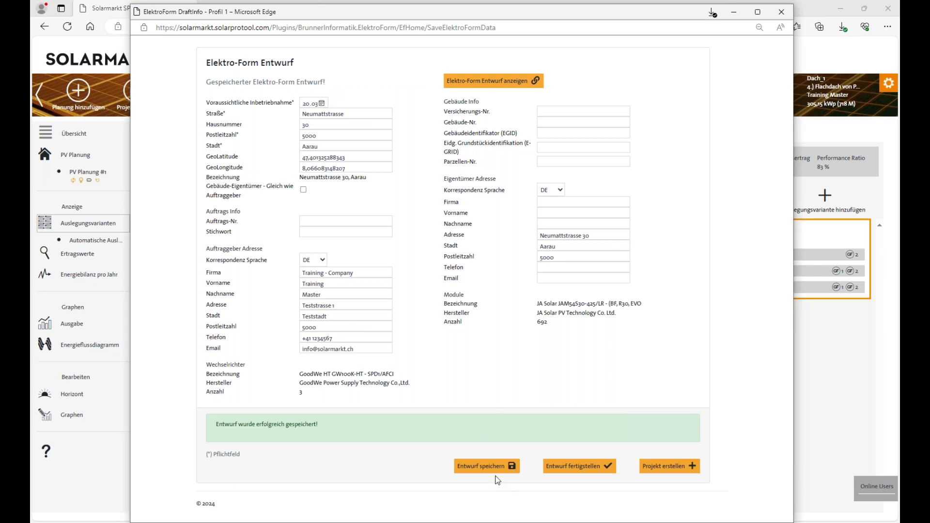
click(474, 84)
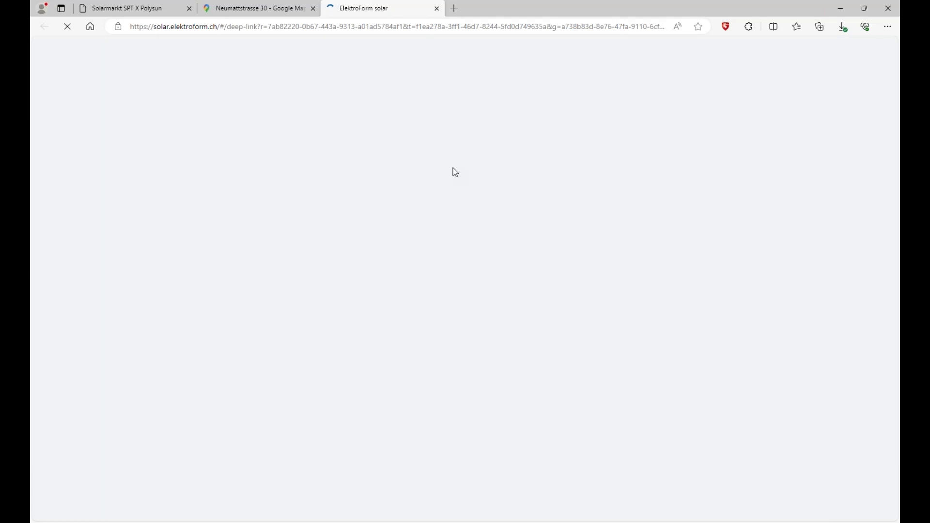
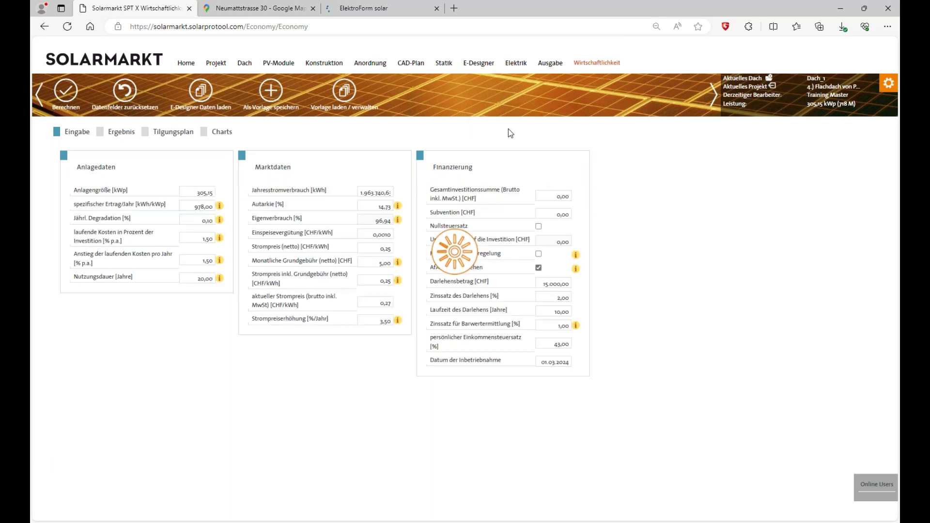
- Step through the Anlagedaten values: annual yield, degradation, running costs, useful life and consumption
click(204, 193)
click(198, 206)
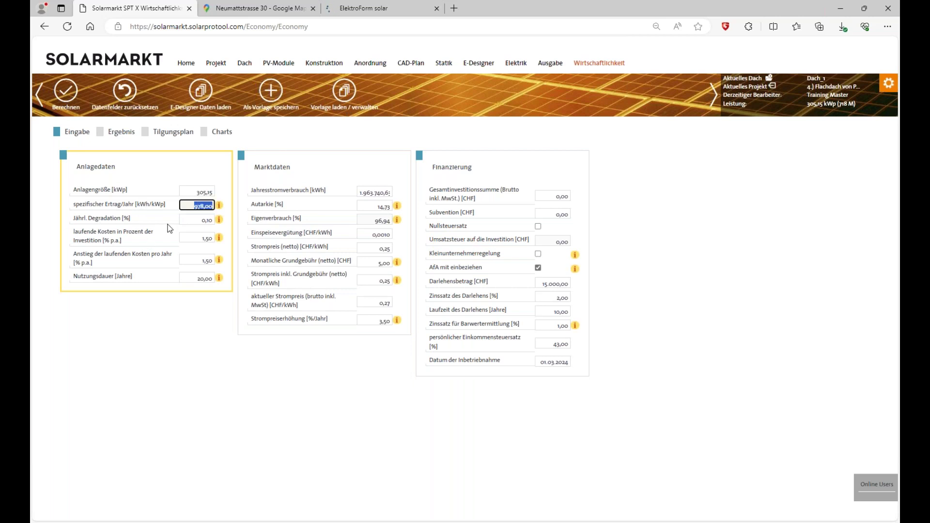
click(193, 220)
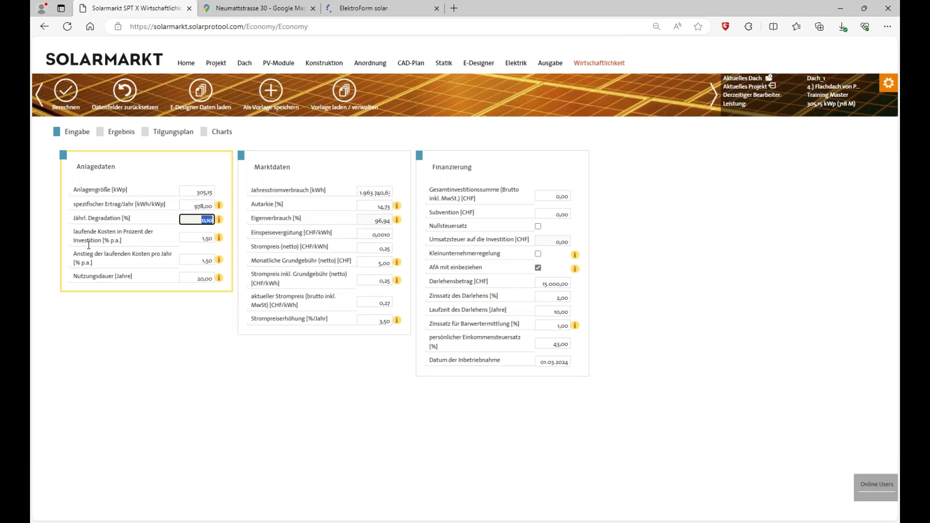
click(193, 238)
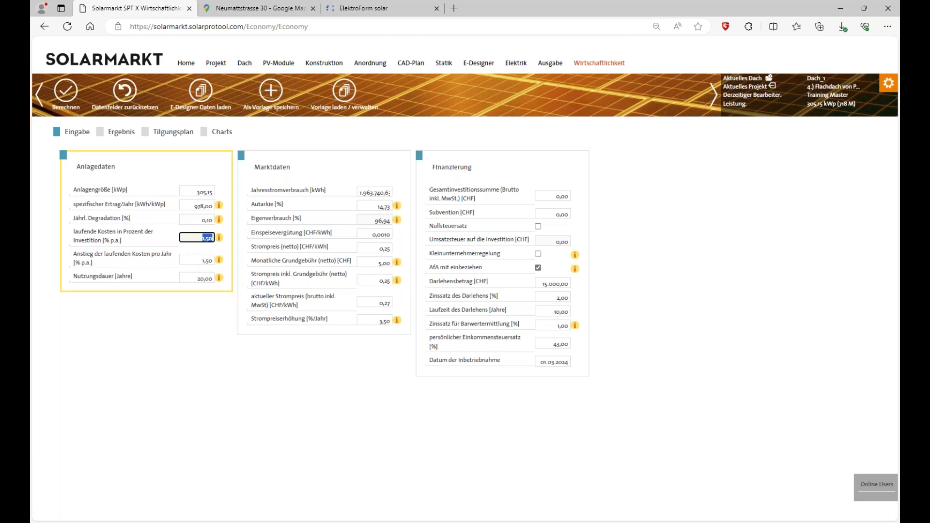
click(195, 263)
click(197, 278)
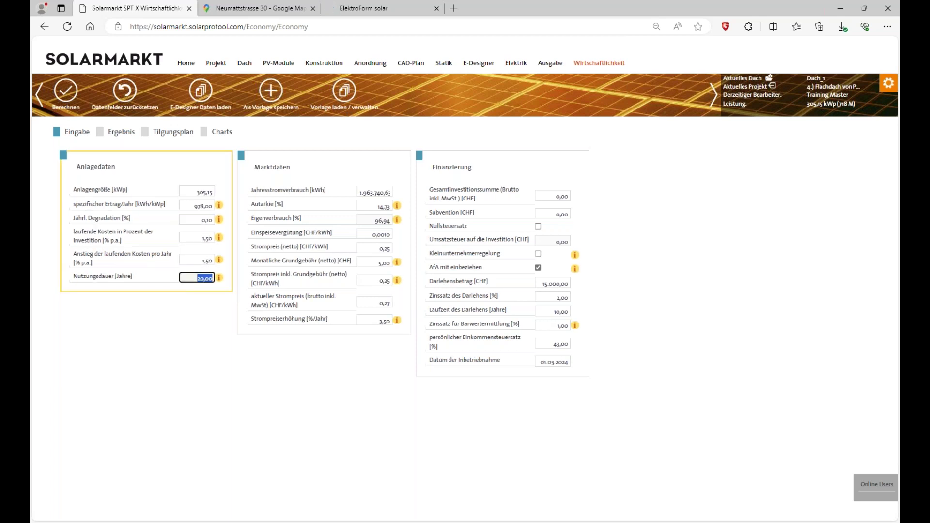
click(368, 191)
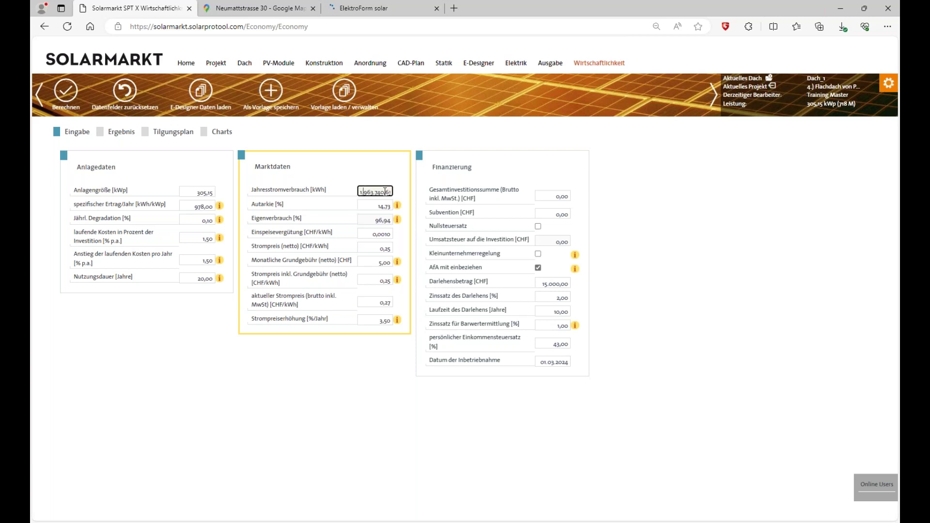
key(Tab)
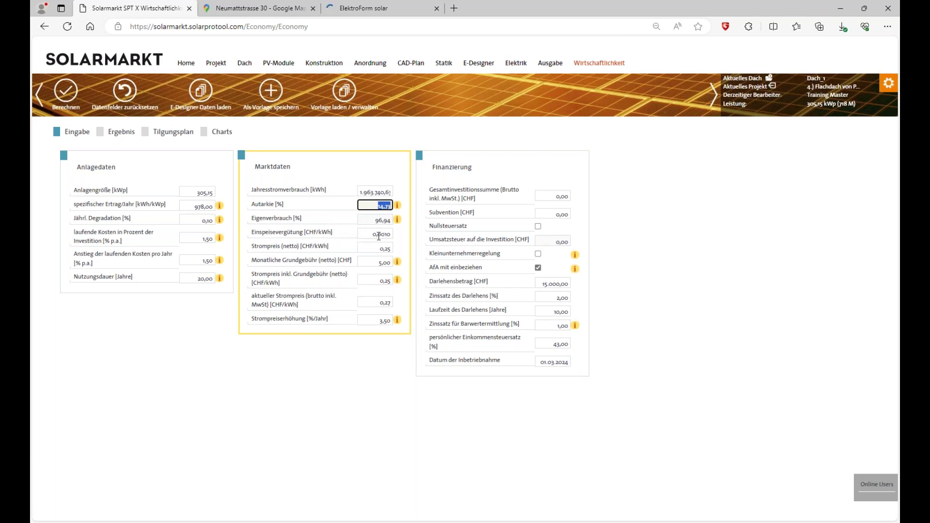
- Enter feed-in tariff 0,22, net electricity price 0,30 and monthly base fee 15 CHF
drag(378, 236, 515, 256)
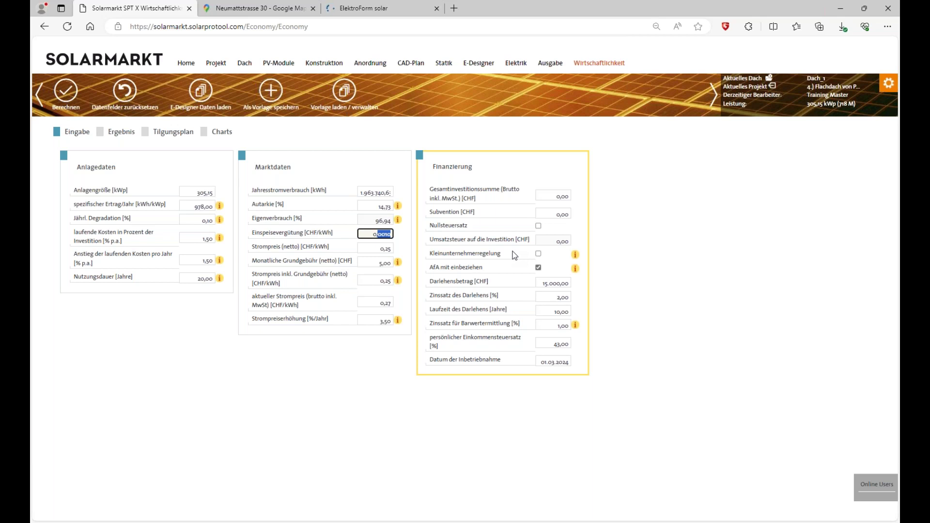
text(22)
key(Tab)
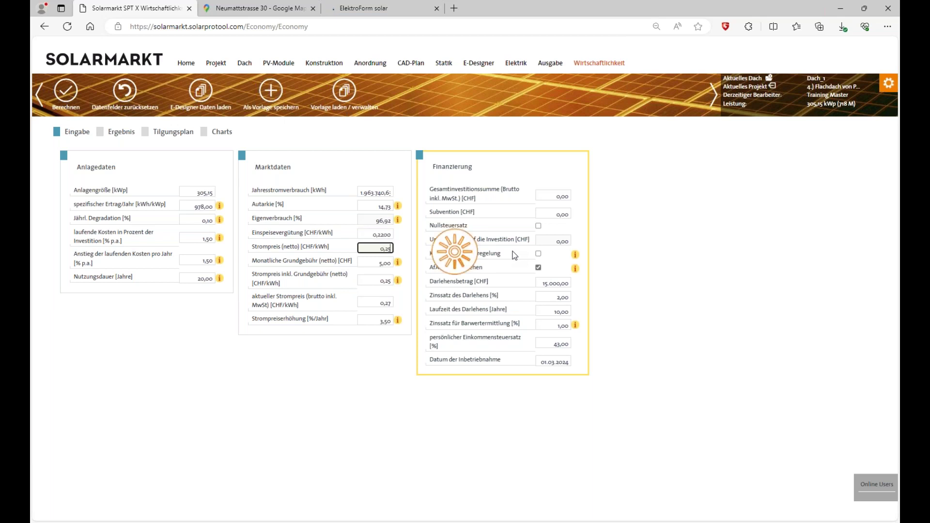
key(BackSpace)
key(BackSpace)
text(30)
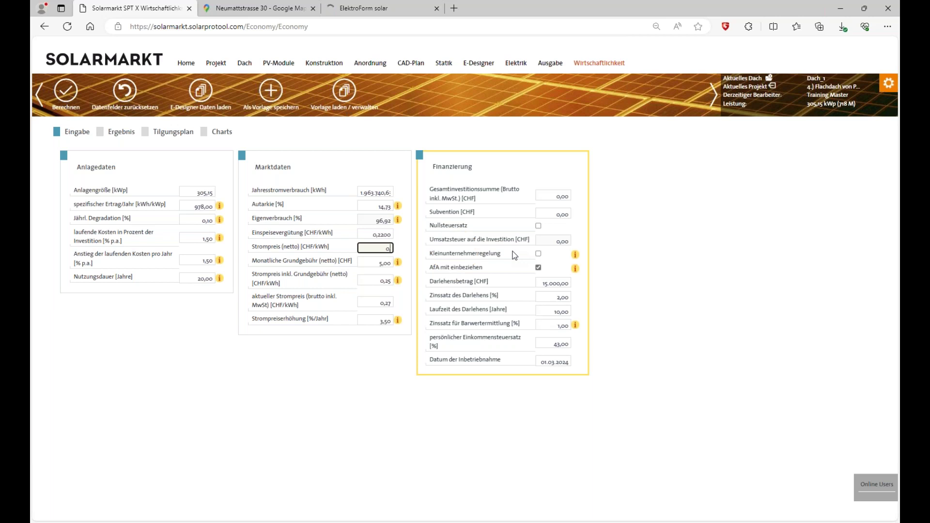
key(Tab)
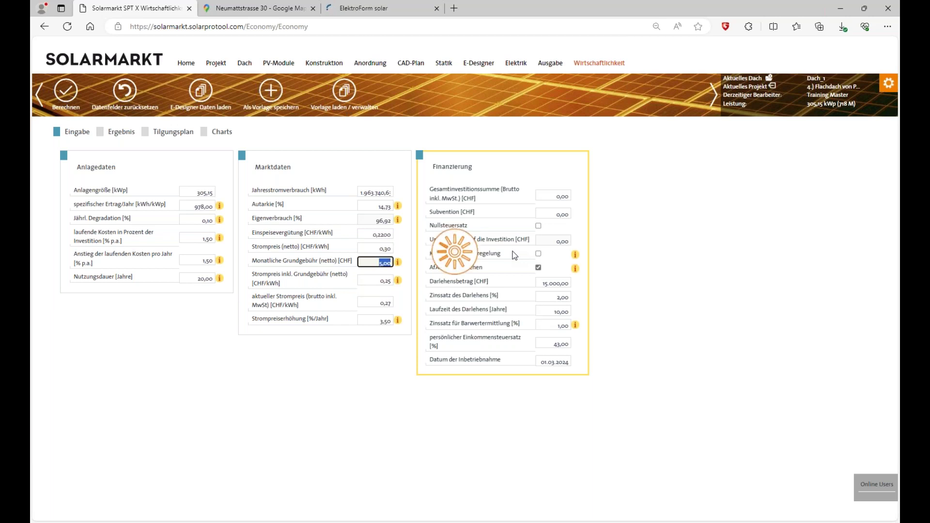
text(15)
key(Tab)
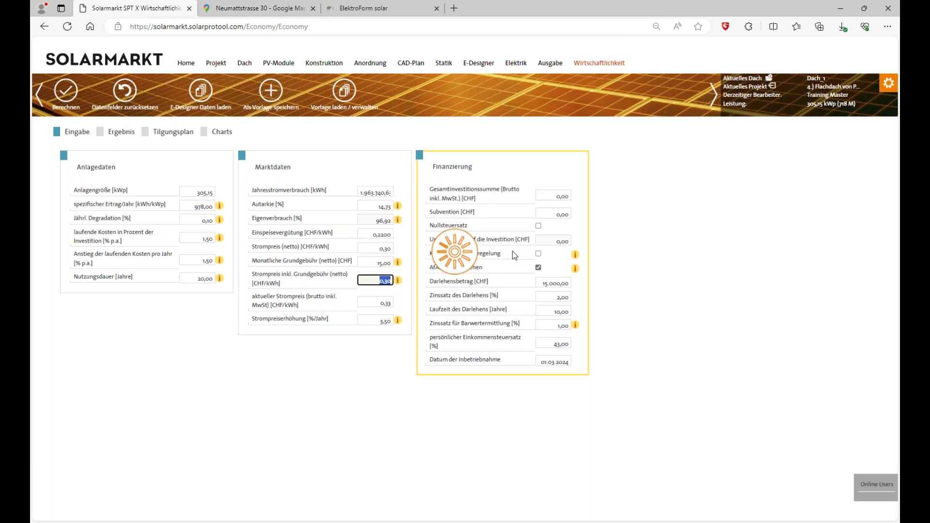
- Replace the 3,50 yearly electricity price increase with -2,5 %
key(Tab)
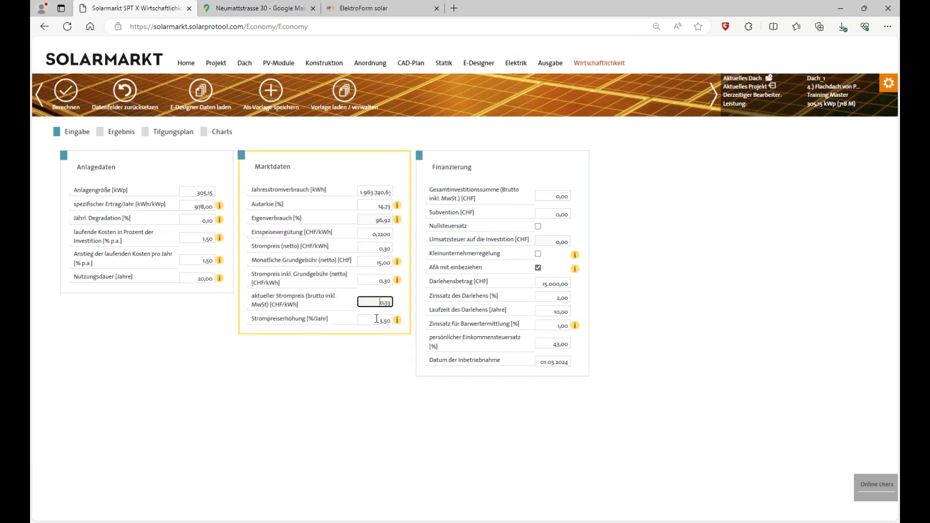
click(370, 320)
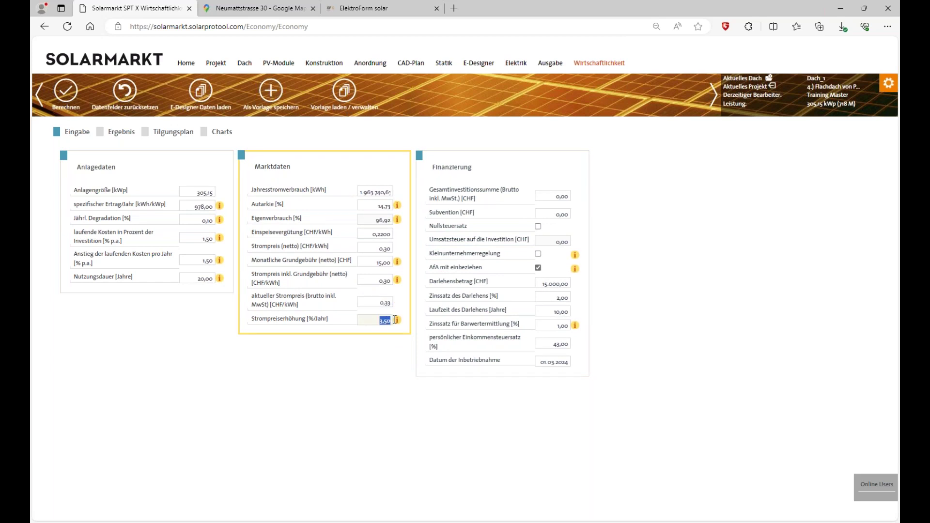
key(BackSpace)
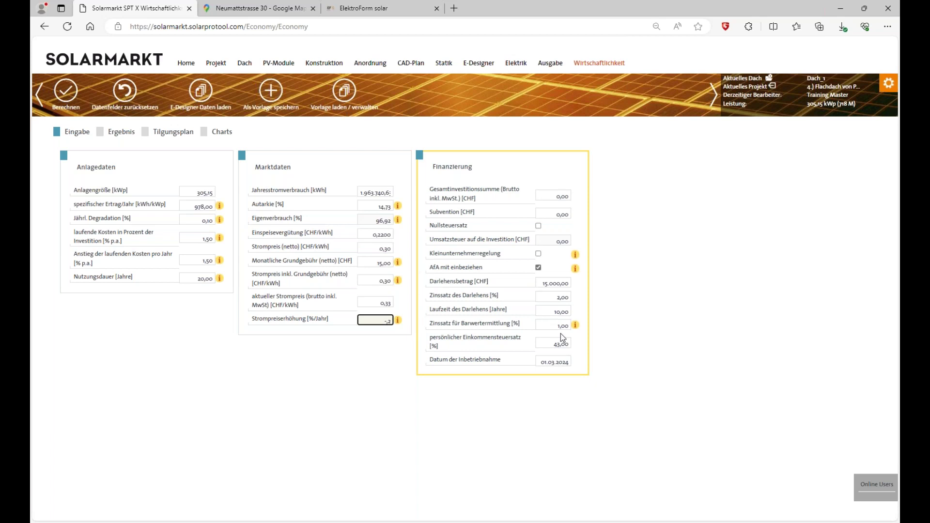
text(-2,5)
- Change the price increase to 2 % and enter a total investment of 120.000 CHF
click(382, 320)
key(BackSpace)
text(2)
click(556, 194)
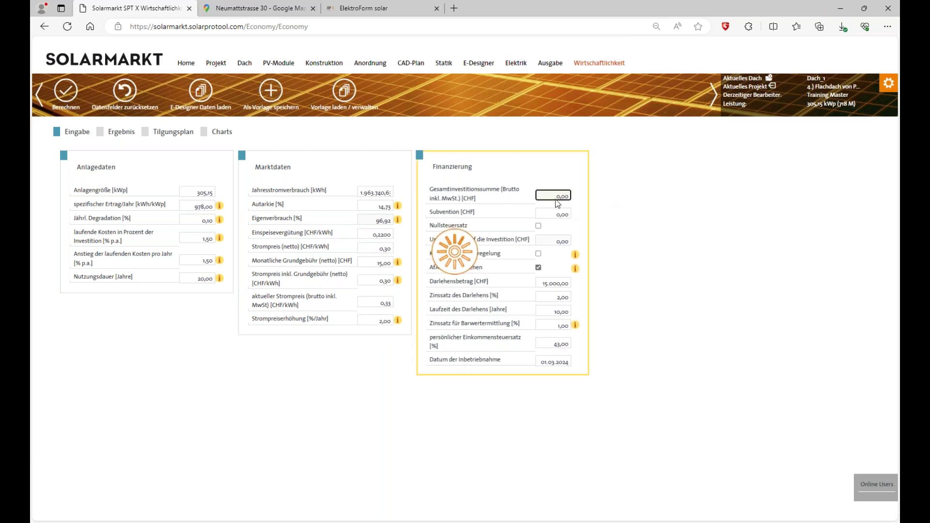
click(555, 196)
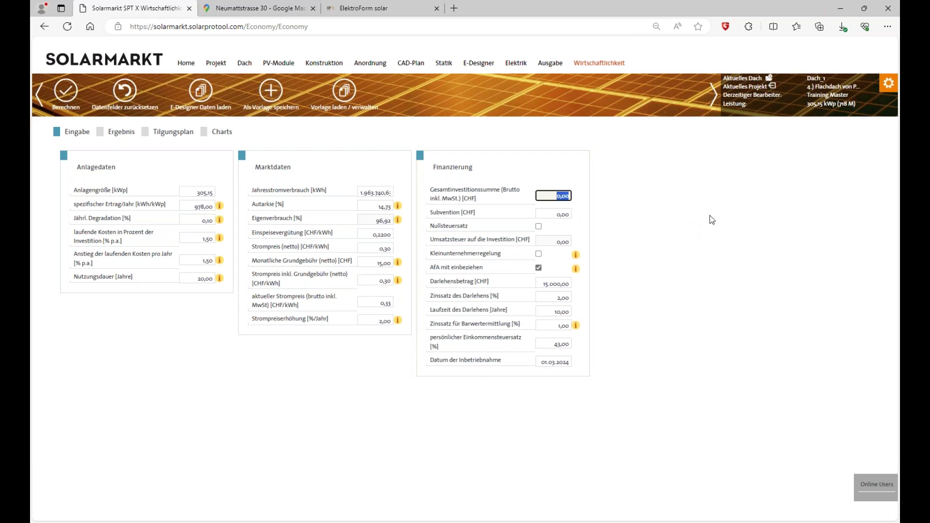
text(120000)
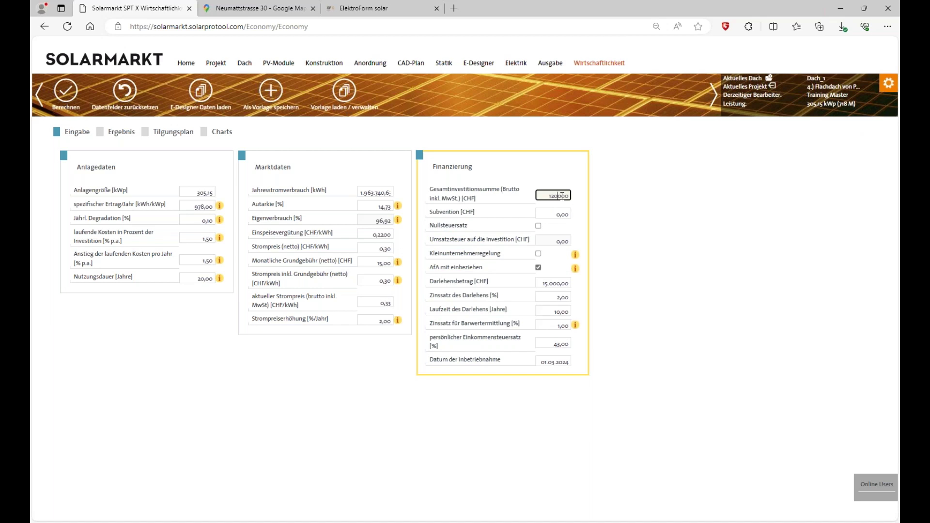
key(Tab)
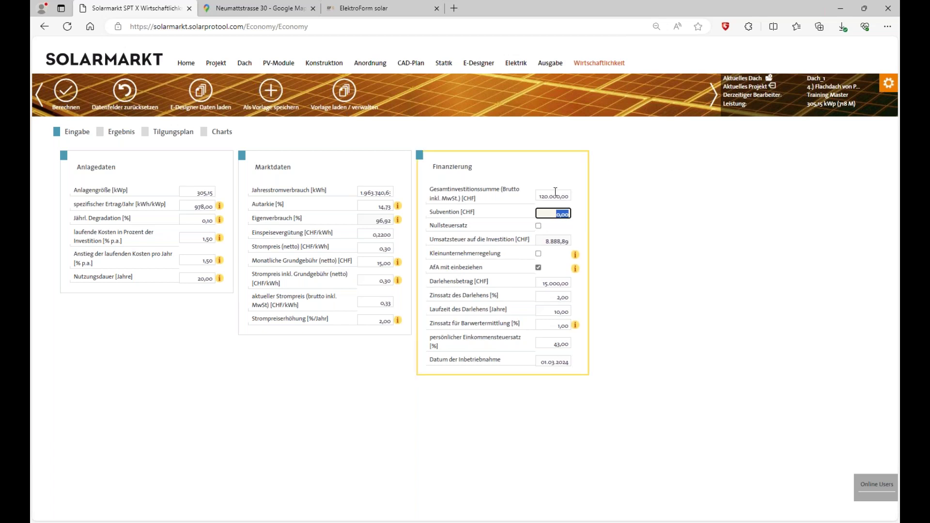
- Set loan amount, loan interest, loan term and discount rate to 0, and income tax to 18 %
click(536, 281)
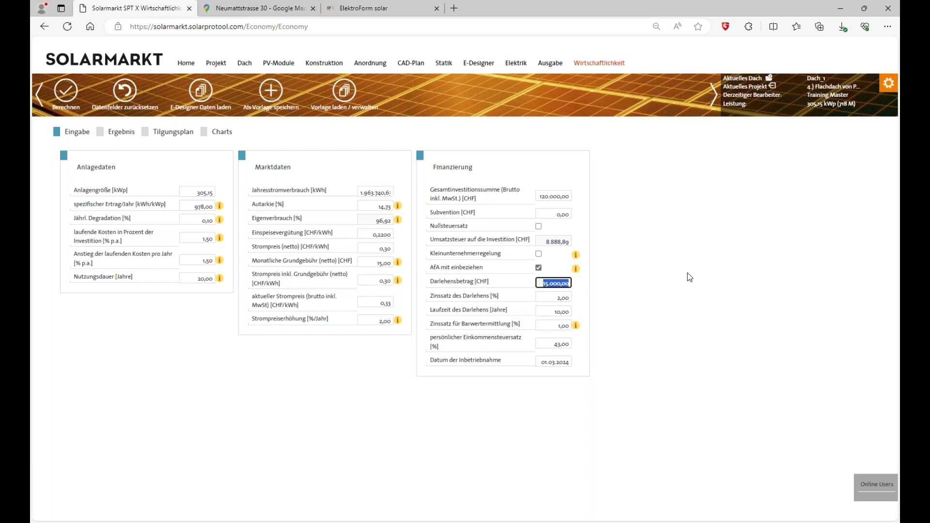
text(0)
key(Tab)
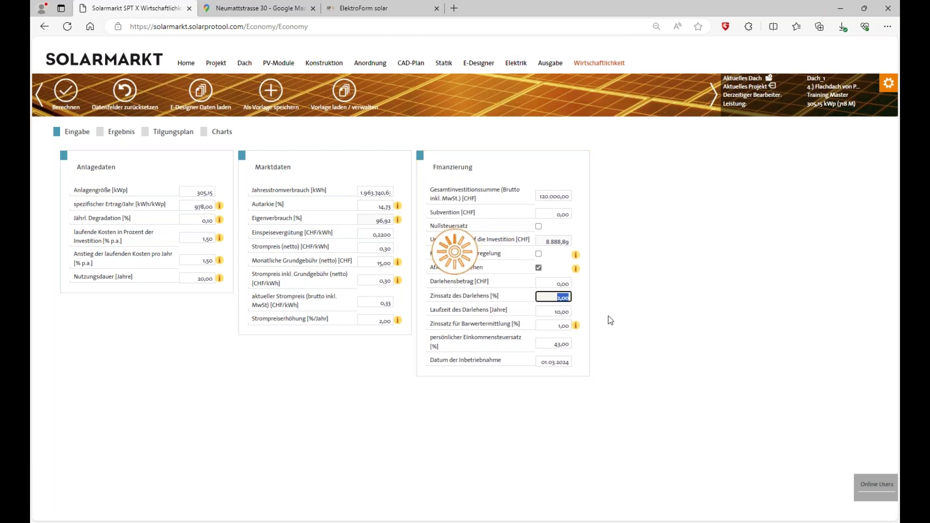
text(0)
key(Tab)
text(0)
key(Tab)
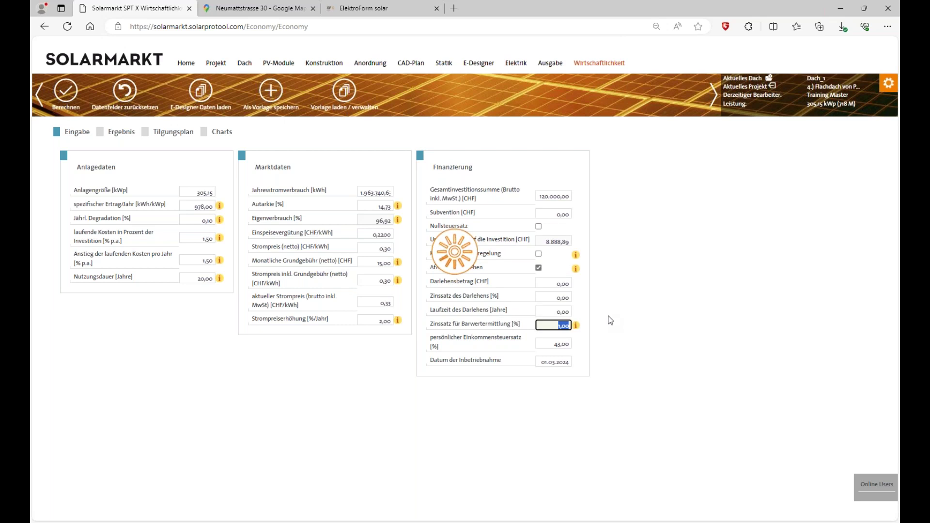
text(0)
key(Tab)
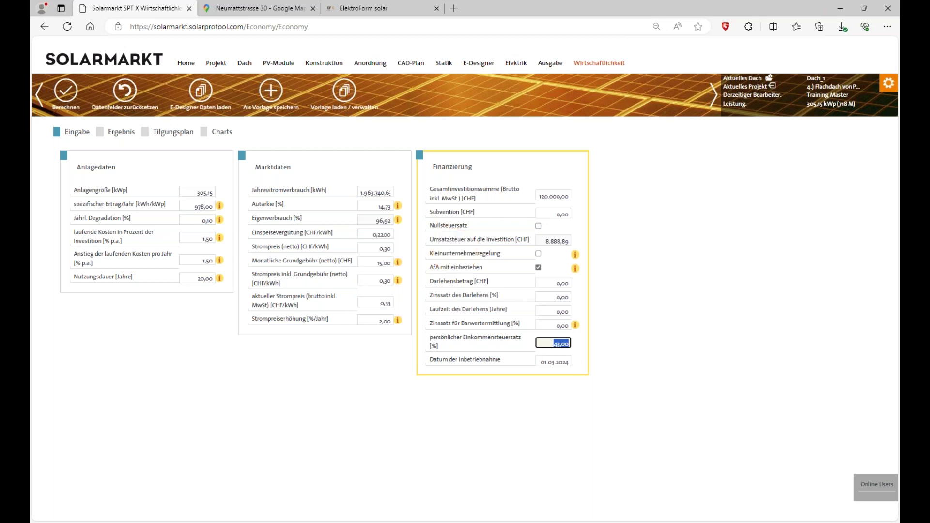
text(18)
key(shift+Tab)
key(shift+Tab)
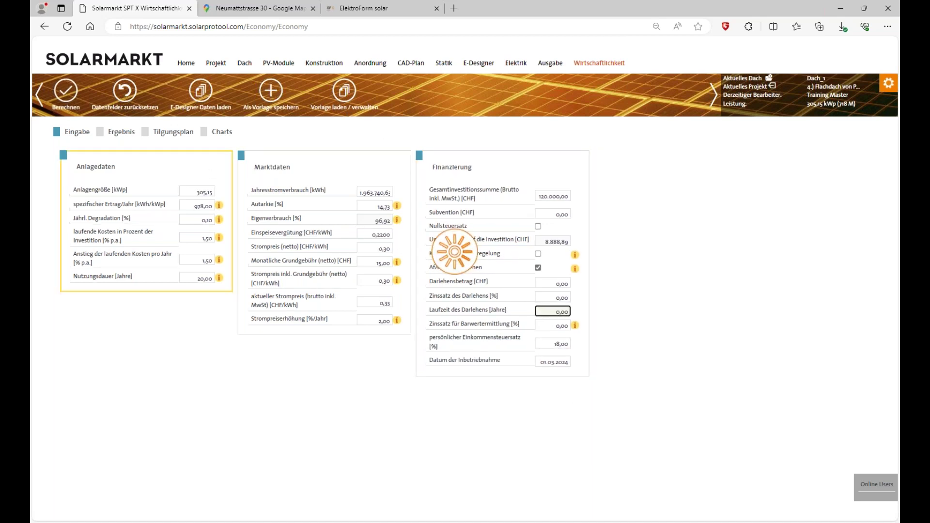
- Check the profitability results and repayment schedule, then return to the input values
click(119, 131)
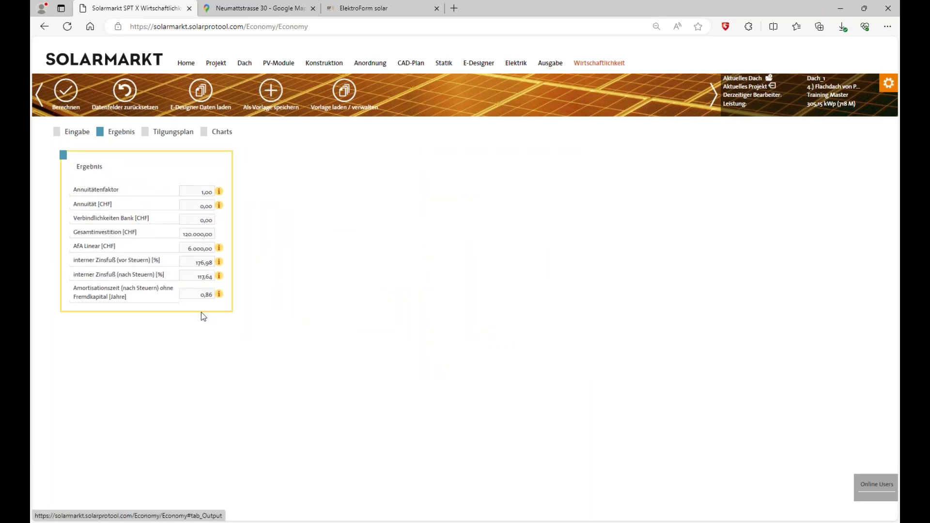
click(173, 132)
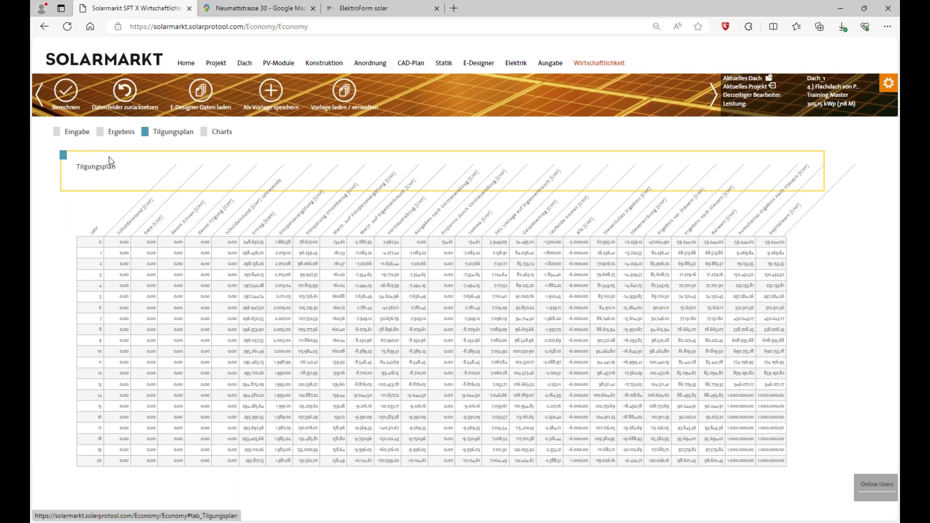
click(77, 131)
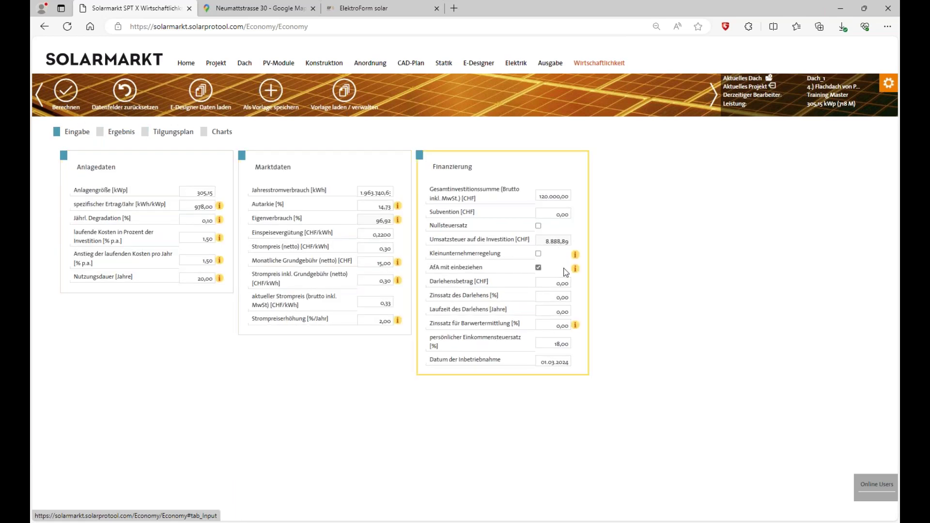
- Enter a 60.000 CHF loan at 2,00 % over 15 years with a 1,00 % discount rate
click(552, 282)
text(60000)
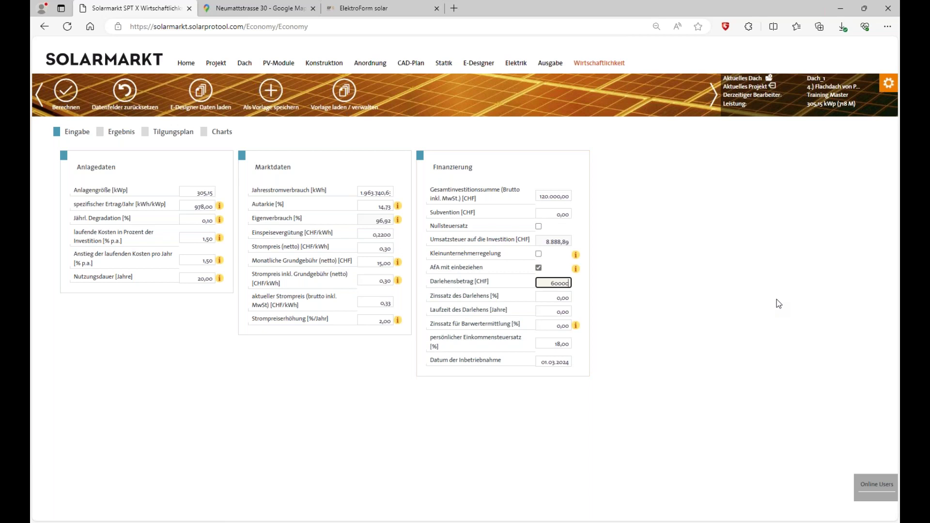
key(Tab)
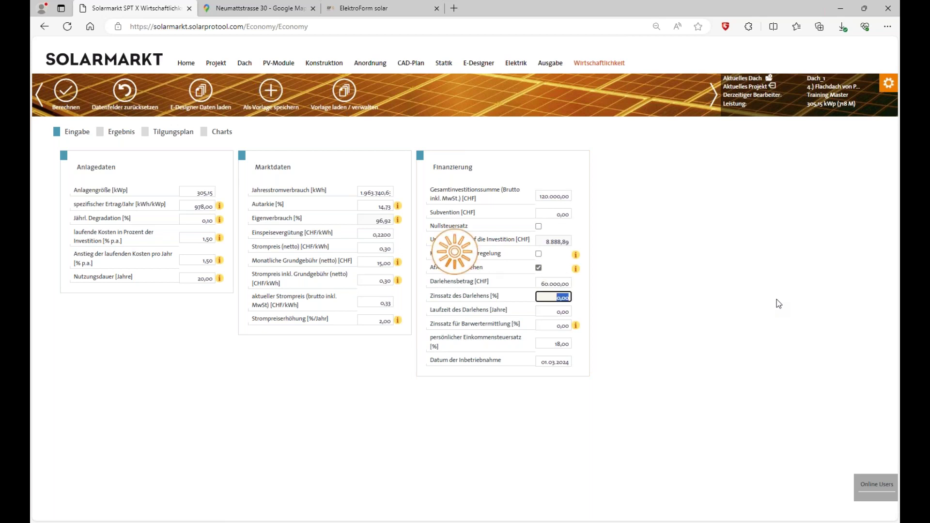
text(2)
key(Tab)
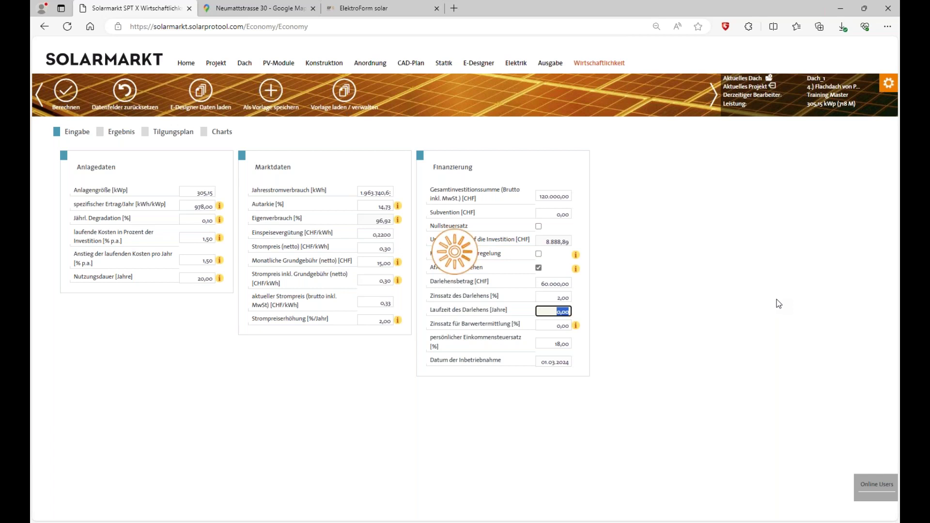
text(15)
key(Tab)
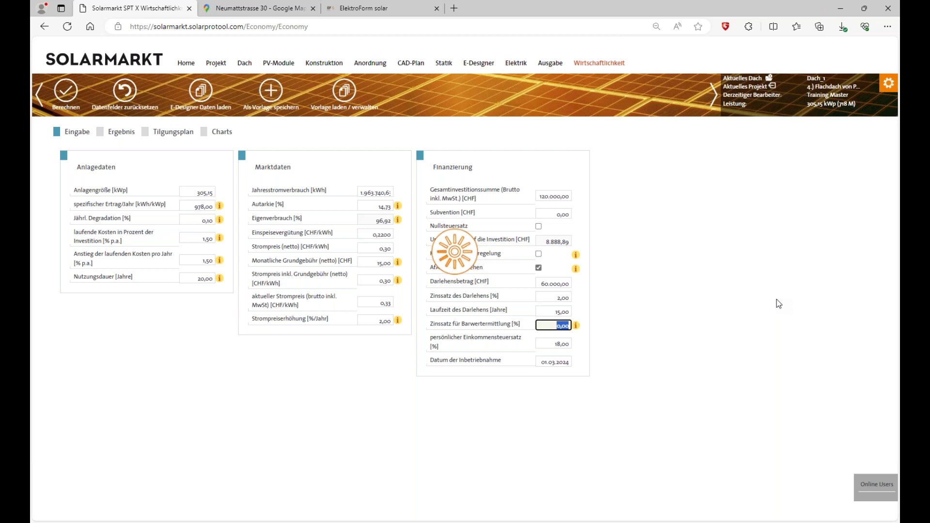
text(1)
key(Tab)
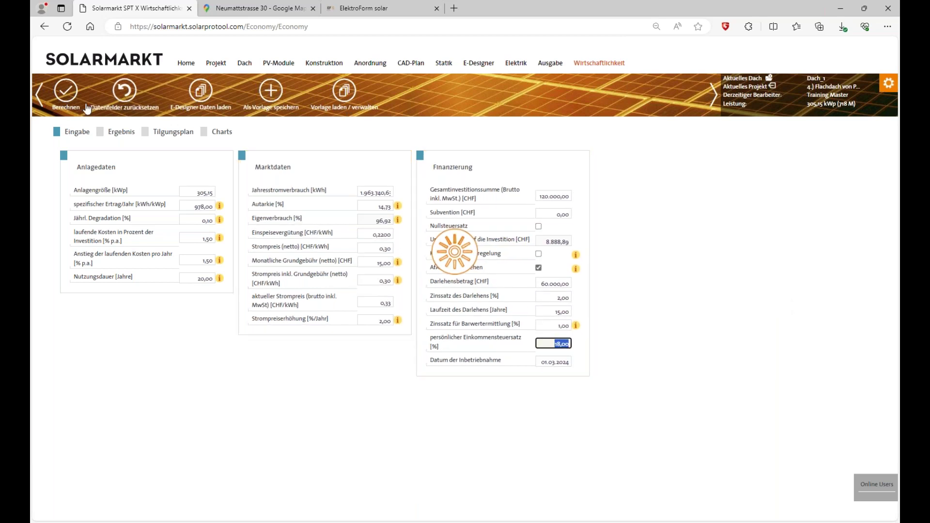
- Calculate profitability, review the Ergebnis, Tilgungsplan and Charts tabs, then go back to Eingabe
click(119, 133)
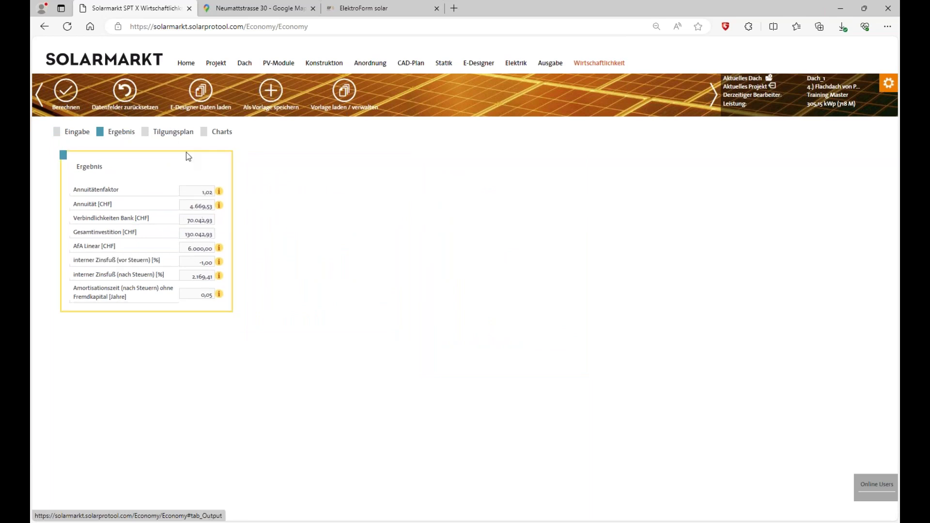
click(174, 139)
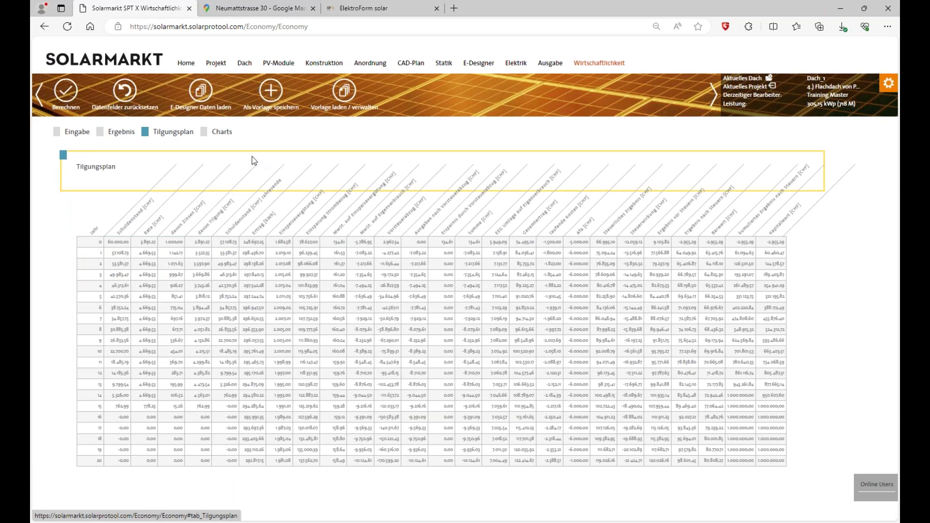
click(231, 132)
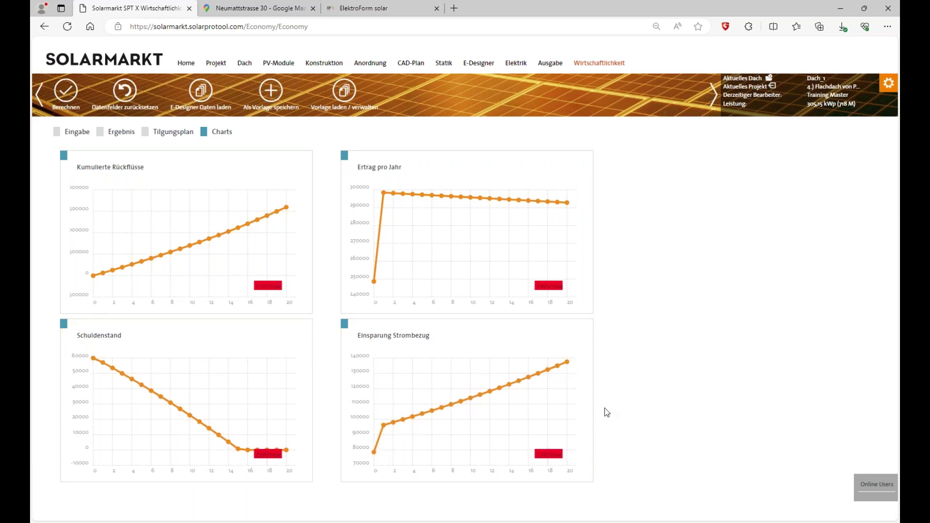
click(77, 132)
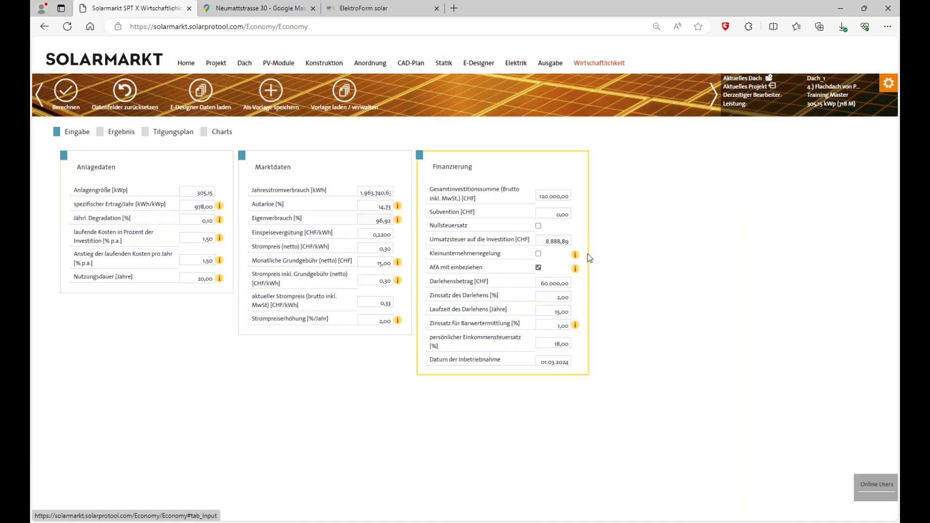
- Glance at the Vorlage laden / verwalten templates list, then switch to the ElektroForm solar tab
click(345, 92)
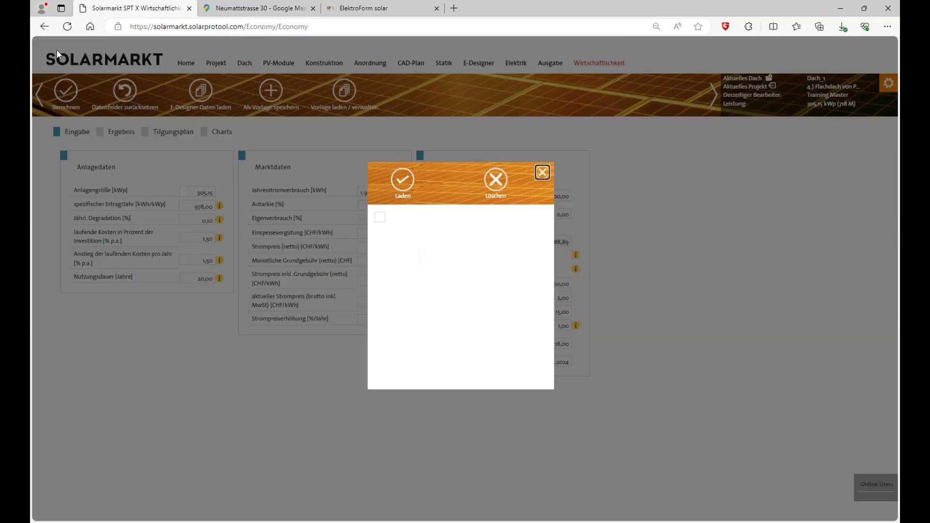
click(541, 172)
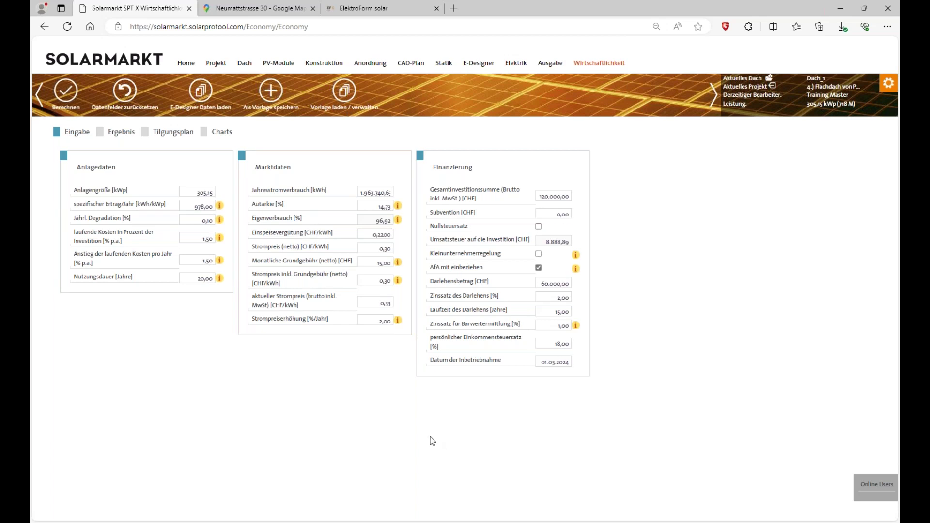
click(380, 7)
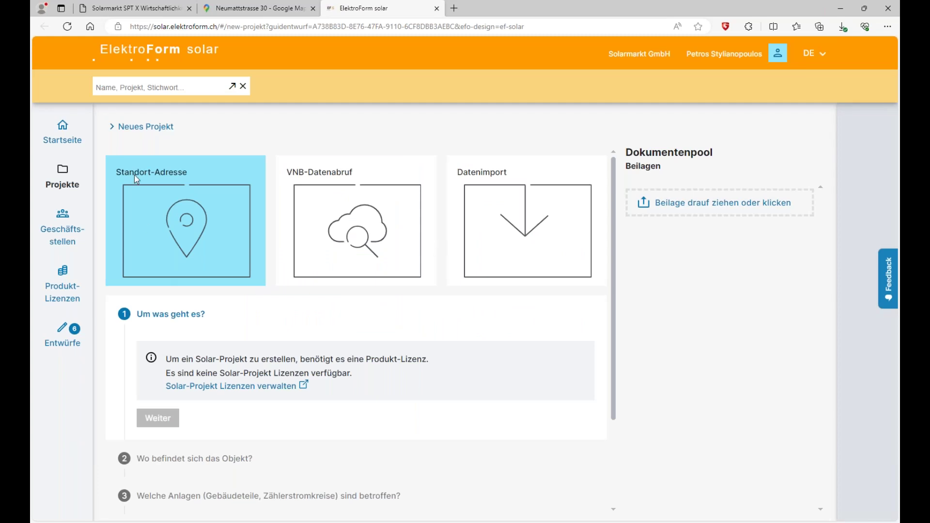
click(72, 172)
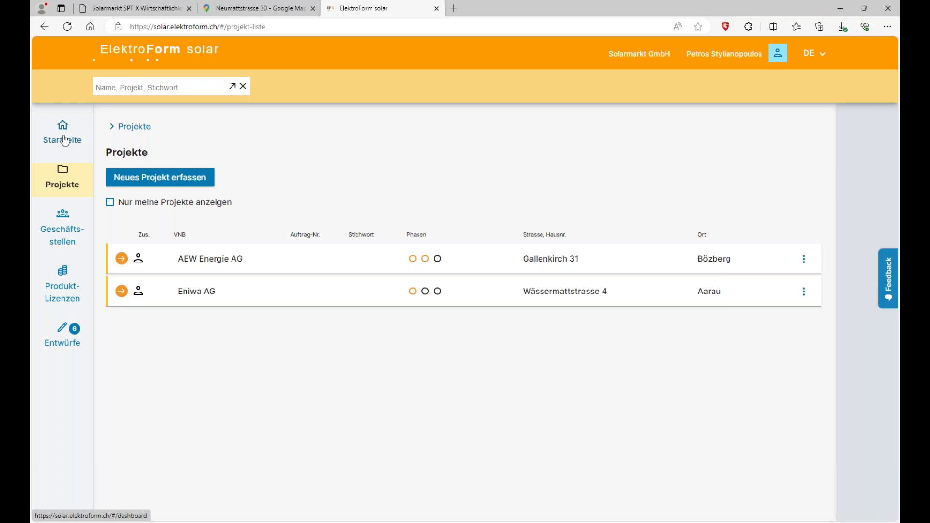
click(65, 141)
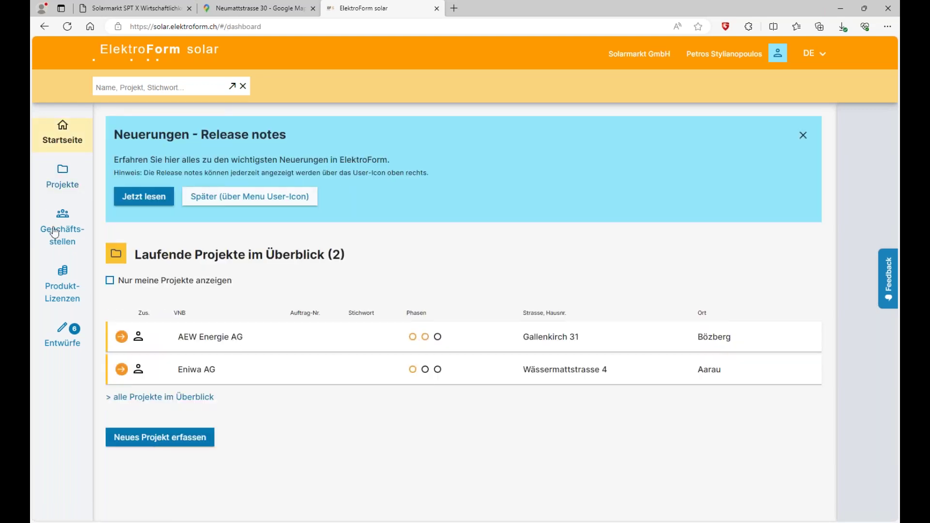
click(54, 232)
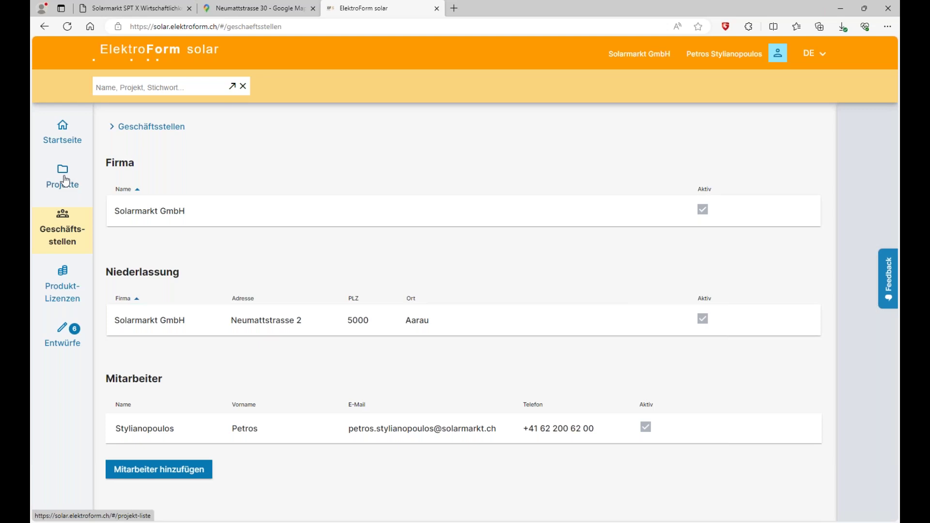
click(61, 280)
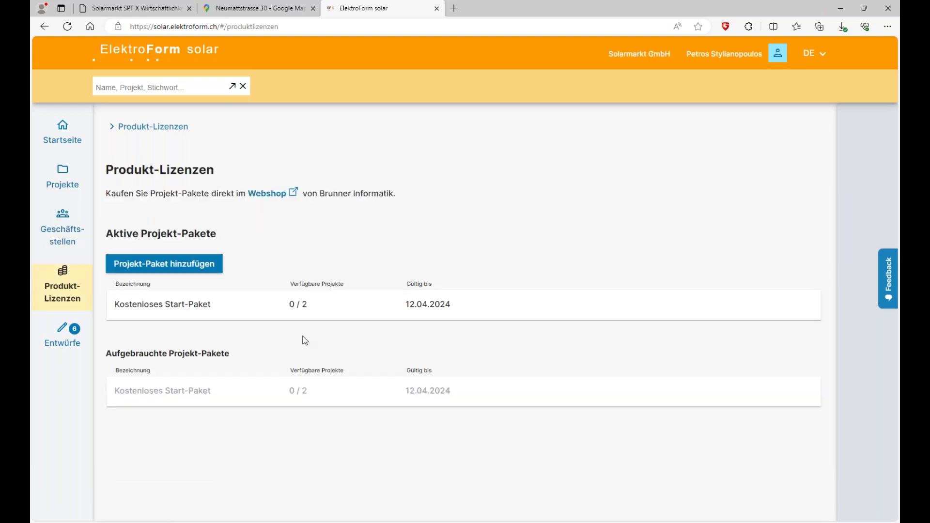
click(67, 332)
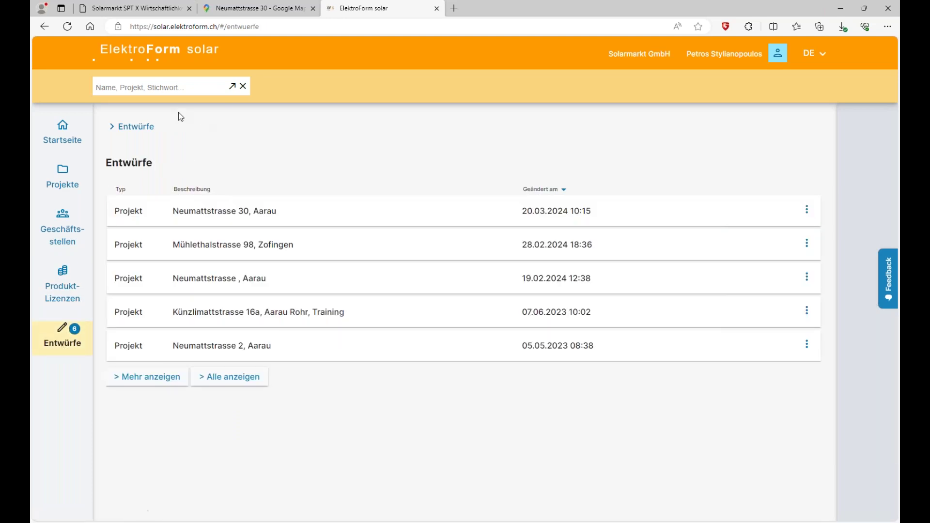
click(577, 217)
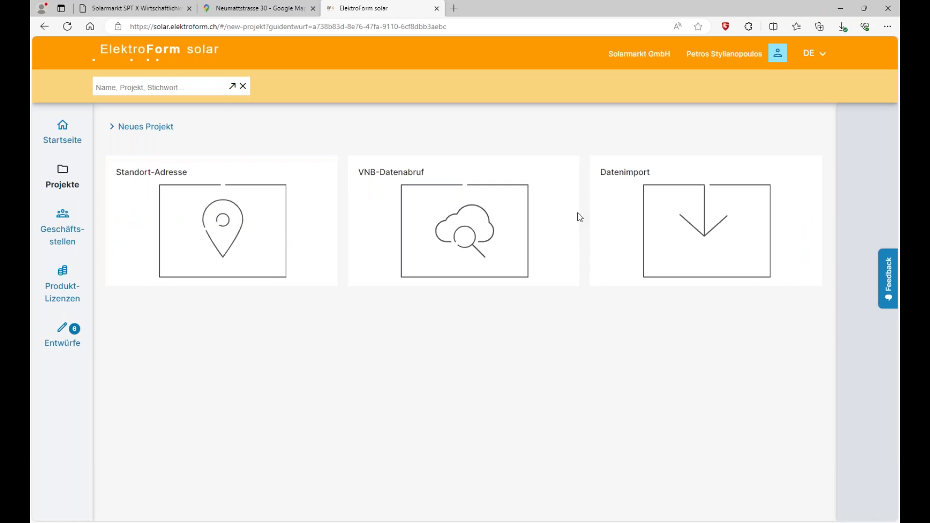
click(62, 335)
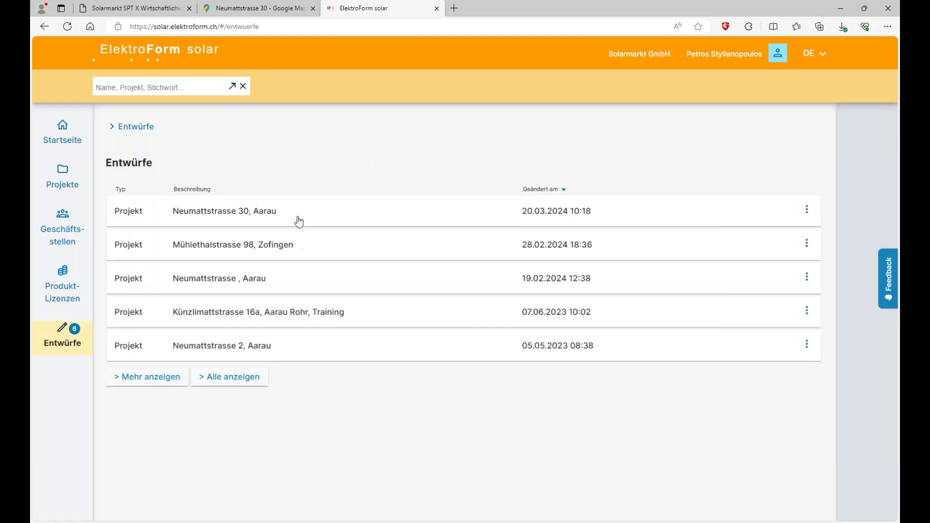
click(289, 212)
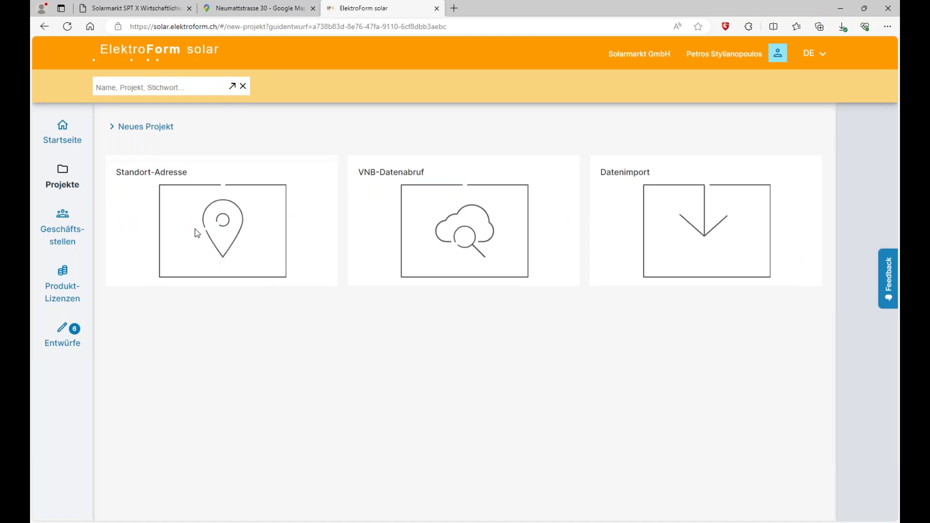
scroll(310, 319, down, 2)
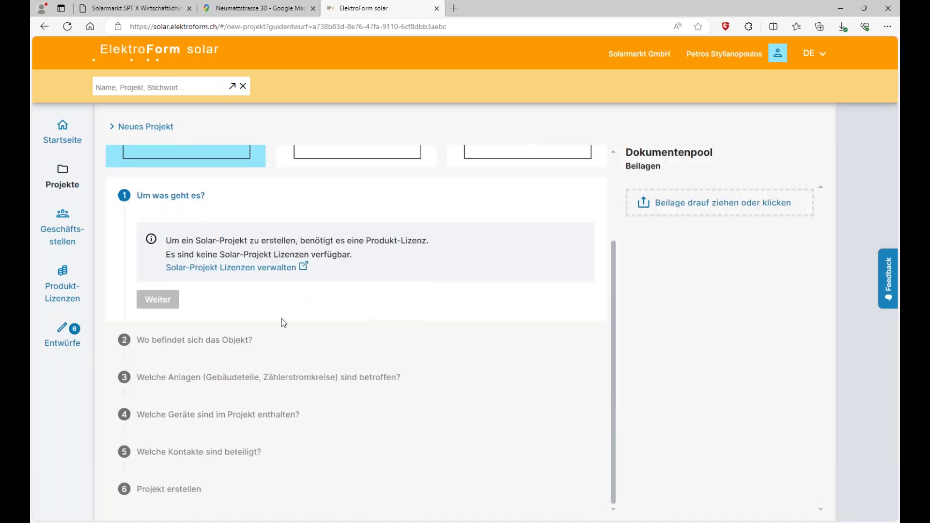
scroll(380, 297, up, 2)
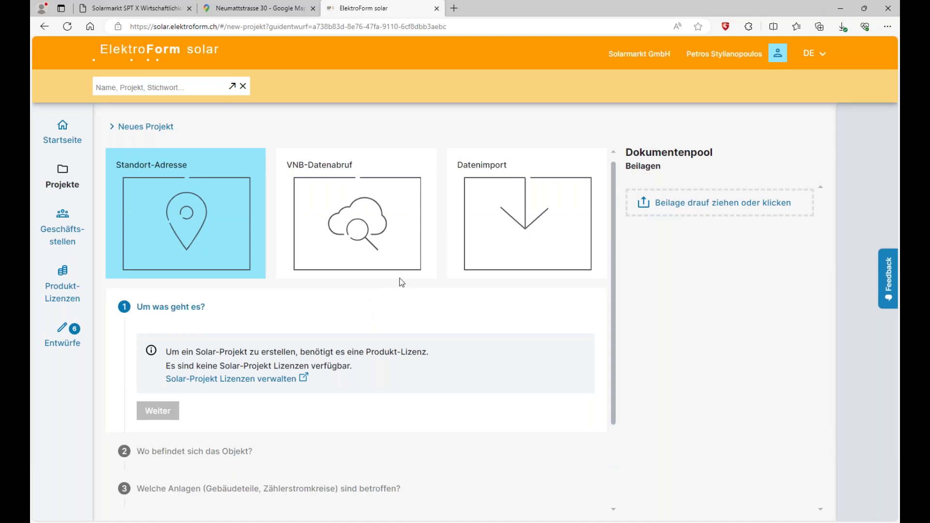
scroll(228, 306, down, 2)
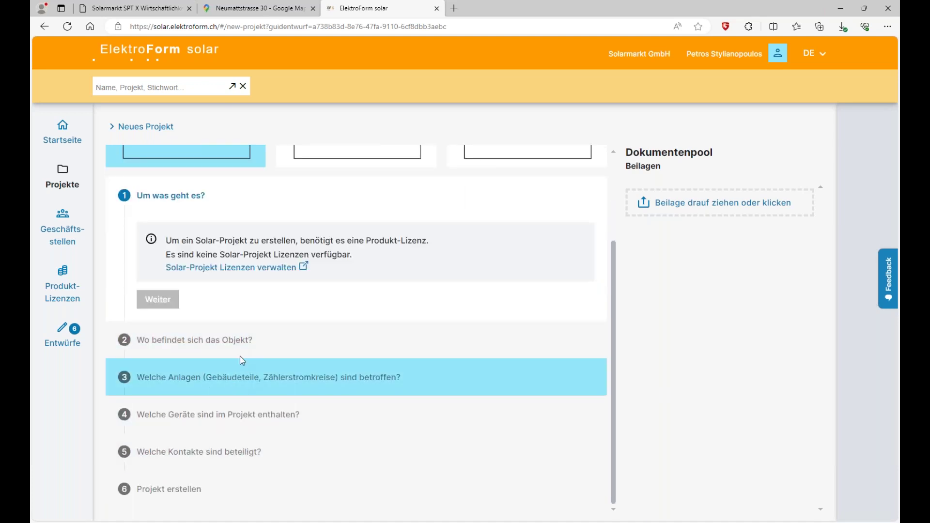
scroll(218, 223, up, 2)
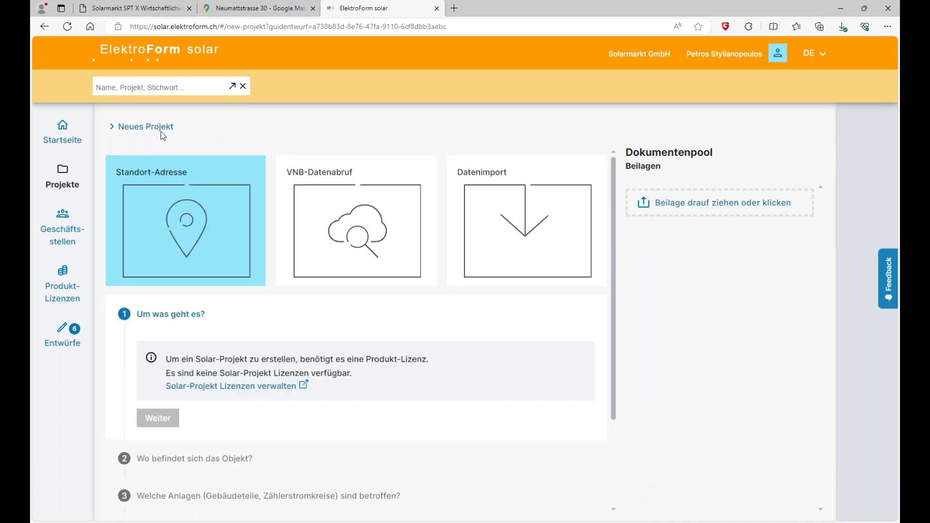
click(65, 334)
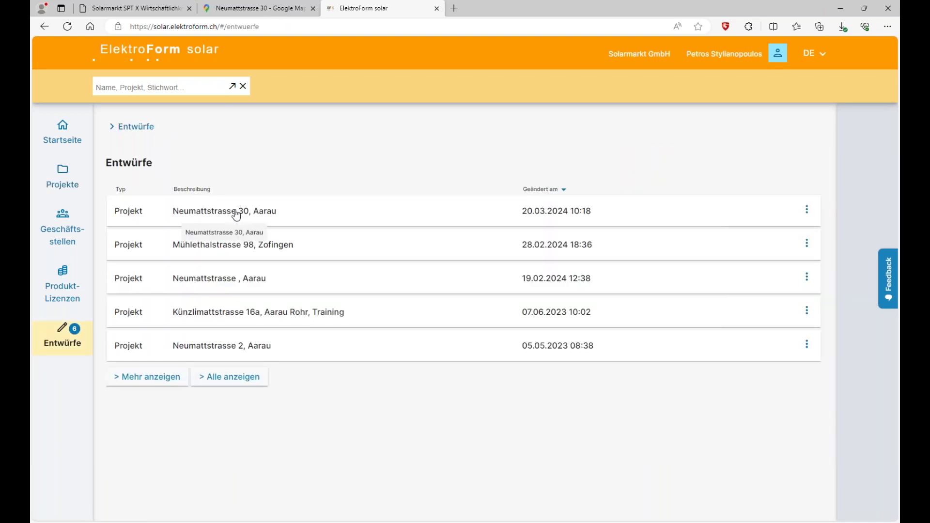
click(807, 211)
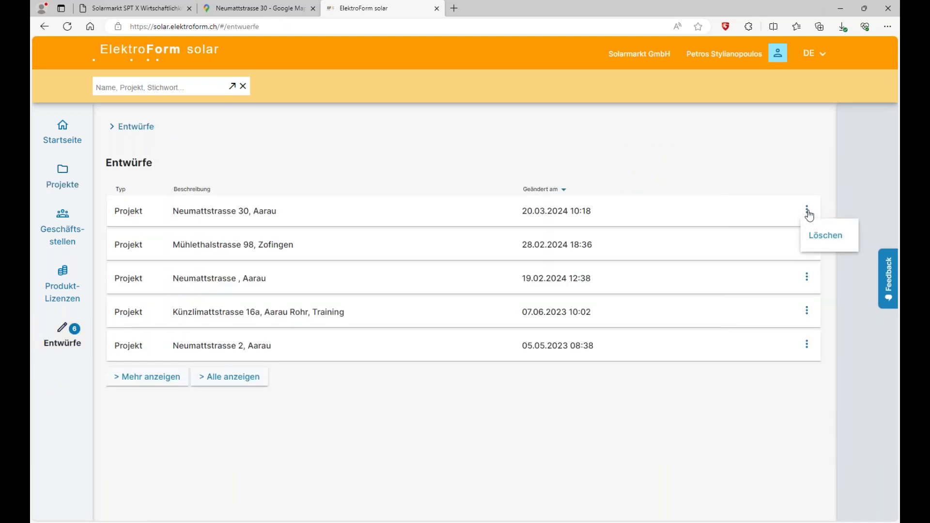
click(216, 213)
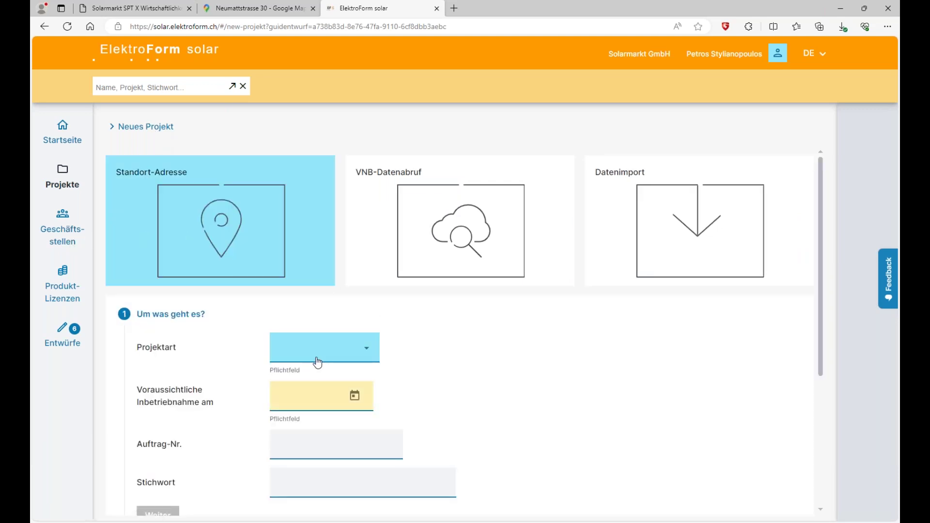
- Log out of ElektroForm solar with Abmelden in the account menu
scroll(313, 364, down, 4)
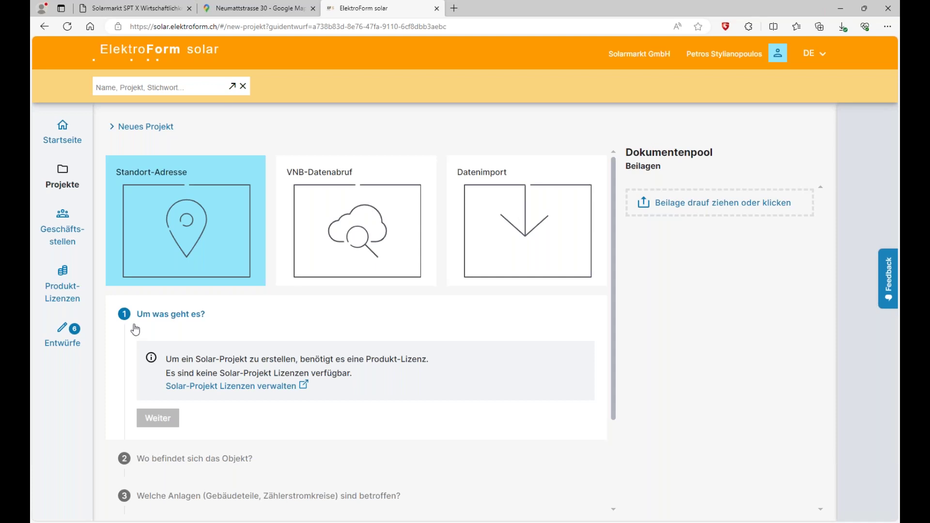
click(63, 335)
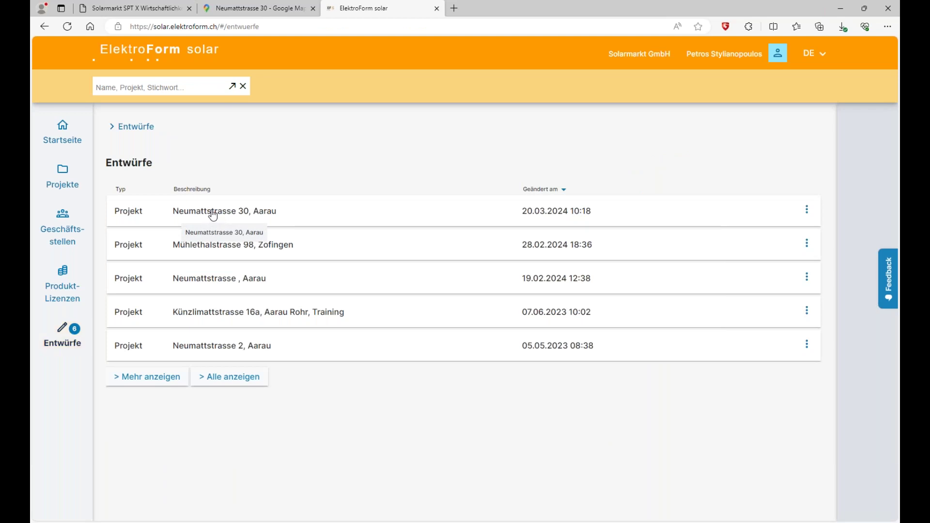
click(213, 213)
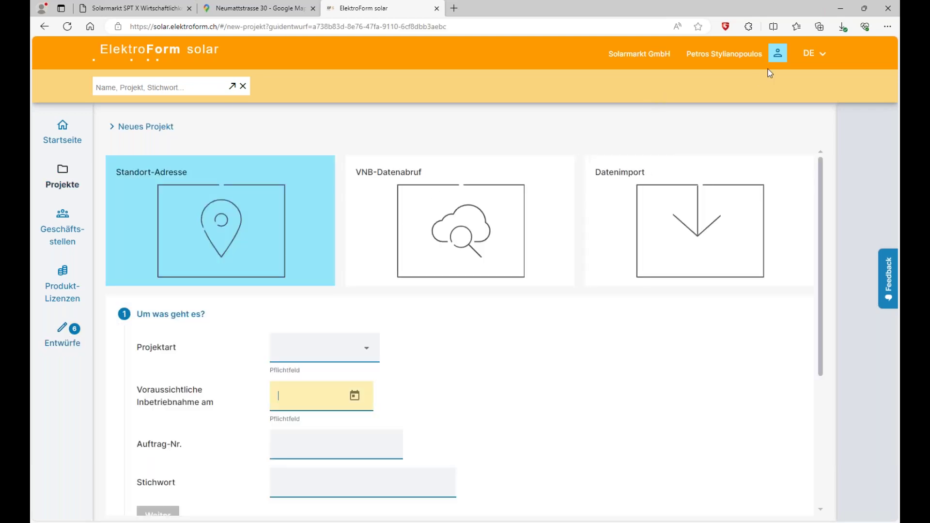
click(763, 57)
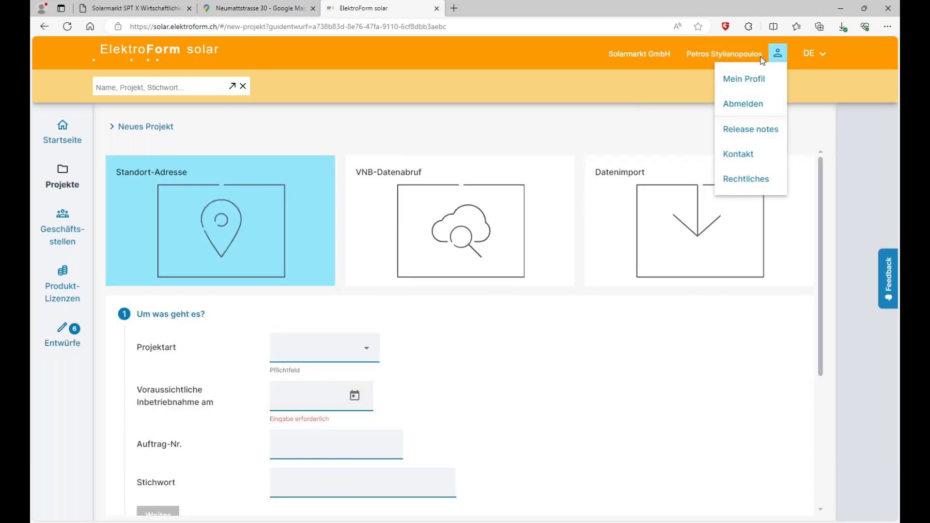
click(743, 105)
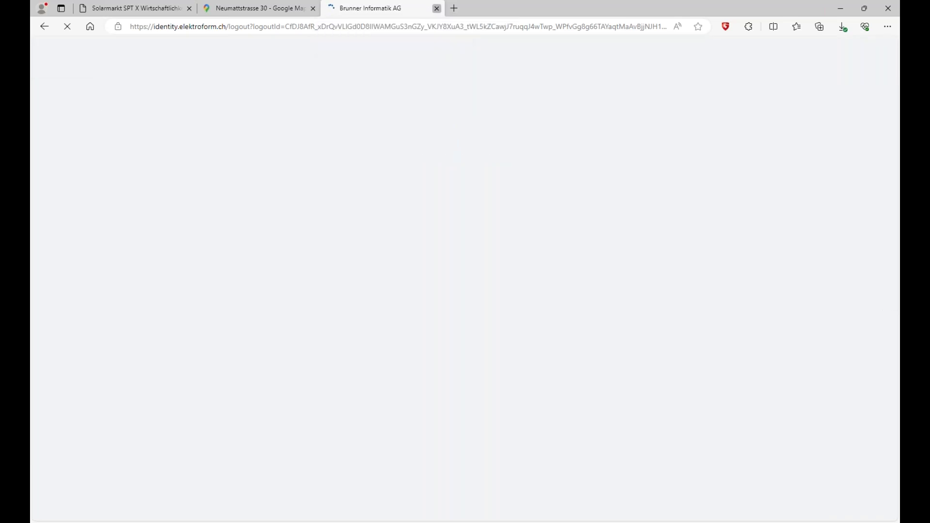
- Close the ElektroForm and Google Maps tabs and return to the Solarmarkt Home page
click(437, 8)
click(312, 8)
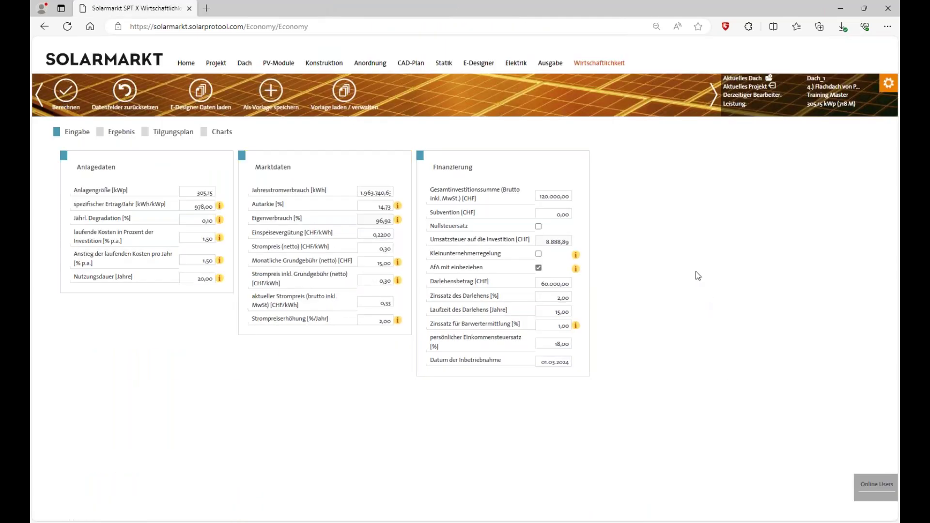
click(773, 87)
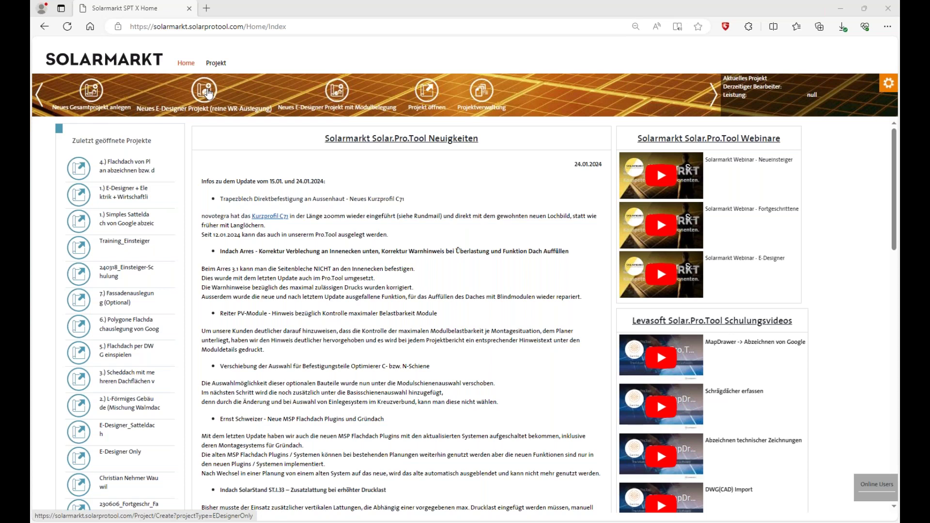
click(208, 94)
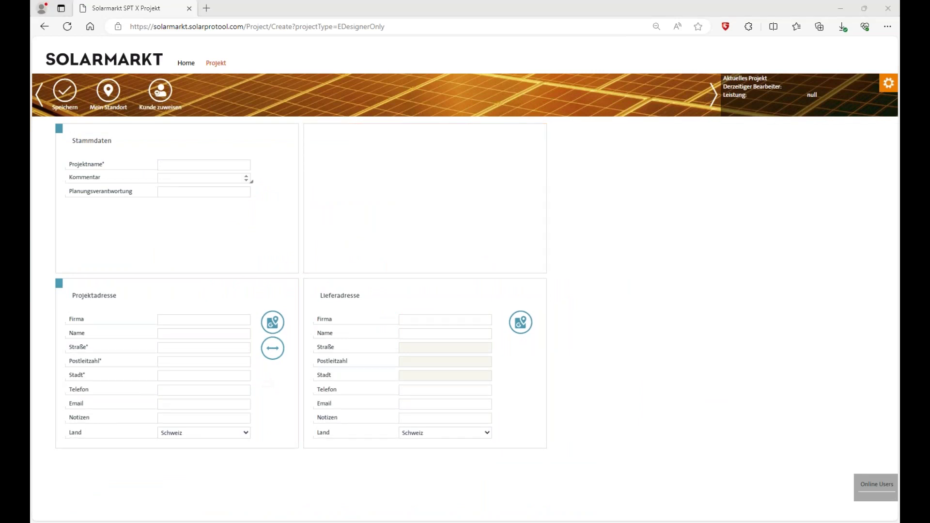
click(222, 164)
key(ctrl+v)
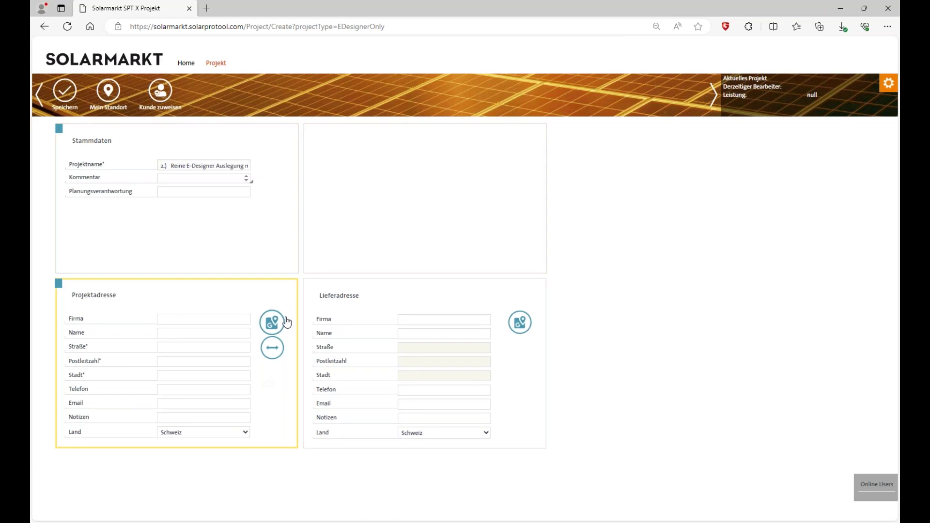
click(286, 322)
key(Return)
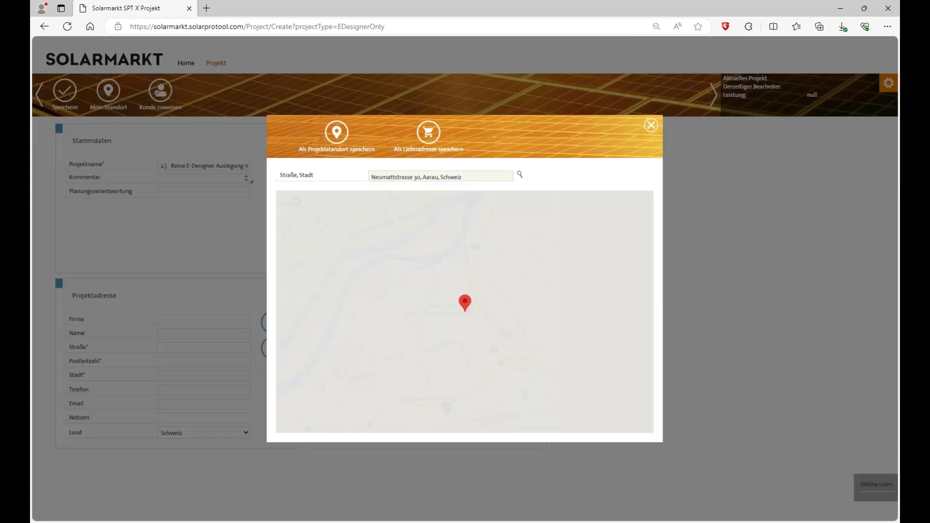
click(337, 132)
click(74, 98)
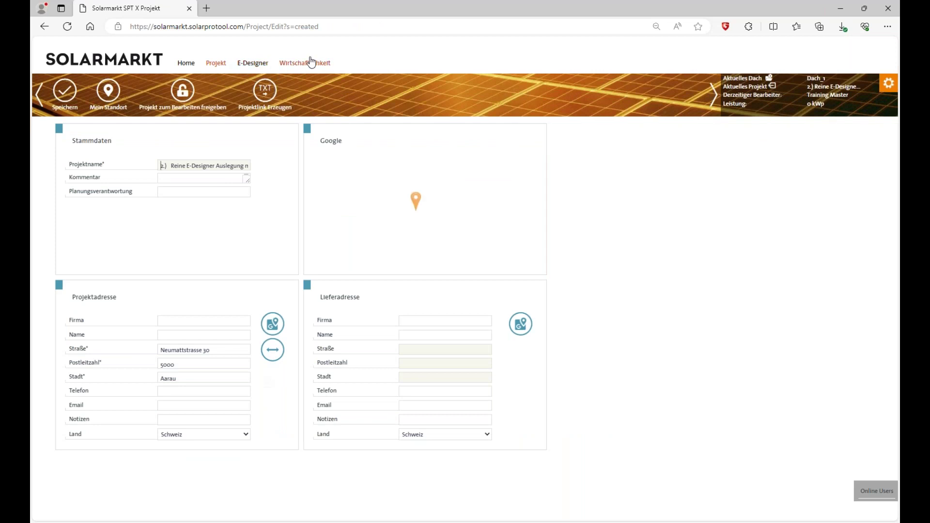
- Add 'PV Planung #1' in the project's E-Designer section
click(257, 68)
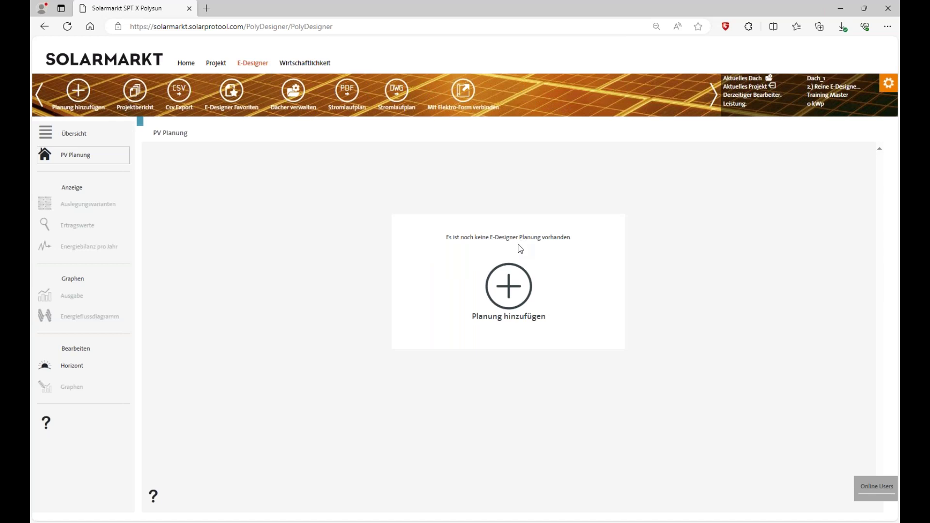
click(499, 286)
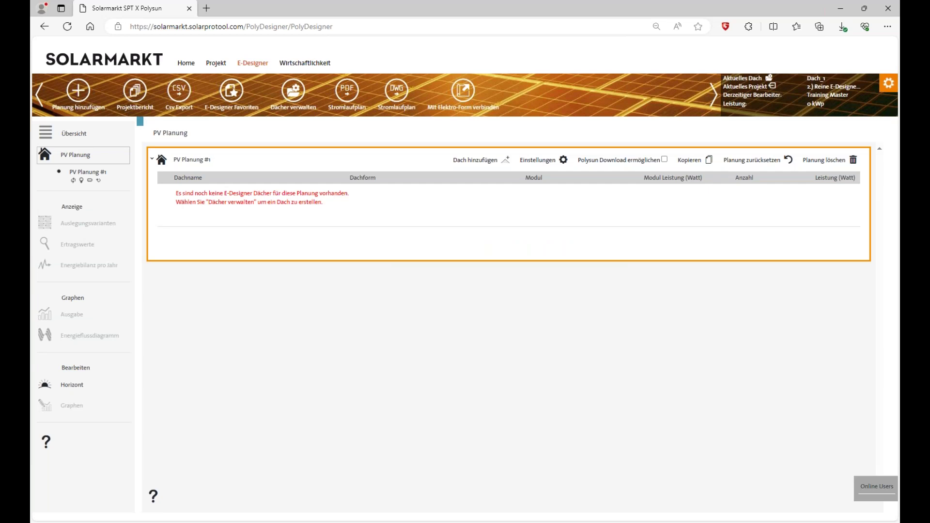
- Create a new roof in roof management with 30° module tilt, keeping 180° orientation
click(479, 160)
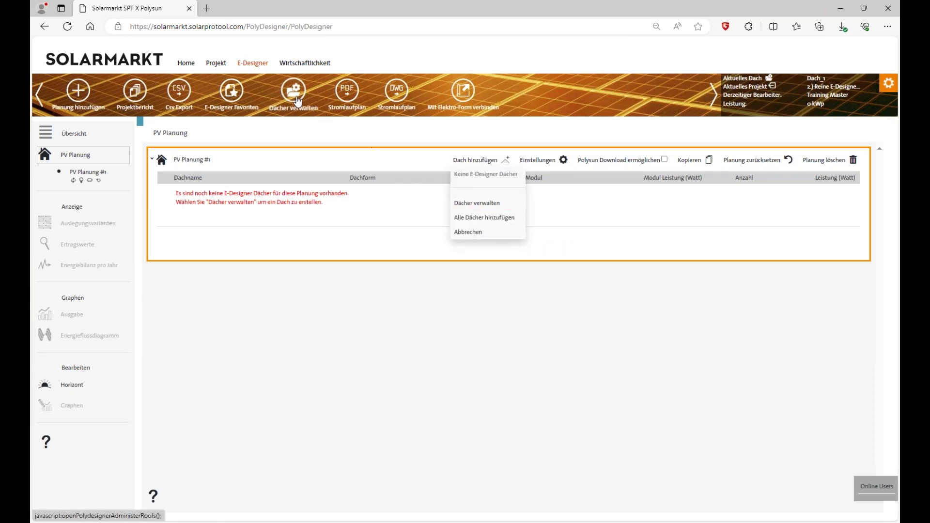
click(478, 205)
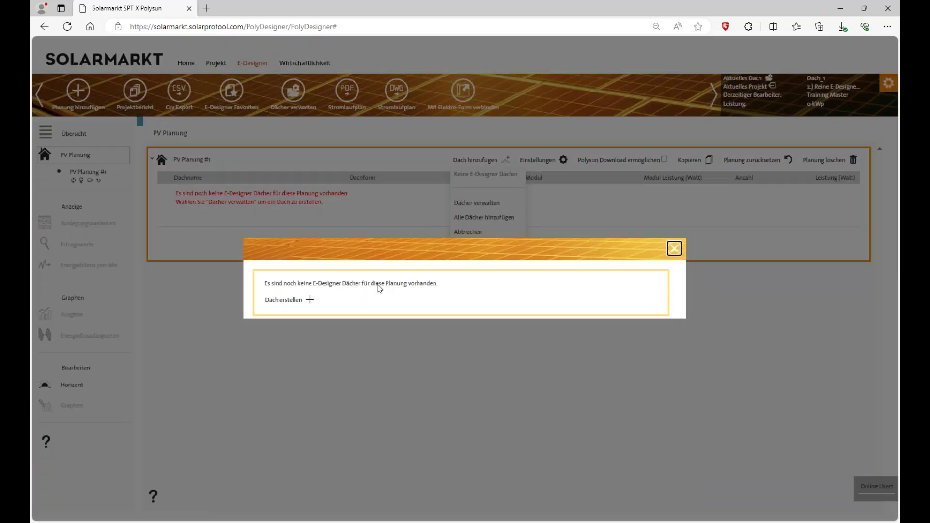
click(292, 303)
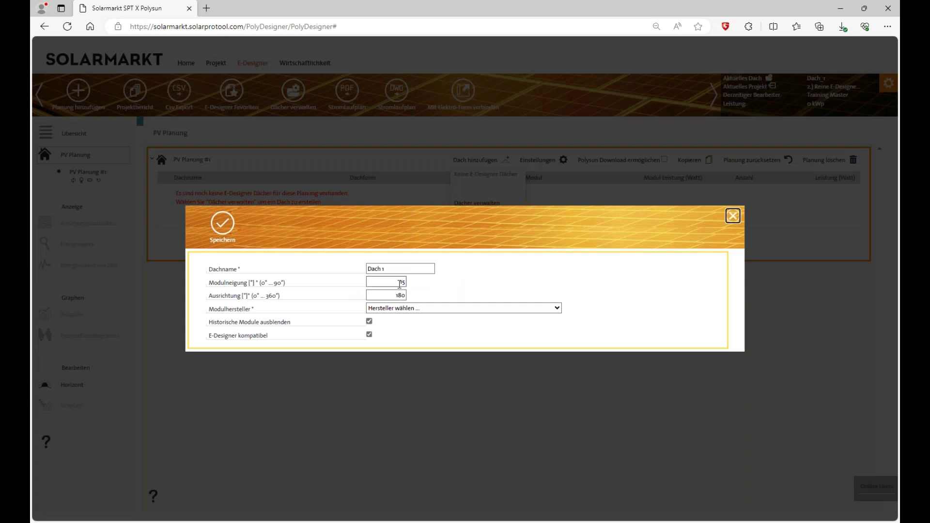
double_click(396, 285)
text(30)
key(Tab)
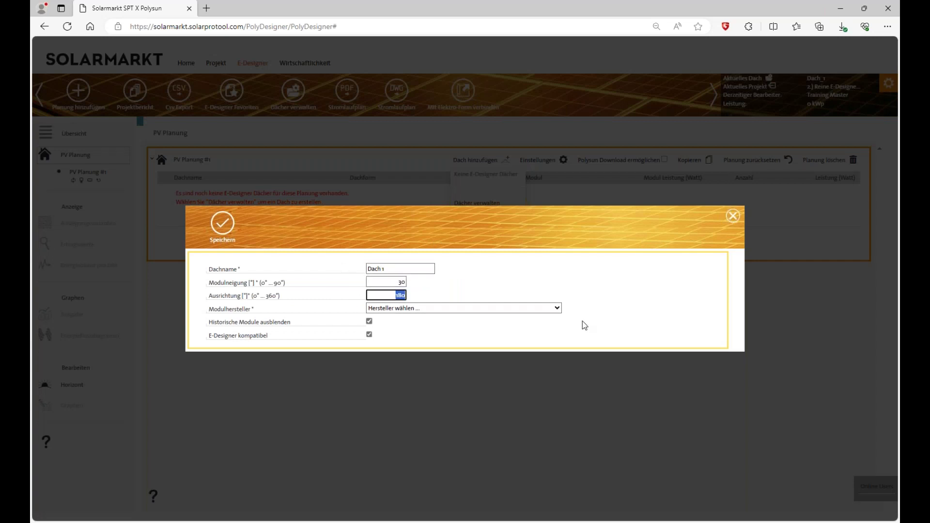
key(Tab)
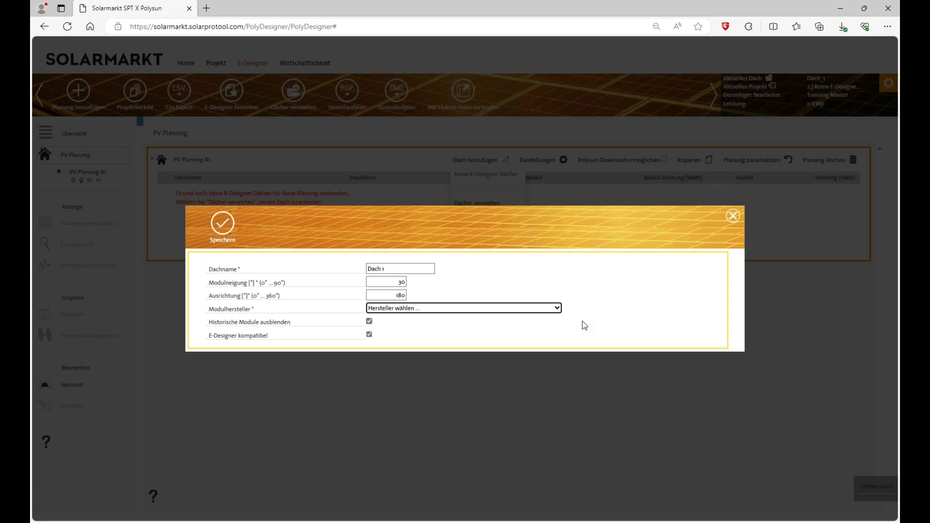
- Choose the LONGi Solar 445 W Hi-MO6 Scientists module, set the count to 40, and save
key(l)
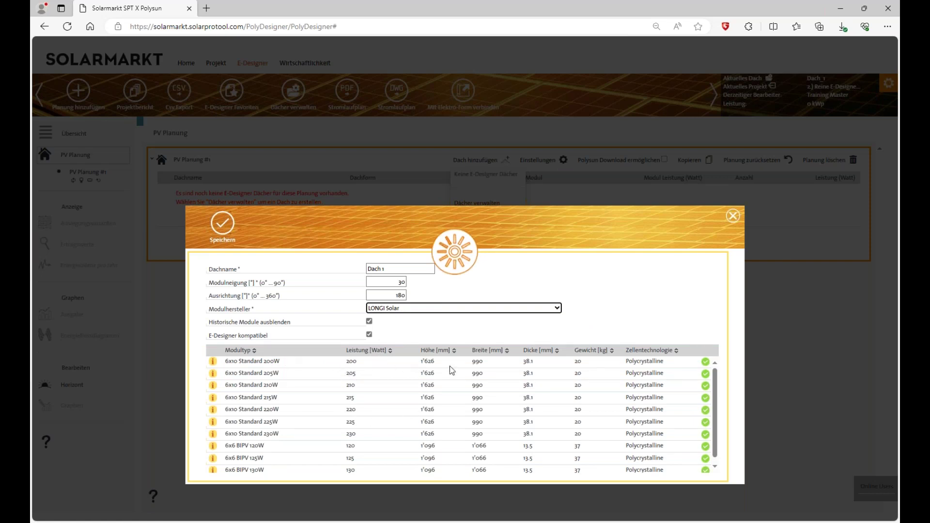
scroll(438, 412, up, 3)
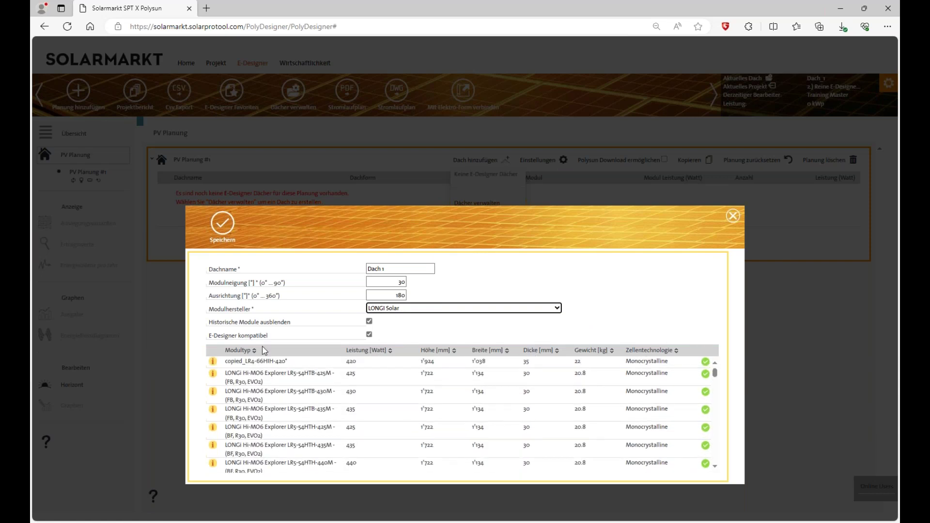
click(285, 379)
scroll(327, 412, down, 1)
click(303, 465)
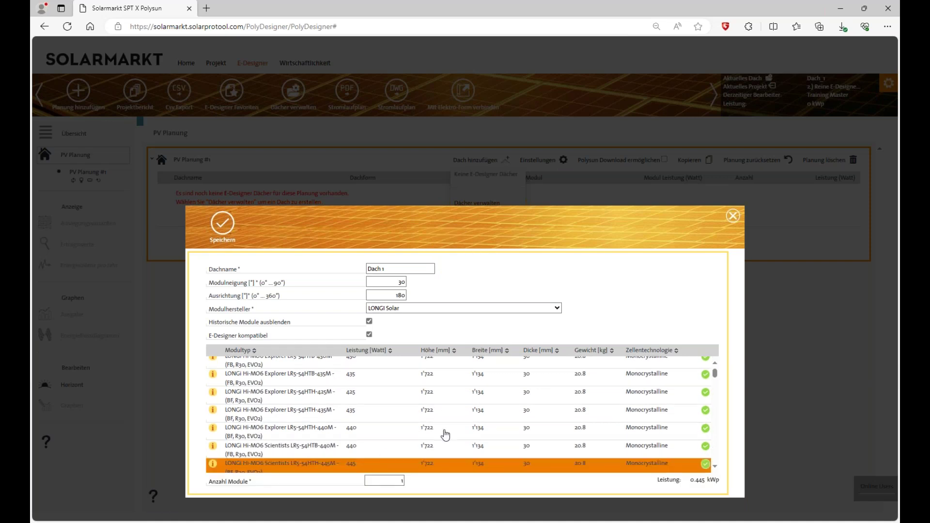
drag(403, 481, 385, 481)
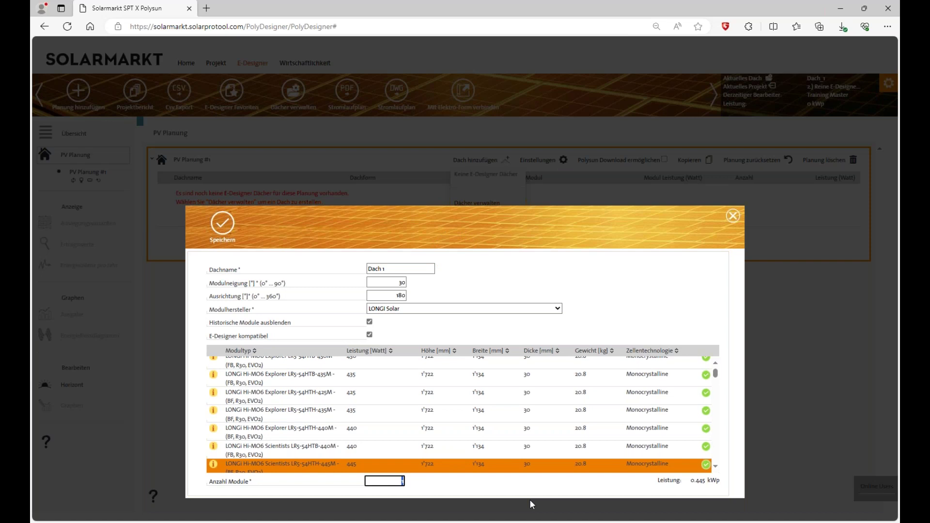
text(40)
click(222, 227)
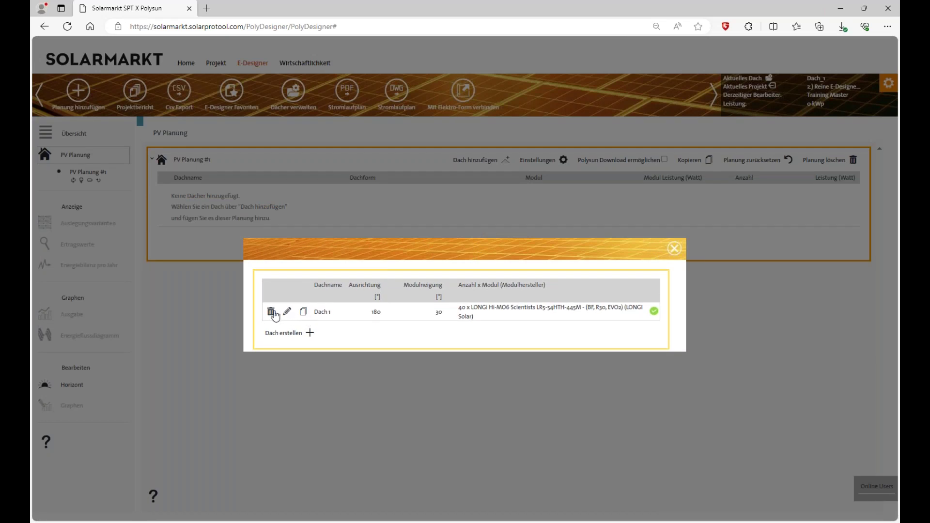
- Add Dach 1 to PV Planung #1 and return to the home page
click(674, 249)
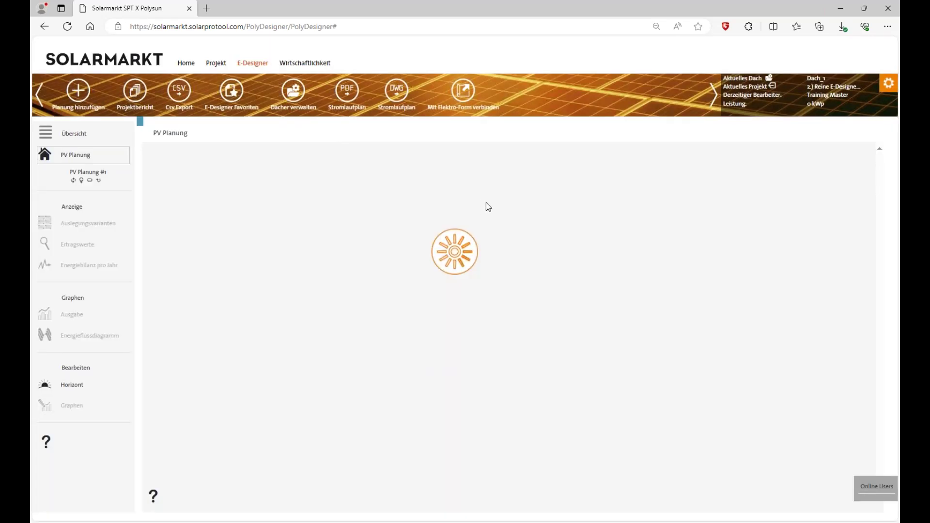
click(489, 162)
click(480, 178)
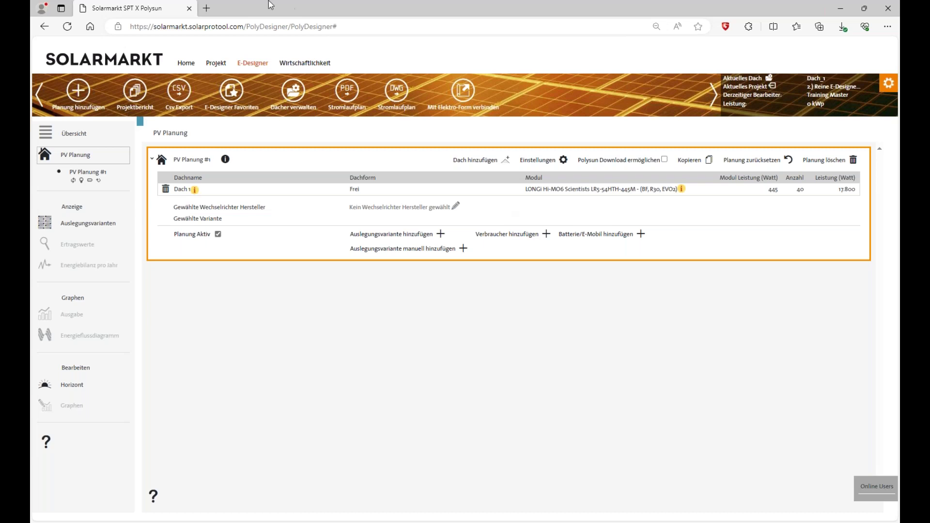
click(186, 63)
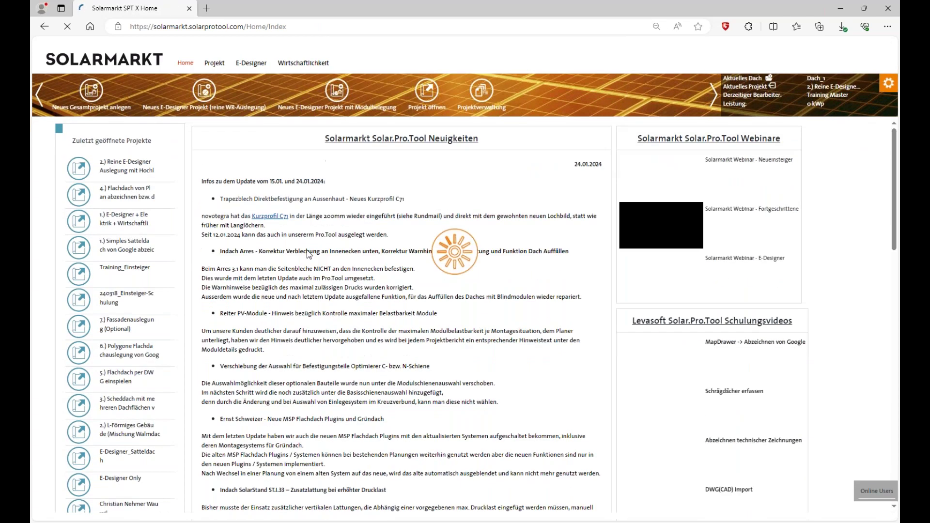
- Start a new E-Designer project with module layout and paste in its project name
click(343, 97)
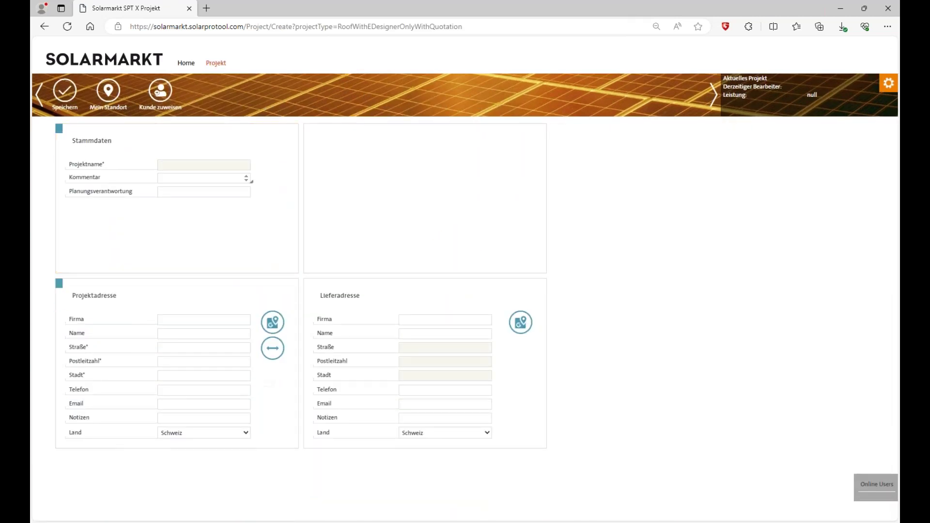
click(186, 64)
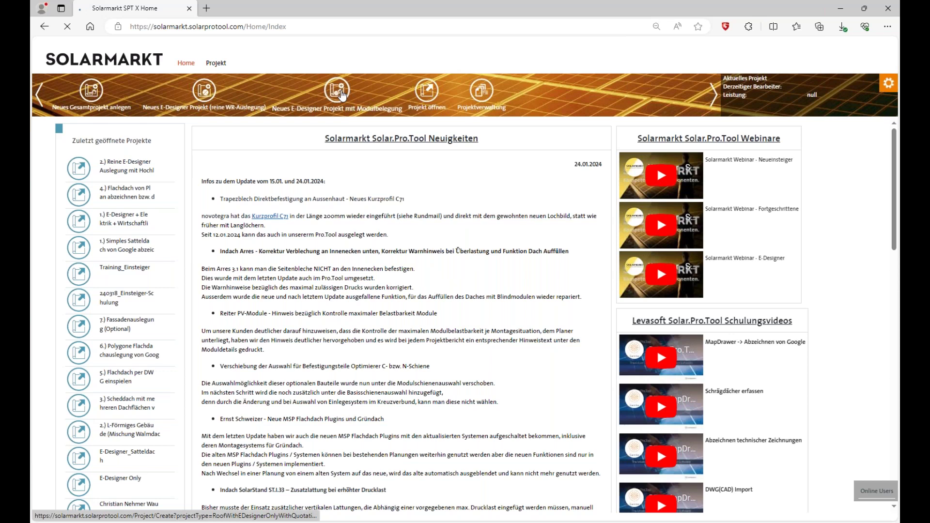
click(341, 95)
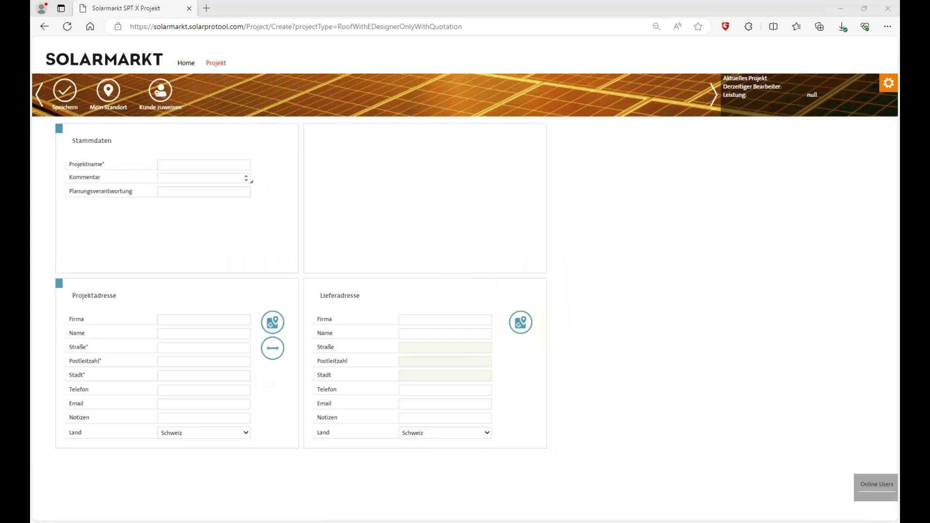
click(222, 165)
key(ctrl+v)
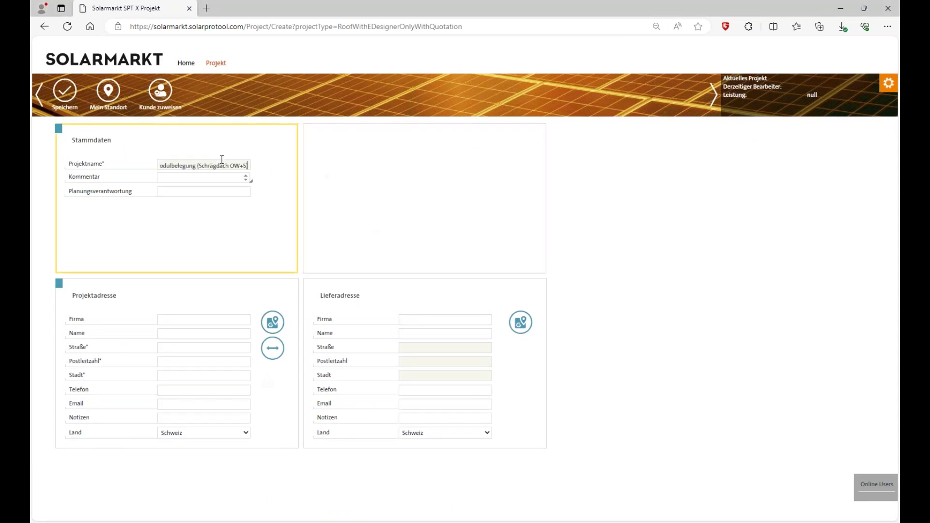
- Look up the project's street address via the map search, apply it, and save the project
click(272, 322)
key(Down)
key(Return)
click(335, 131)
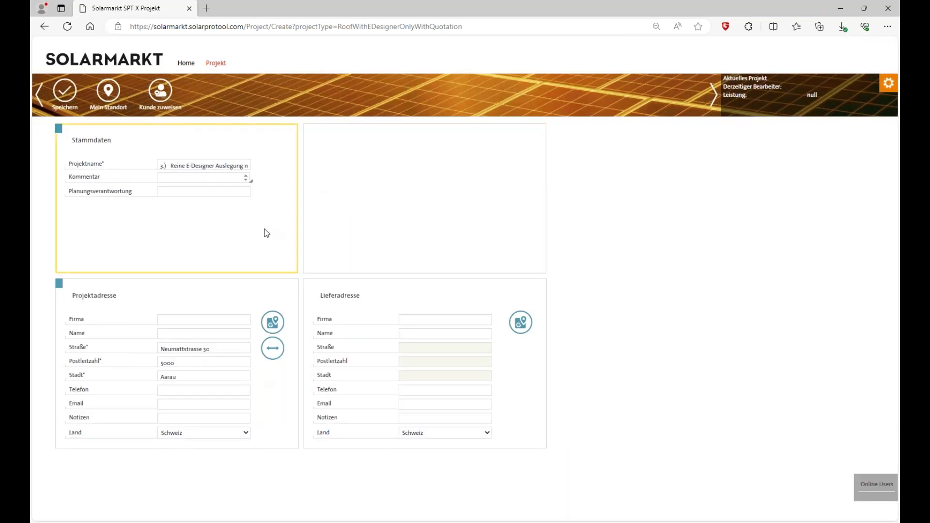
click(65, 91)
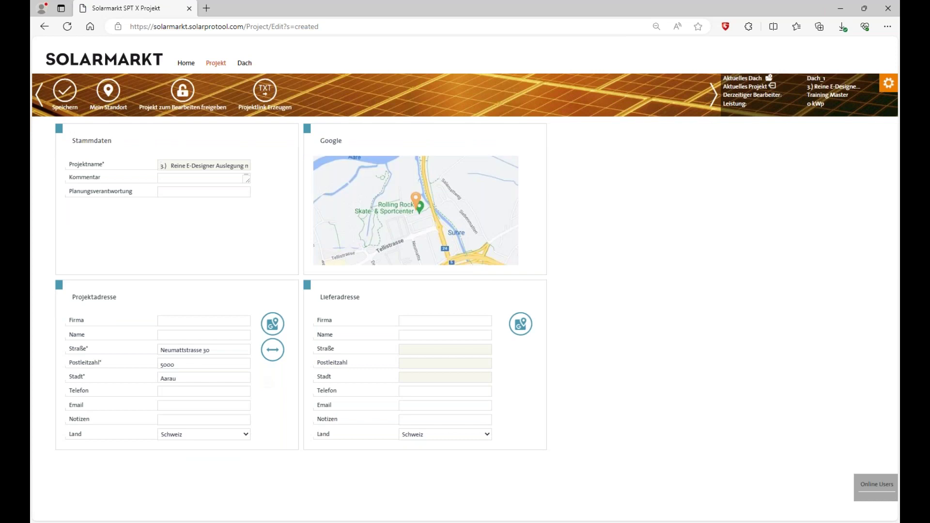
- Make the roof a Pultdach with a, b and h of 10000 and 20° pitch
click(246, 63)
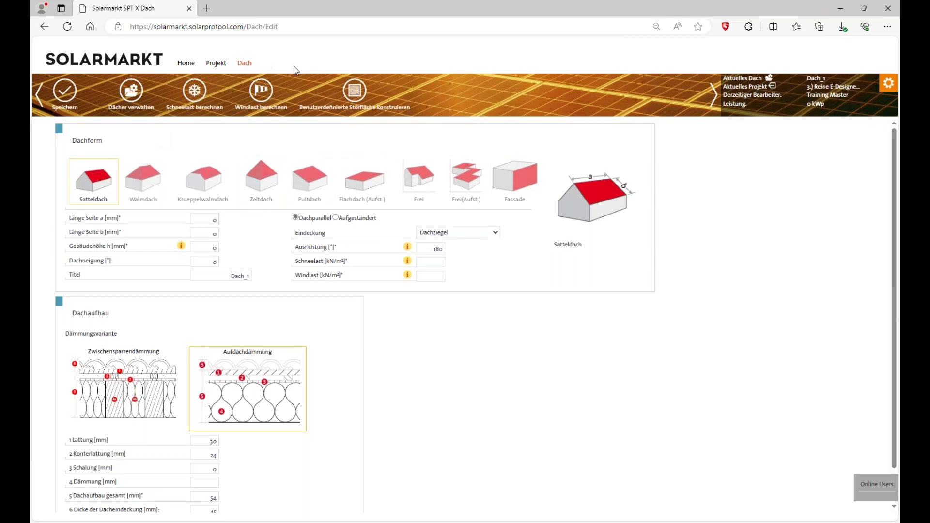
click(309, 179)
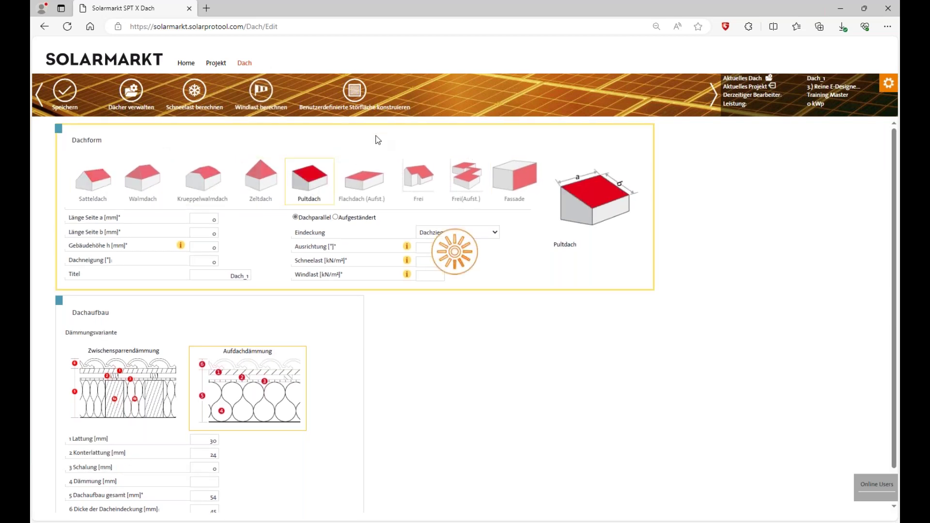
click(199, 219)
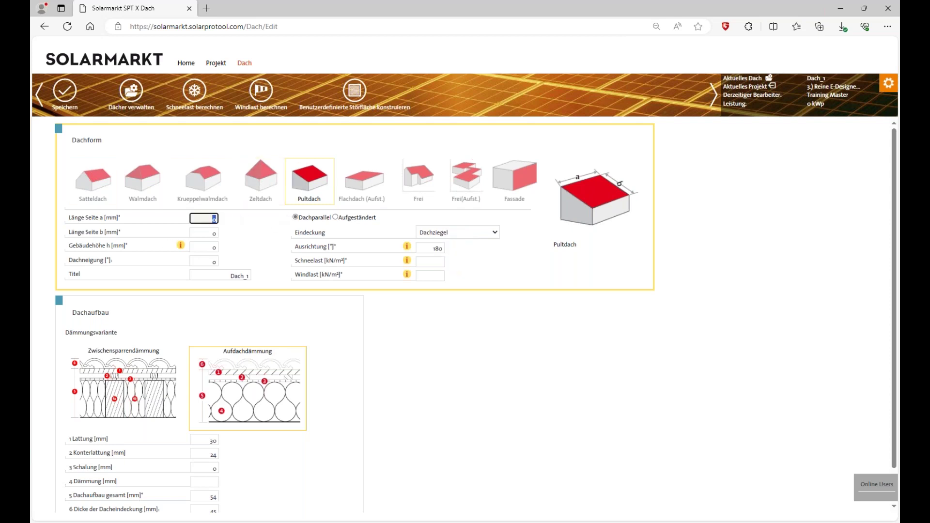
text(10000)
key(Tab)
text(10000)
key(Tab)
text(10000)
key(Tab)
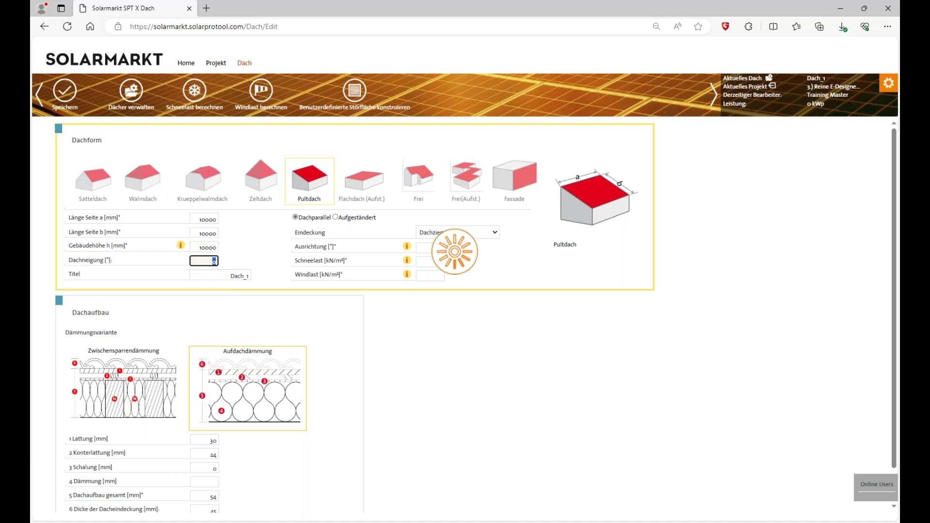
text(20)
- Set Trapezblech roof covering and calculate the snow load 0,720 for zone Höhe +-0
click(443, 233)
click(463, 267)
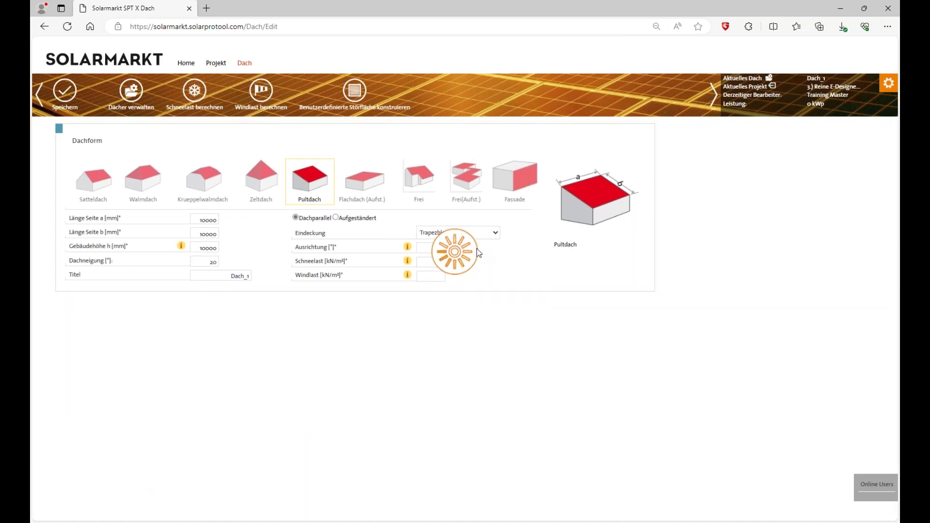
click(430, 262)
click(403, 289)
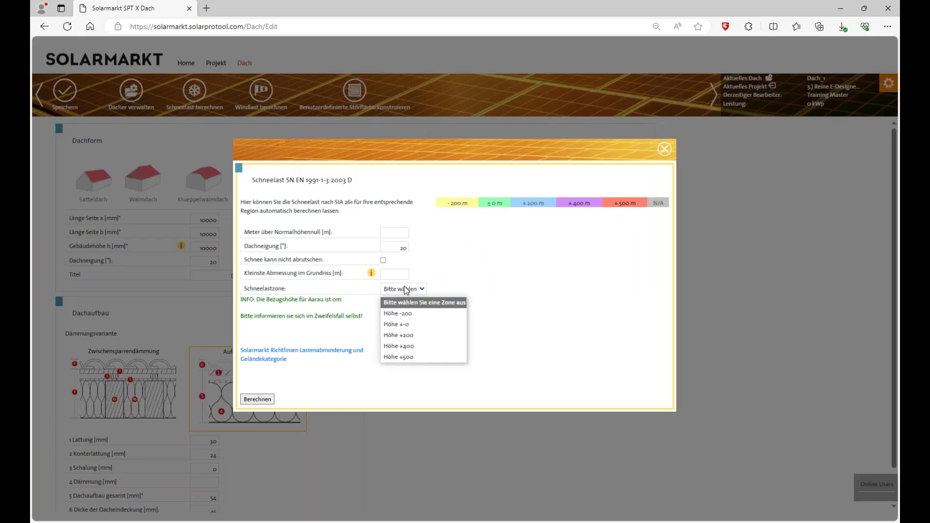
click(418, 324)
click(257, 399)
- Calculate the 0,903 wind load using zone Allgemein 1 and terrain Ortschaften freies Feld
key(Tab)
click(410, 250)
click(411, 272)
click(413, 289)
click(411, 346)
click(415, 291)
click(411, 336)
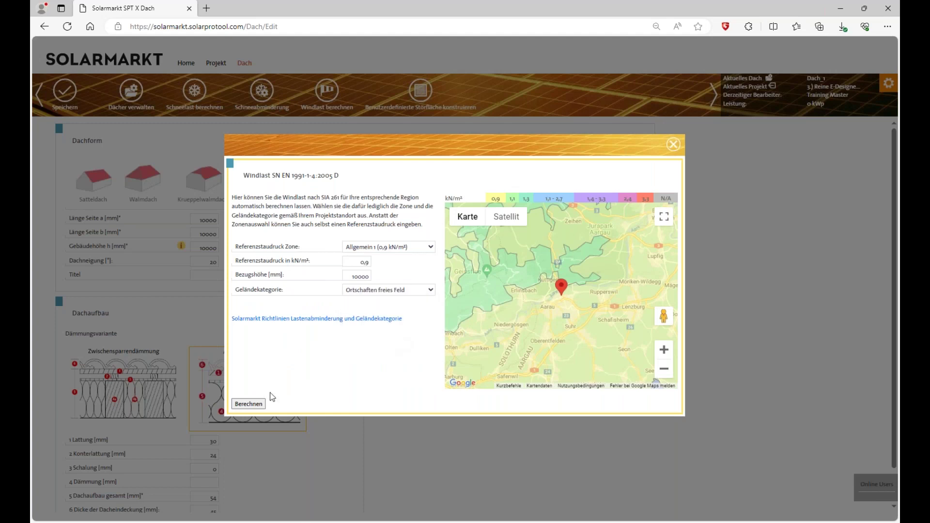
click(248, 404)
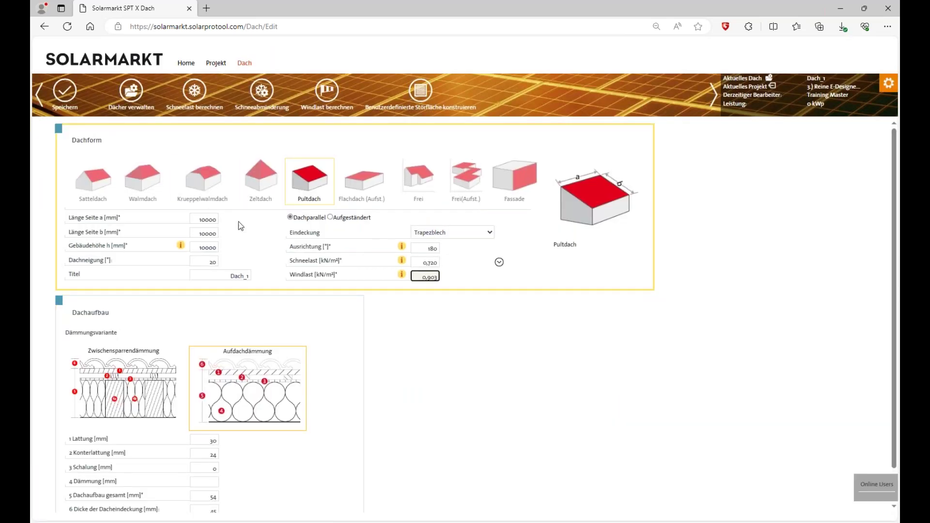
- Save the roof, dismiss the saved notice, and move on to PV-Module
click(65, 90)
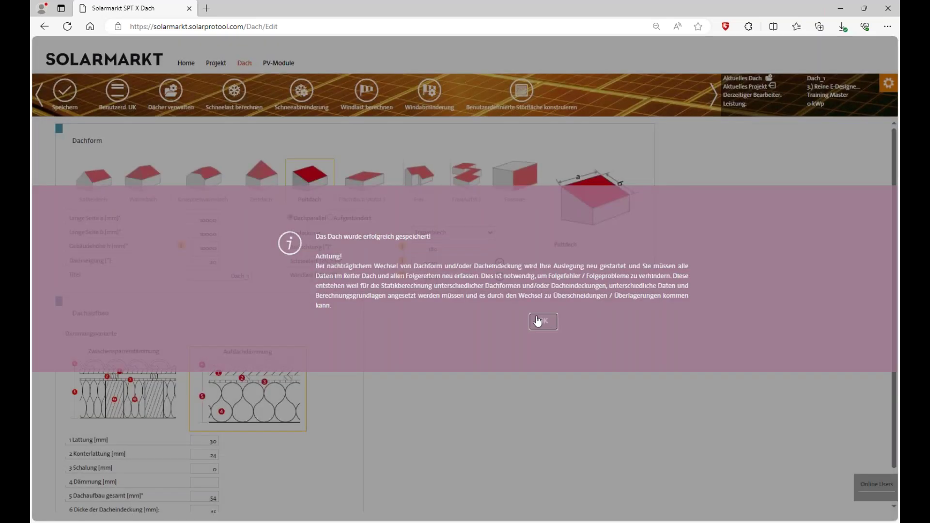
click(541, 323)
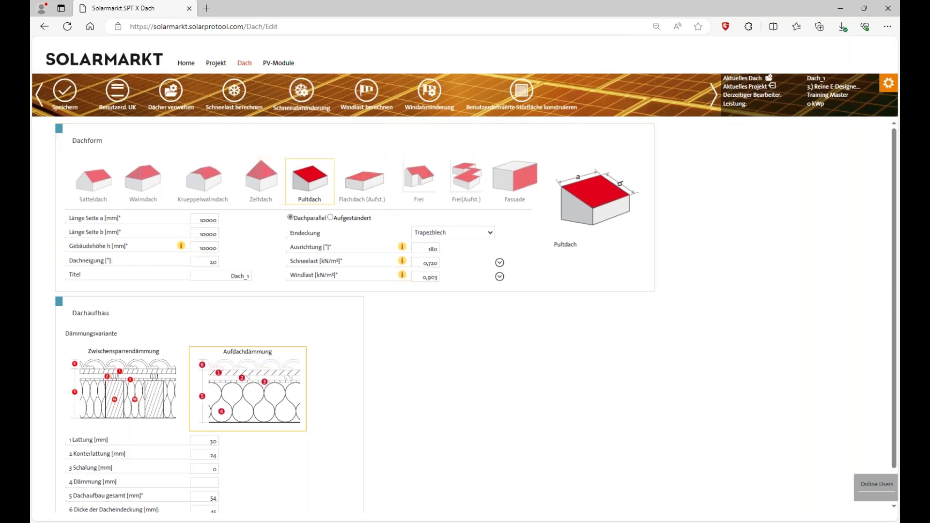
click(278, 62)
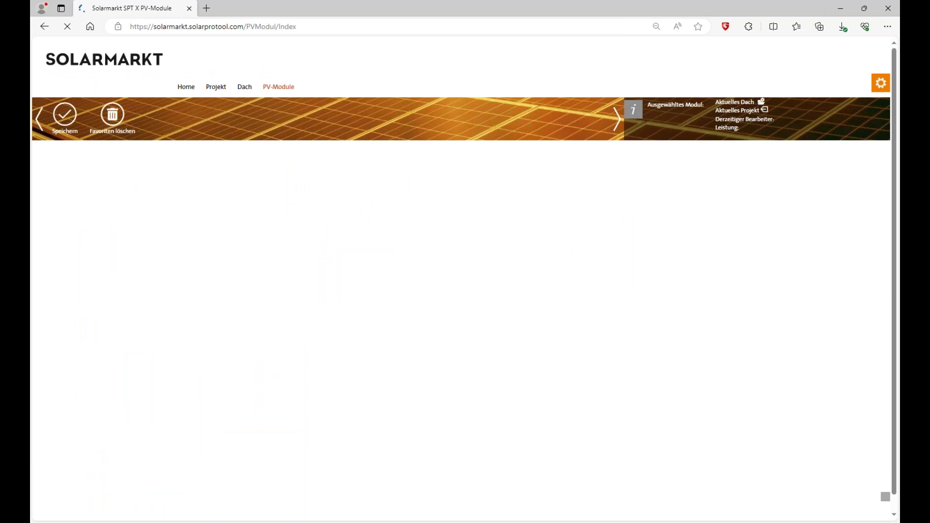
- Pick the JA Solar JAM54S30-425/LR module and select all 40 modules in Anordnung
click(92, 227)
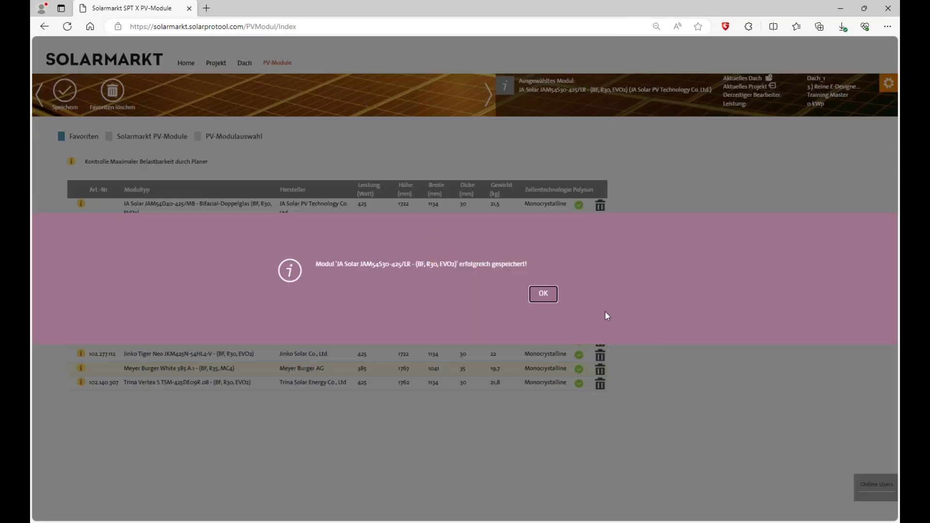
click(541, 294)
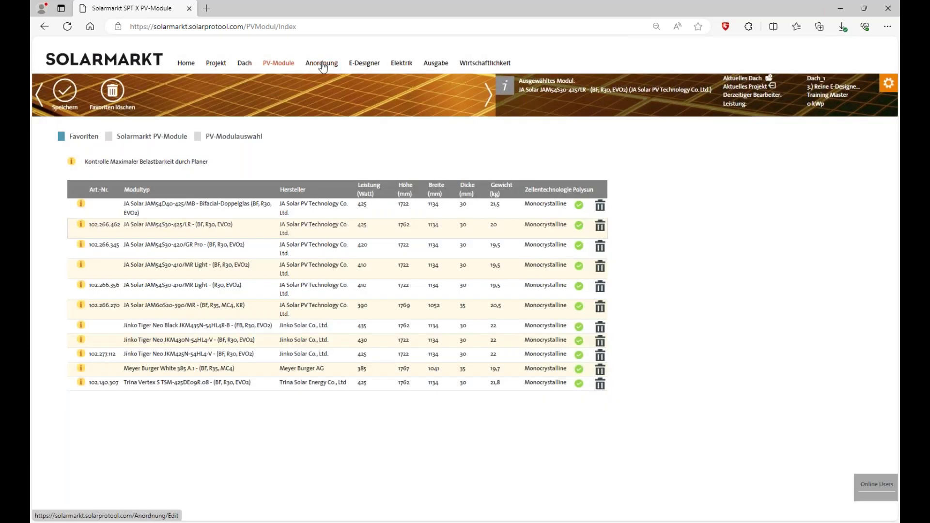
click(321, 64)
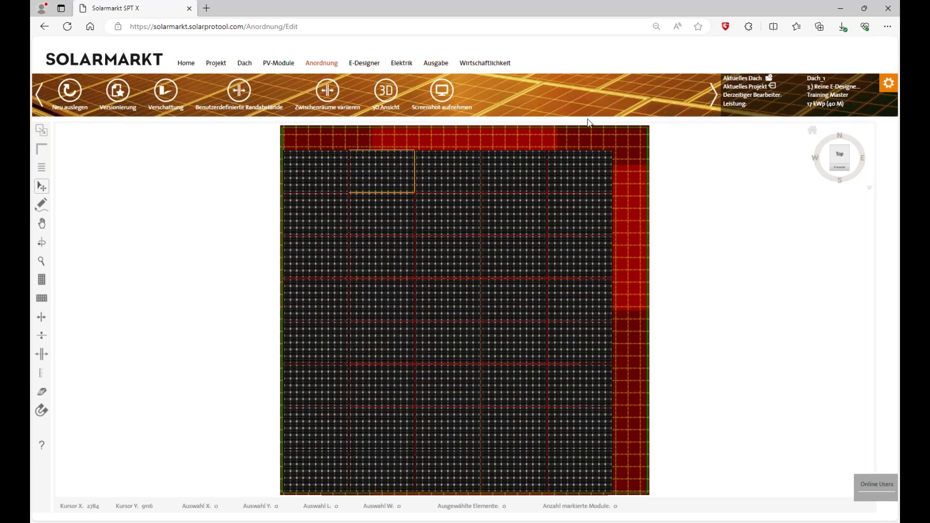
key(ctrl+a)
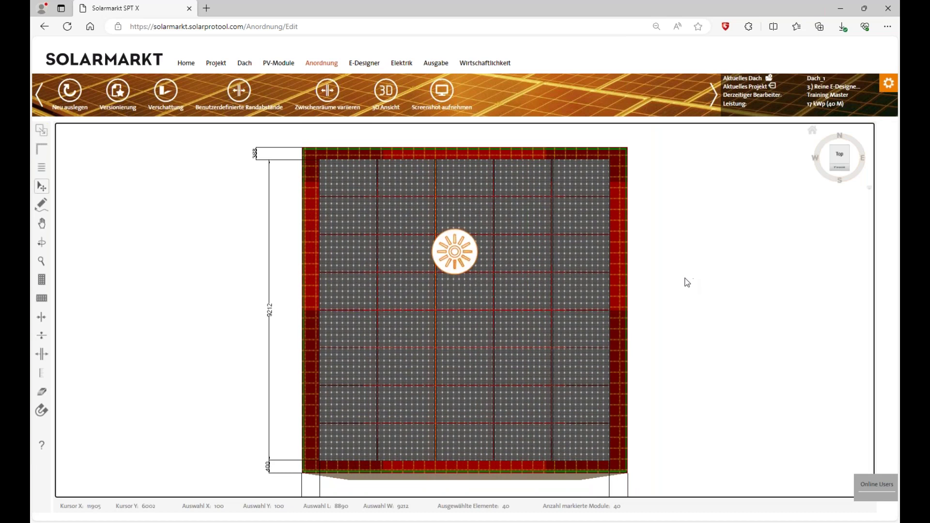
click(377, 69)
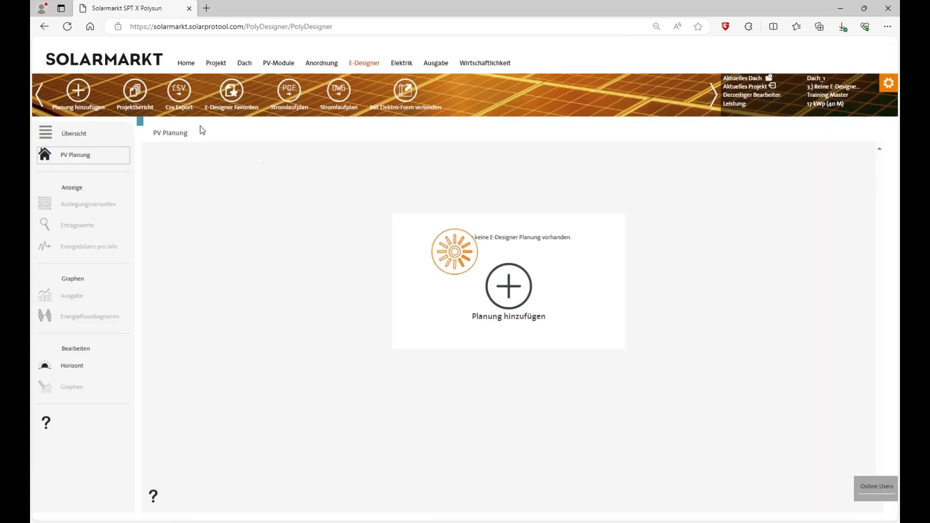
- Add a PV planning with roof Dach_1, dismiss the Projektbericht error, and go home
click(506, 278)
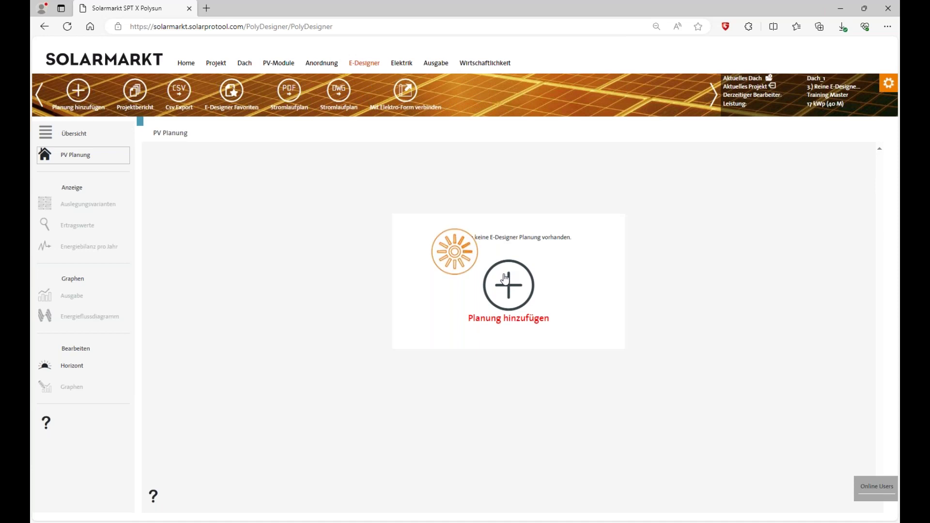
click(482, 160)
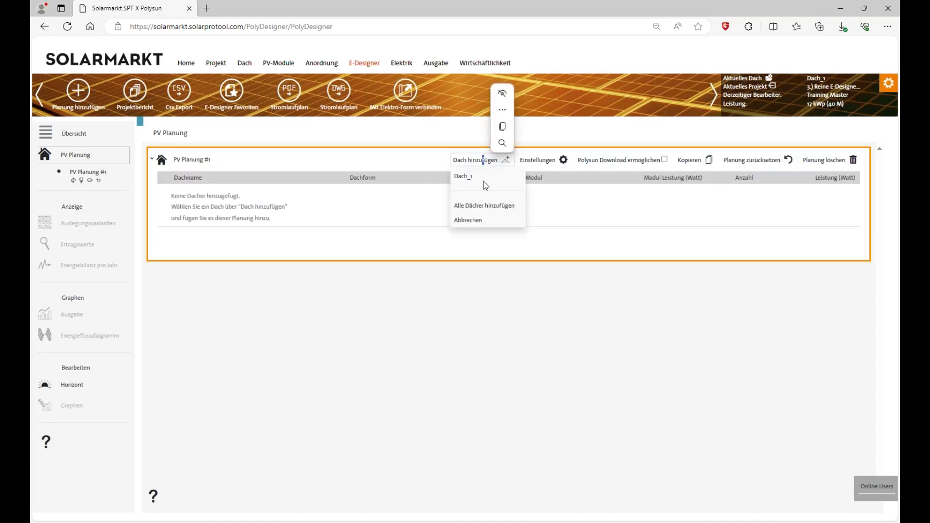
click(470, 179)
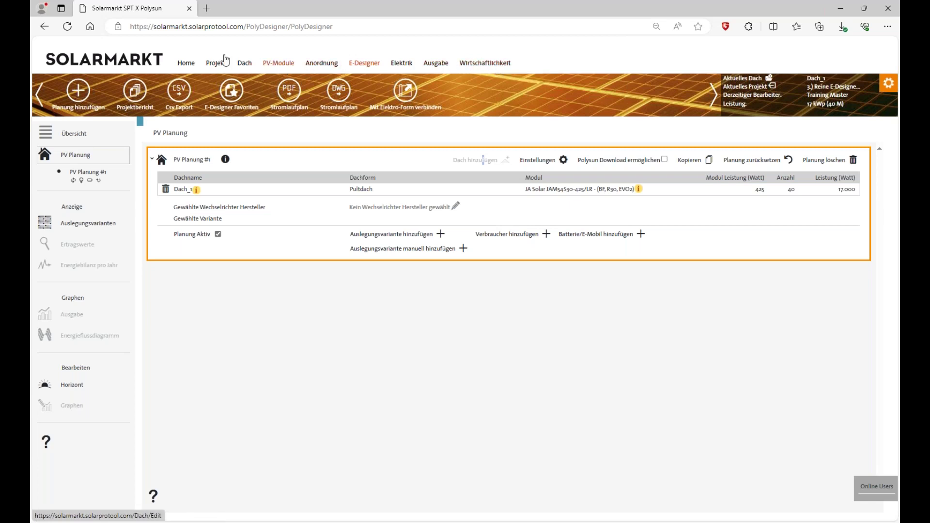
click(379, 115)
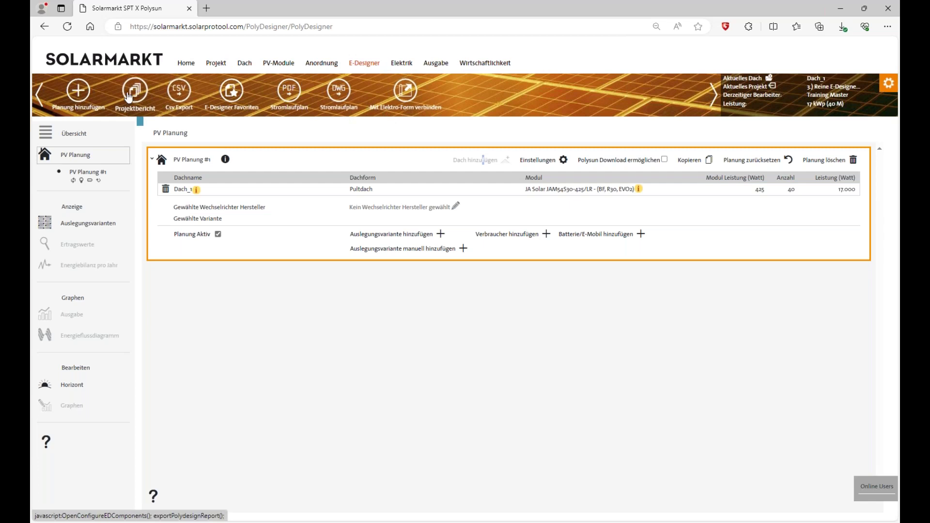
click(534, 298)
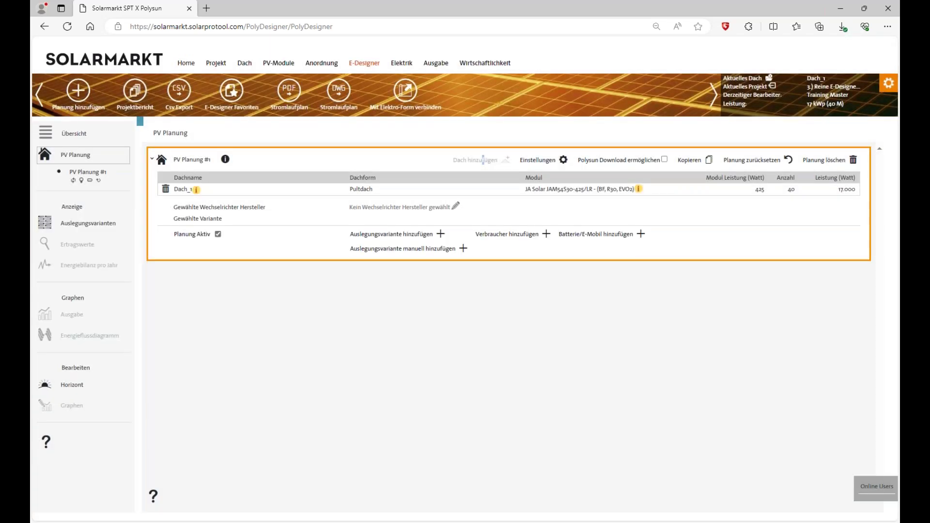
click(184, 66)
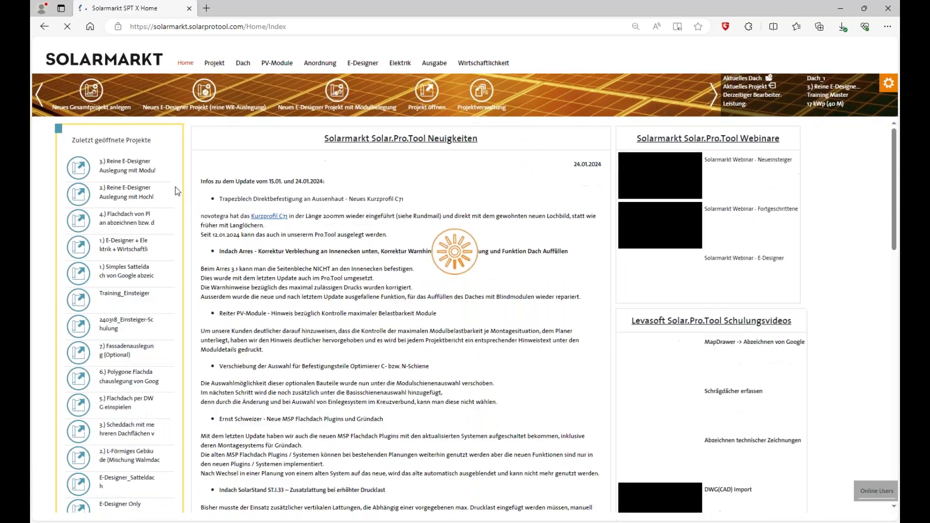
- Reopen '2.) Reine E-Designer Auslegung…' from the recent projects and show its E-Designer tab
click(153, 198)
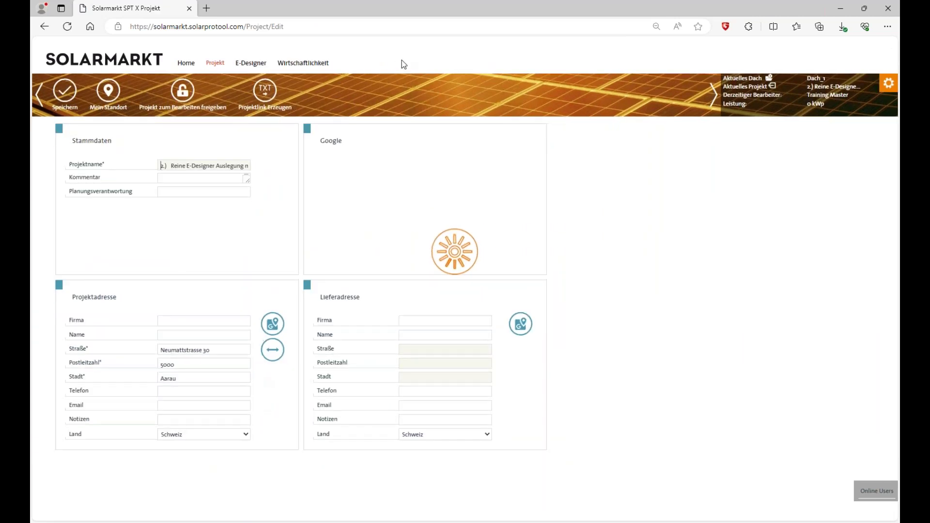
click(252, 63)
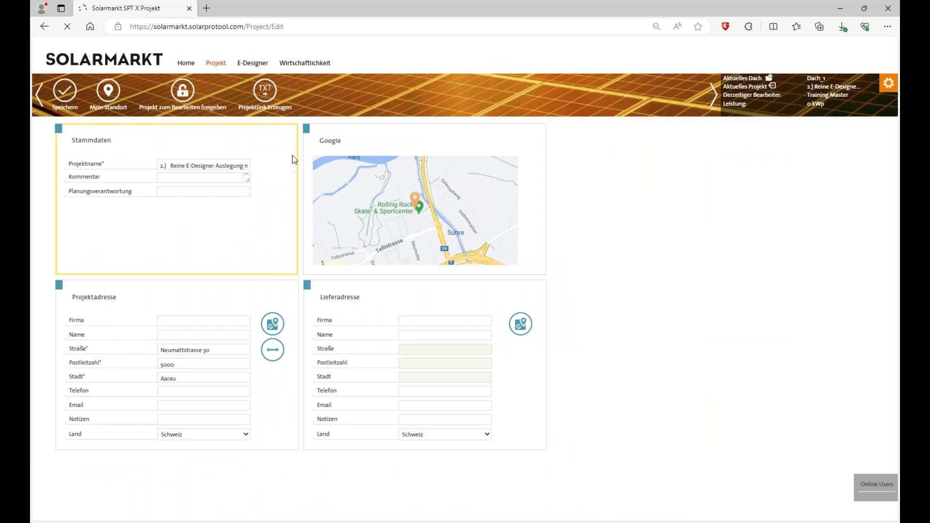